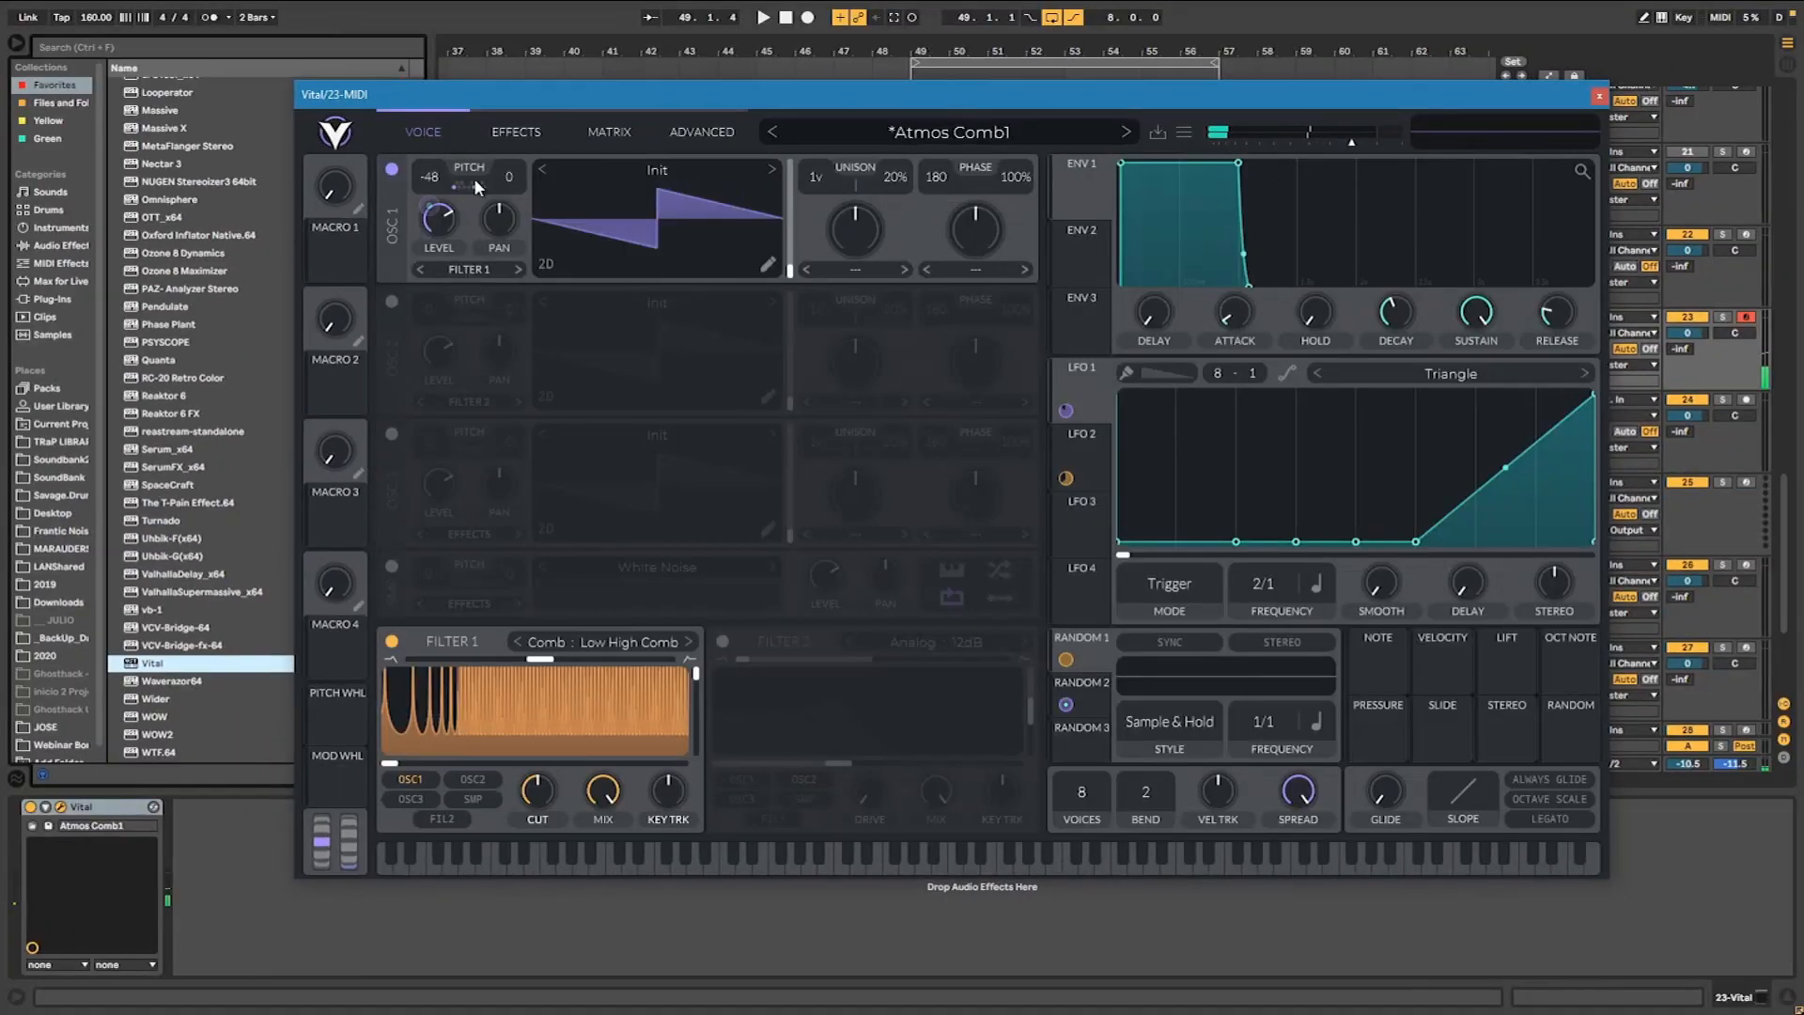
# Reset the synth from the Atmos Comb1 patch to the initial preset and return to the voice view.
pyautogui.click(949, 132)
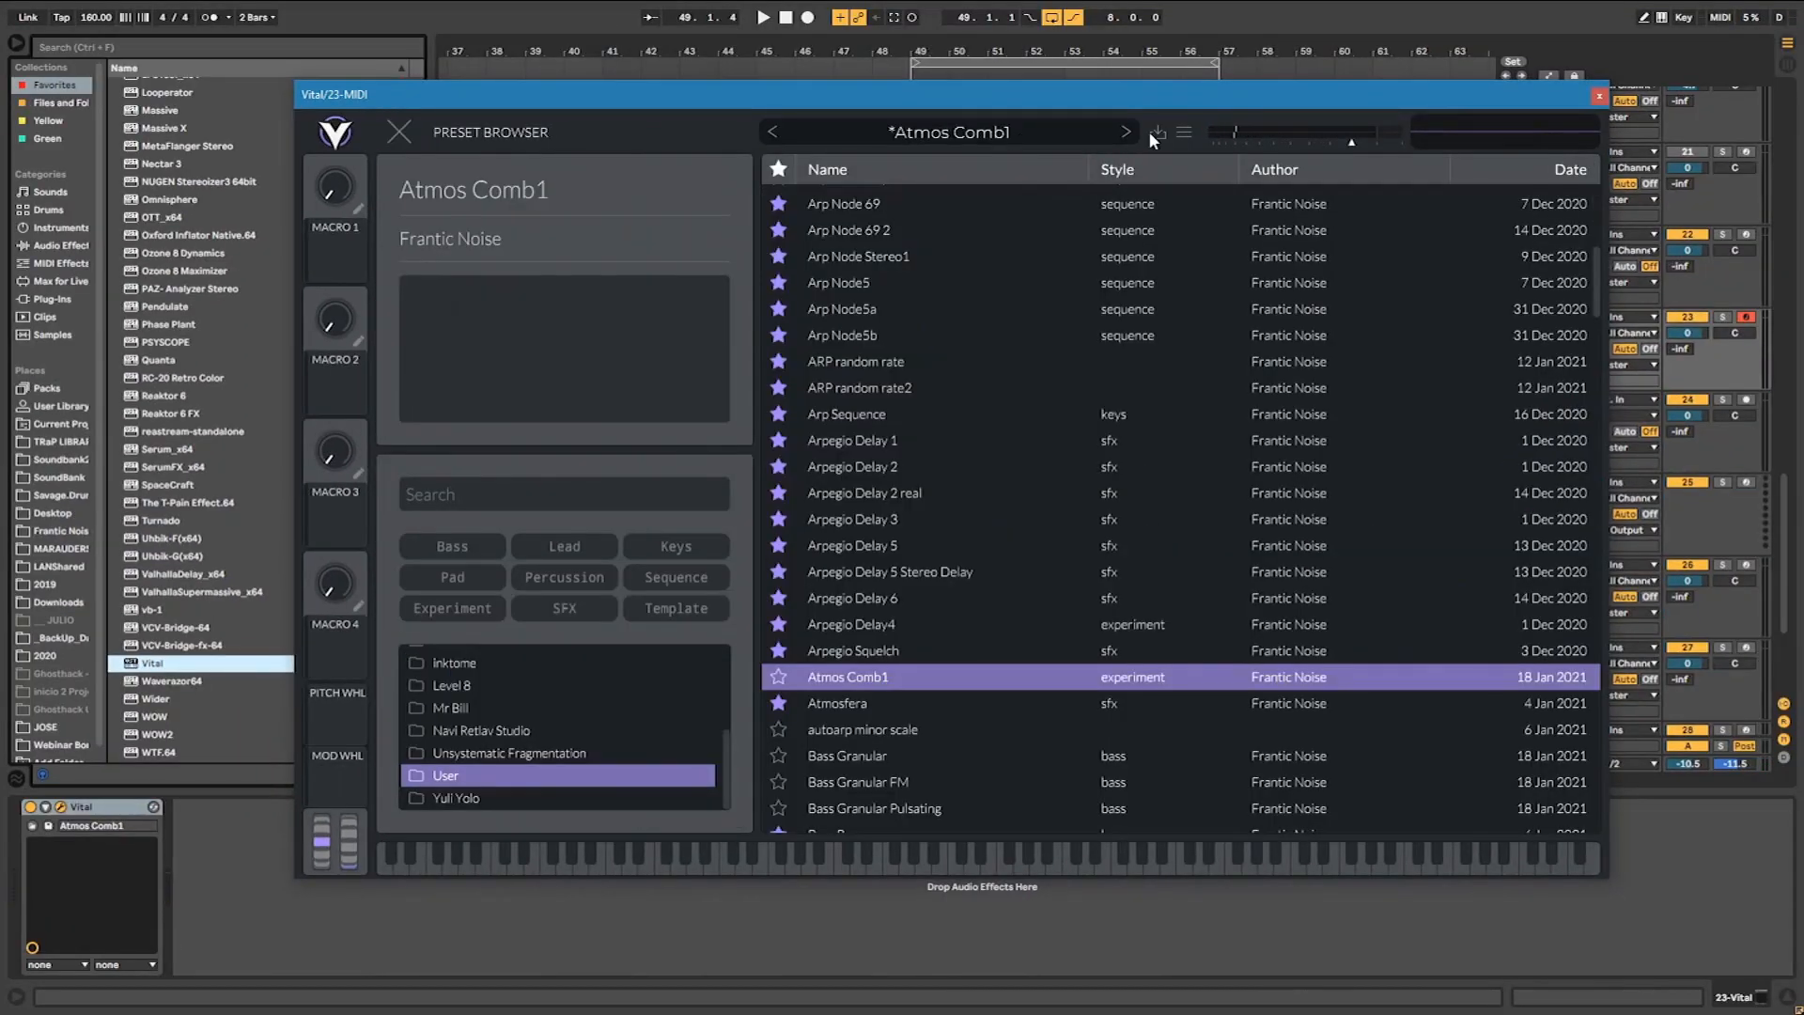
pyautogui.click(1185, 133)
pyautogui.click(1220, 318)
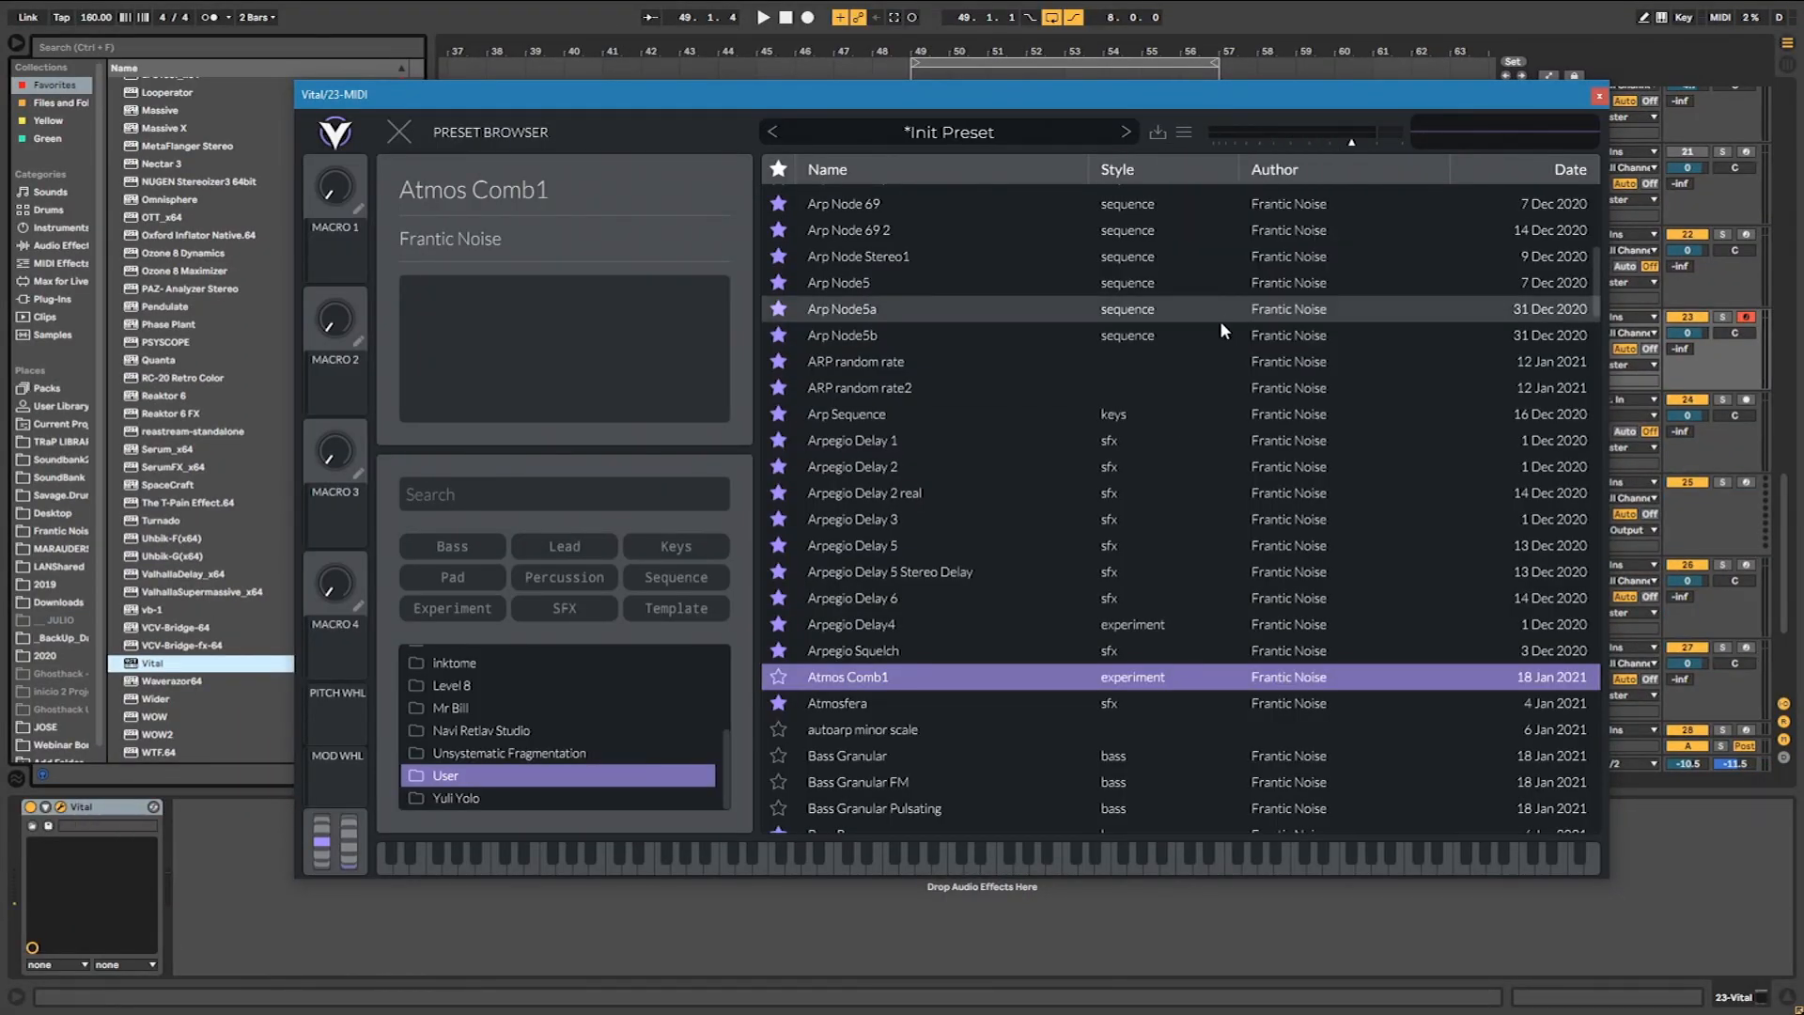
pyautogui.click(393, 137)
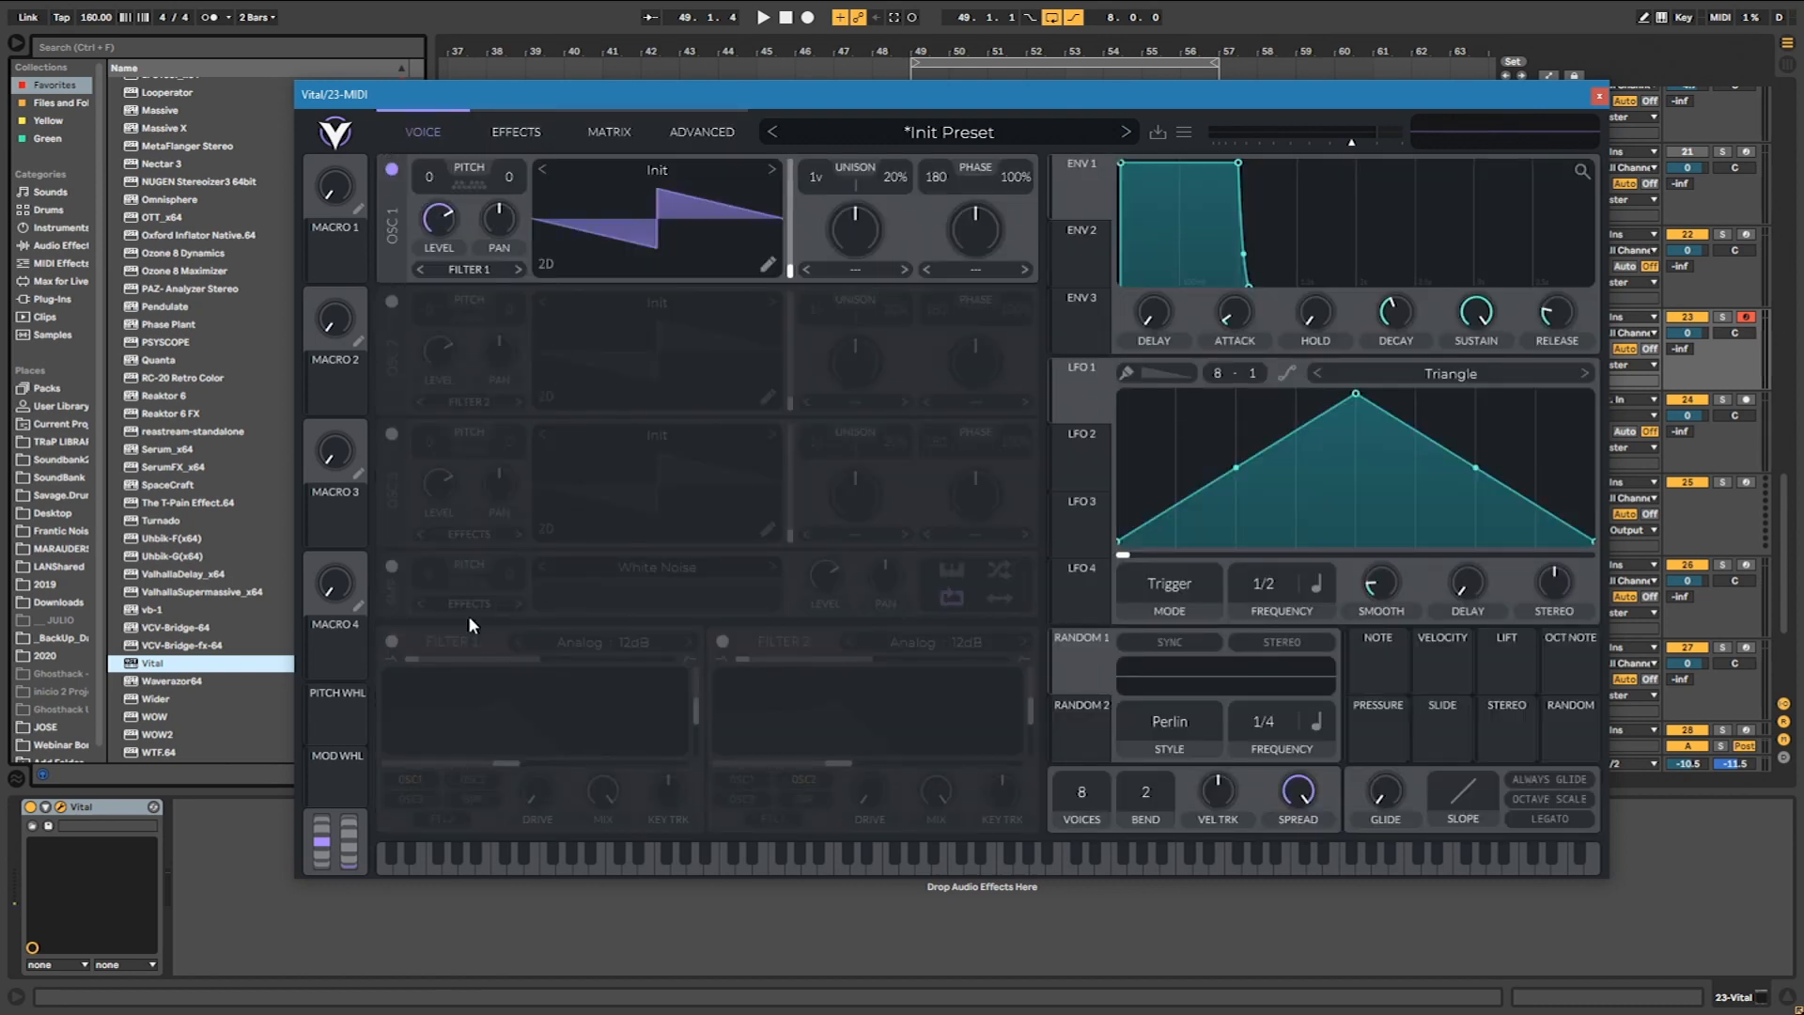
# Enable Filter 1 and set its type to Phaser: Positive.
pyautogui.click(392, 641)
pyautogui.click(620, 642)
pyautogui.click(763, 800)
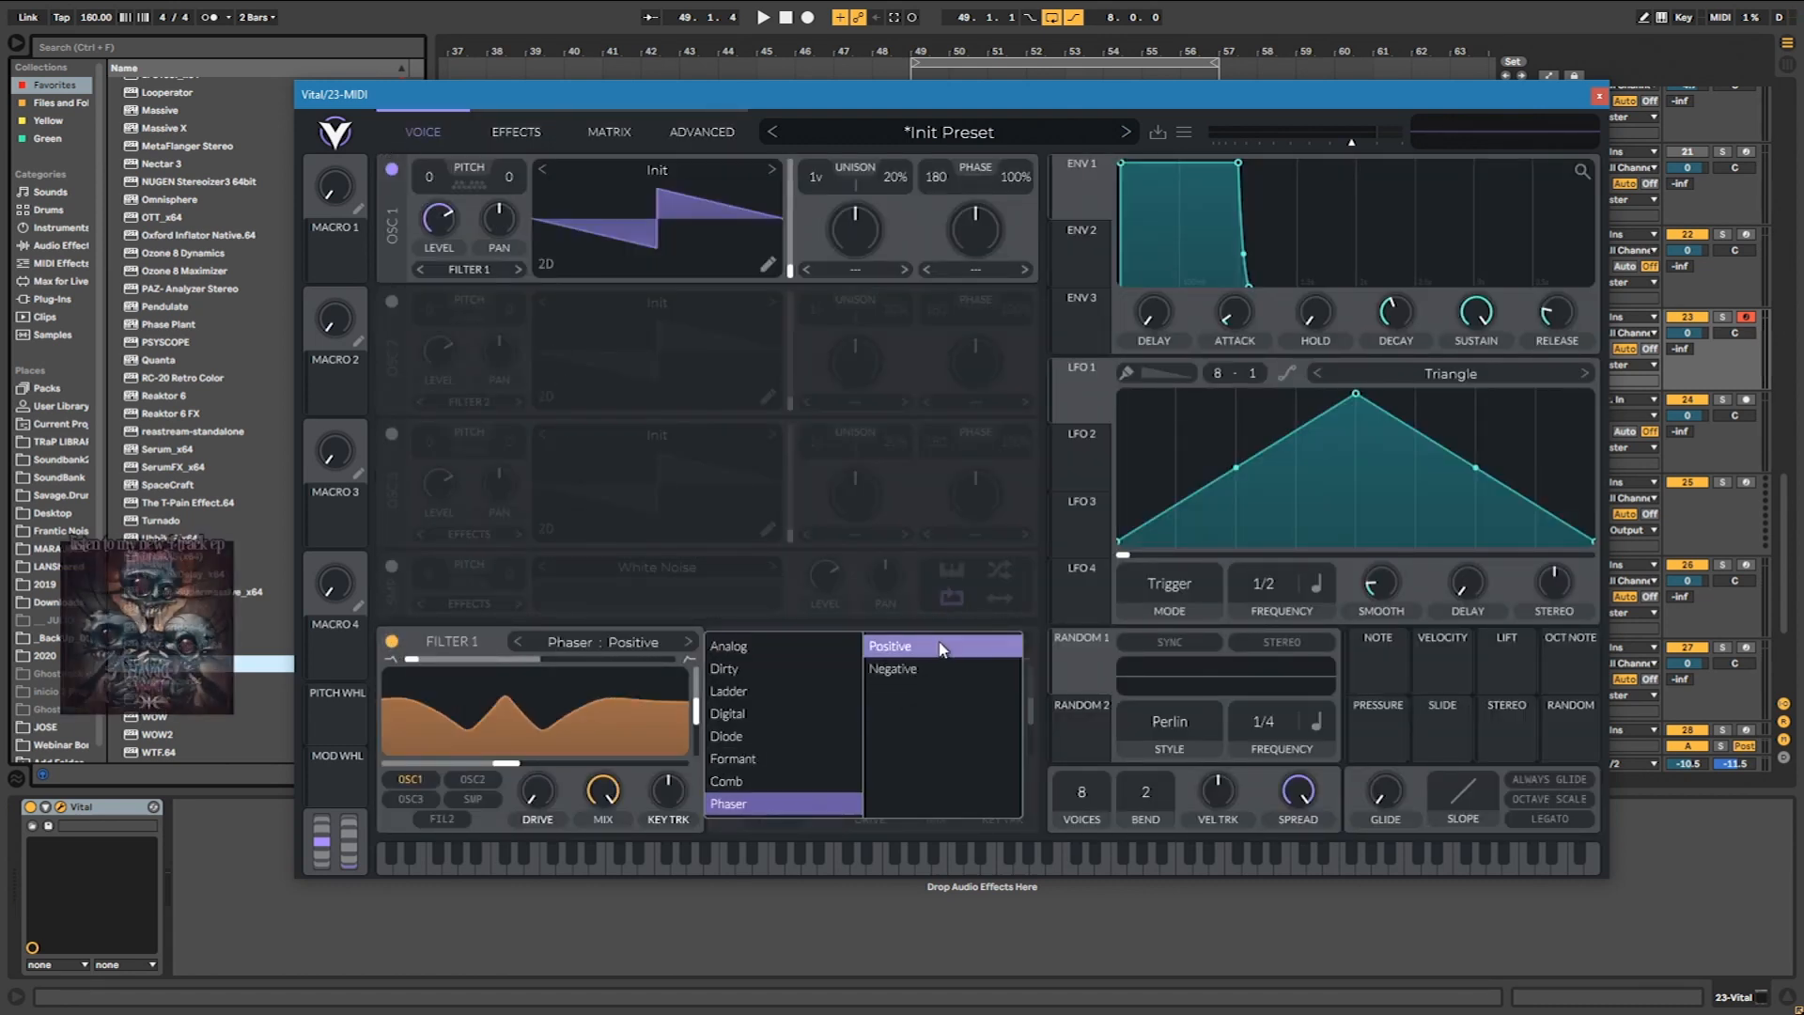
# Give Filter 1 near-maximum resonance, full blend and the Phaser: Negative type, and transpose oscillator 1 to -48.
pyautogui.moveTo(610, 711); pyautogui.dragTo(624, 695)
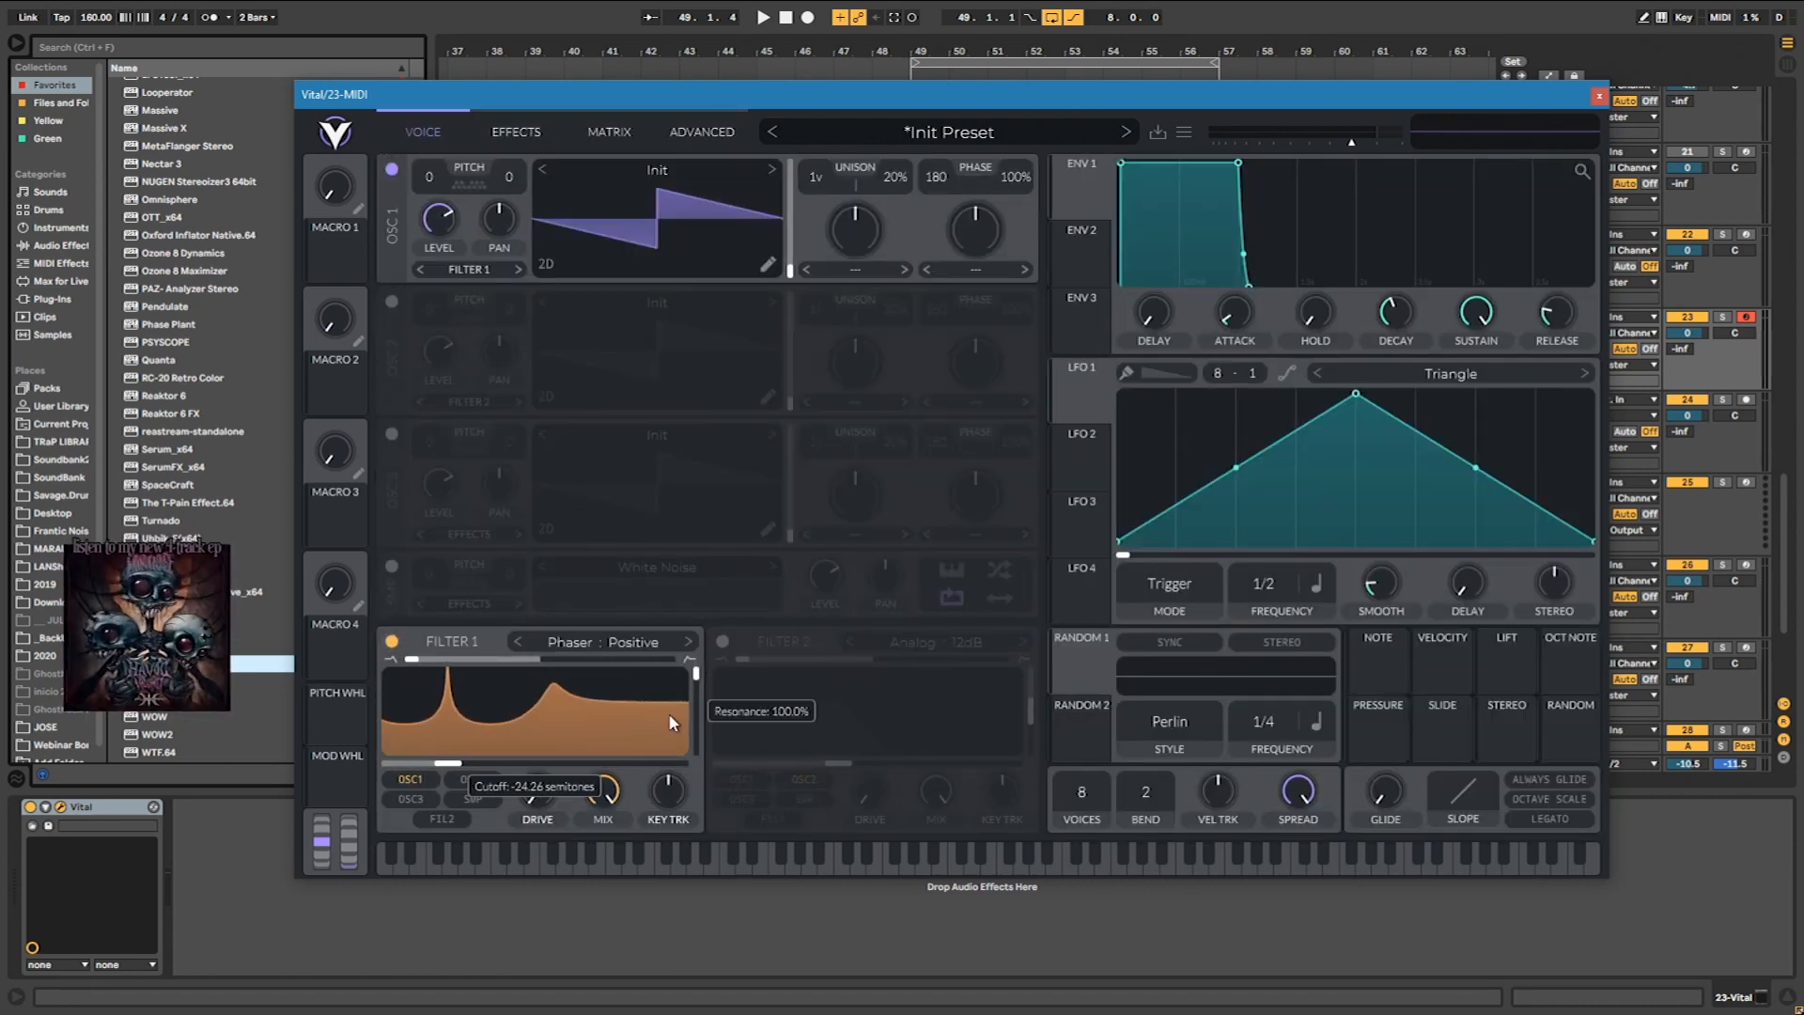
pyautogui.moveTo(612, 706); pyautogui.dragTo(831, 642)
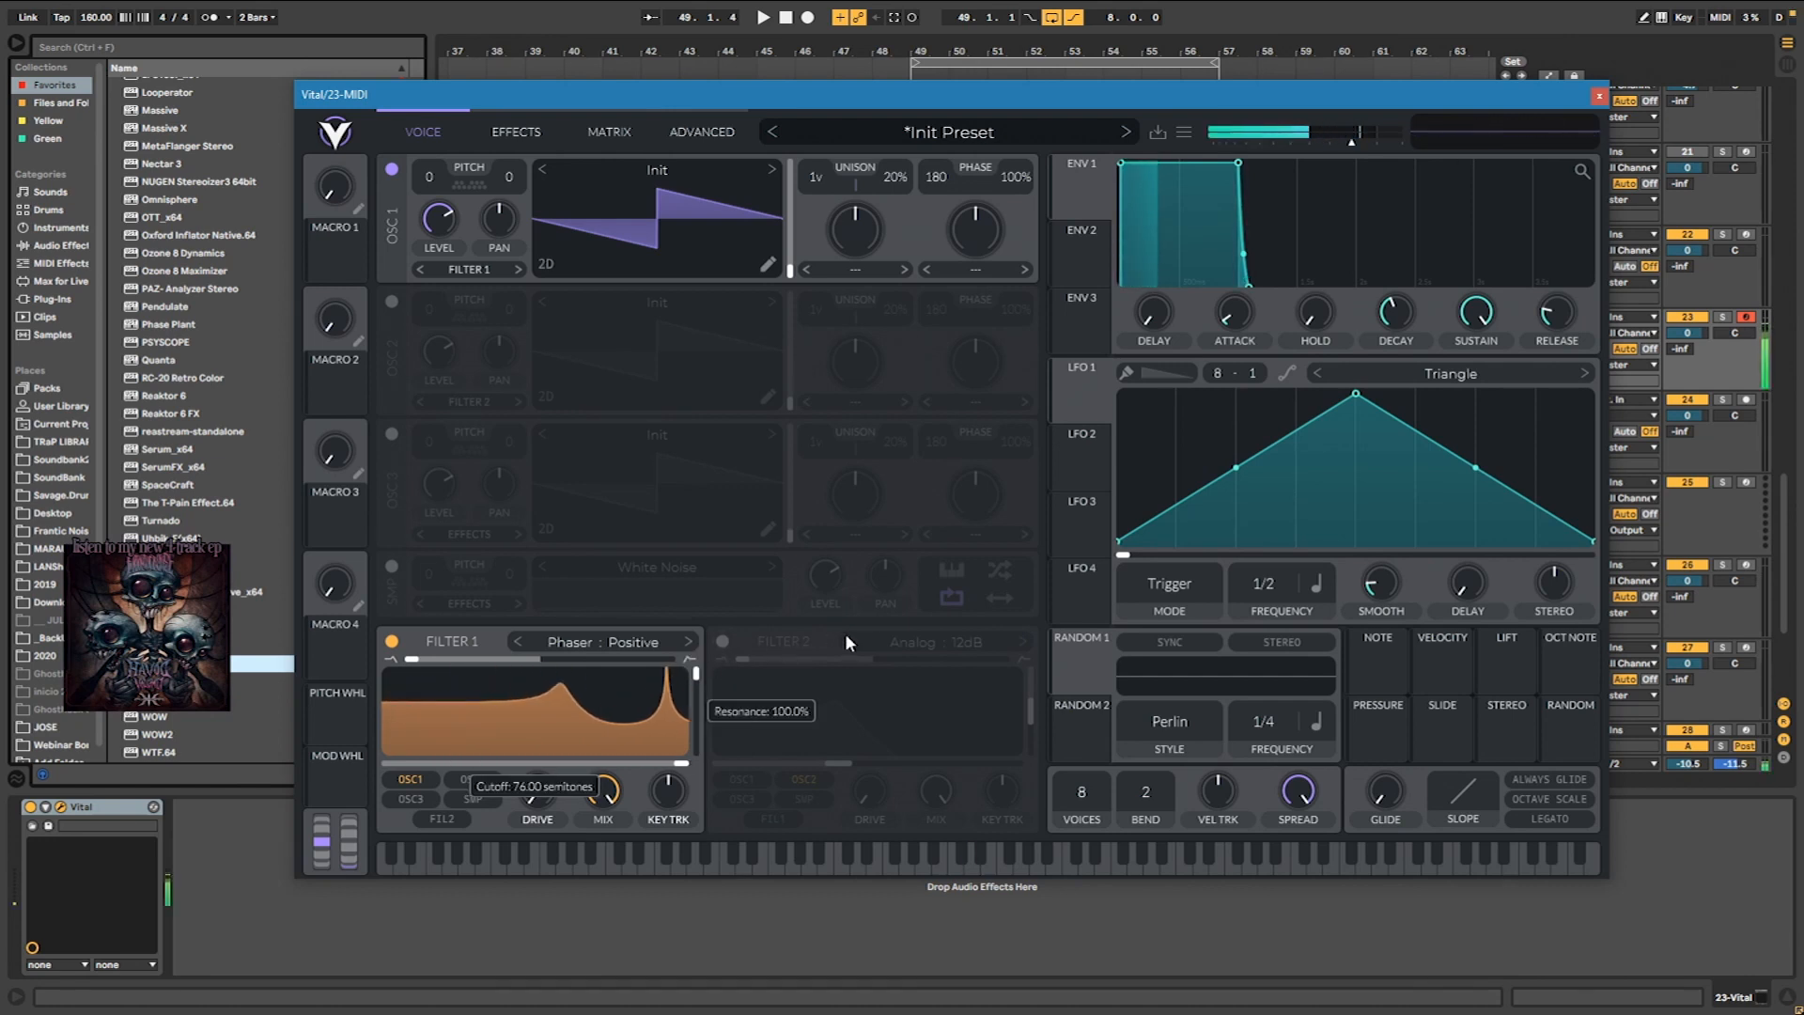
pyautogui.moveTo(644, 656); pyautogui.dragTo(827, 646)
pyautogui.moveTo(552, 660); pyautogui.dragTo(776, 656)
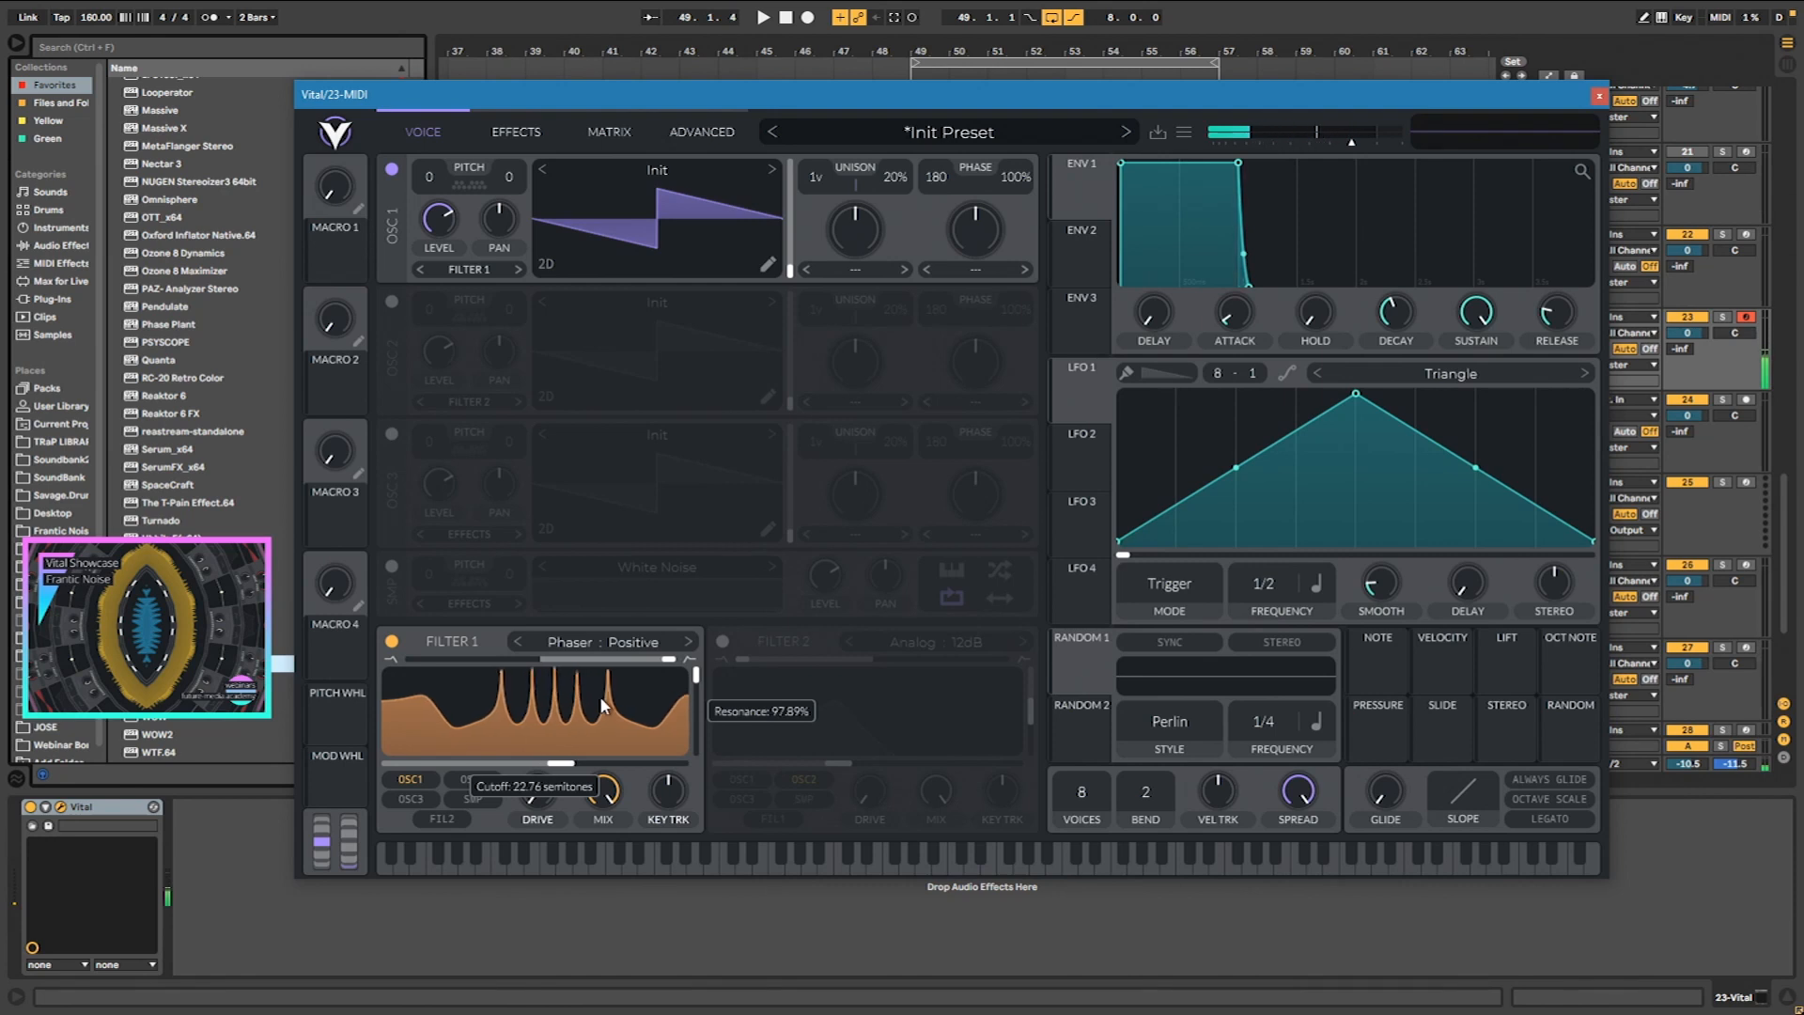
pyautogui.moveTo(828, 685); pyautogui.dragTo(694, 660)
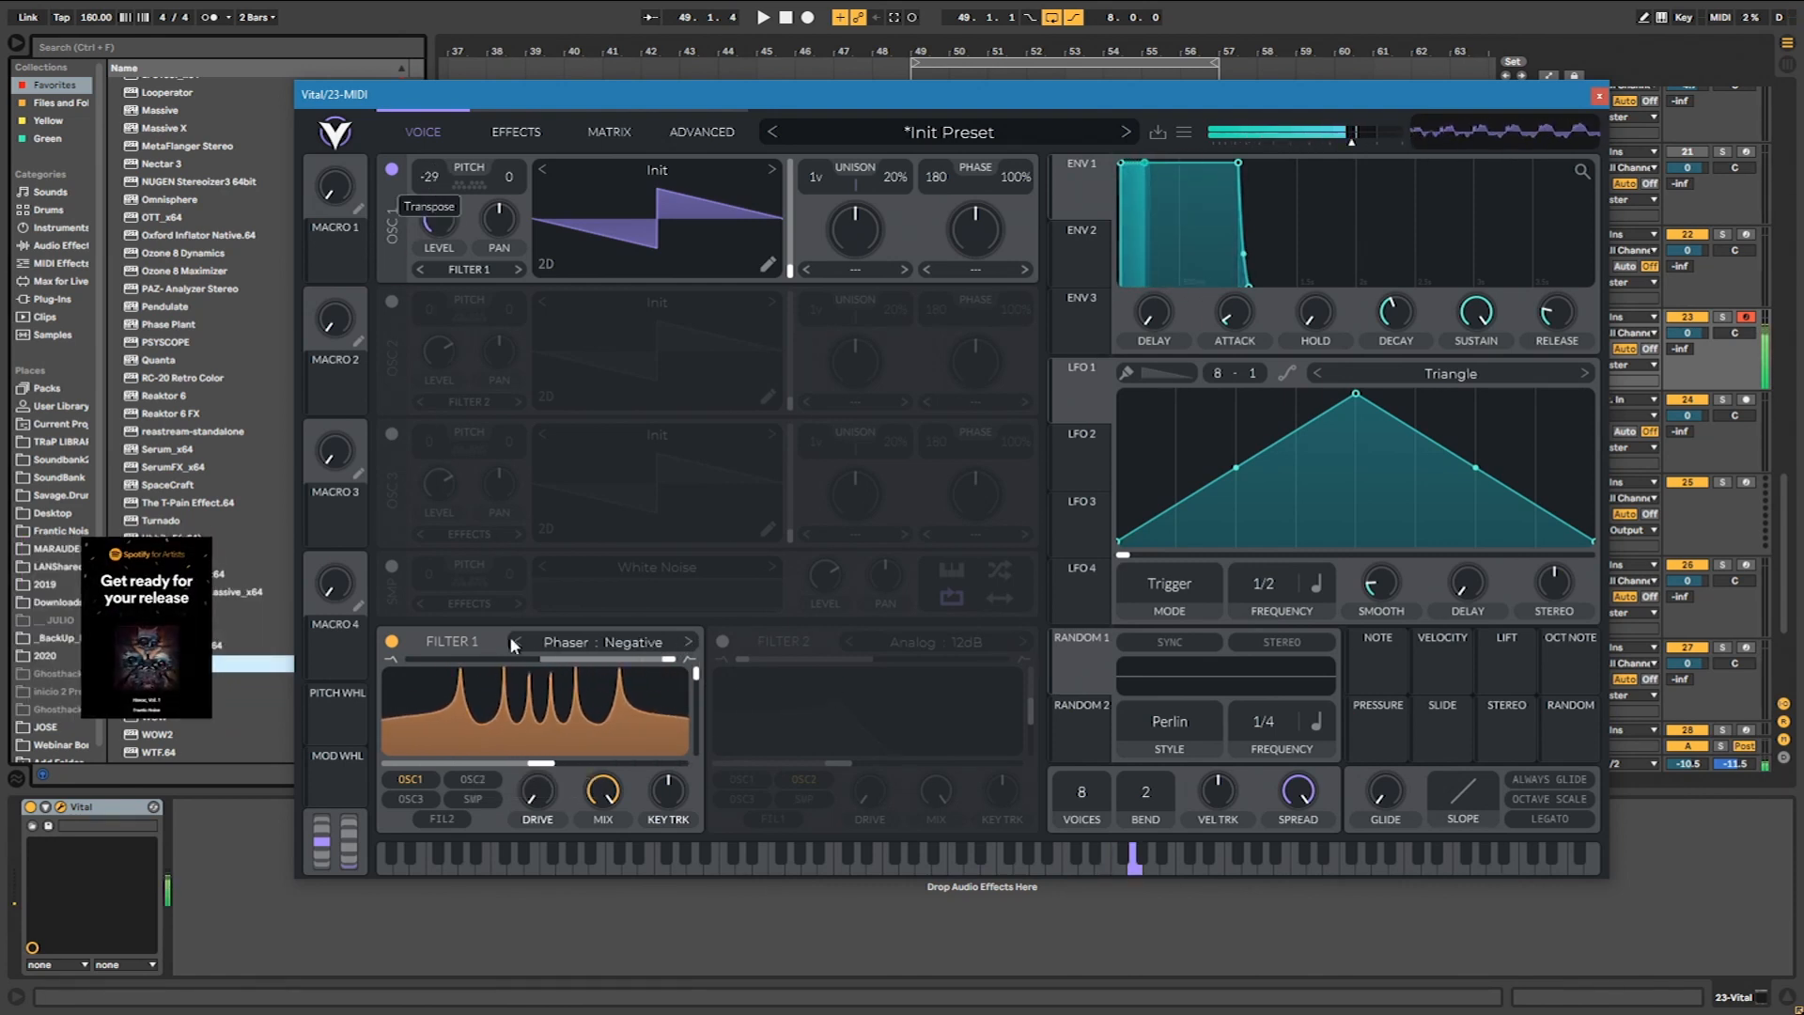
pyautogui.moveTo(564, 700)
pyautogui.mouseDown()
pyautogui.moveTo(583, 695)
pyautogui.moveTo(548, 693)
pyautogui.mouseUp()
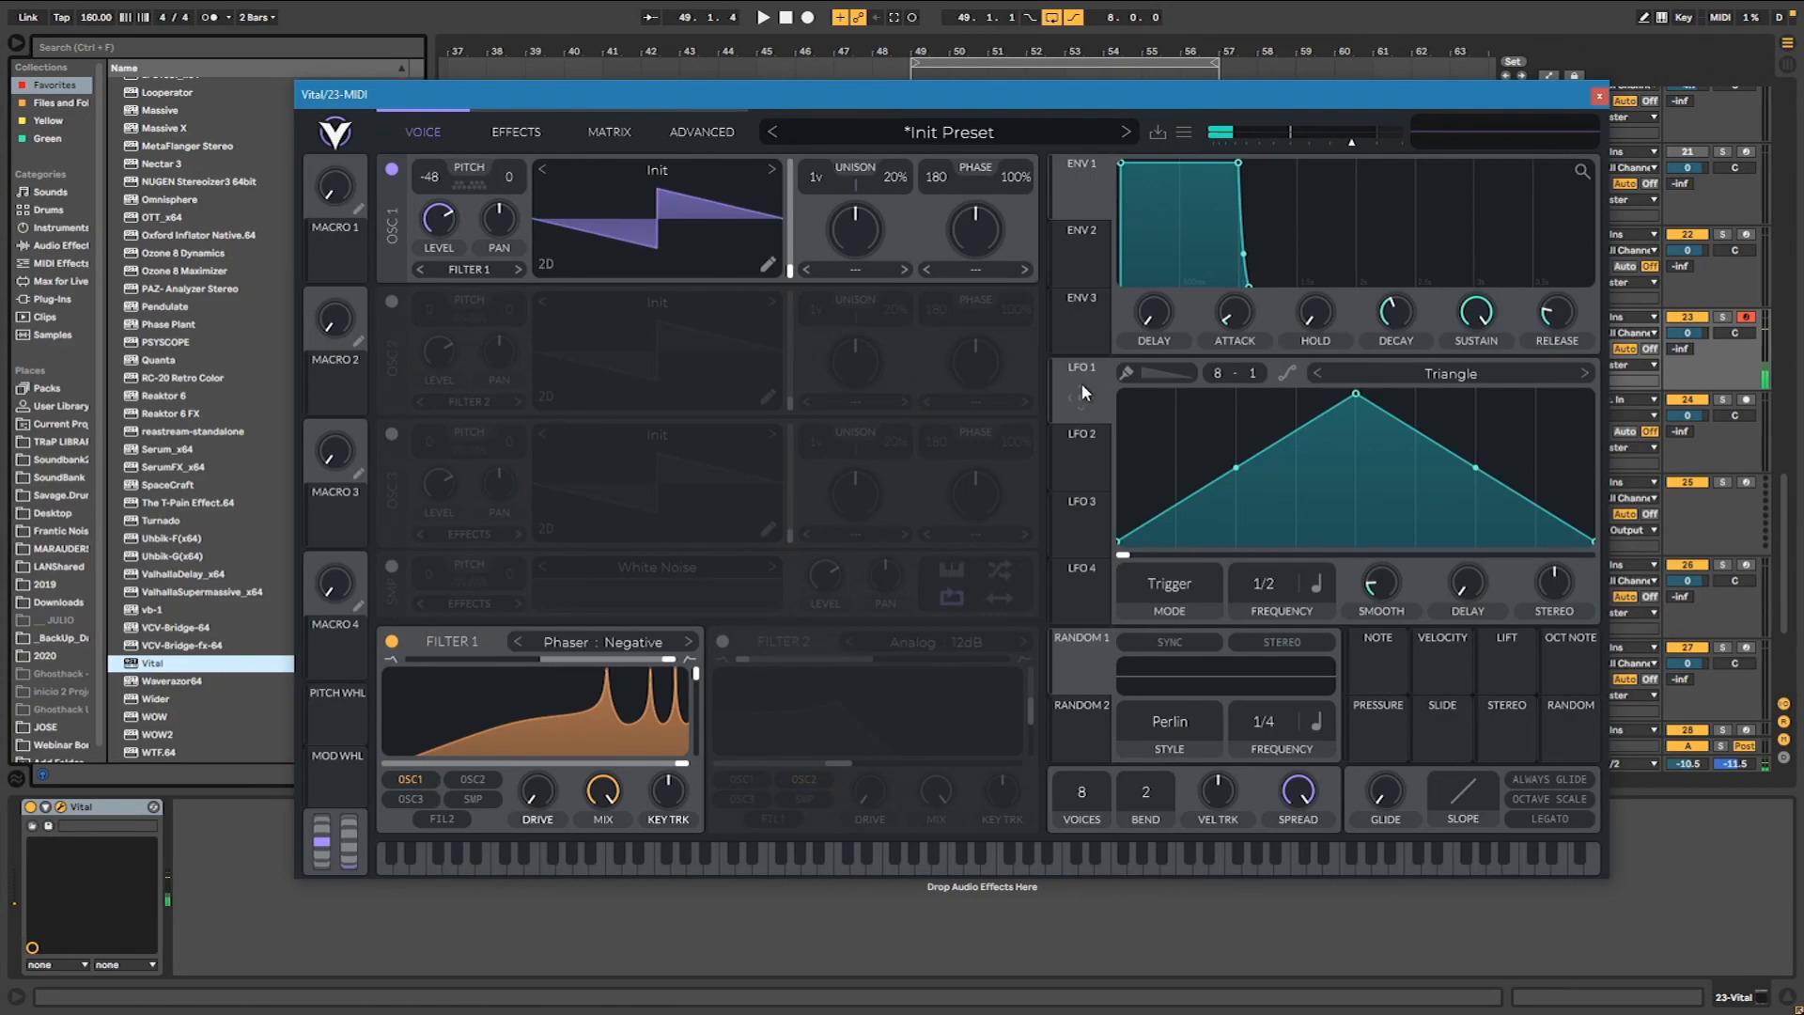
# Assign LFO 1 to the Filter 1 cutoff and paint an eight-step rising staircase as its shape.
pyautogui.moveTo(1081, 397); pyautogui.dragTo(620, 731)
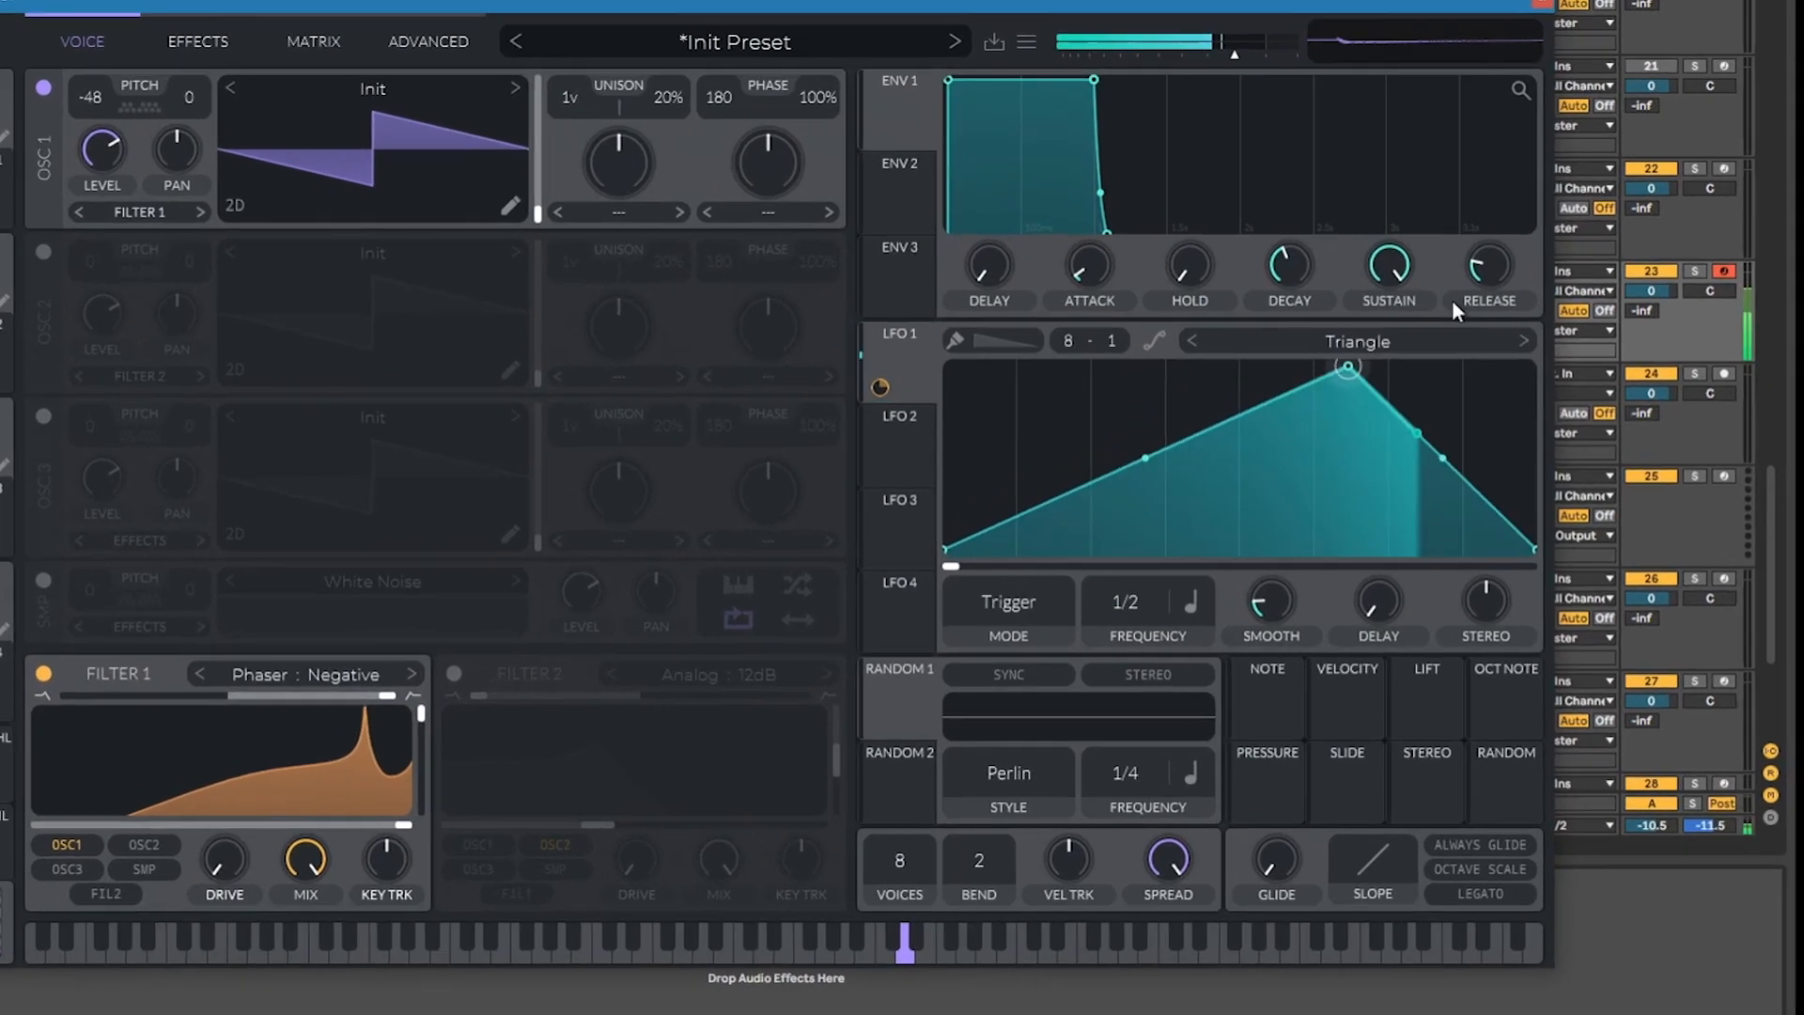
pyautogui.moveTo(1452, 301); pyautogui.dragTo(1541, 315)
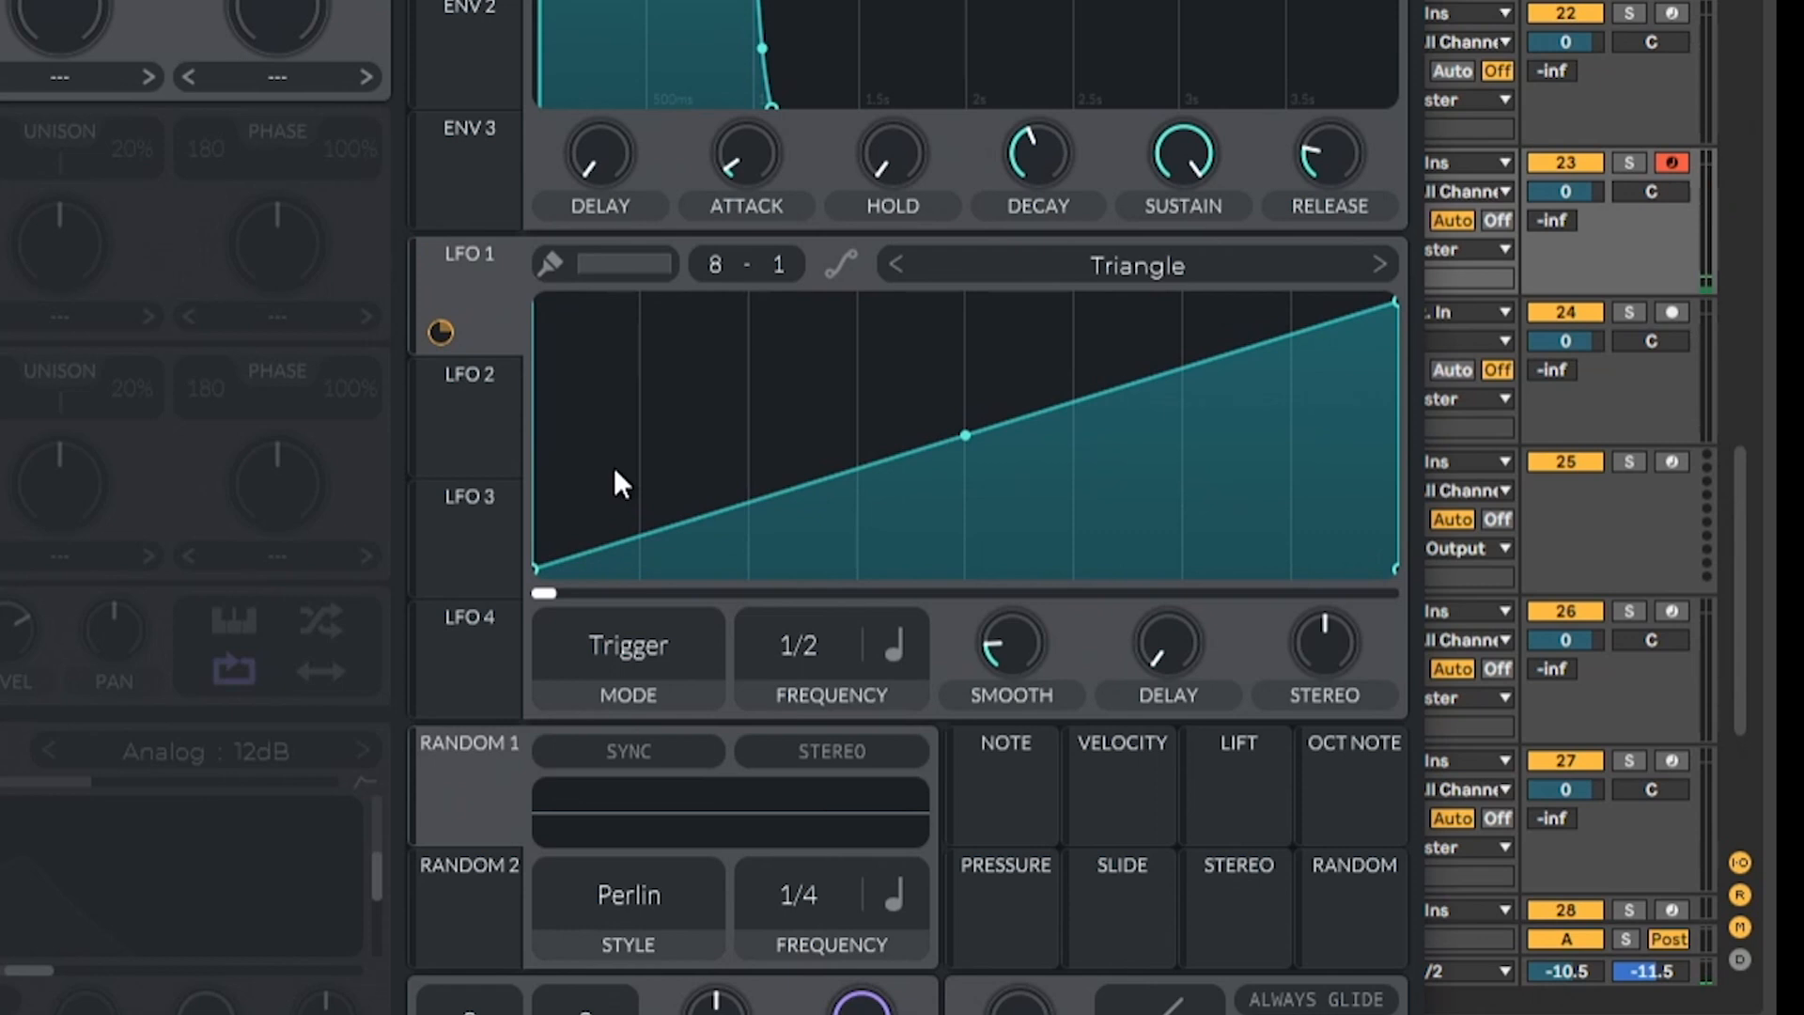
pyautogui.click(551, 266)
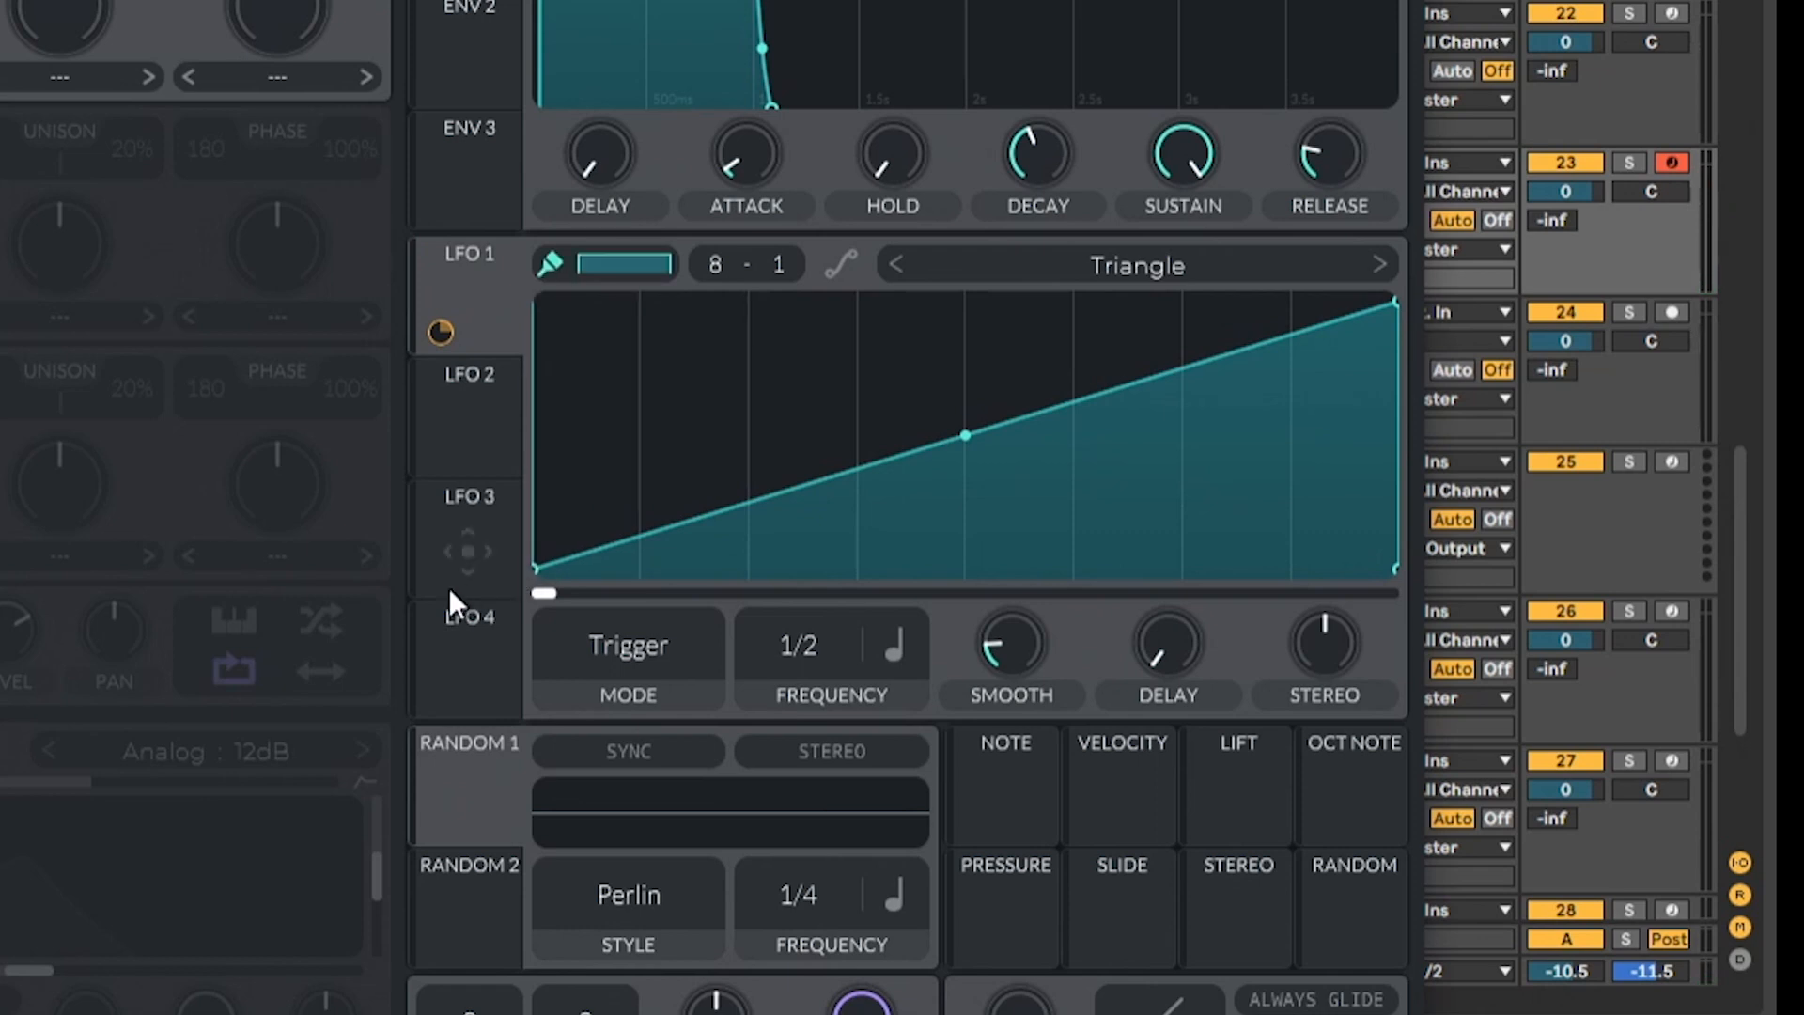
pyautogui.moveTo(540, 511)
pyautogui.mouseDown()
pyautogui.moveTo(1313, 372)
pyautogui.moveTo(665, 532)
pyautogui.moveTo(624, 564)
pyautogui.moveTo(1329, 363)
pyautogui.moveTo(572, 560)
pyautogui.moveTo(835, 472)
pyautogui.moveTo(1174, 321)
pyautogui.moveTo(1384, 304)
pyautogui.mouseUp()
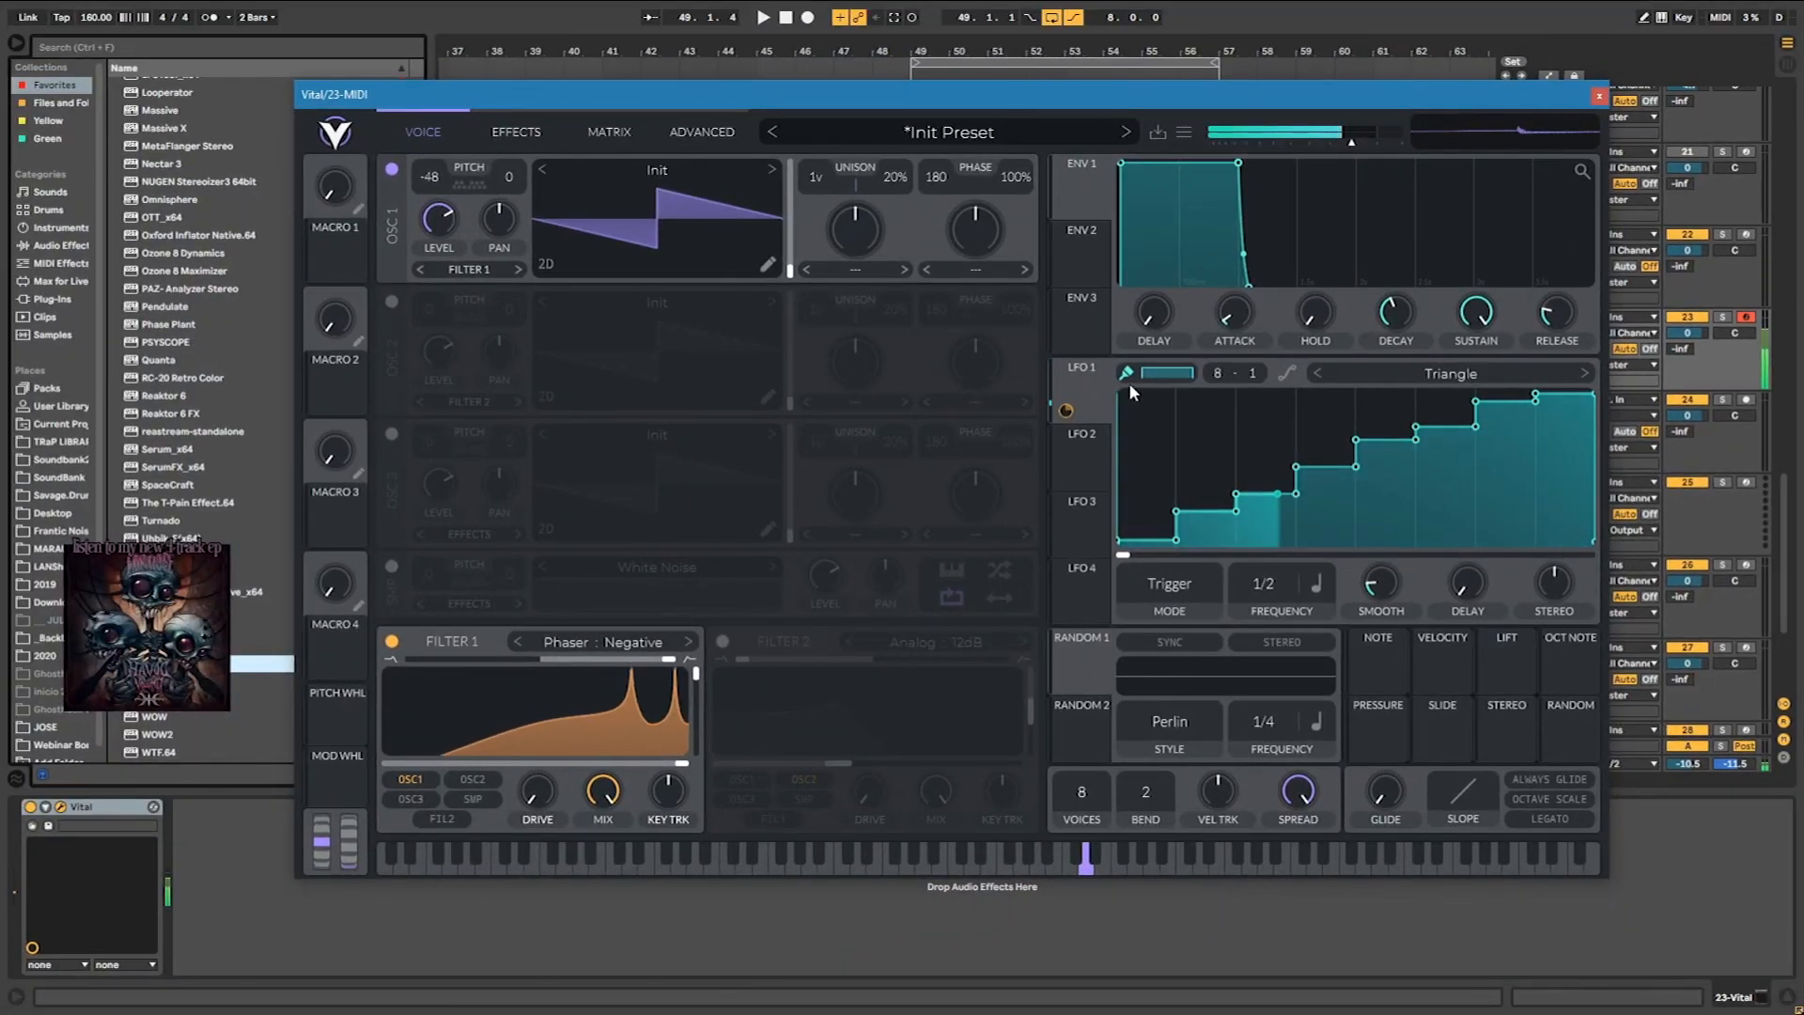
# Adjust LFO 1's modulation amount on the Filter 1 cutoff and lower the base cutoff for an upward sweep.
pyautogui.moveTo(1024, 406); pyautogui.dragTo(1024, 362)
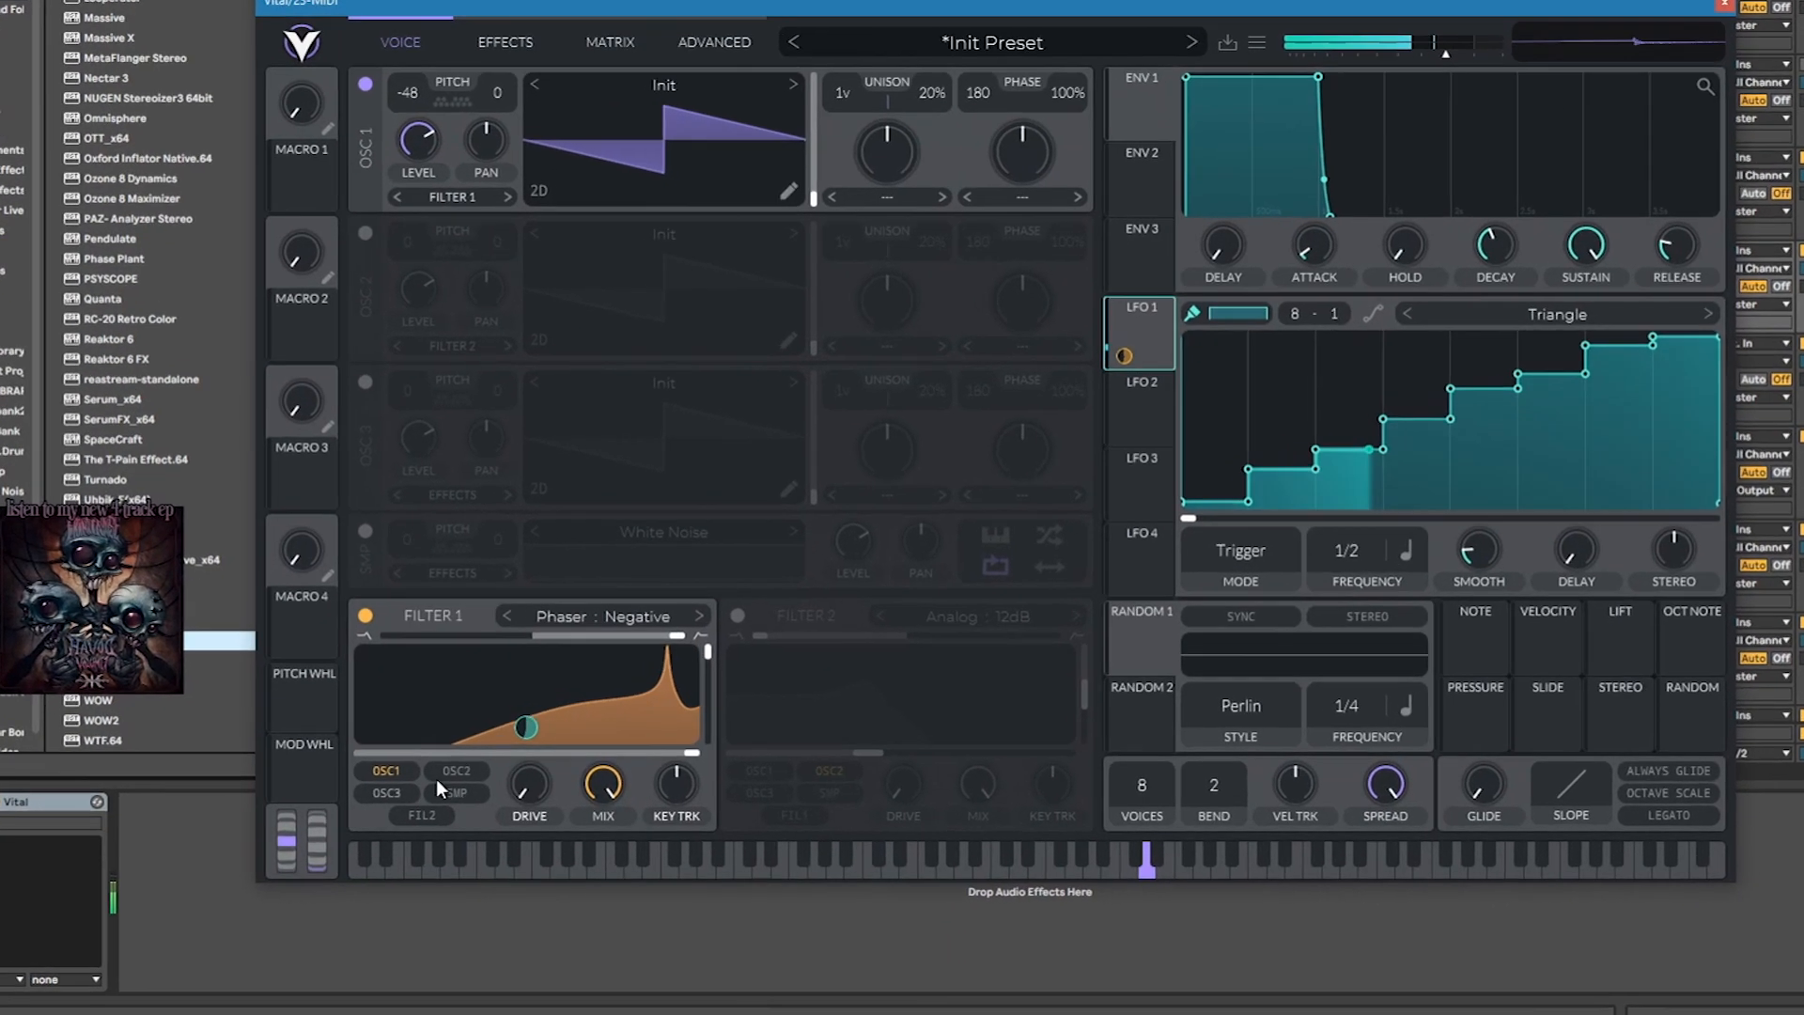
pyautogui.moveTo(435, 763); pyautogui.dragTo(504, 762)
pyautogui.moveTo(515, 702); pyautogui.dragTo(442, 702)
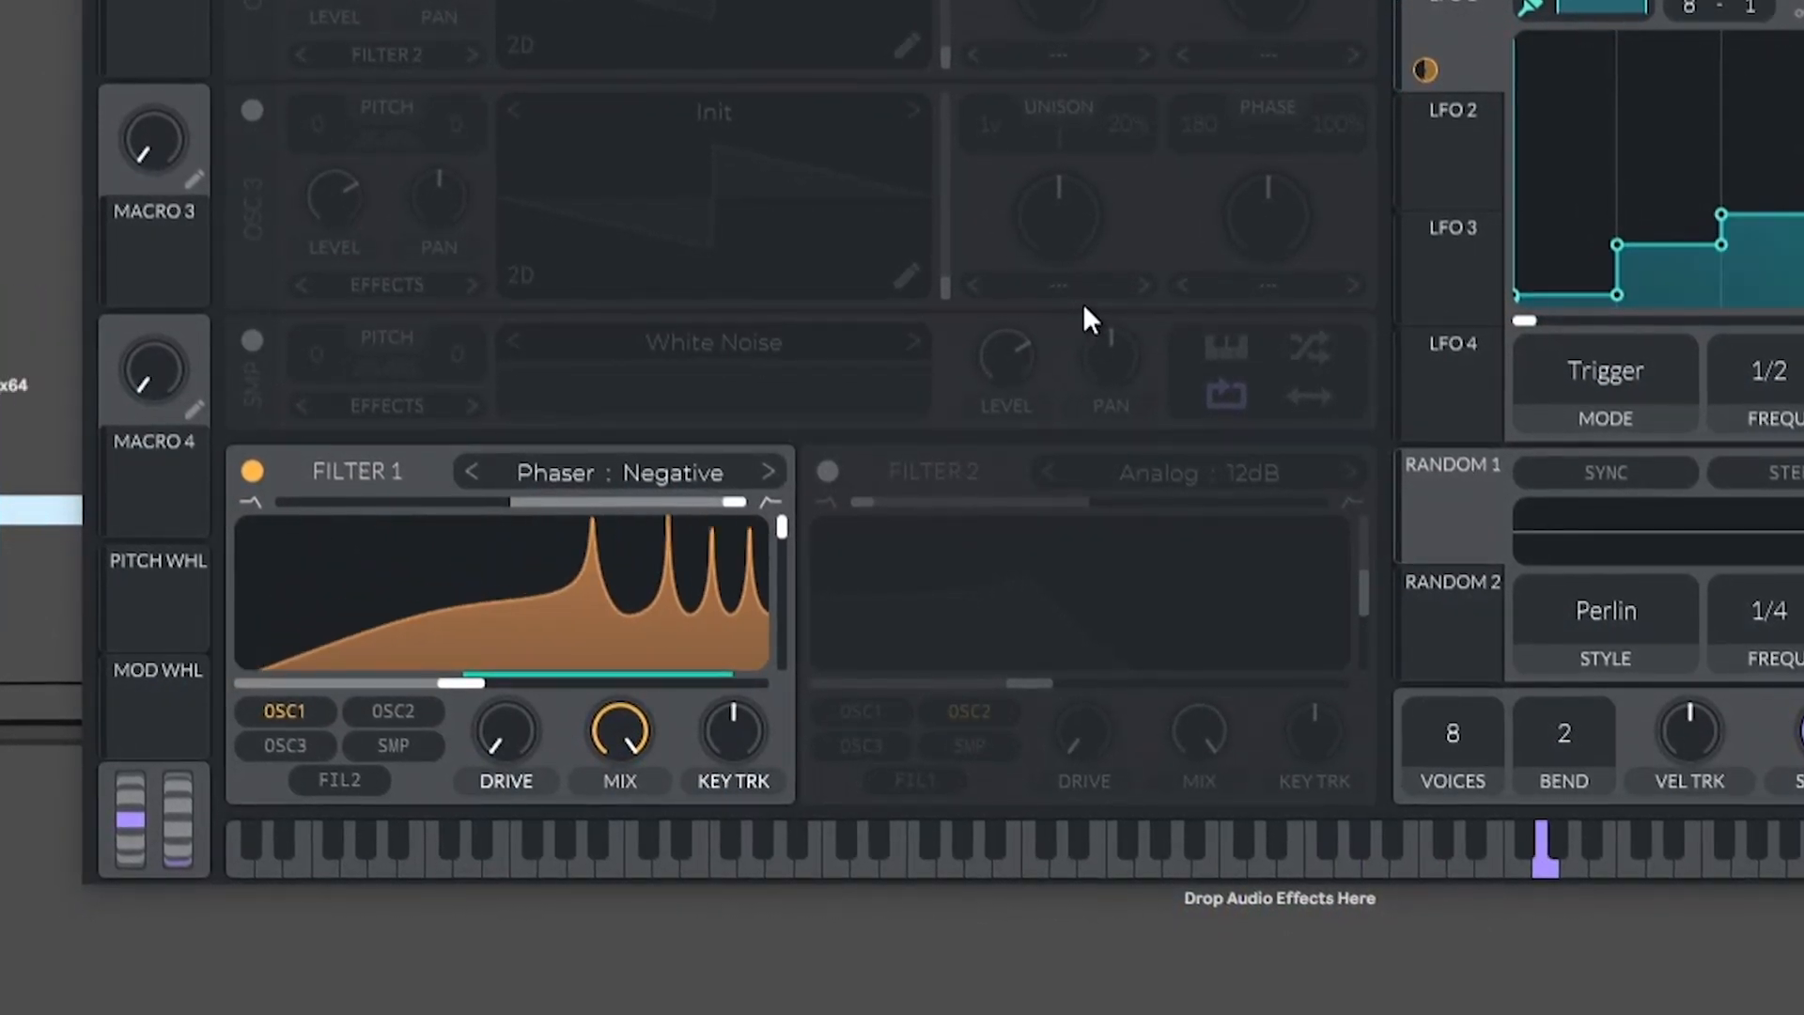
# Enable the sampler through Filter 1 with the BART sample and turn oscillator 1's level down to zero.
pyautogui.click(254, 339)
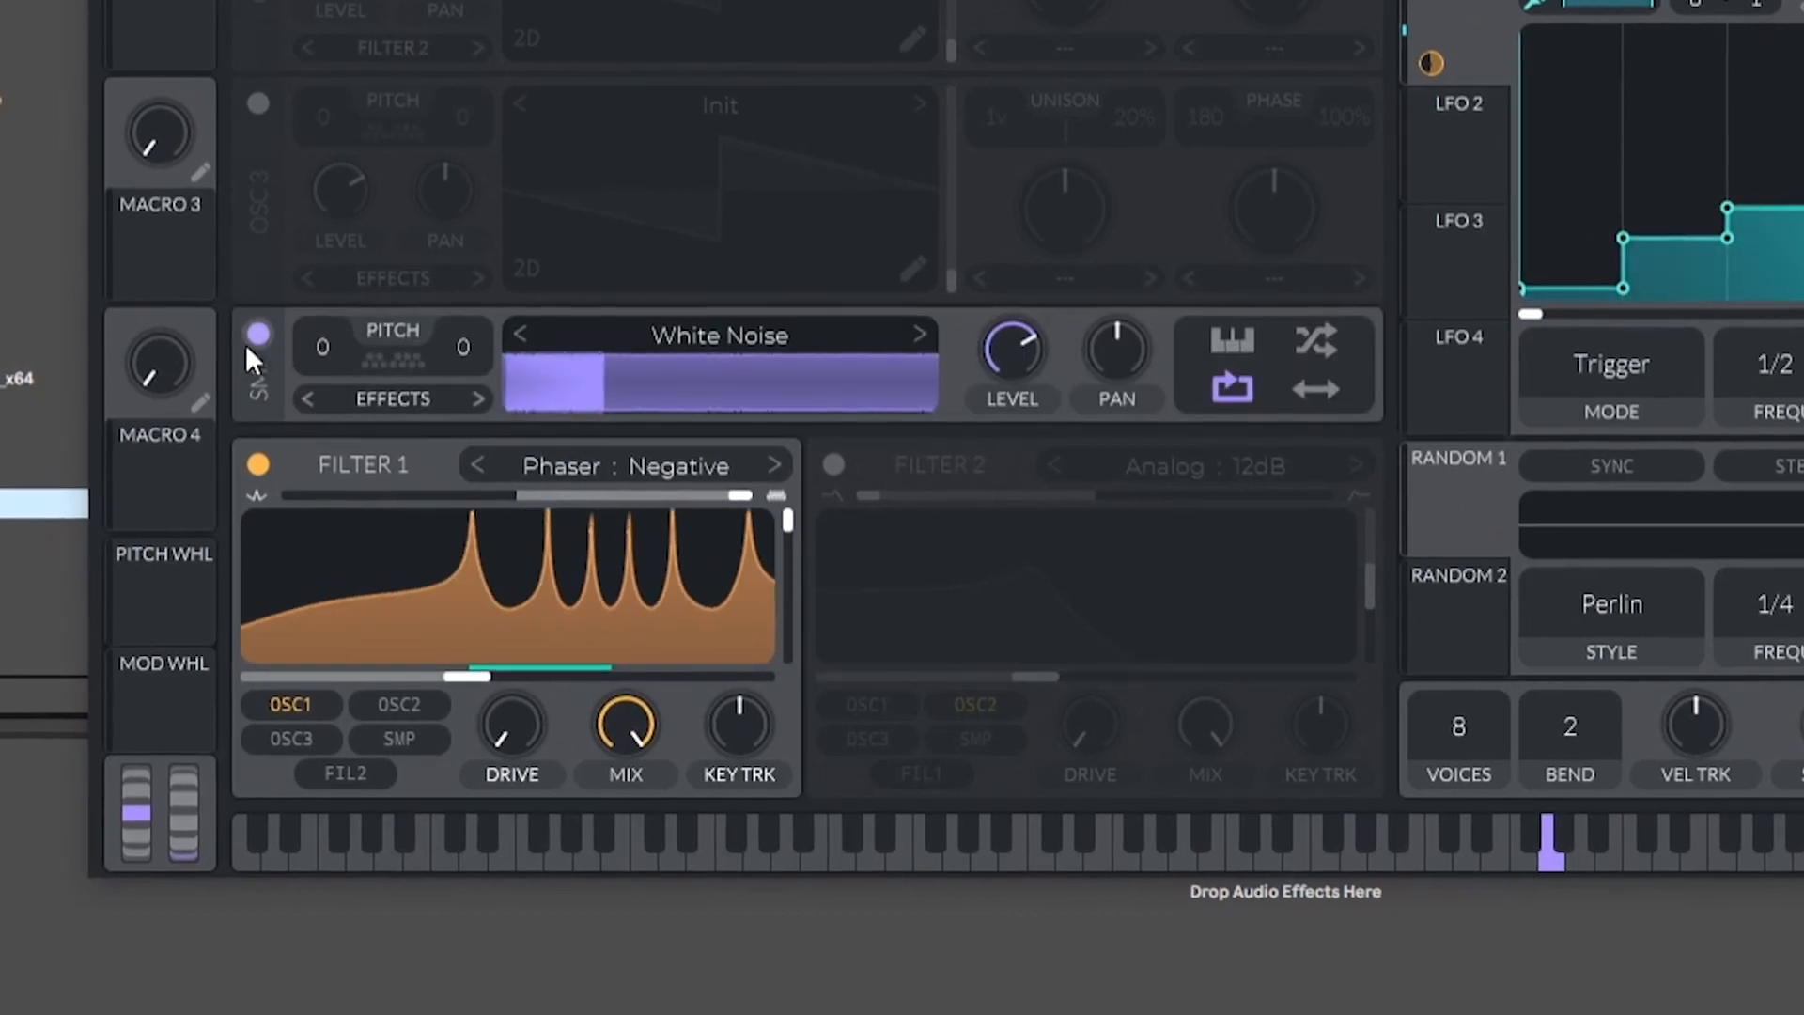
pyautogui.click(401, 734)
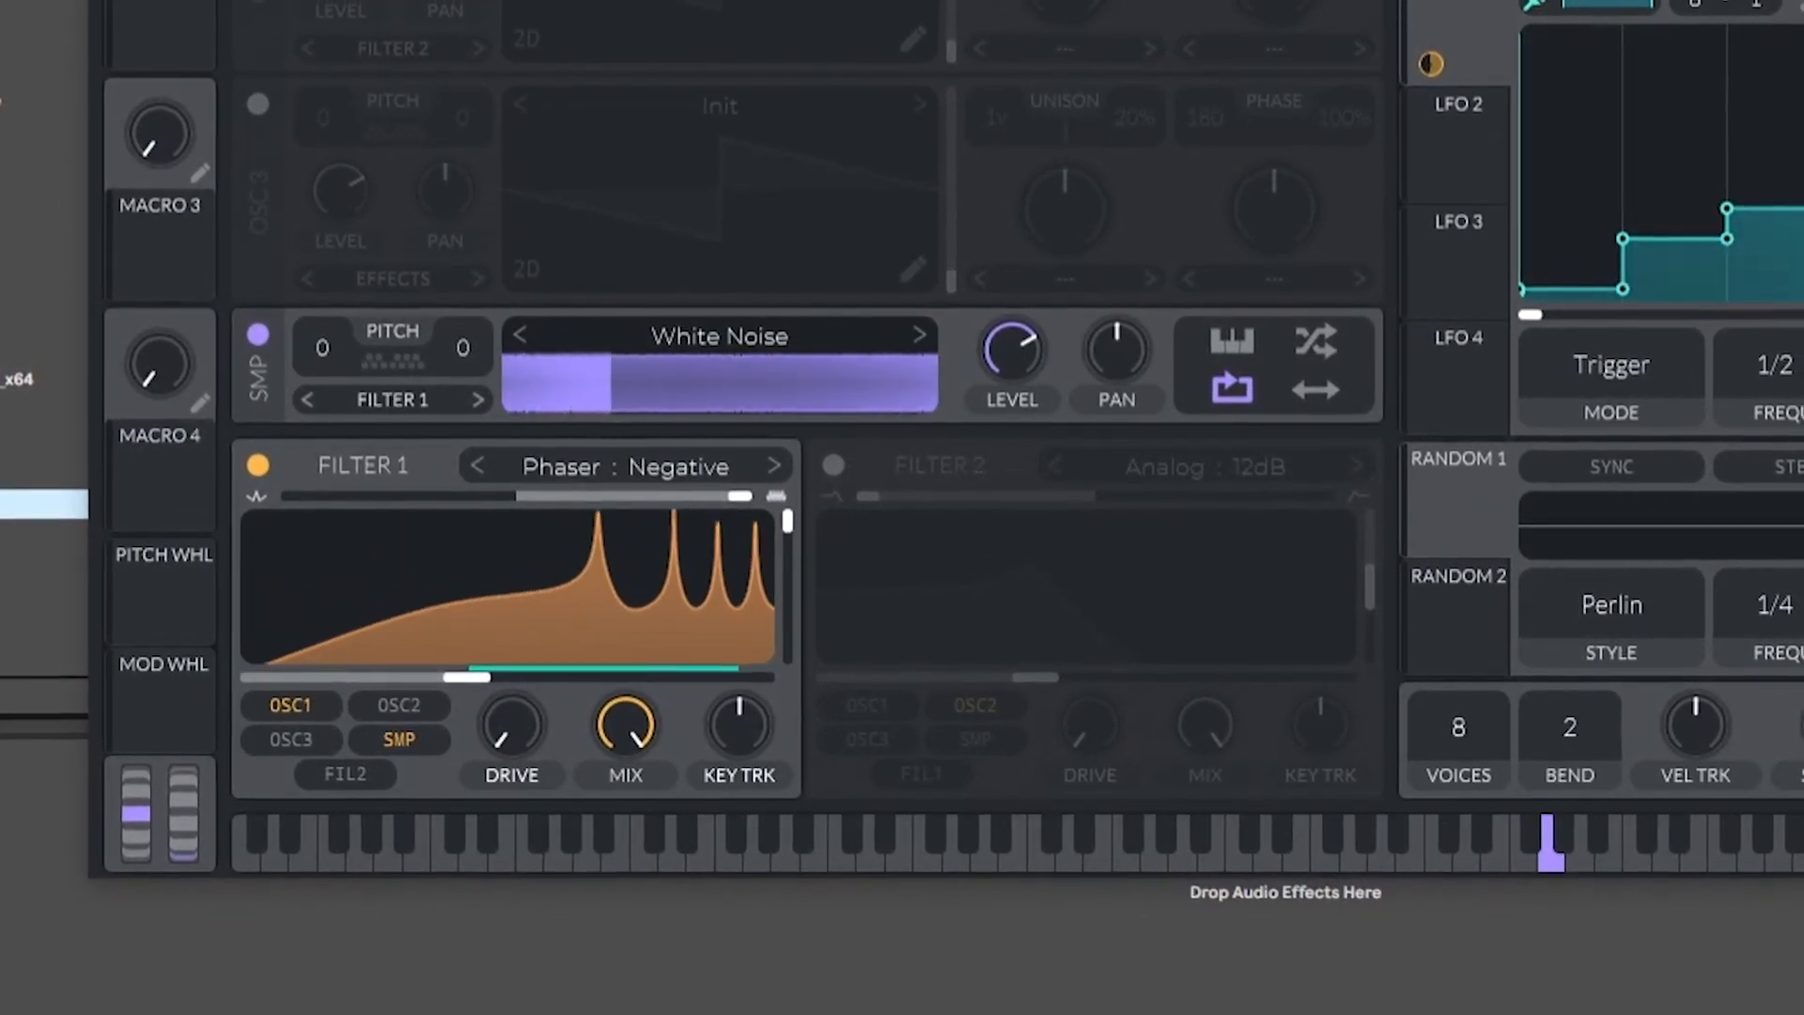
pyautogui.click(911, 344)
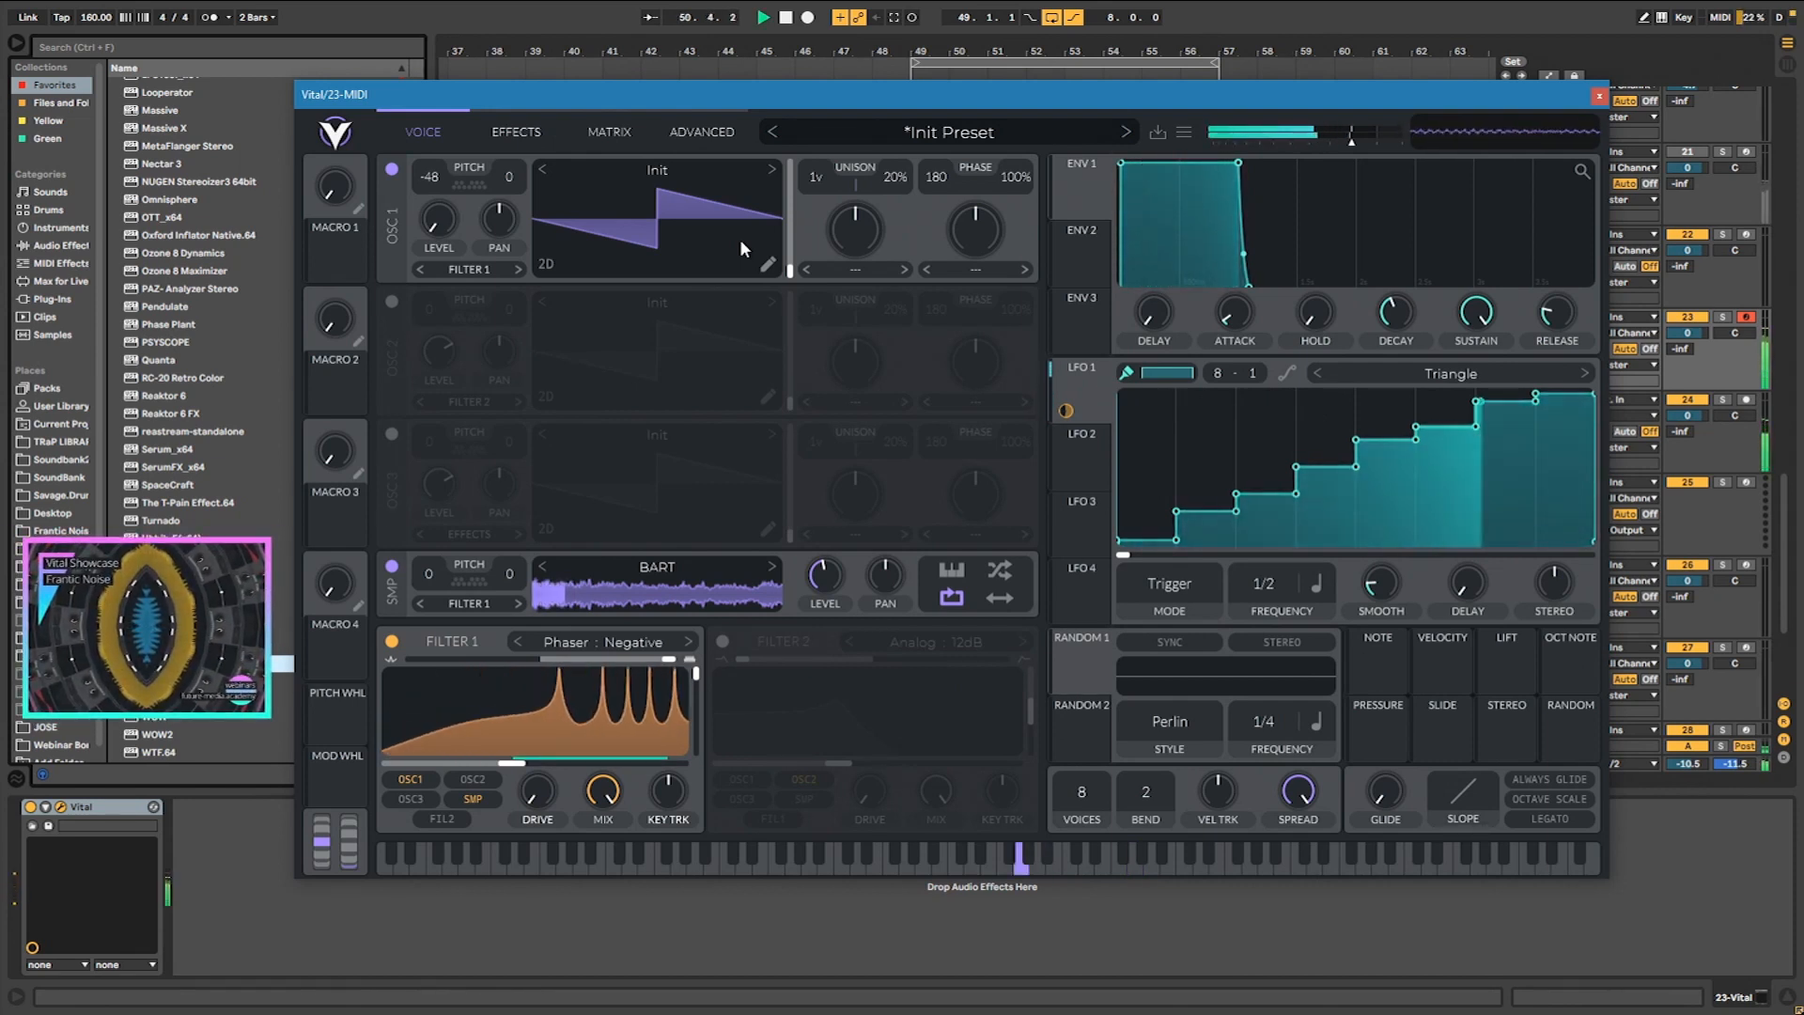
# Record the held note as a MIDI clip on track 23 from bar 49 and stop playback.
pyautogui.press('F9')
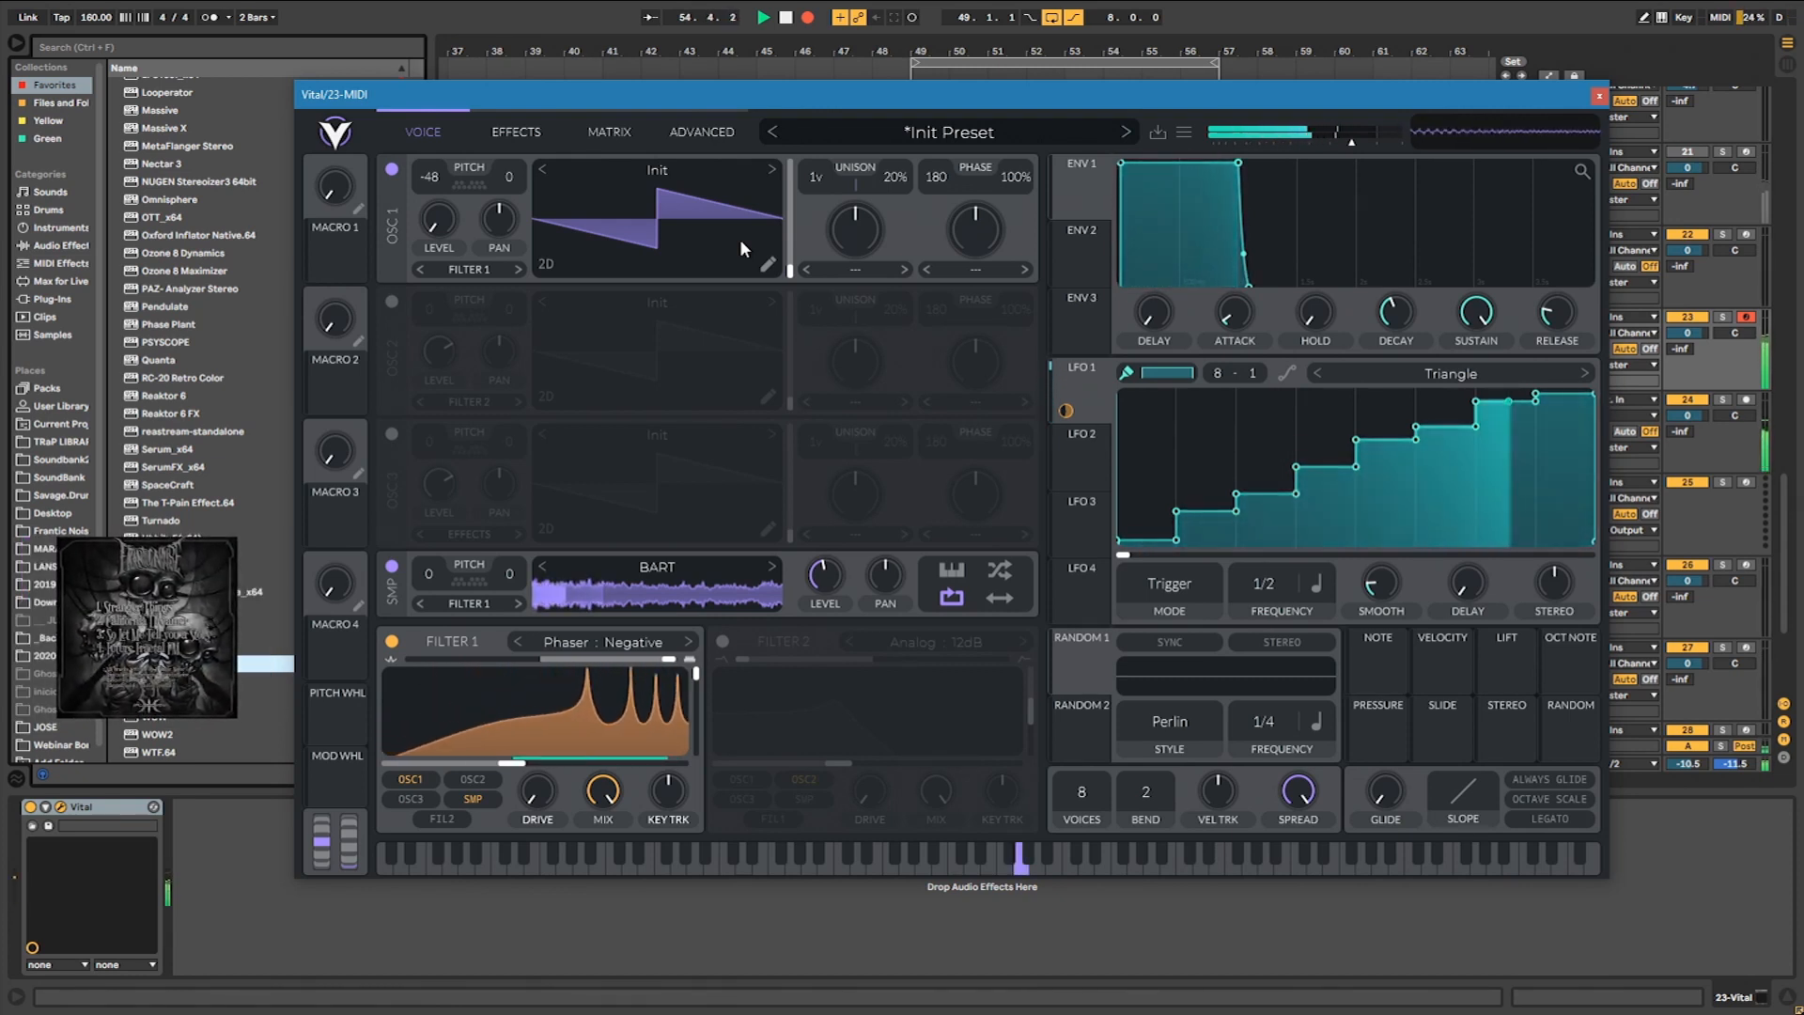
pyautogui.press('space')
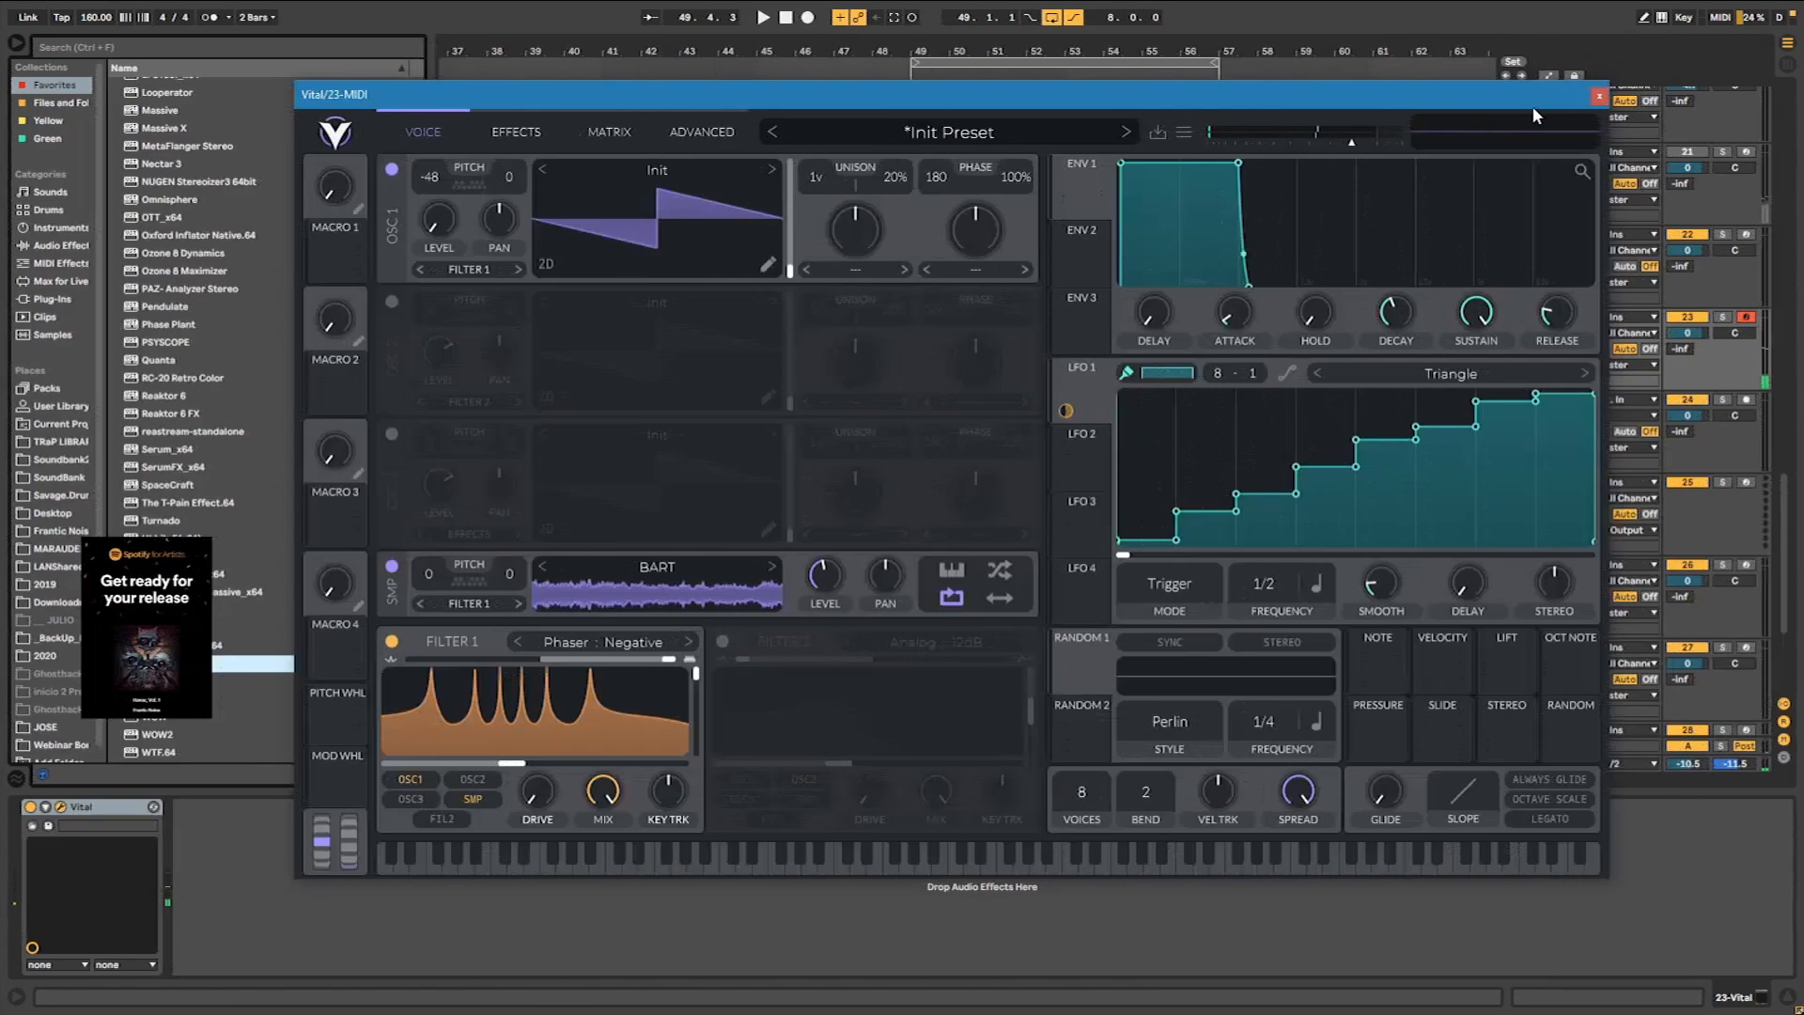
# Close the synth window and trim the recorded clip on track 23 to its first bar, 49 to 50.
pyautogui.click(1597, 96)
pyautogui.moveTo(913, 355); pyautogui.dragTo(946, 323)
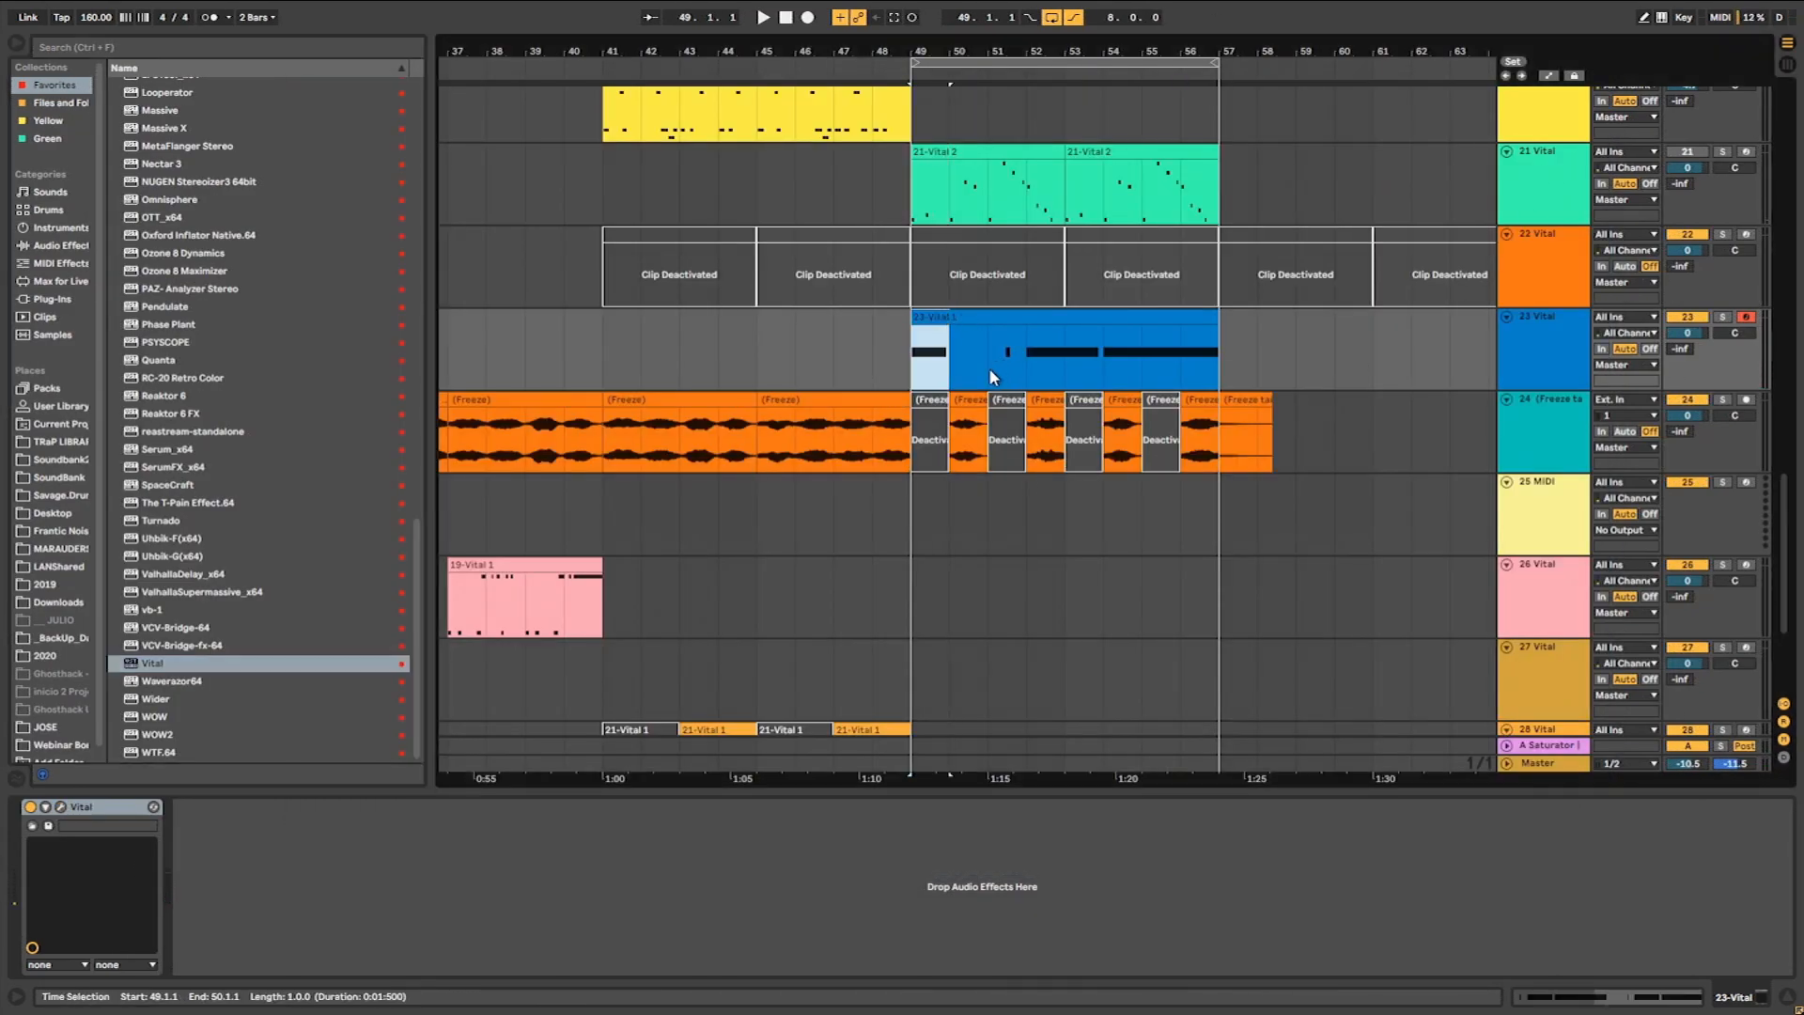
pyautogui.press('space')
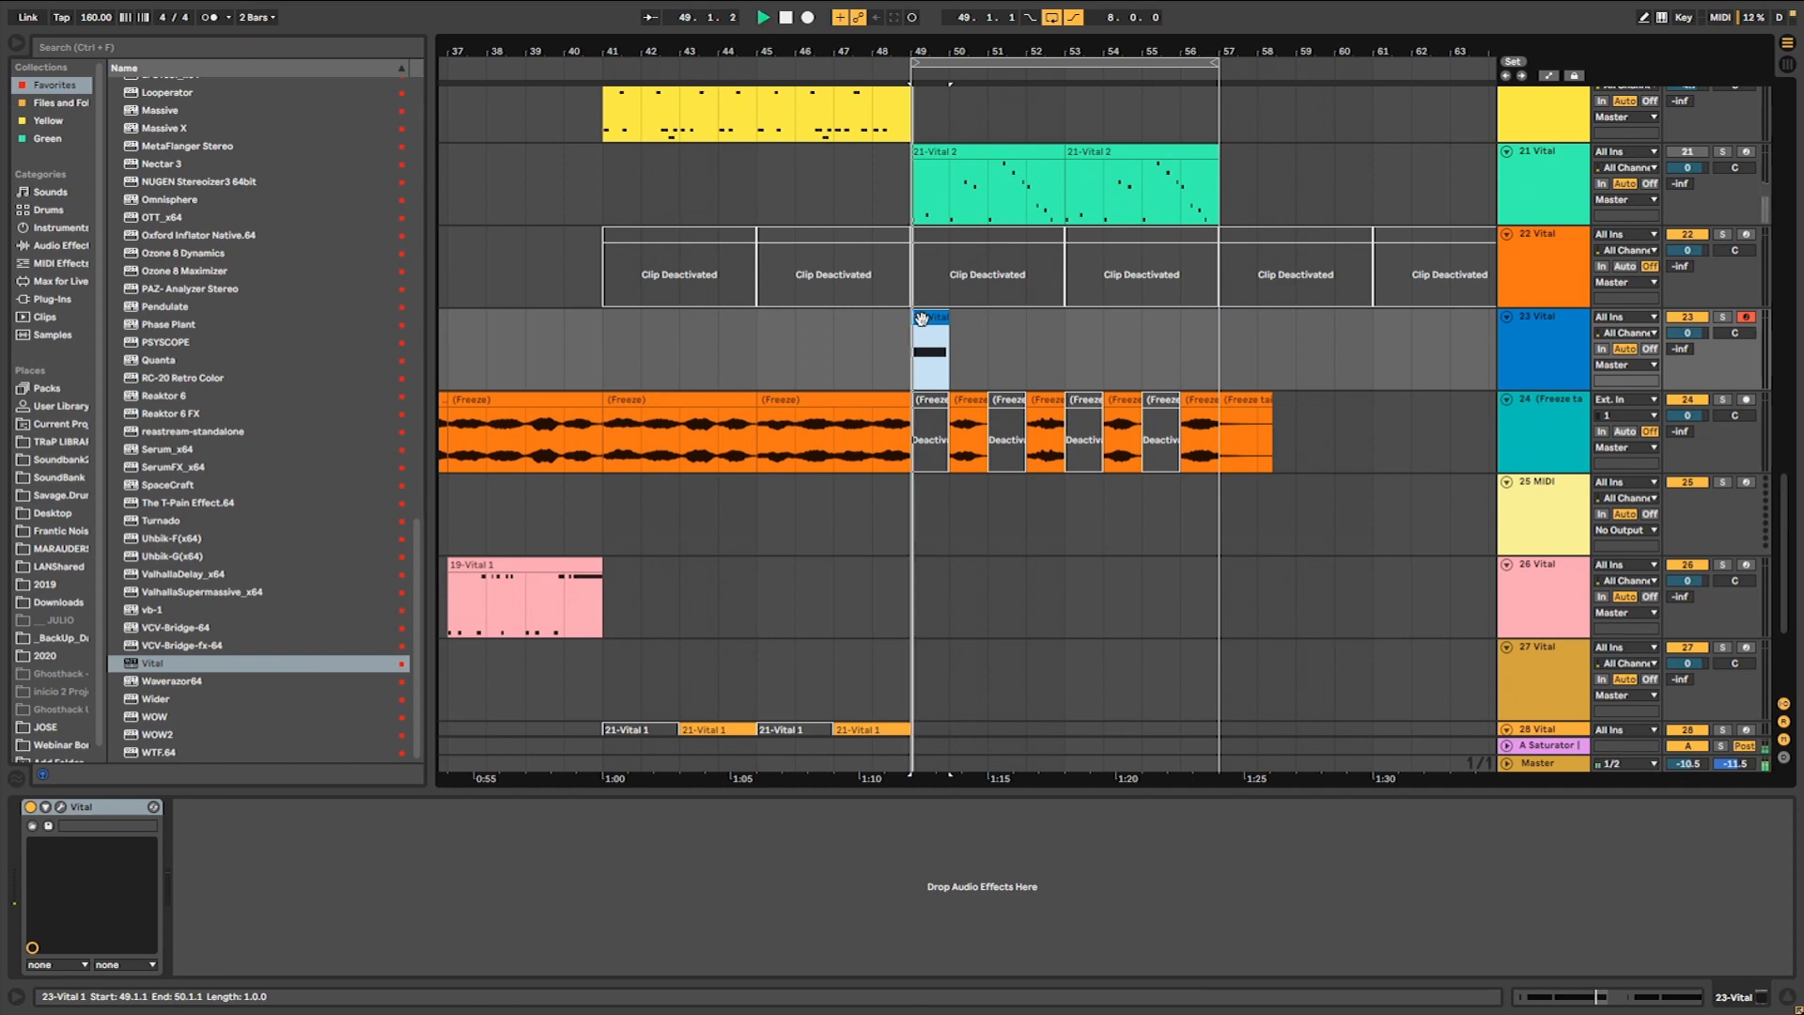
# Replace the overlong recorded note in the trimmed clip with a new G3 note starting at 7.1.1, and play it back.
pyautogui.doubleClick(931, 323)
pyautogui.moveTo(409, 393); pyautogui.dragTo(408, 498)
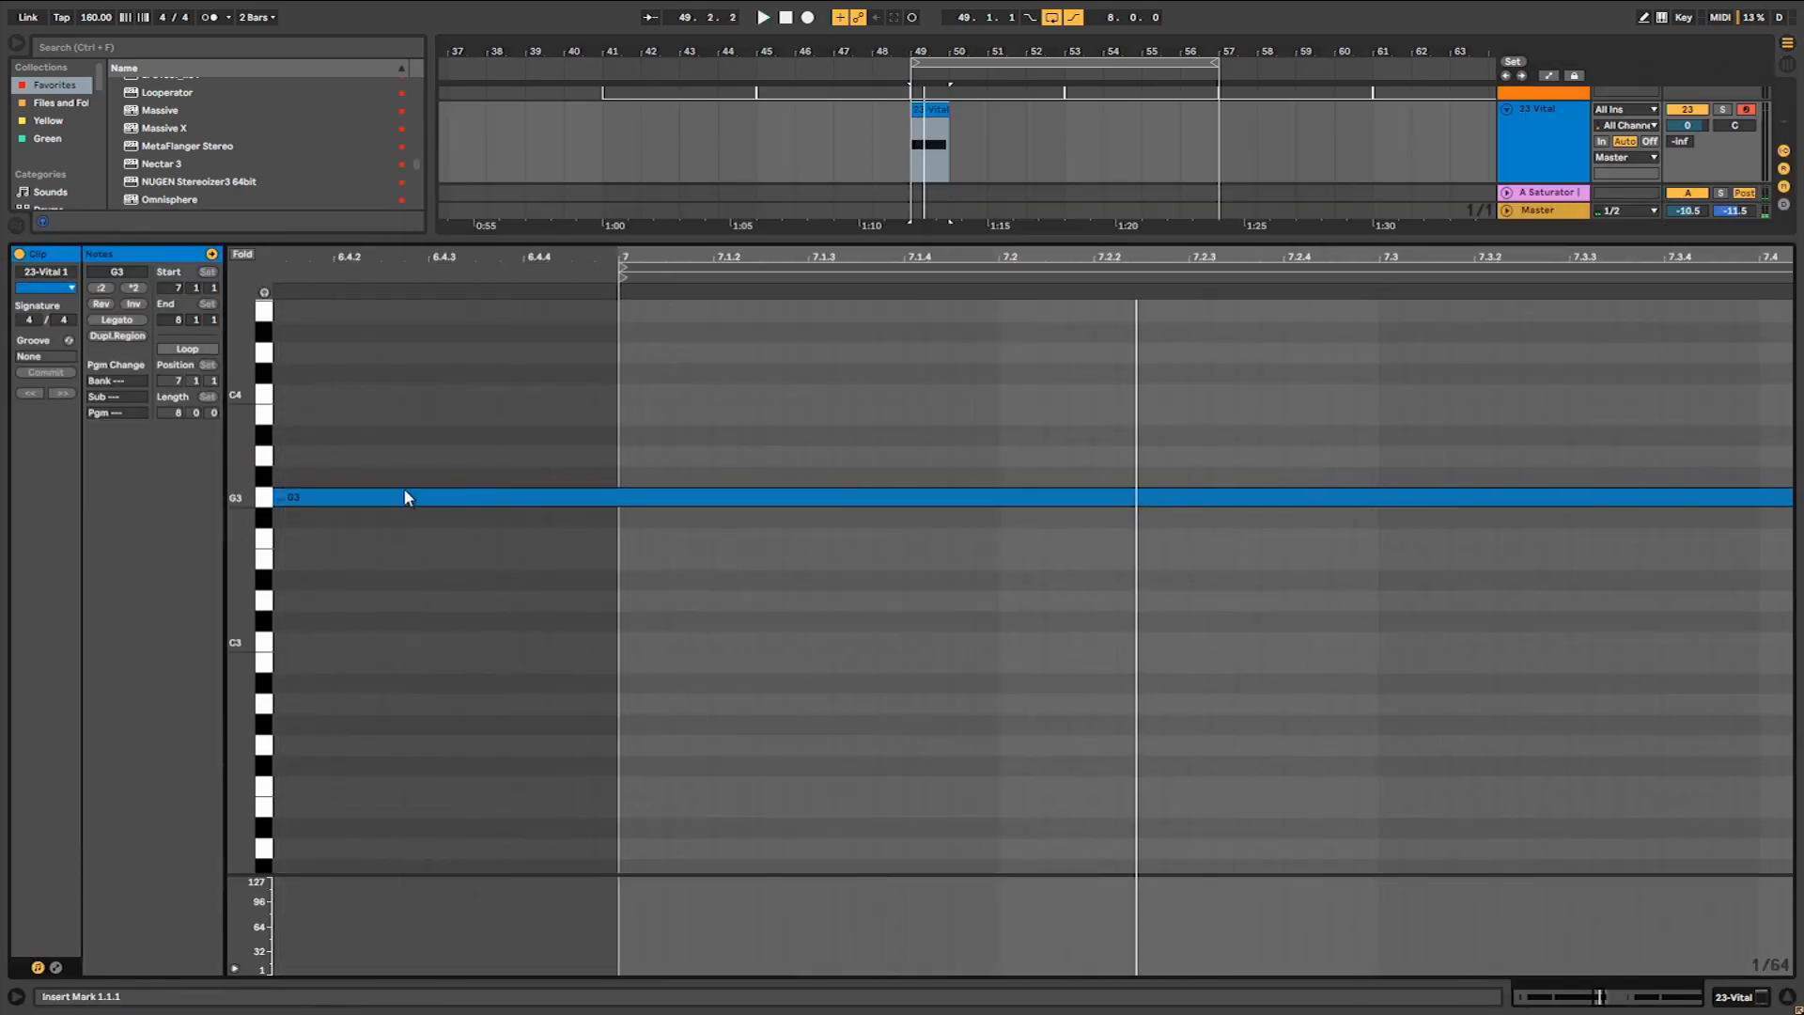
pyautogui.click(518, 501)
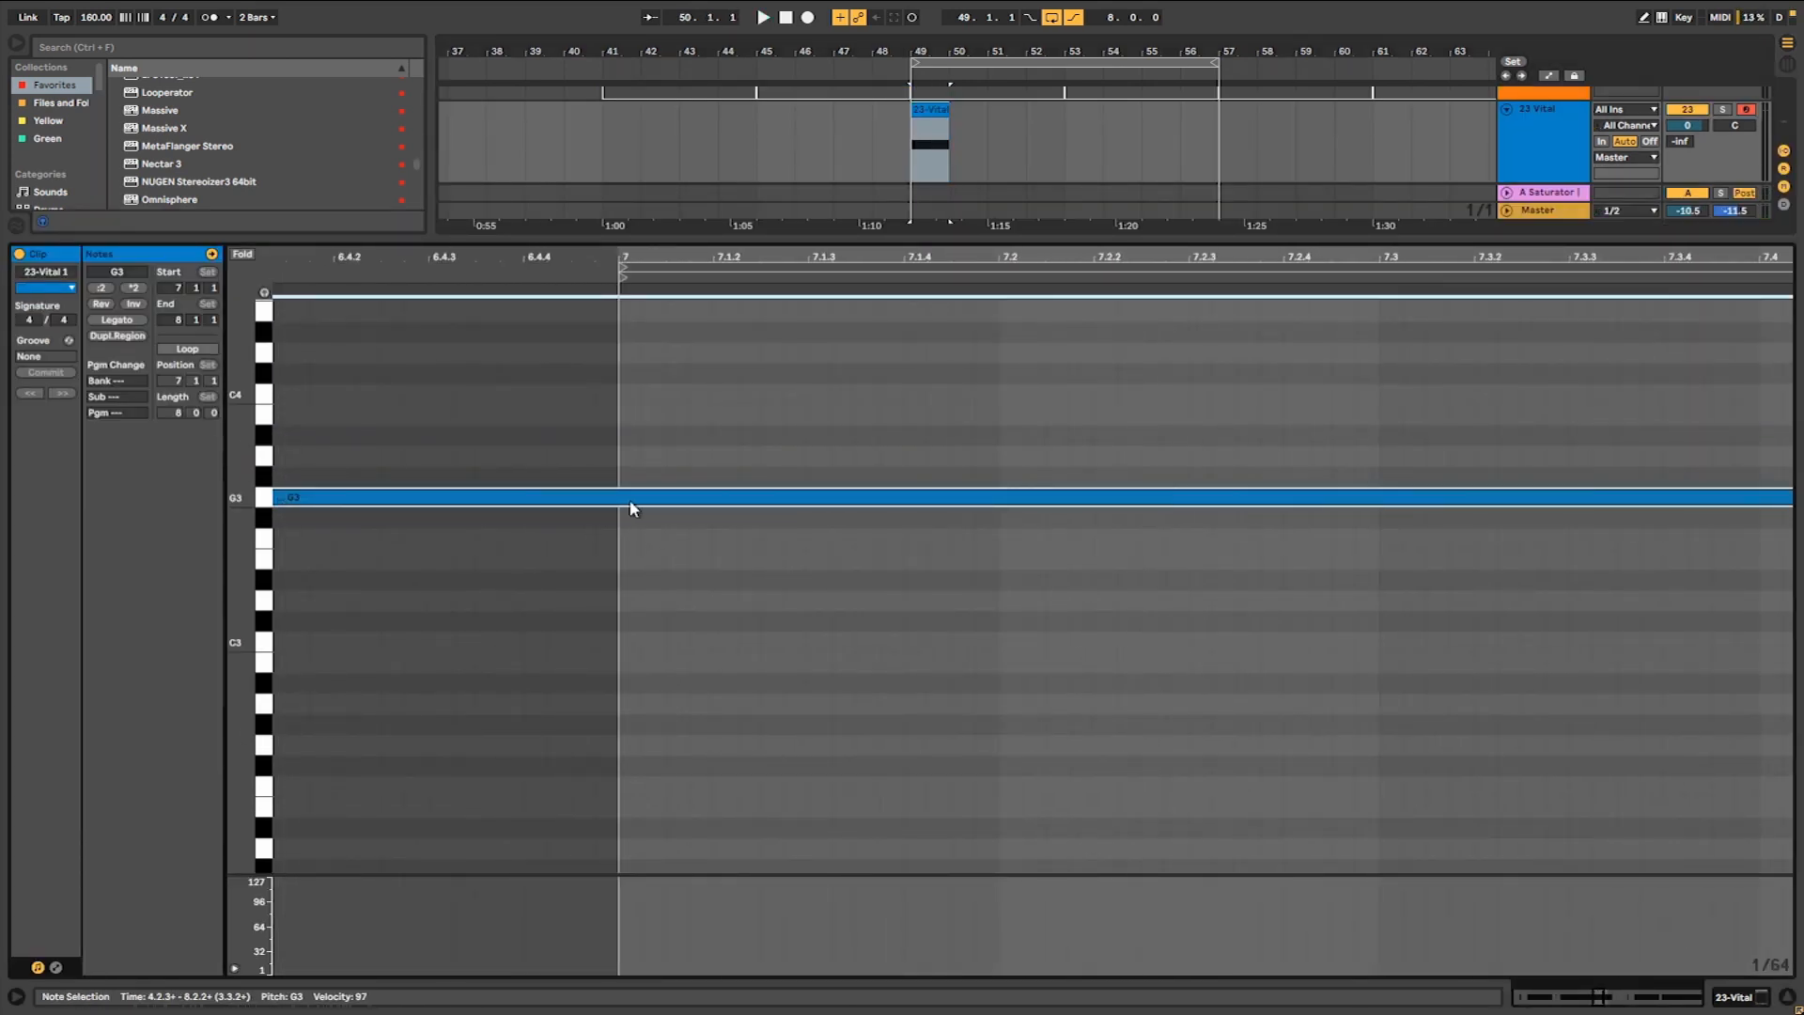
pyautogui.hscroll(-5, 631, 509)
pyautogui.moveTo(1166, 270); pyautogui.dragTo(1175, 155)
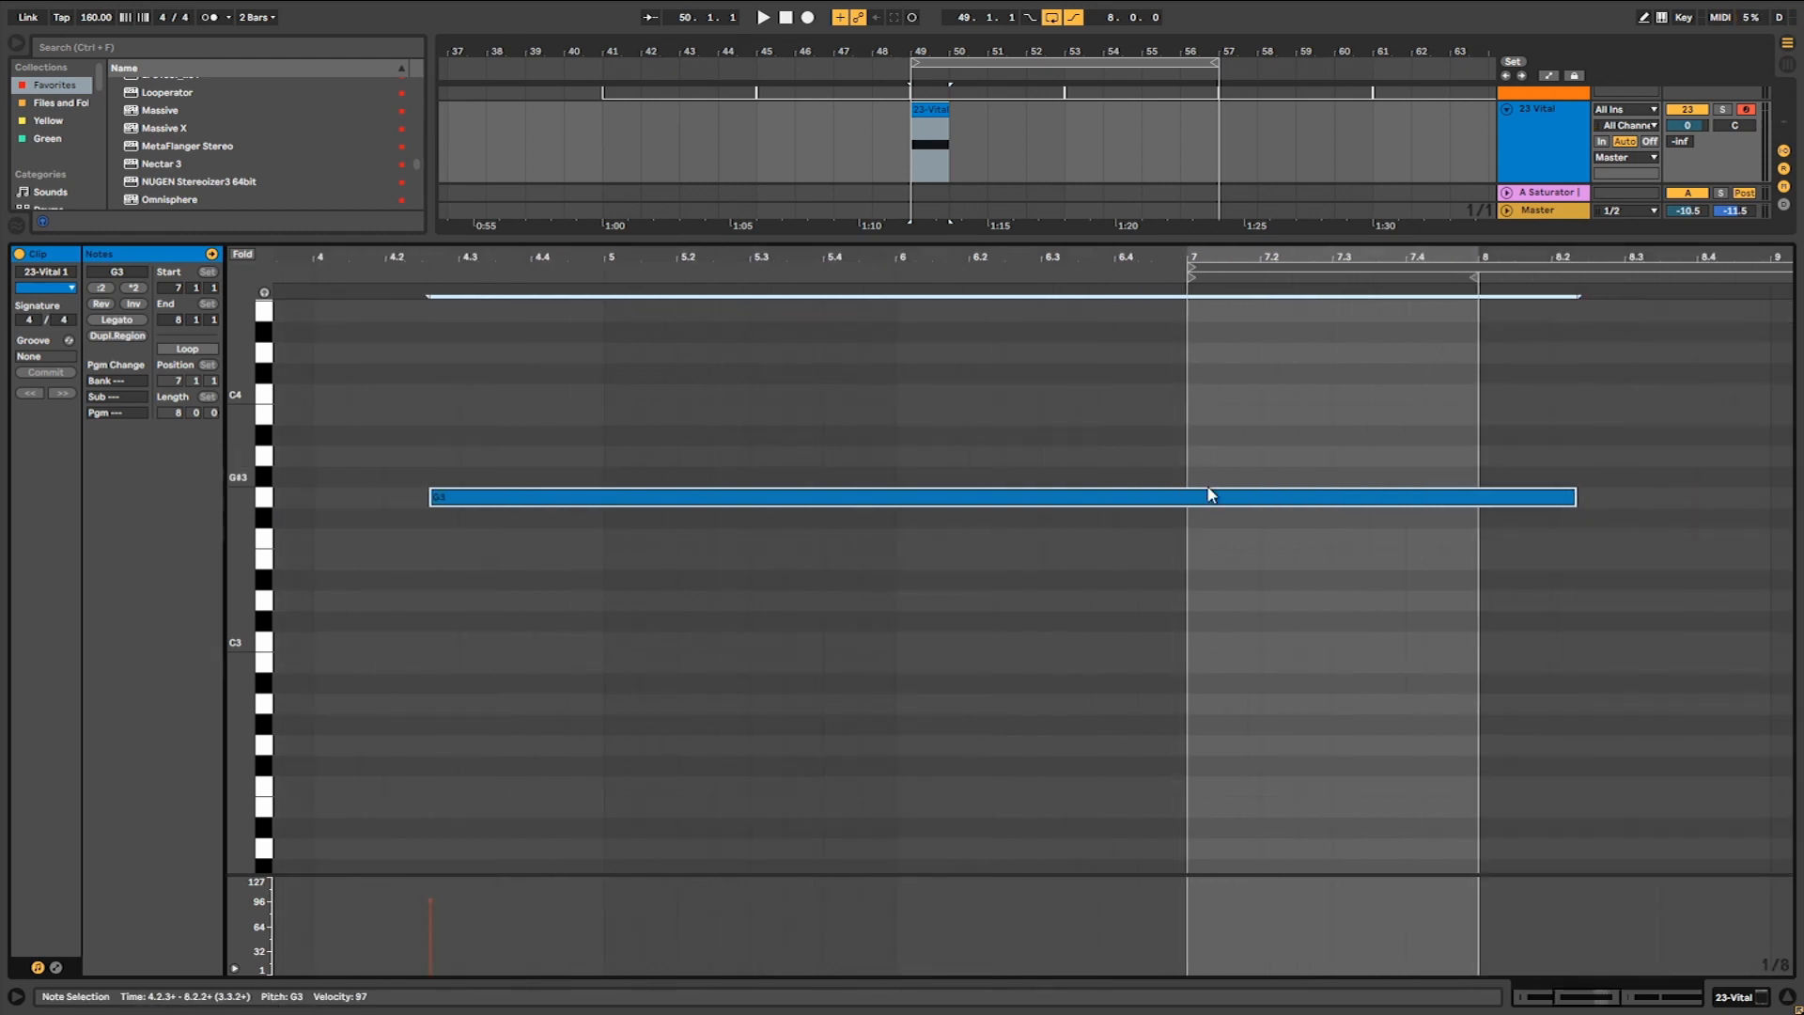
pyautogui.doubleClick(1207, 479)
pyautogui.doubleClick(1206, 498)
pyautogui.moveTo(1211, 477); pyautogui.dragTo(1226, 496)
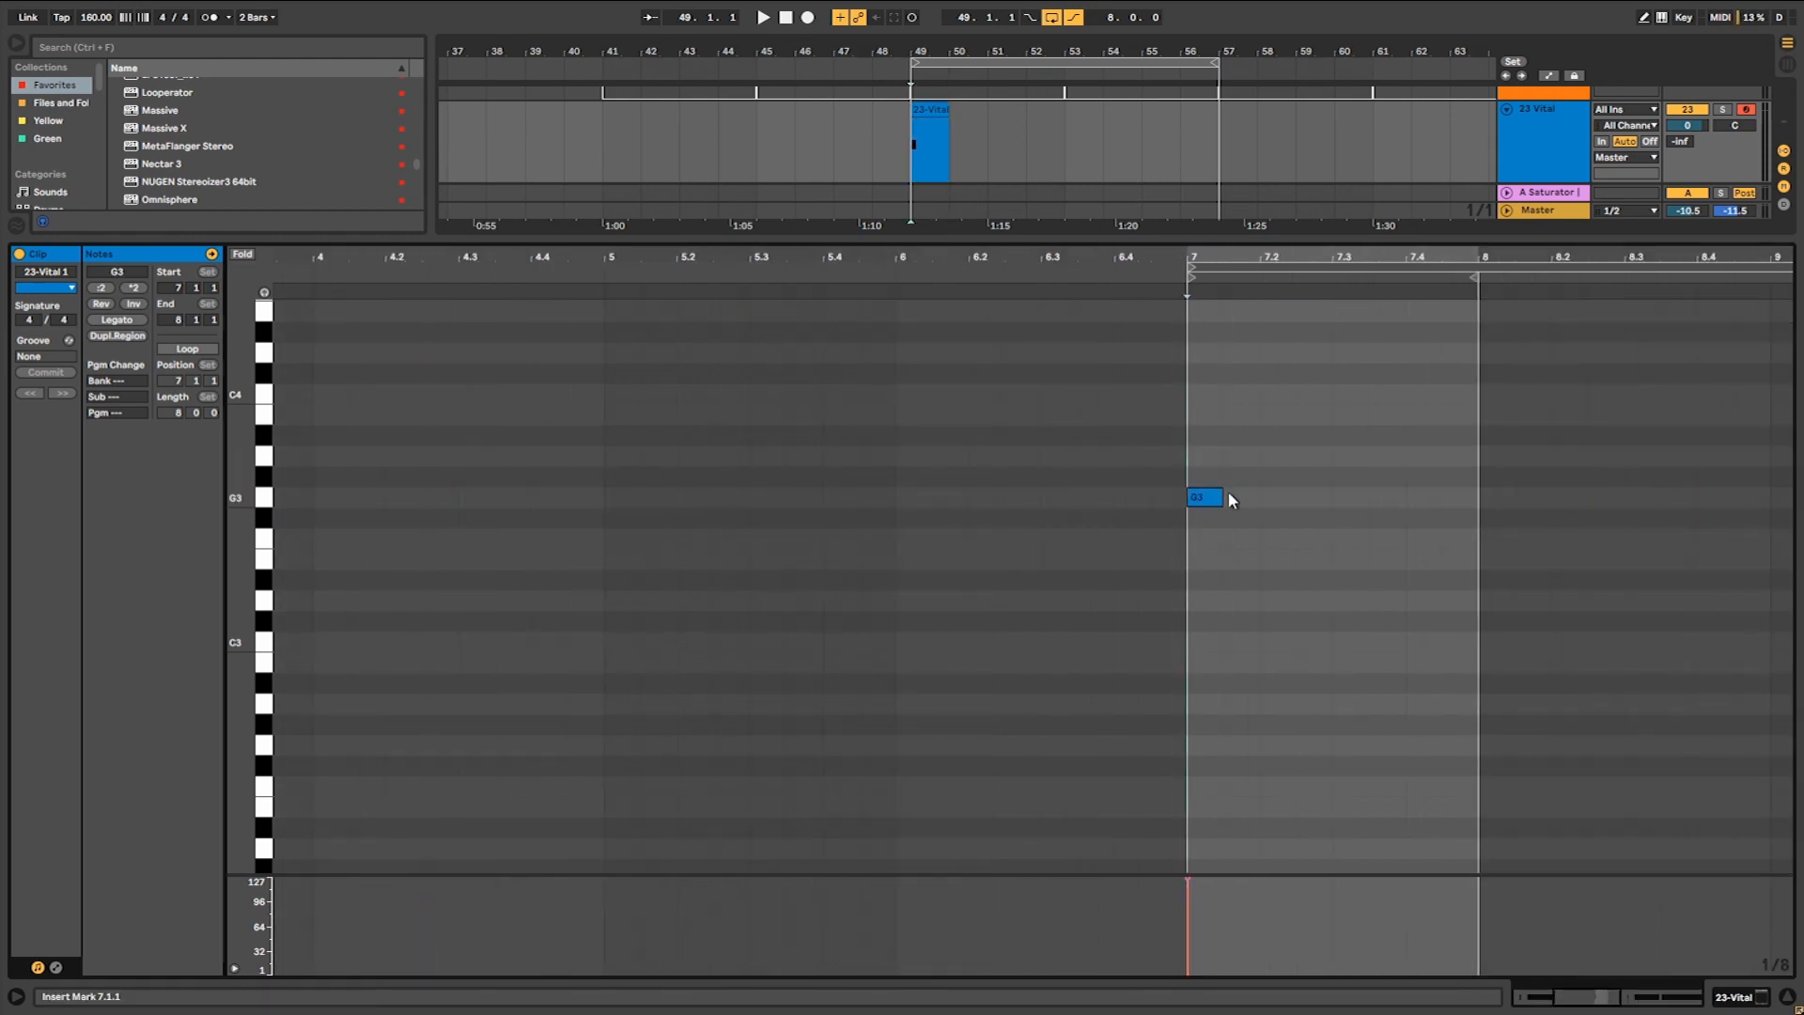
pyautogui.press('space')
# Reopen track 23's synth window below the arrangement and copy the one-bar clip to bar 51.
pyautogui.click(1542, 143)
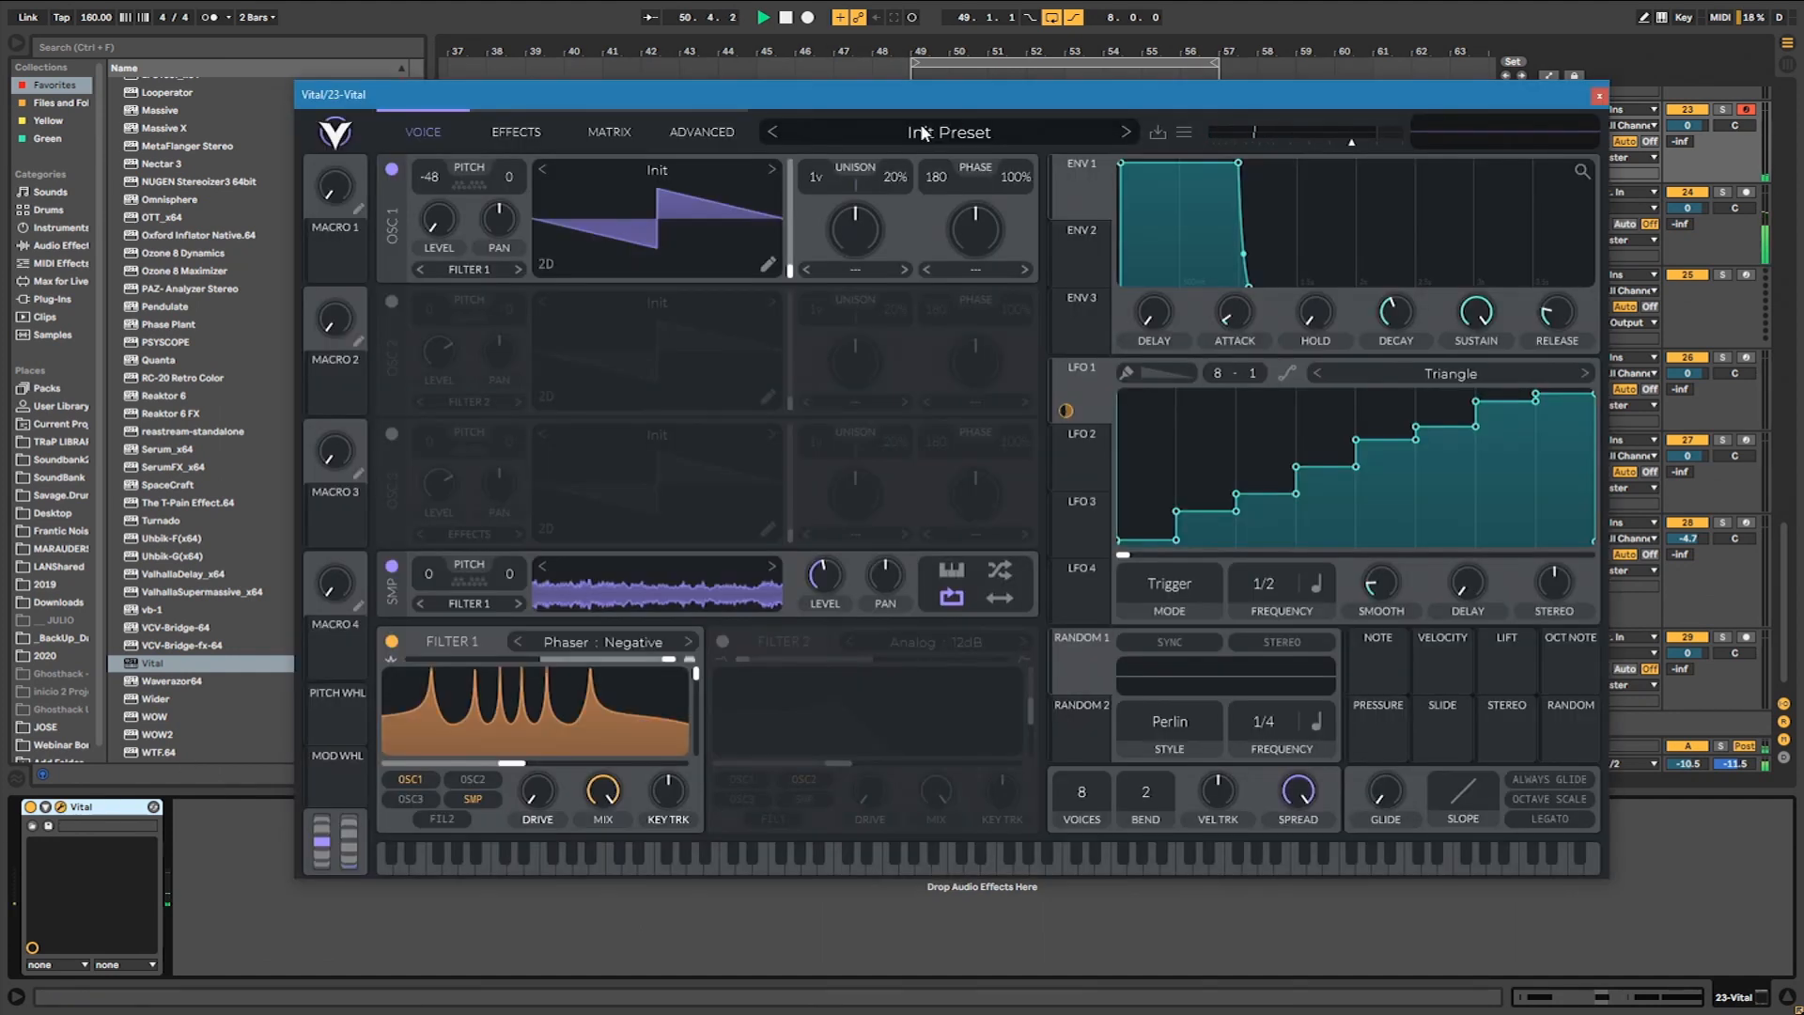
pyautogui.moveTo(857, 109); pyautogui.dragTo(831, 380)
pyautogui.click(1003, 132)
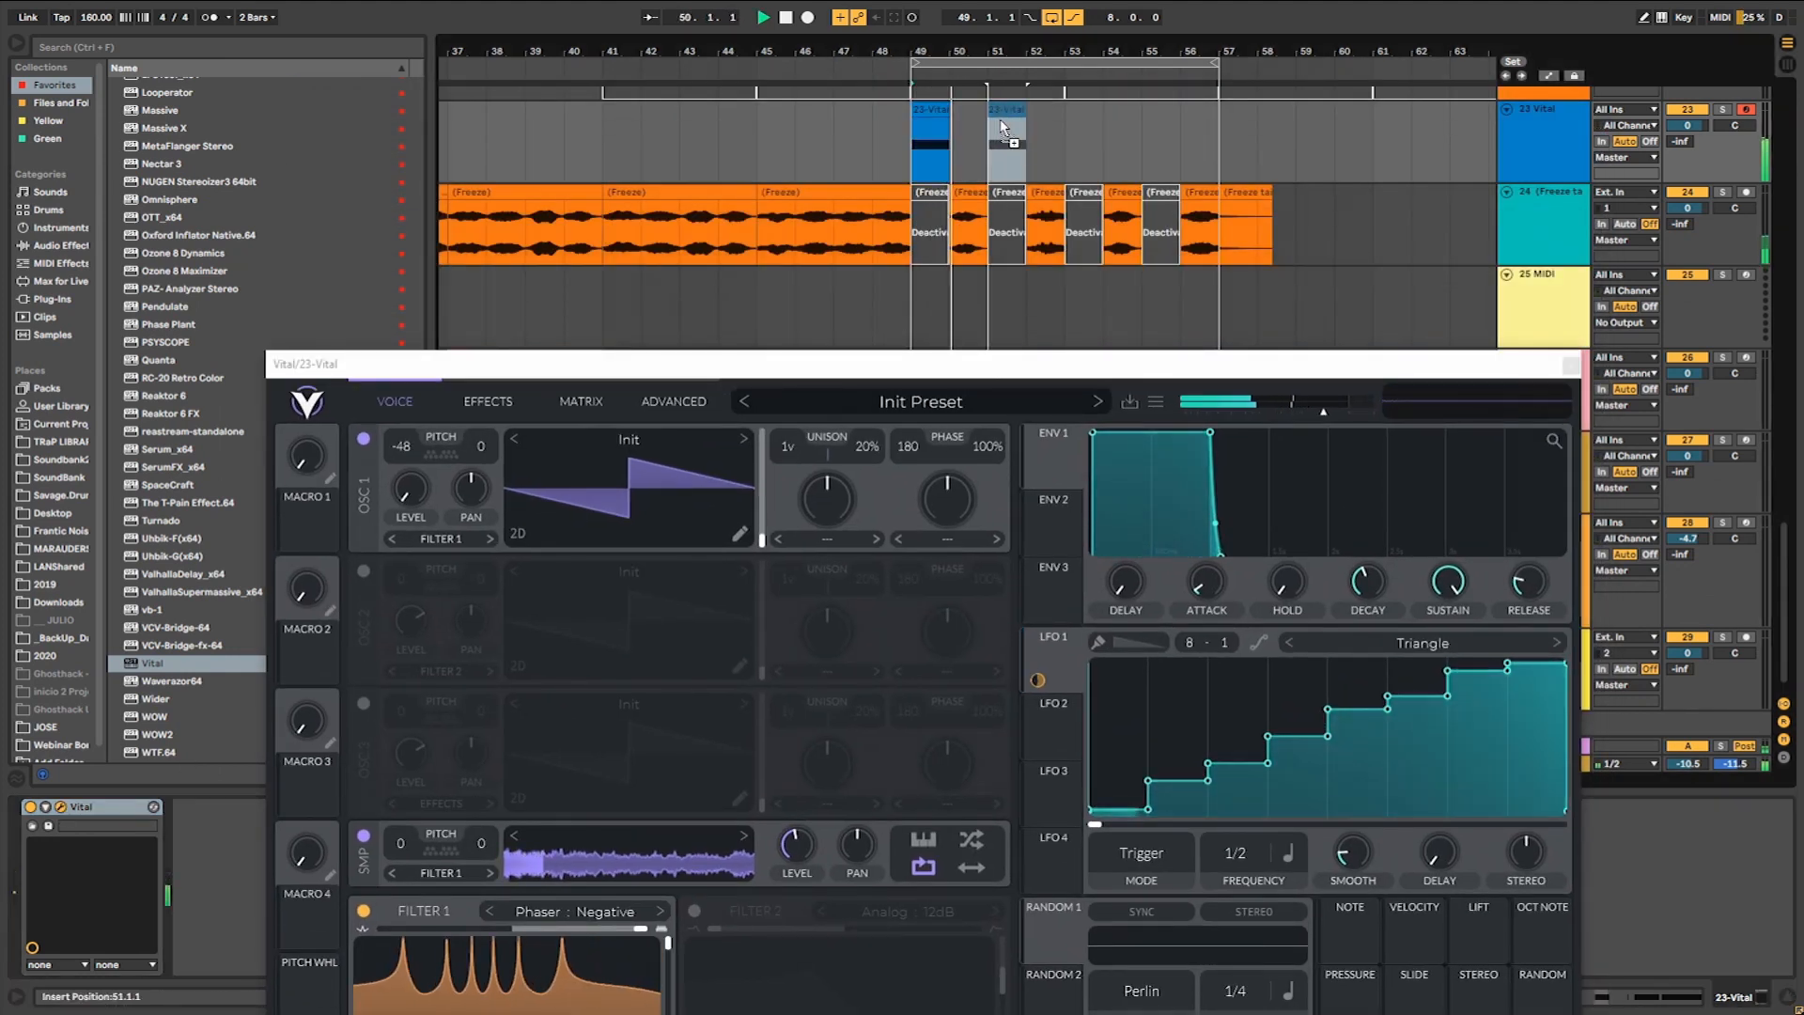
# Loop the arrangement from bar 49 to bar 53 and lower track 23's volume to about -6.2 dB.
pyautogui.moveTo(919, 162); pyautogui.dragTo(1069, 120)
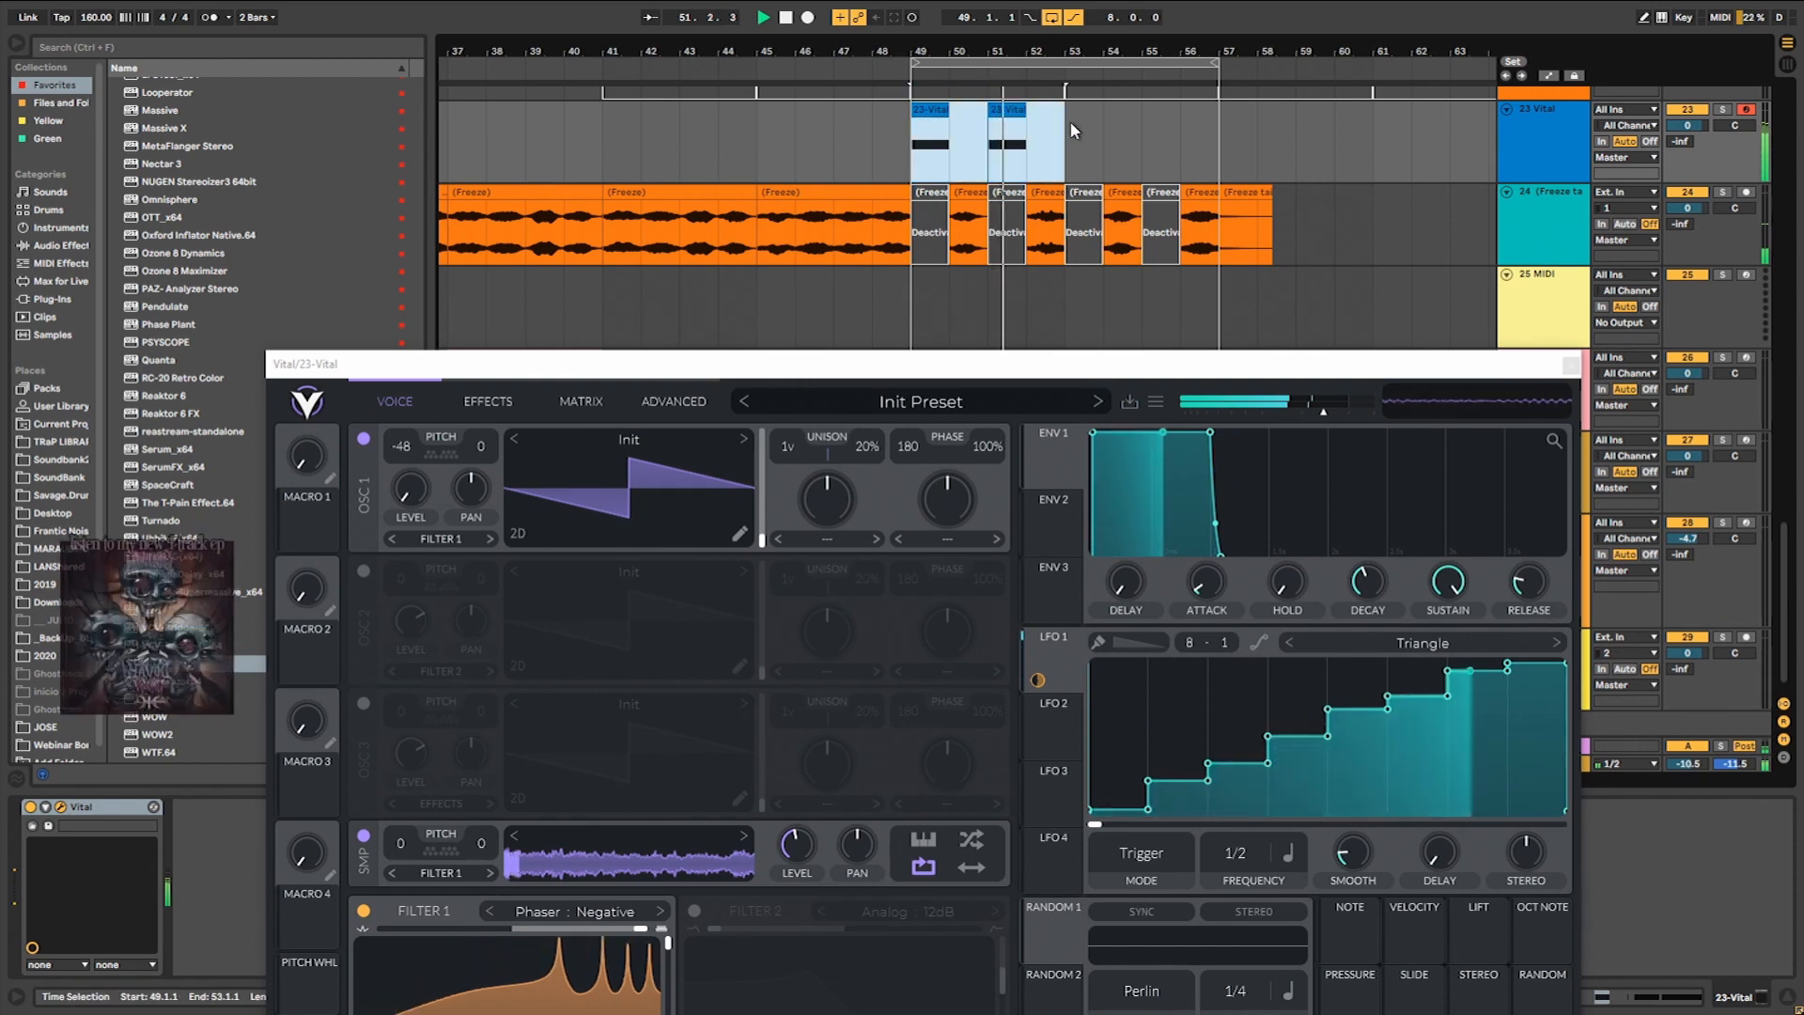
pyautogui.hotkey('ctrl', 'l')
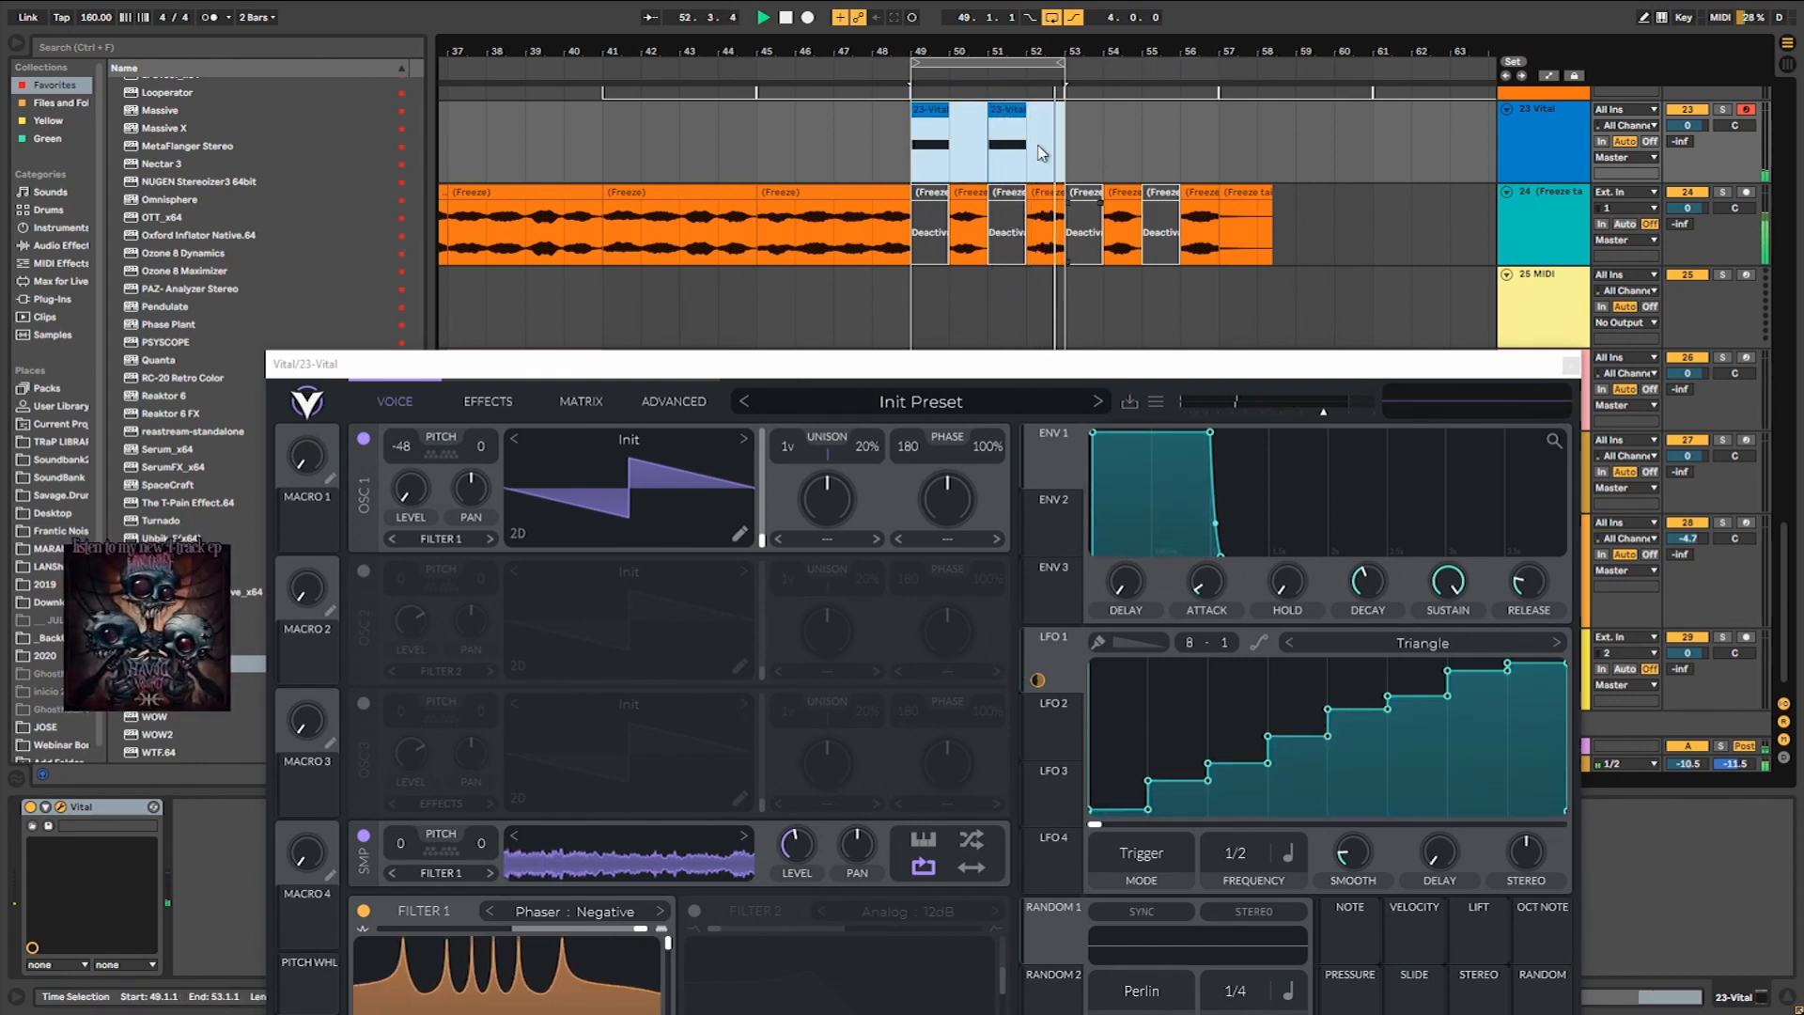
pyautogui.moveTo(1687, 126); pyautogui.dragTo(1687, 160)
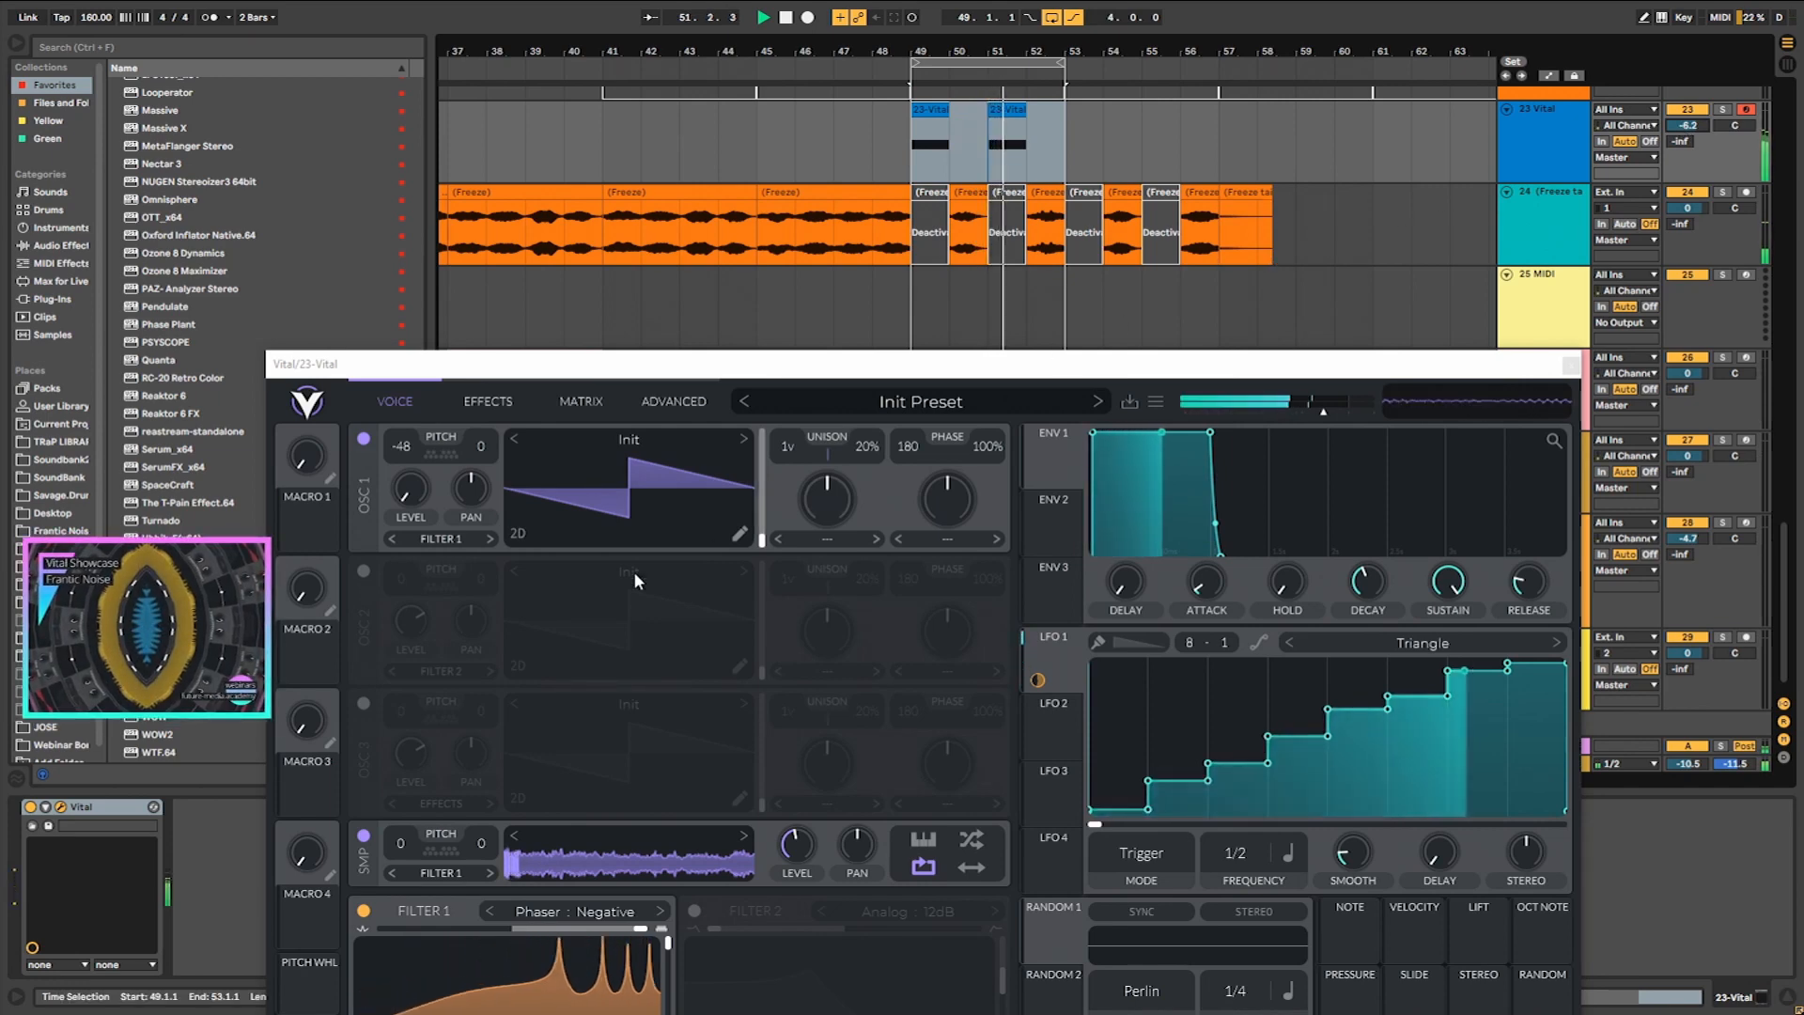
# Bring oscillator 1 back in by raising its level, with 5 unison voices and a transpose of -24.
pyautogui.moveTo(490, 370); pyautogui.dragTo(484, 93)
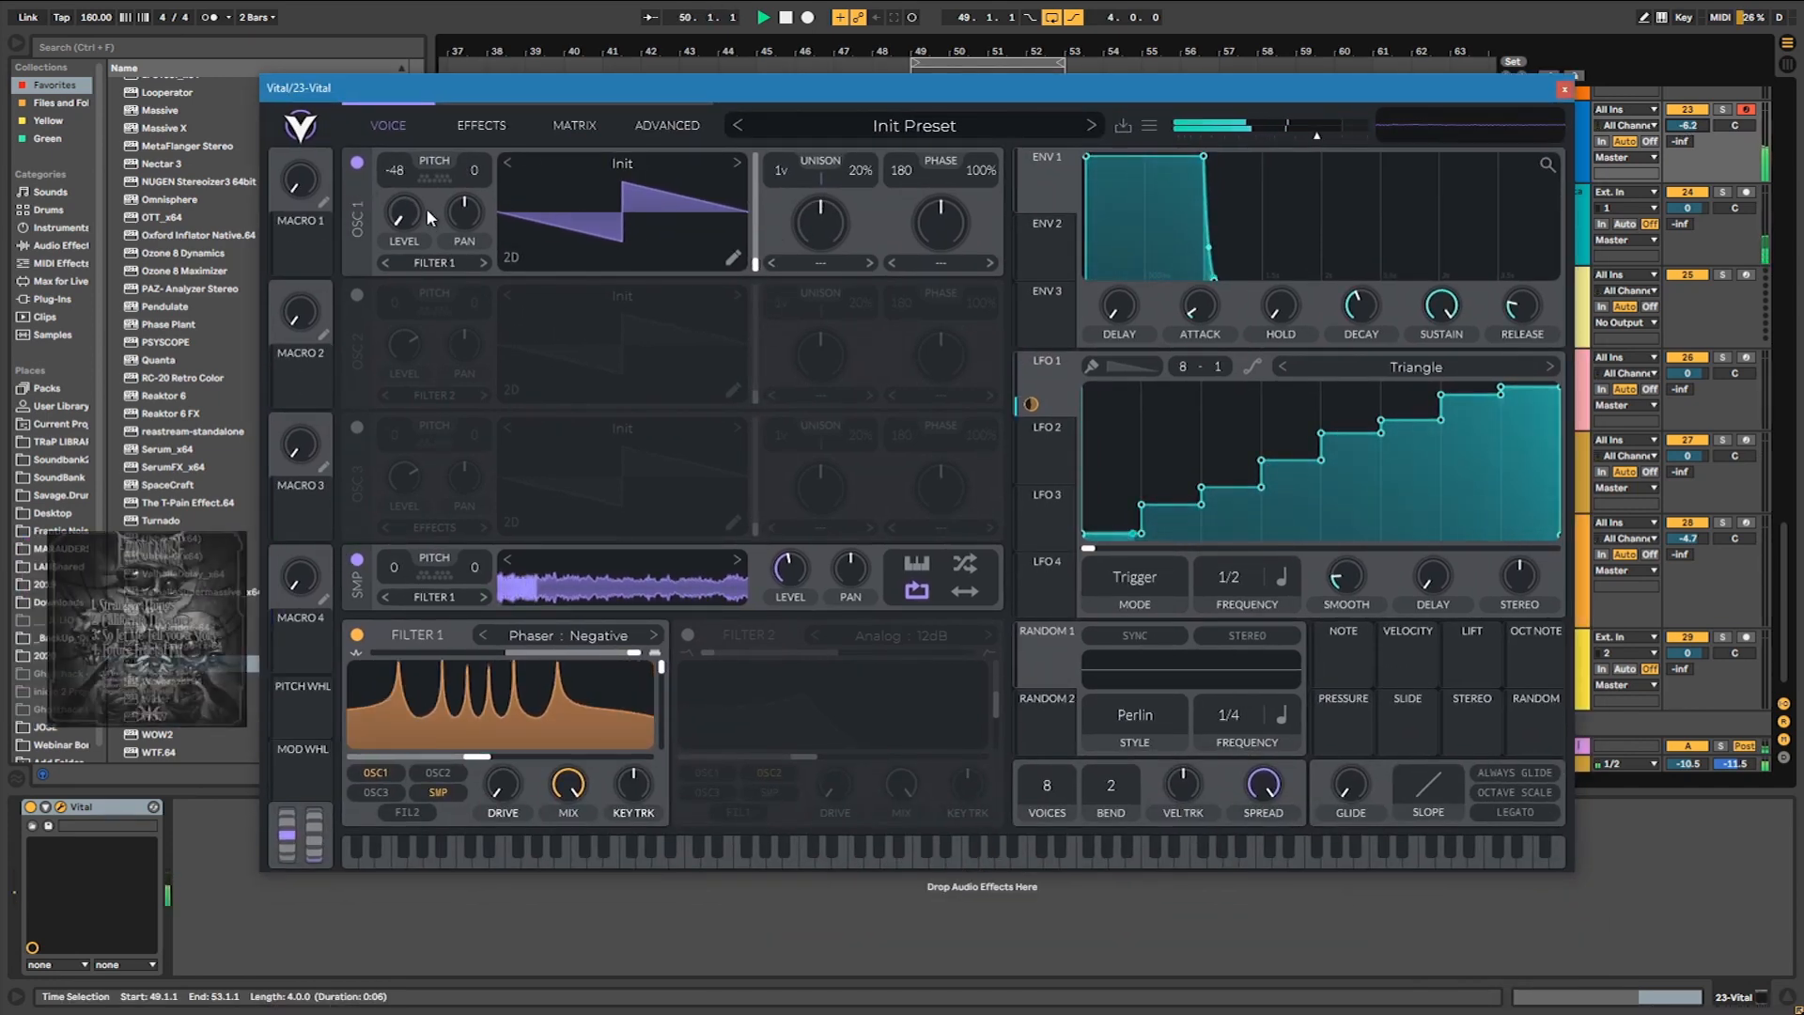
pyautogui.moveTo(419, 211); pyautogui.dragTo(474, 99)
pyautogui.moveTo(792, 127); pyautogui.dragTo(793, 117)
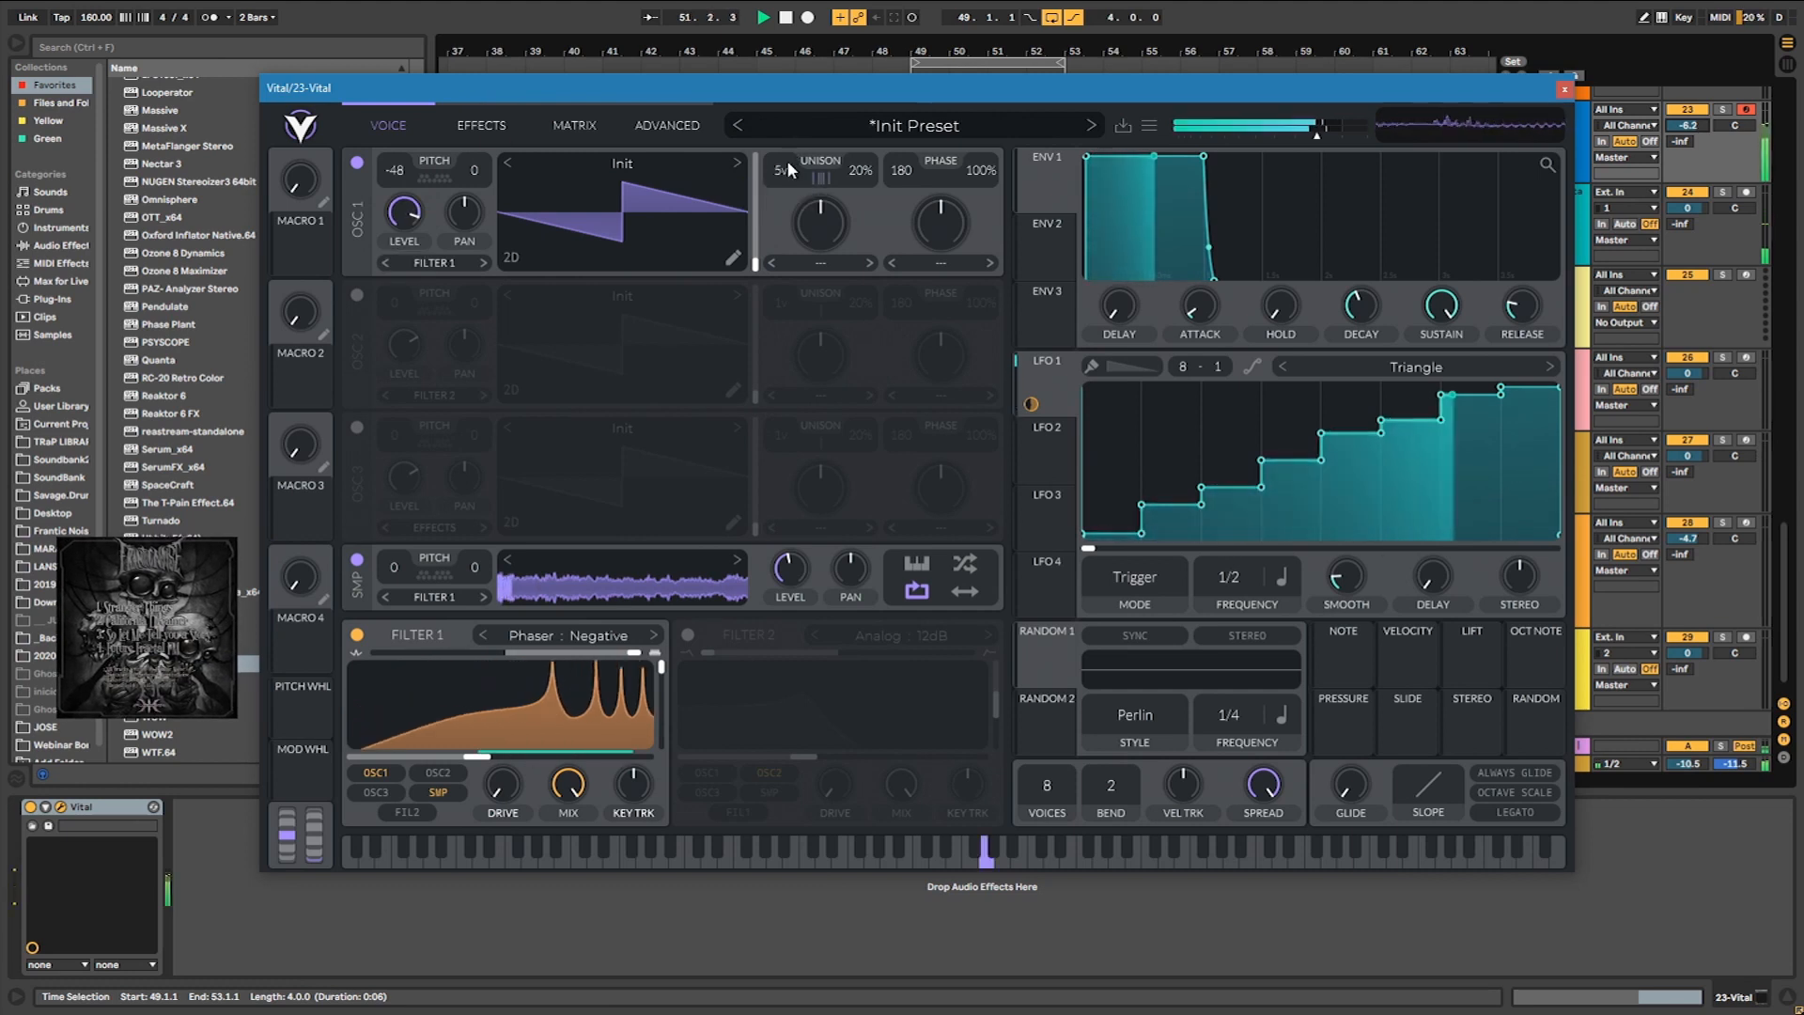
pyautogui.doubleClick(395, 169)
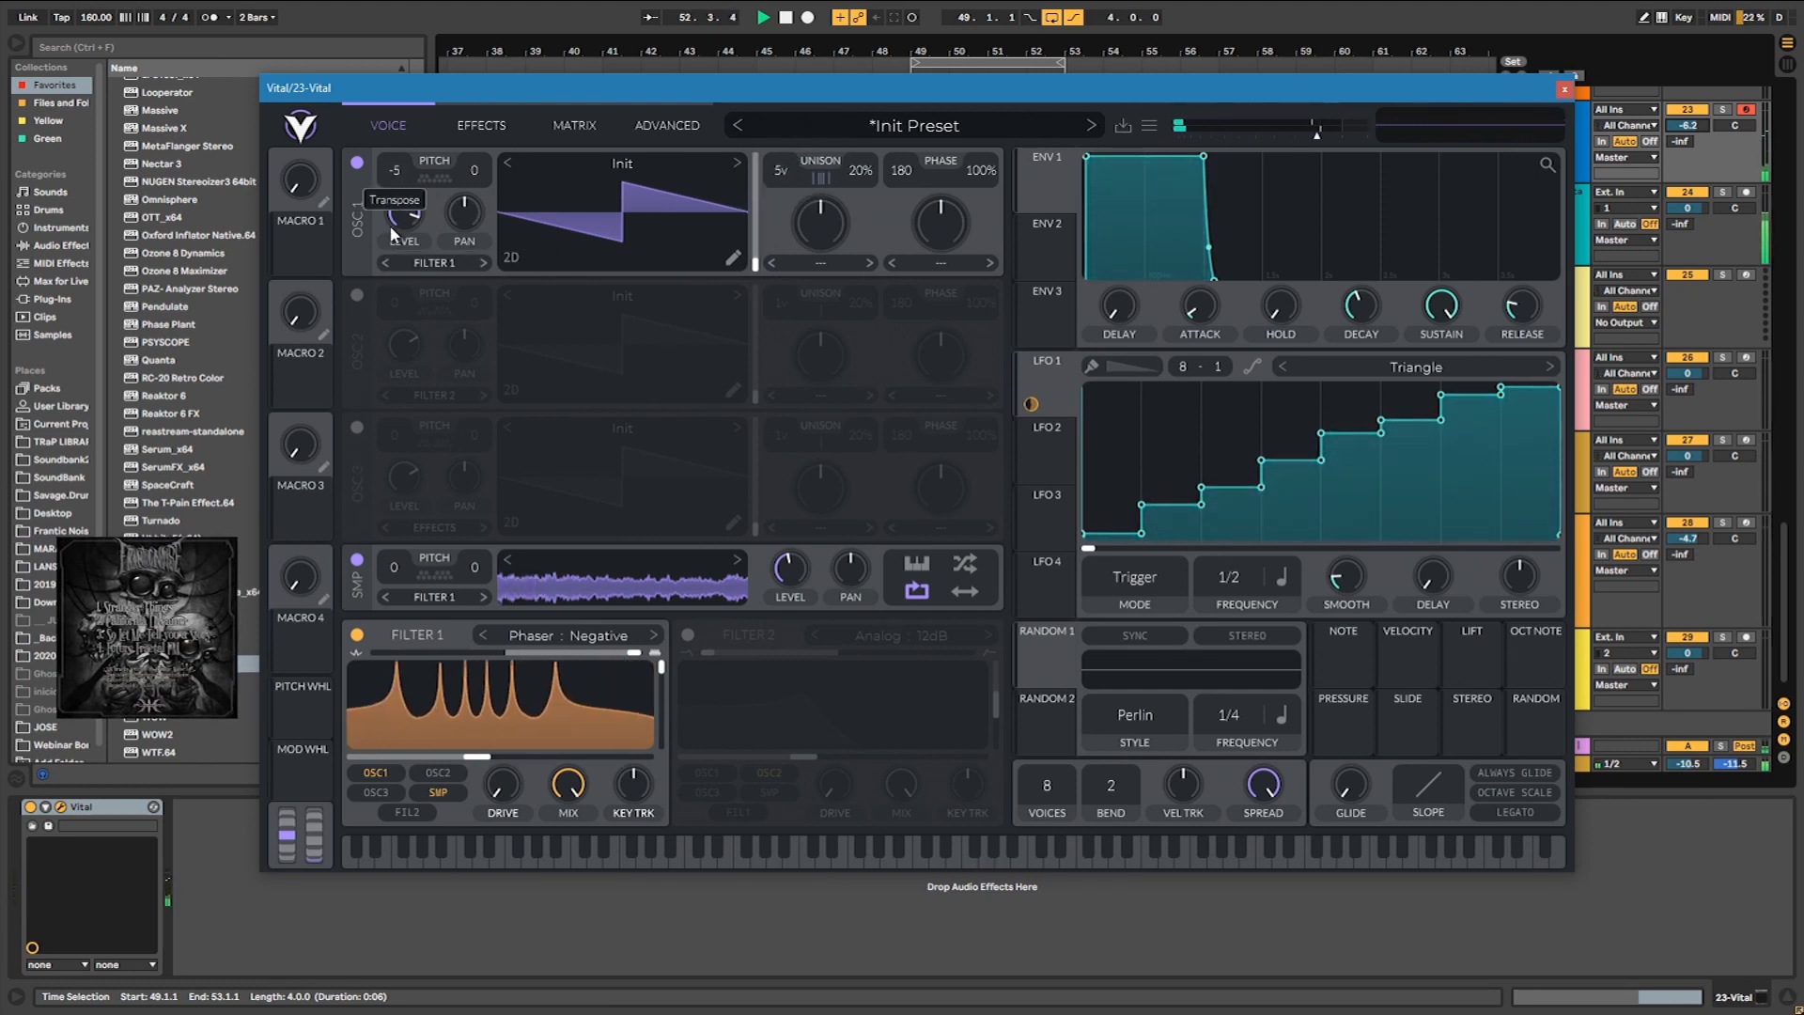
pyautogui.moveTo(381, 303); pyautogui.dragTo(378, 393)
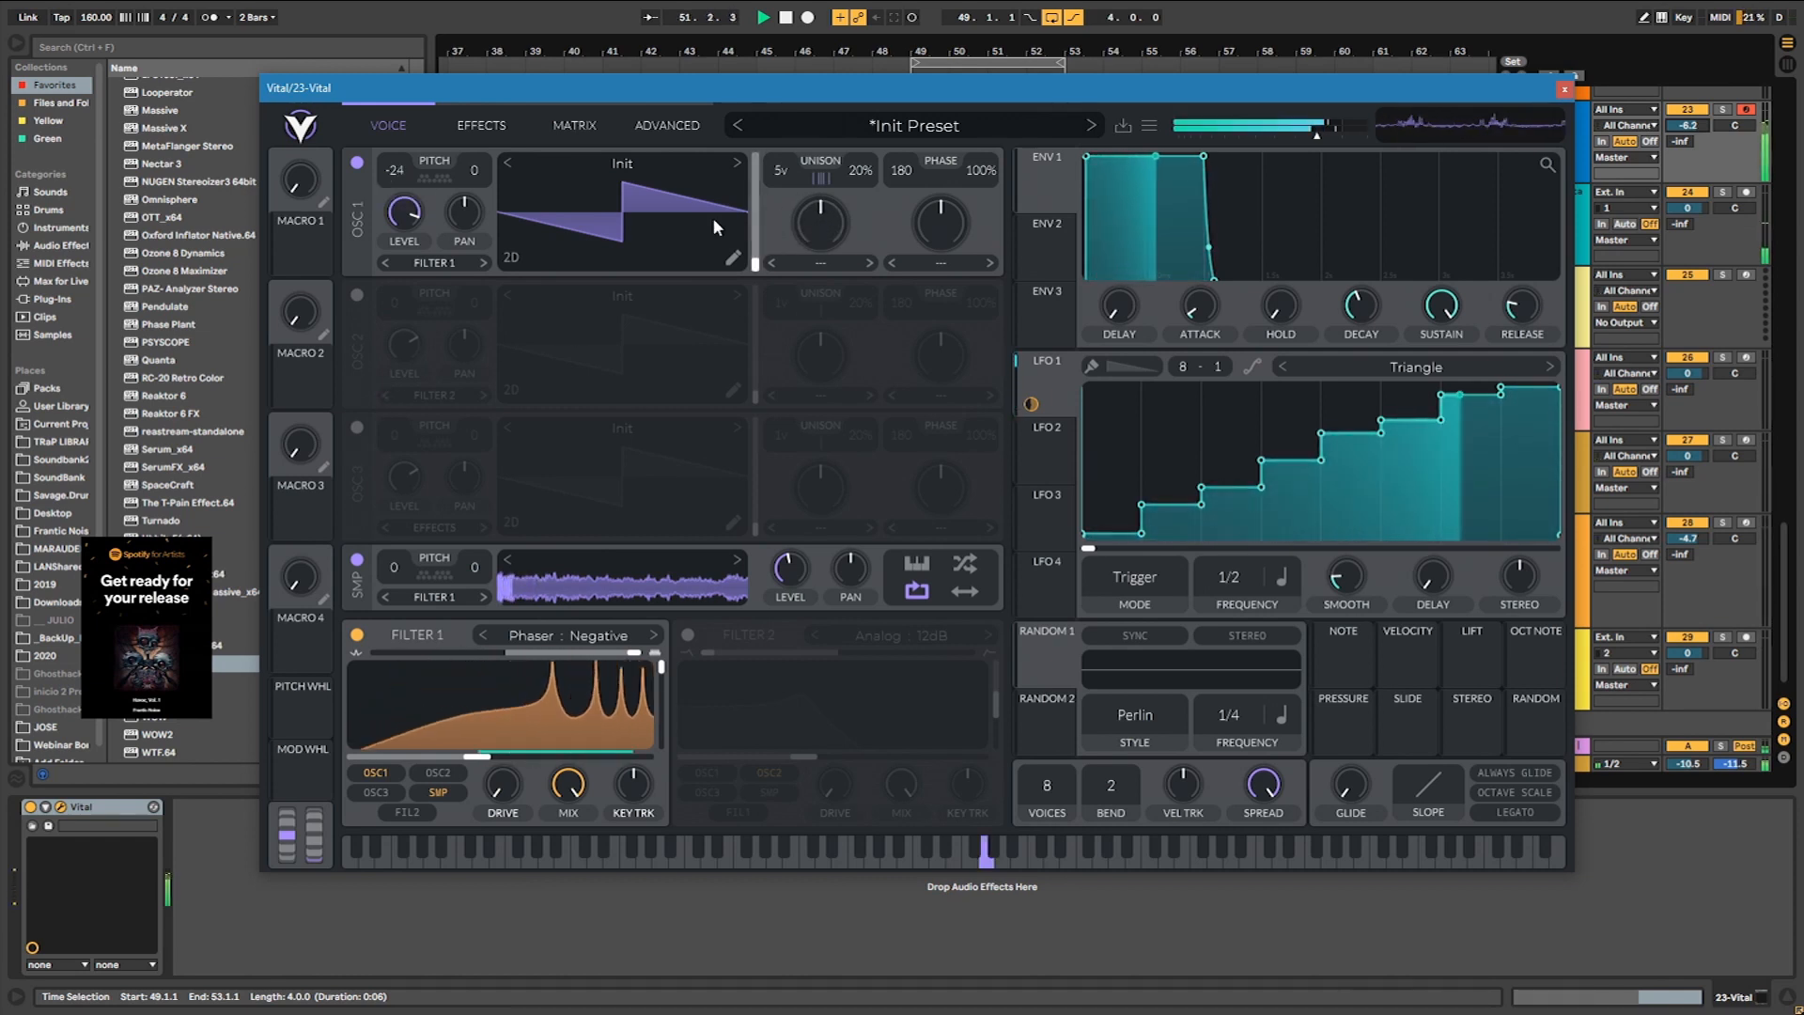
# Open oscillator 1's wavetable browser and look through the folders, including Factory, Glorkglunk, Echo Sound Works Modular and Massive.
pyautogui.click(635, 165)
pyautogui.click(899, 249)
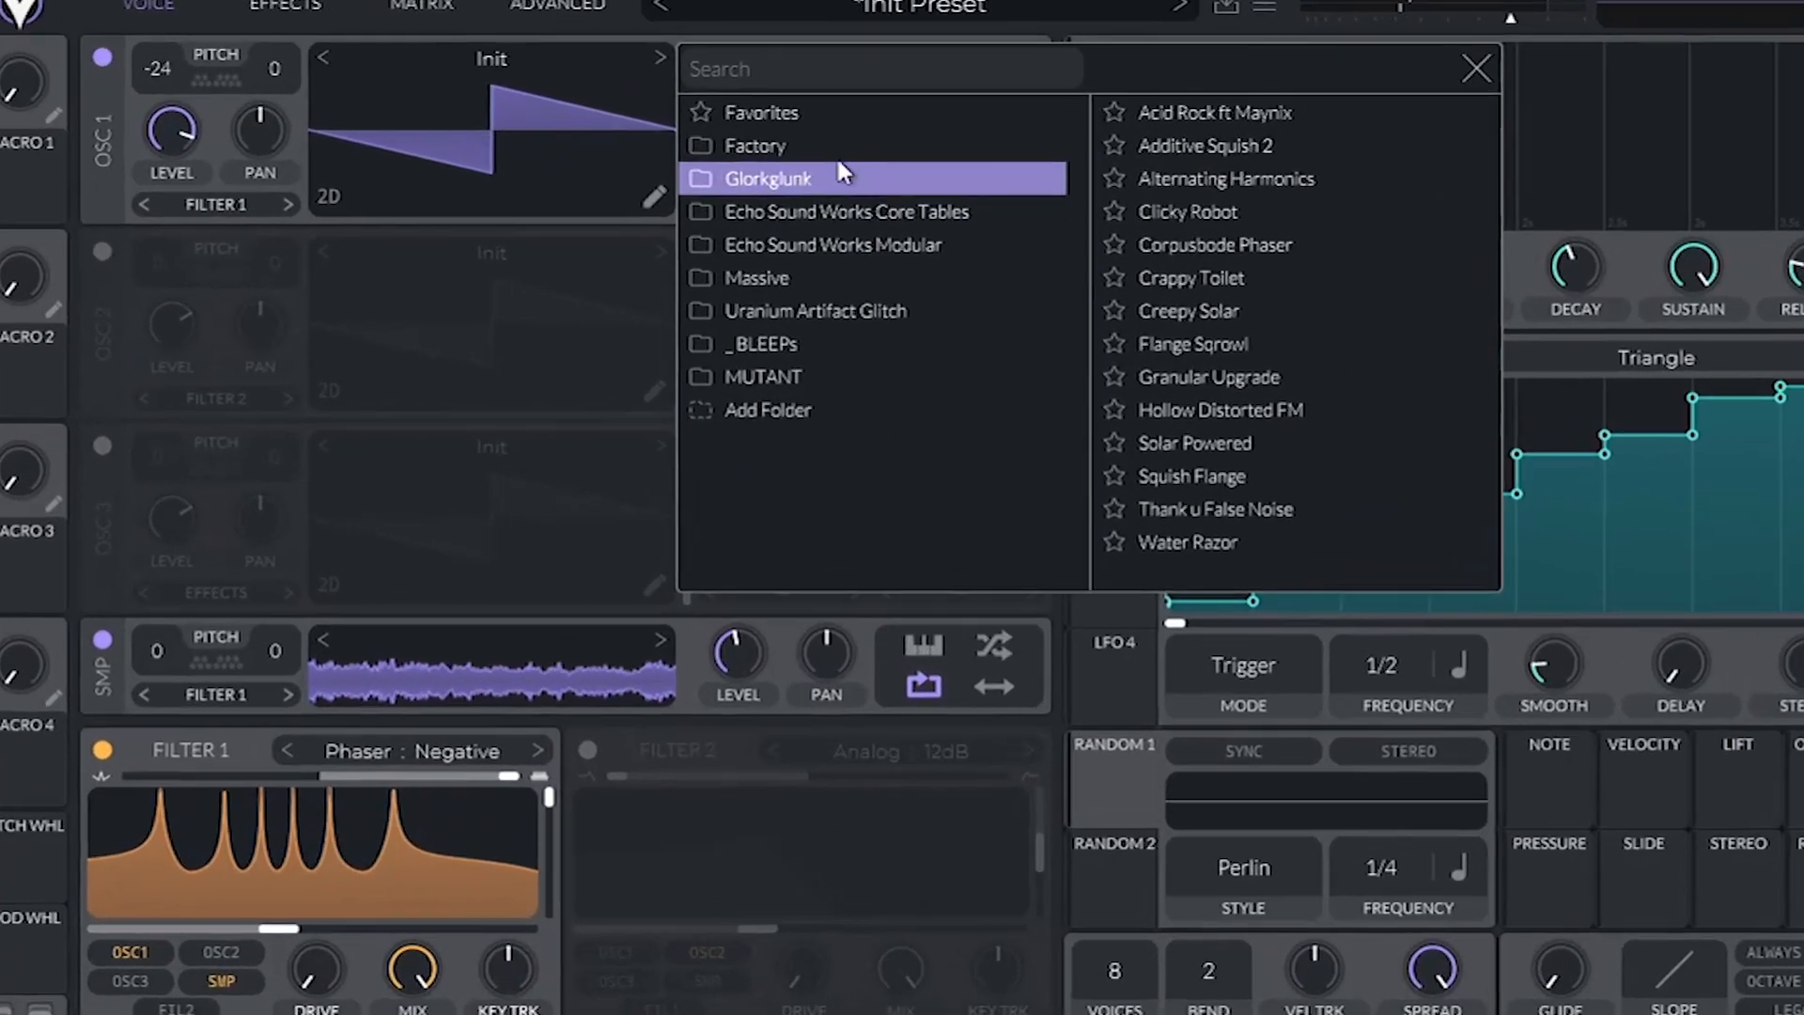
pyautogui.click(833, 147)
pyautogui.click(827, 179)
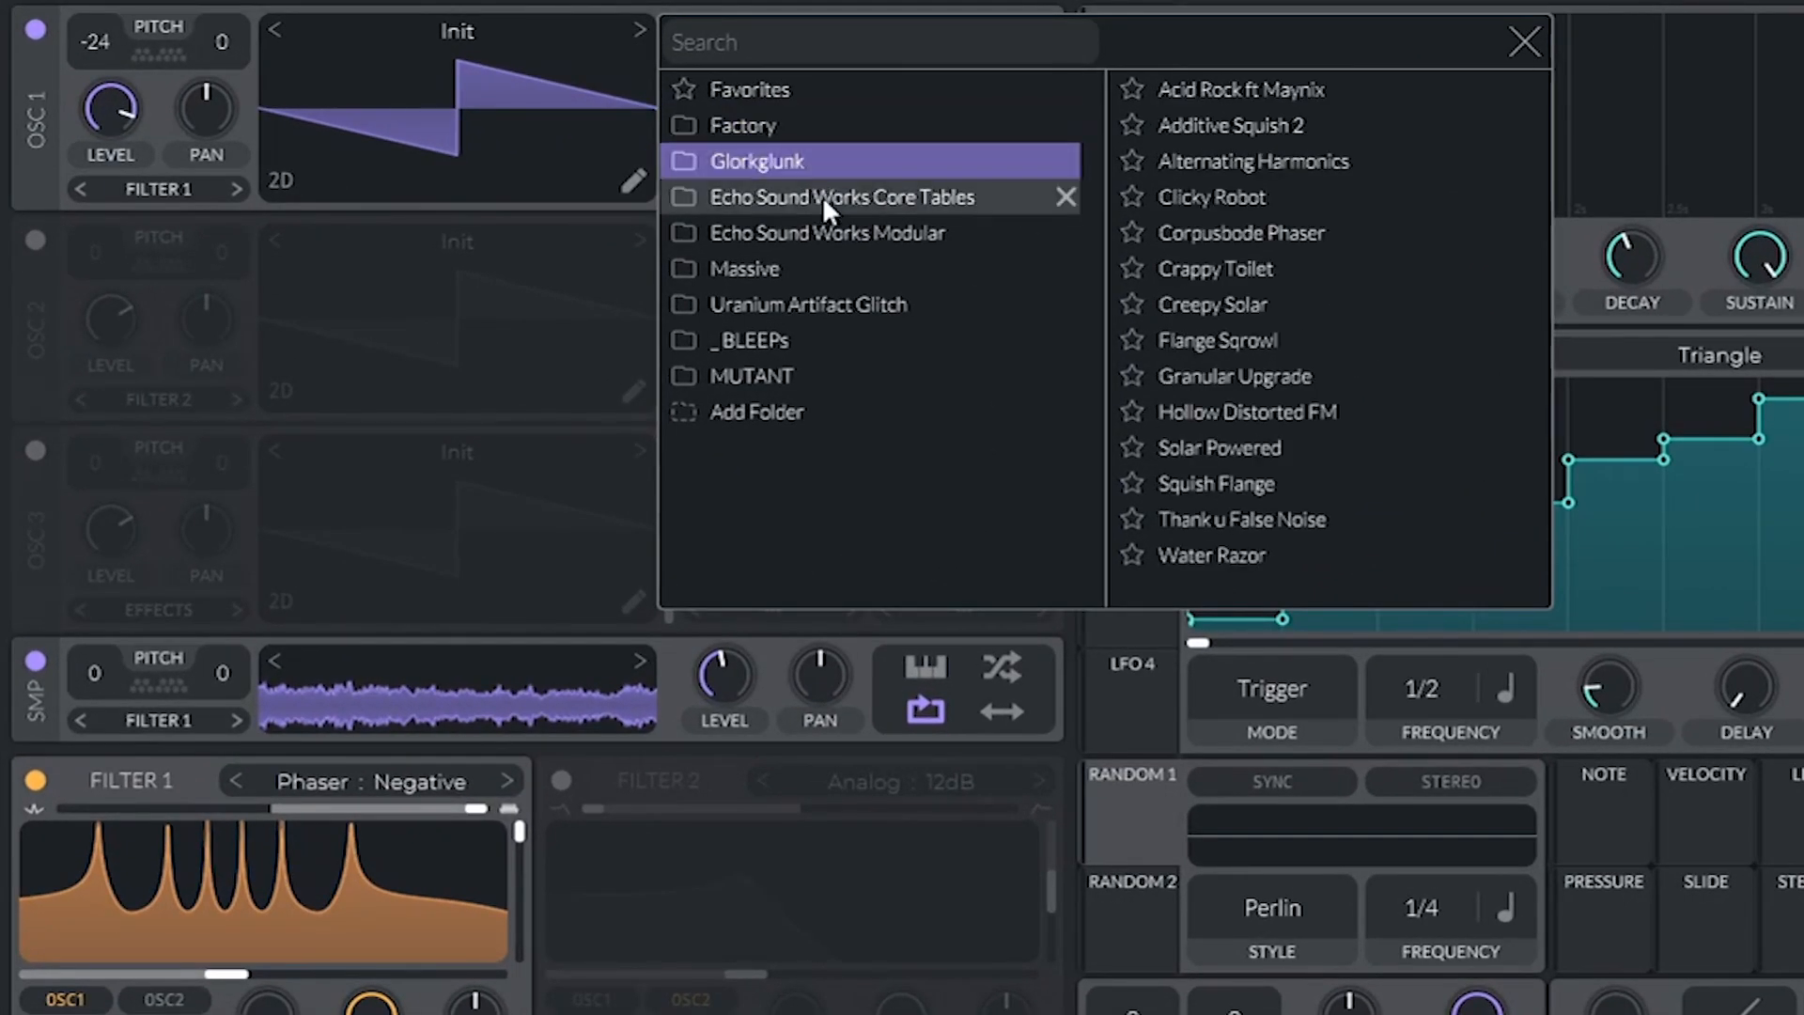
pyautogui.click(825, 150)
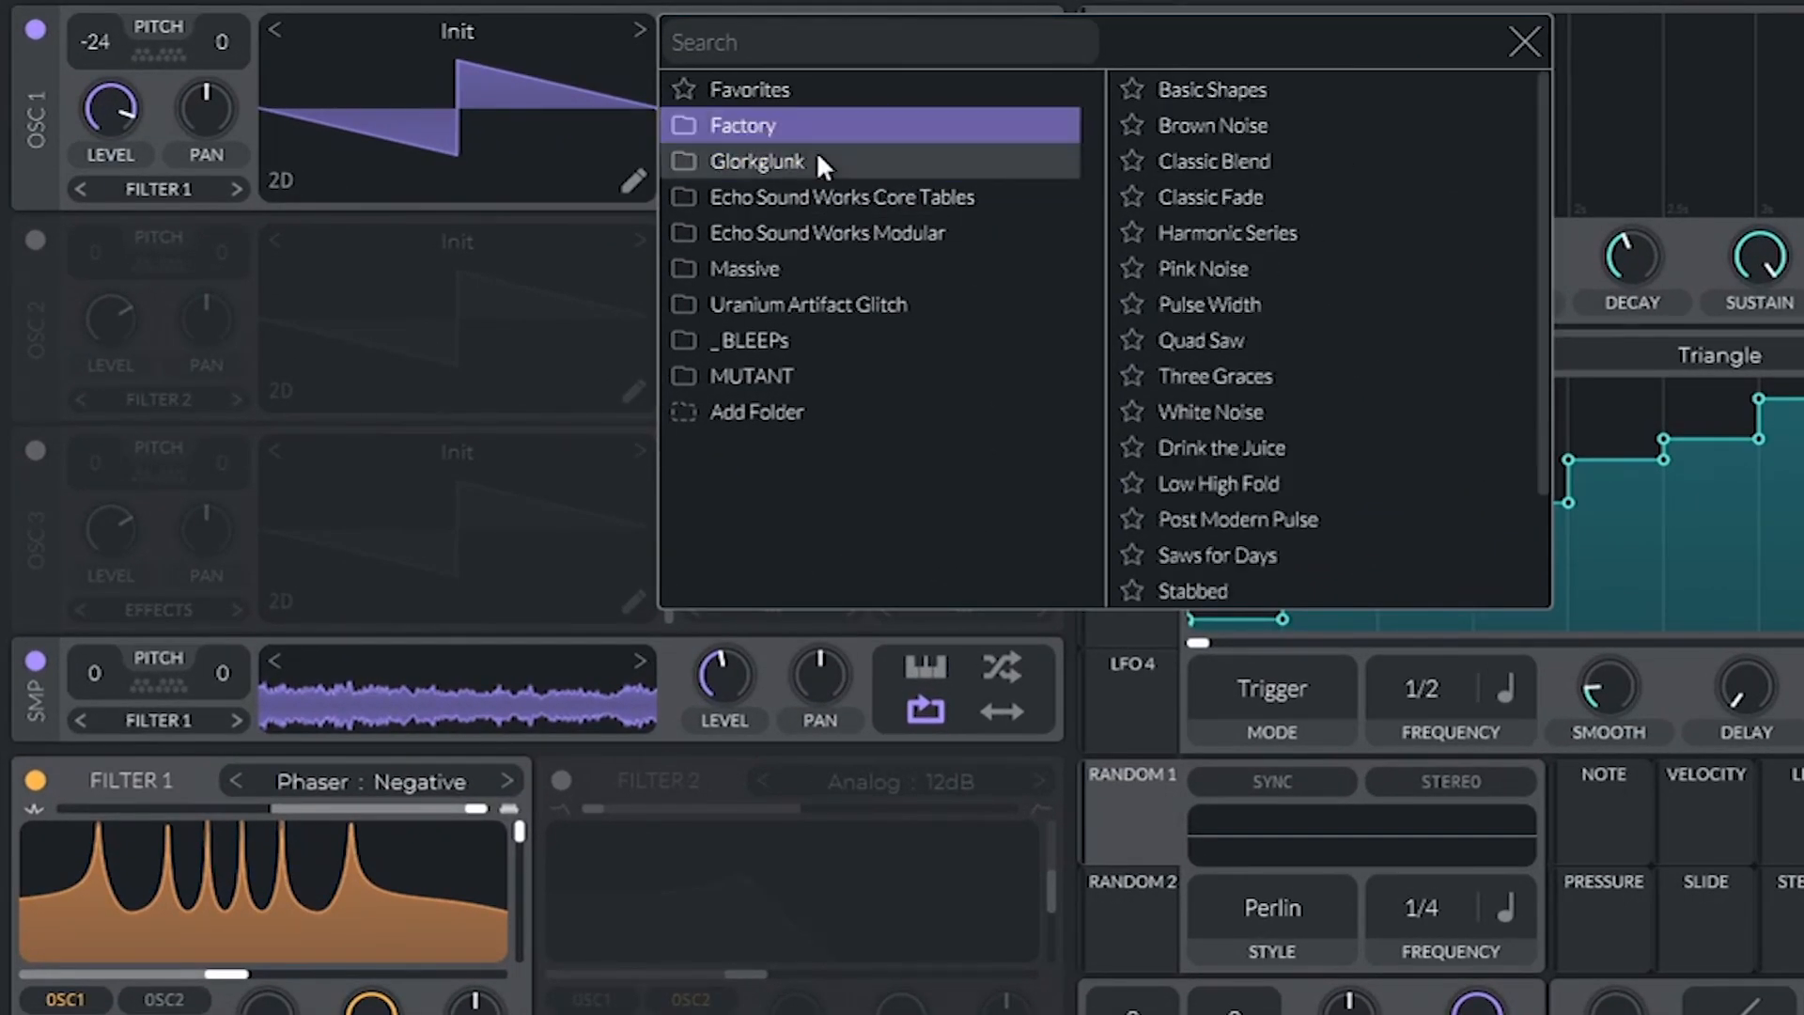
pyautogui.click(825, 166)
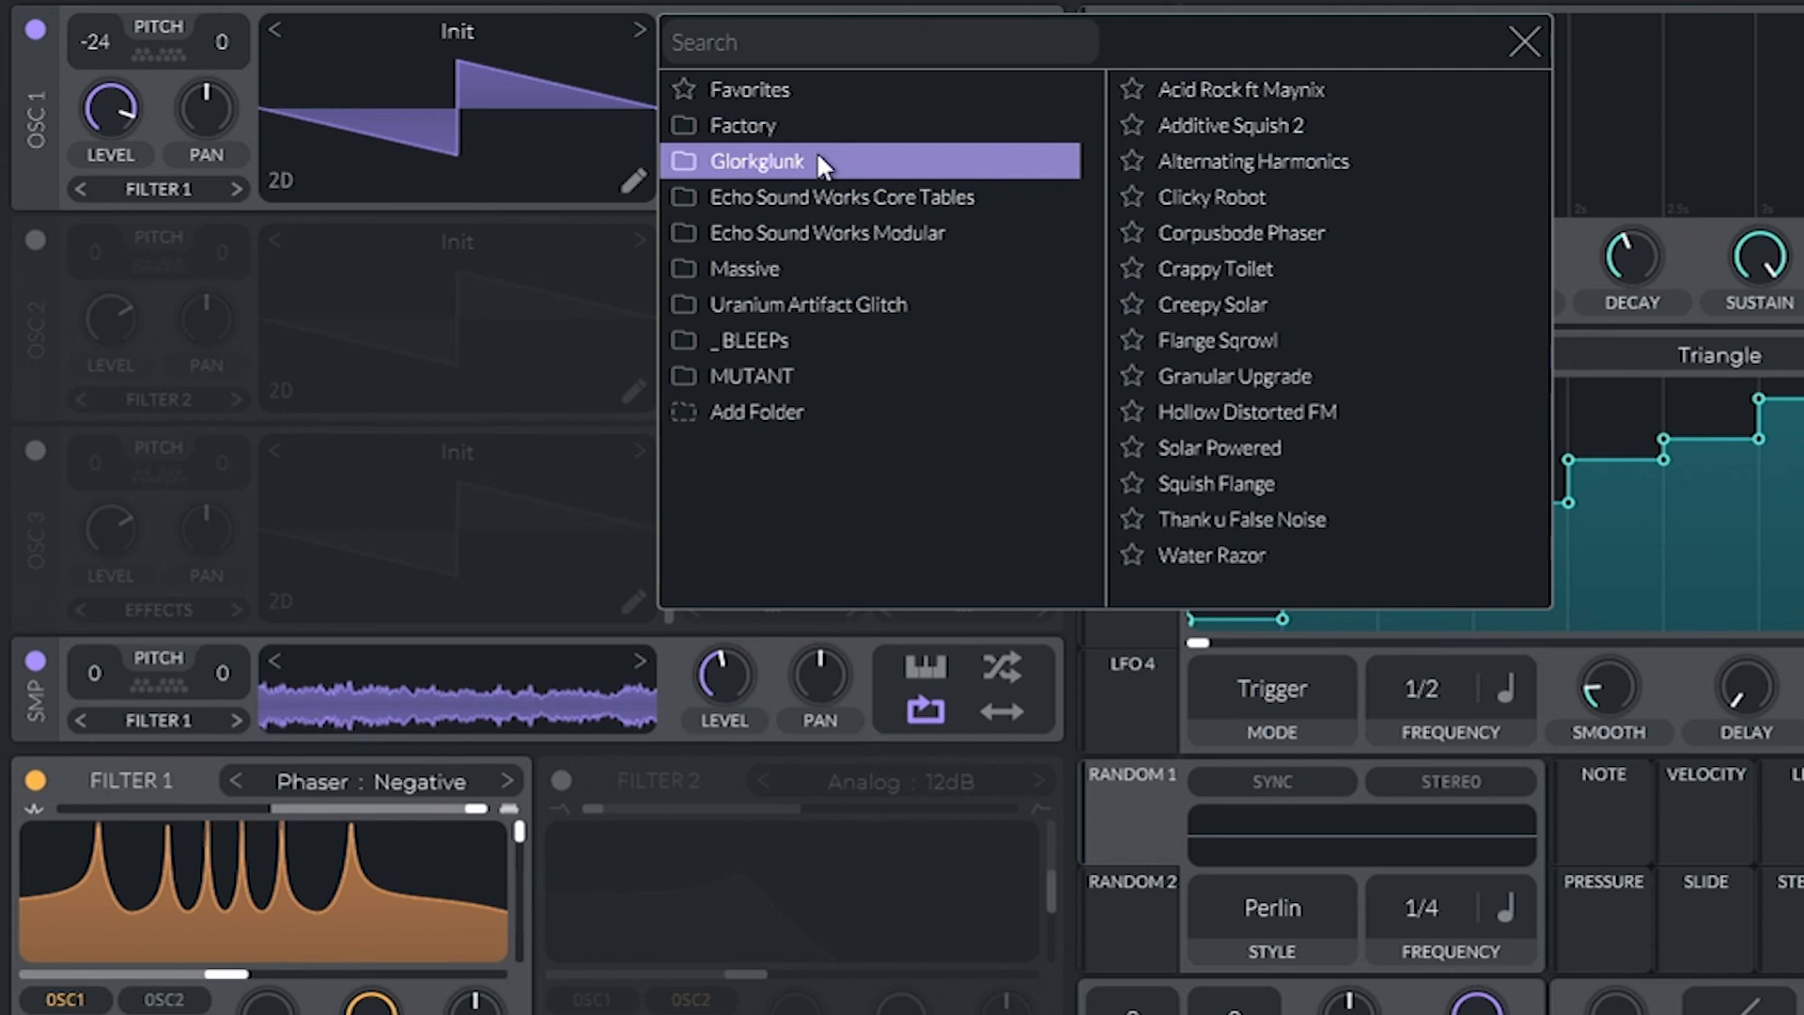
pyautogui.click(839, 193)
pyautogui.click(836, 235)
pyautogui.click(883, 188)
pyautogui.click(894, 235)
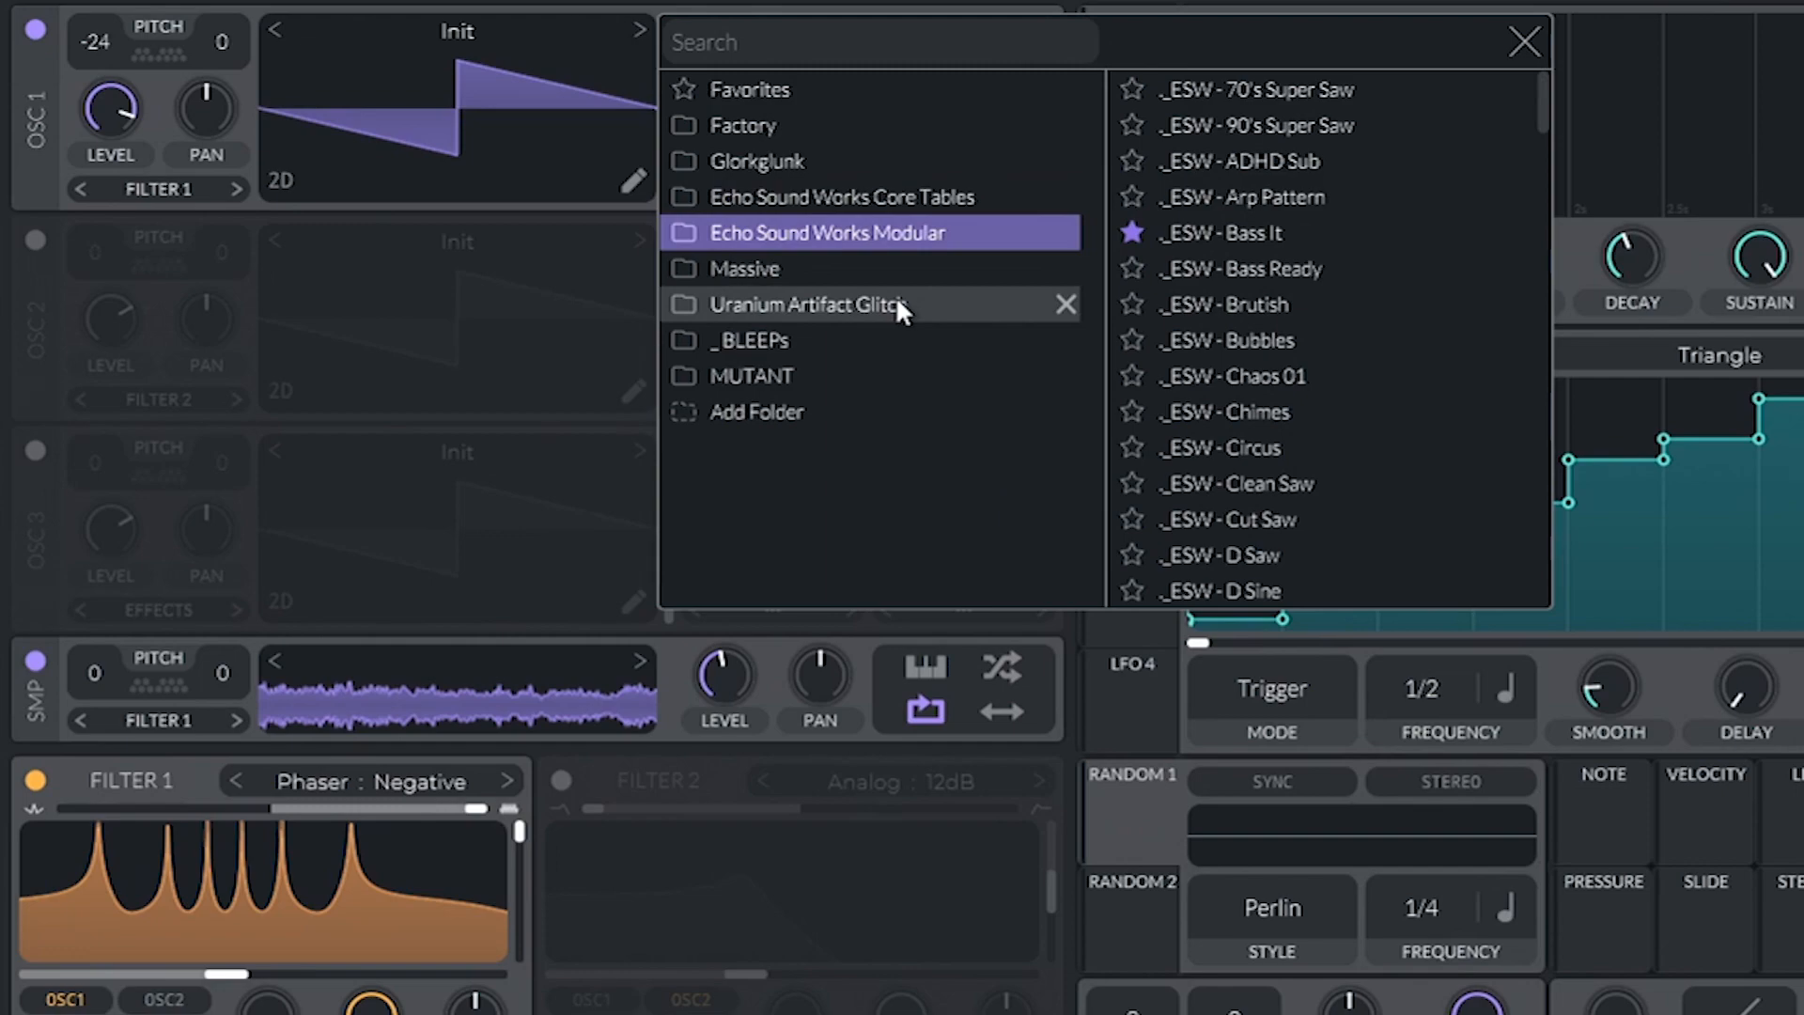
pyautogui.click(895, 271)
pyautogui.click(898, 304)
pyautogui.click(901, 340)
pyautogui.click(874, 374)
pyautogui.click(887, 274)
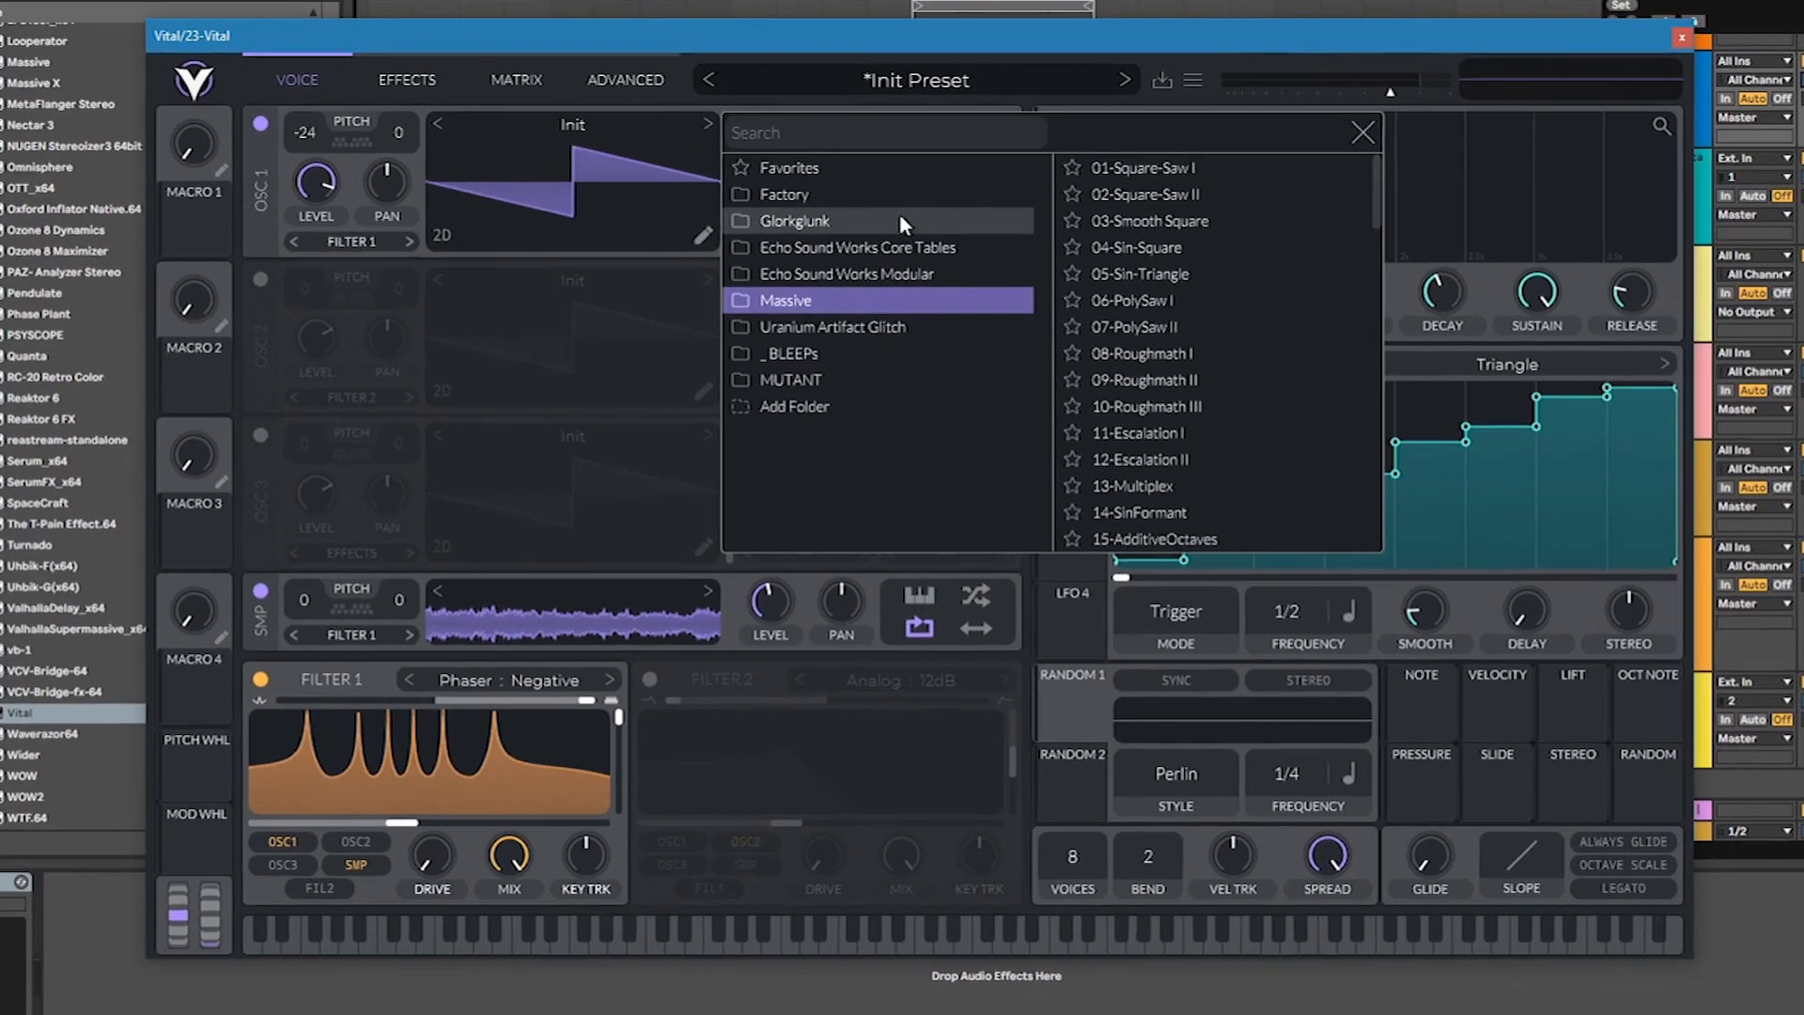
# Audition Flange Sqrowl and Creepy Solar from the Glorkglunk wavetables during playback, and load Solar Powered into oscillator 1.
pyautogui.click(858, 205)
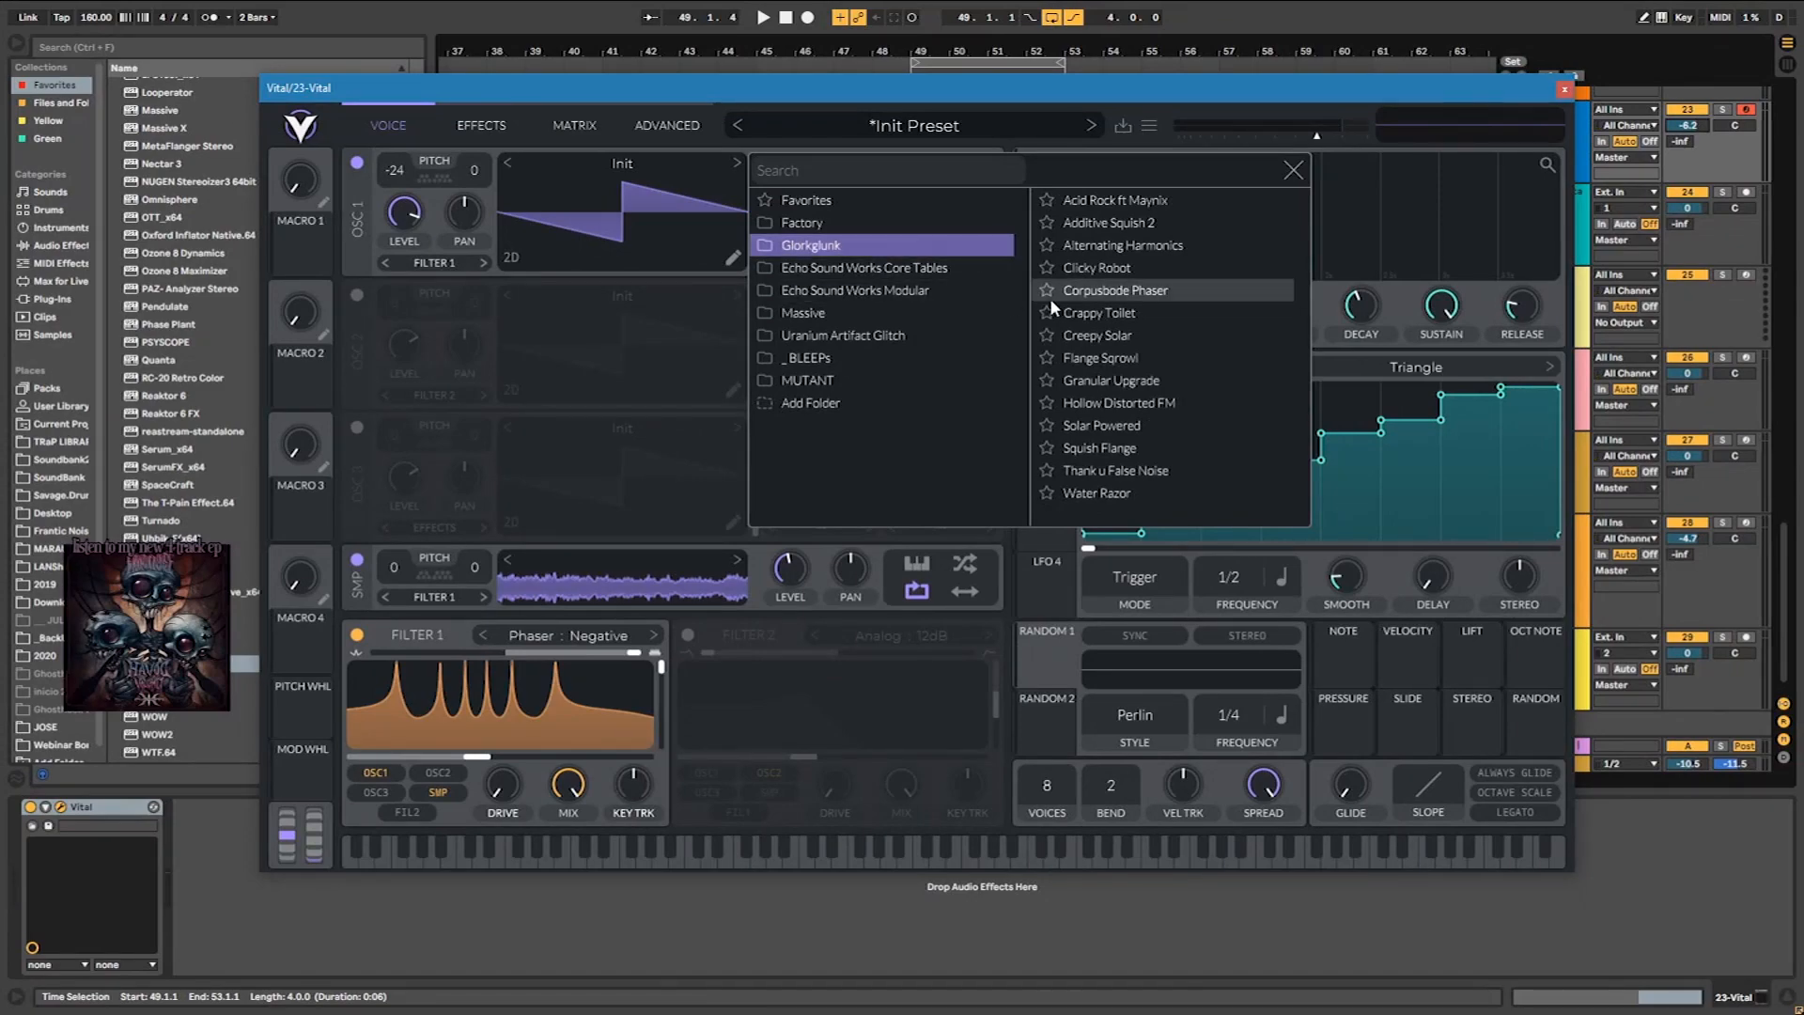
pyautogui.click(1079, 359)
pyautogui.press('space')
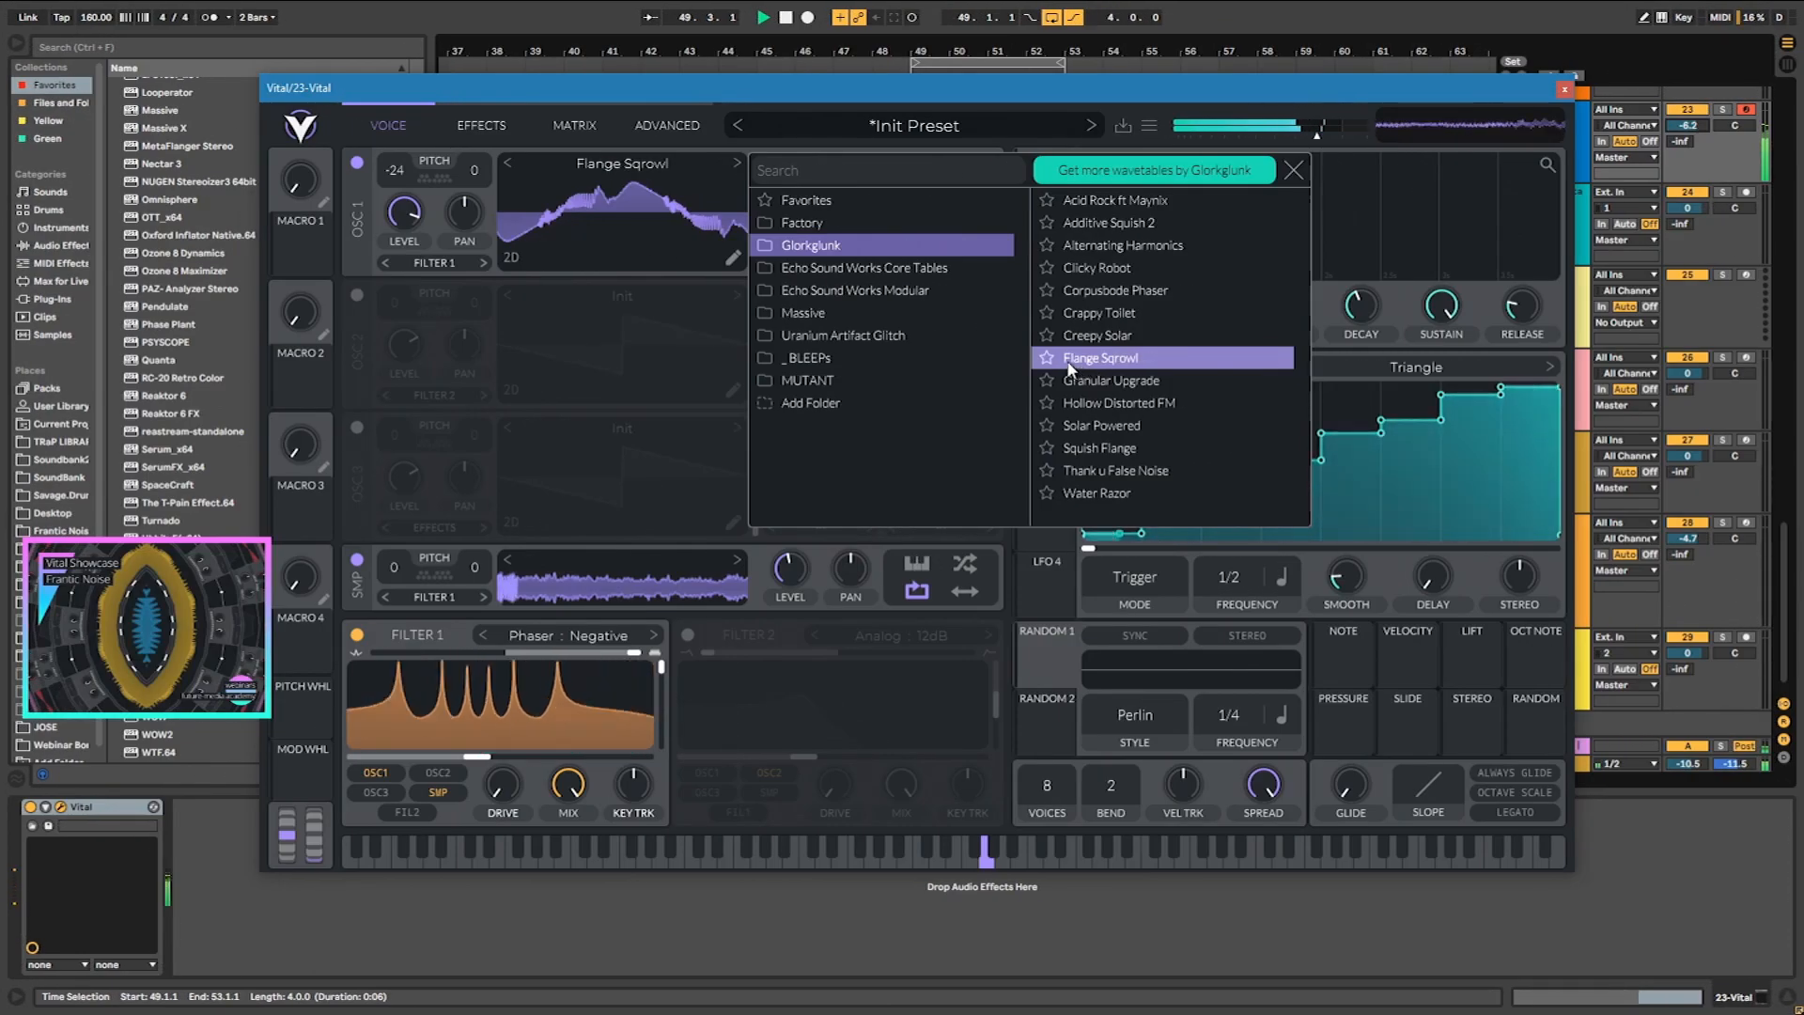
pyautogui.click(1095, 335)
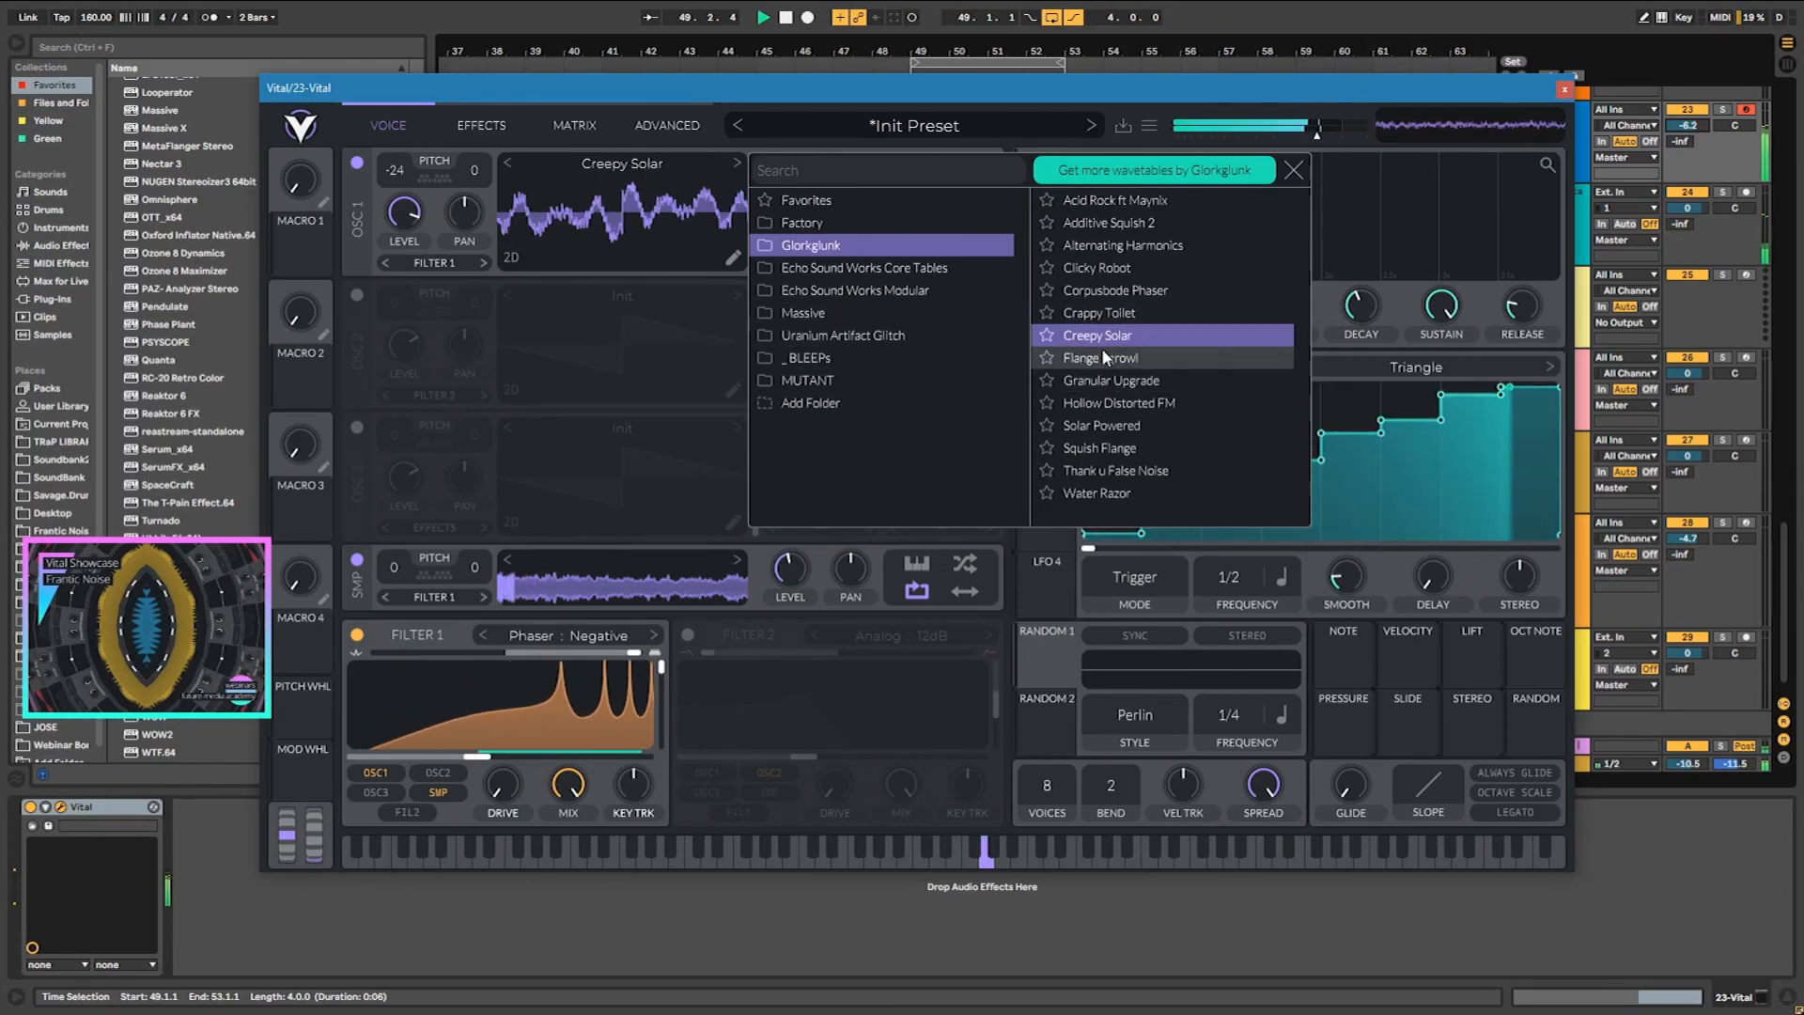
pyautogui.click(1102, 356)
pyautogui.click(1124, 425)
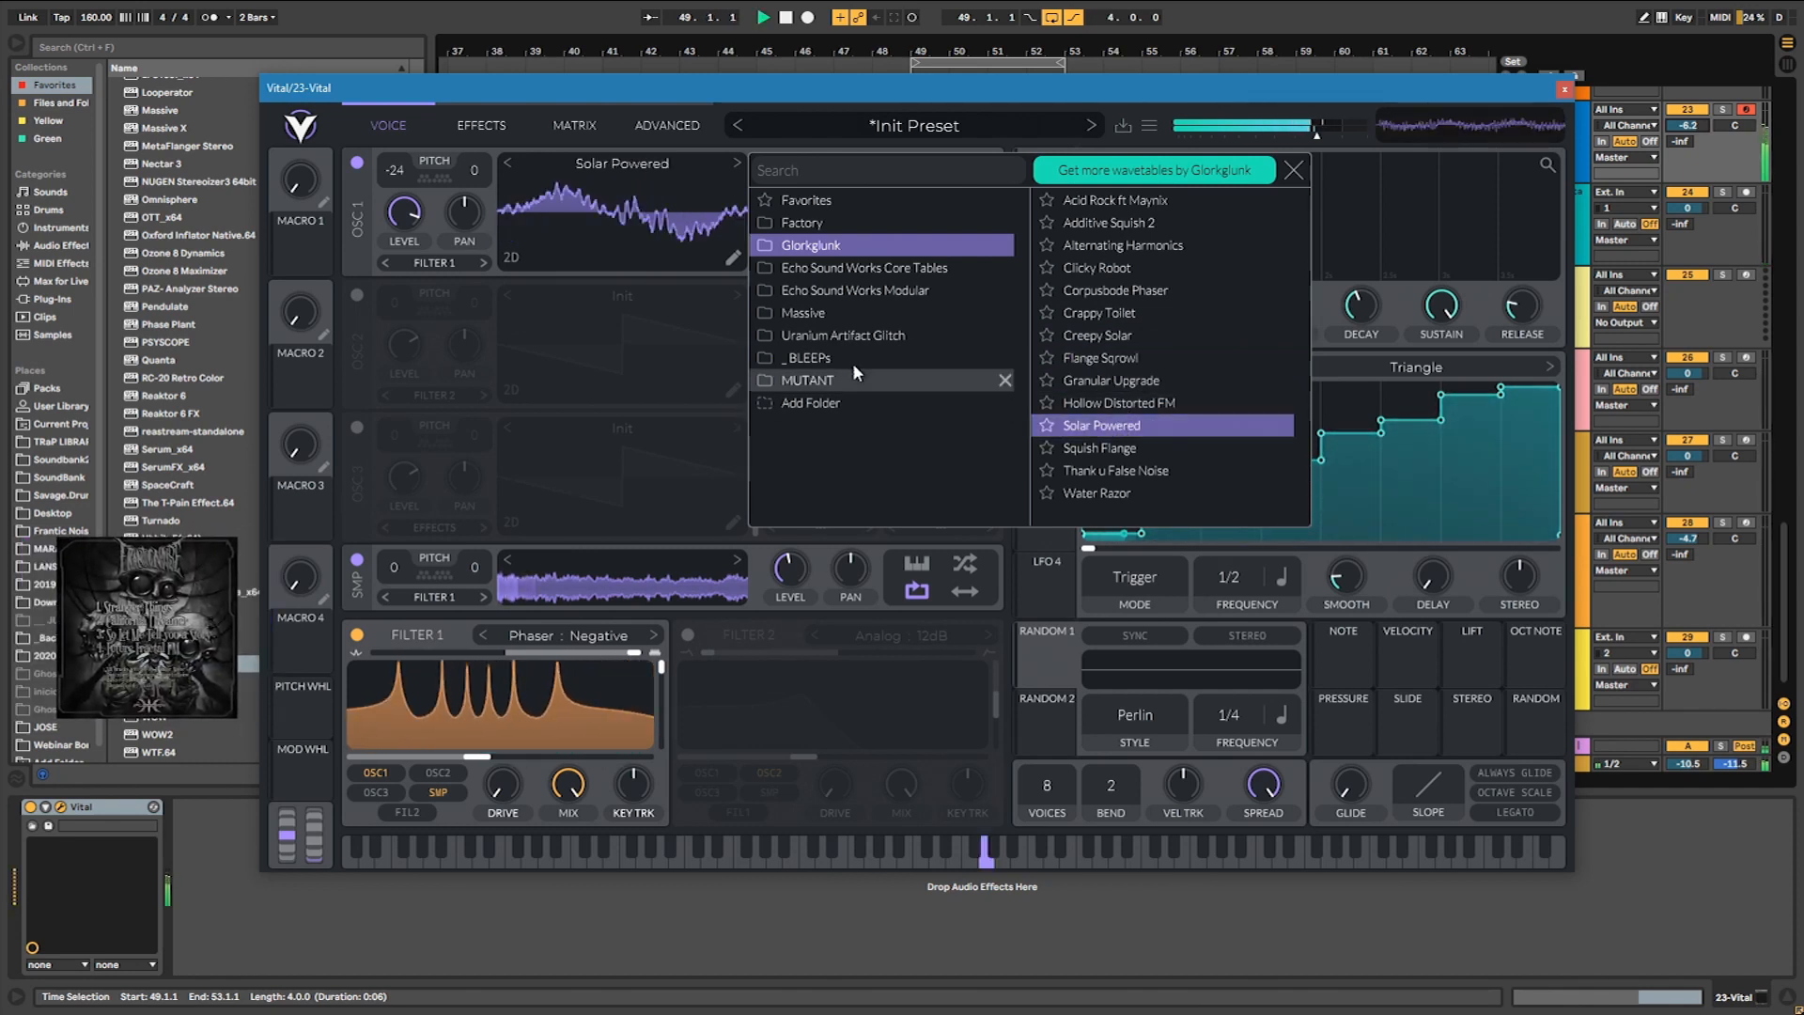
pyautogui.click(613, 220)
# Mute the sample layer and set oscillator 1's unison table spread to about 126.7.
pyautogui.click(357, 560)
pyautogui.press('space')
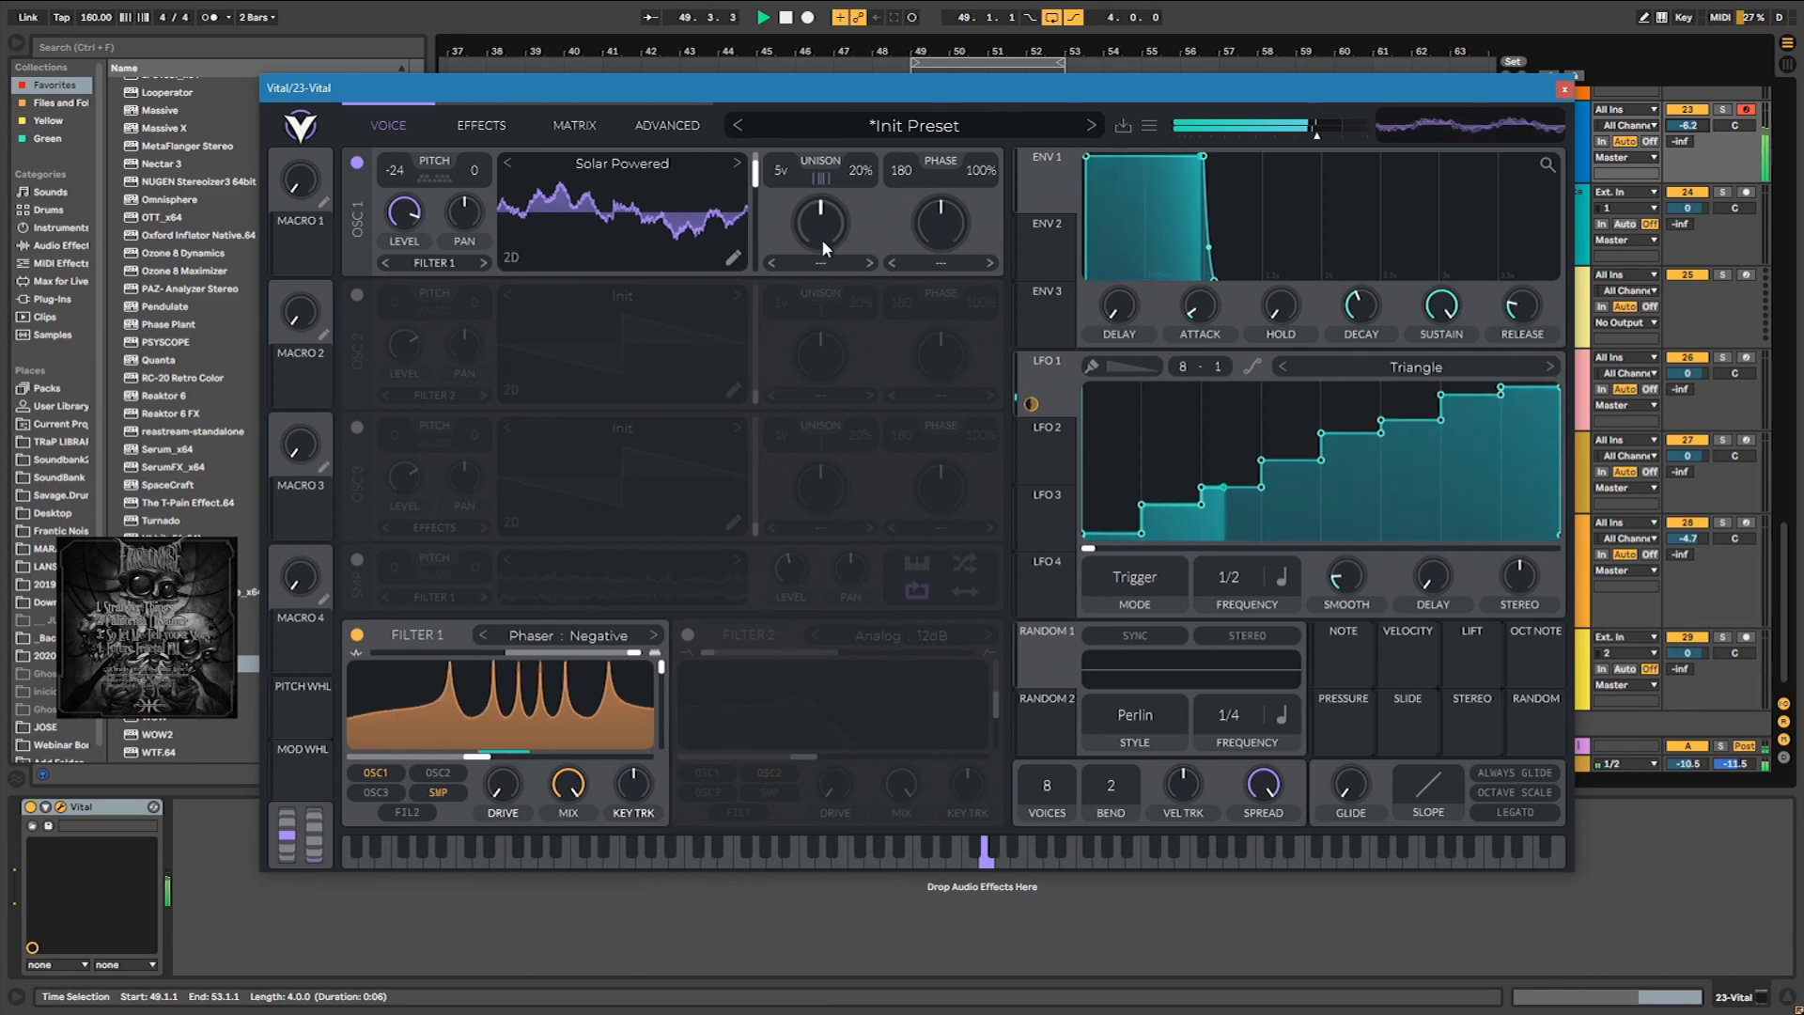
pyautogui.click(567, 128)
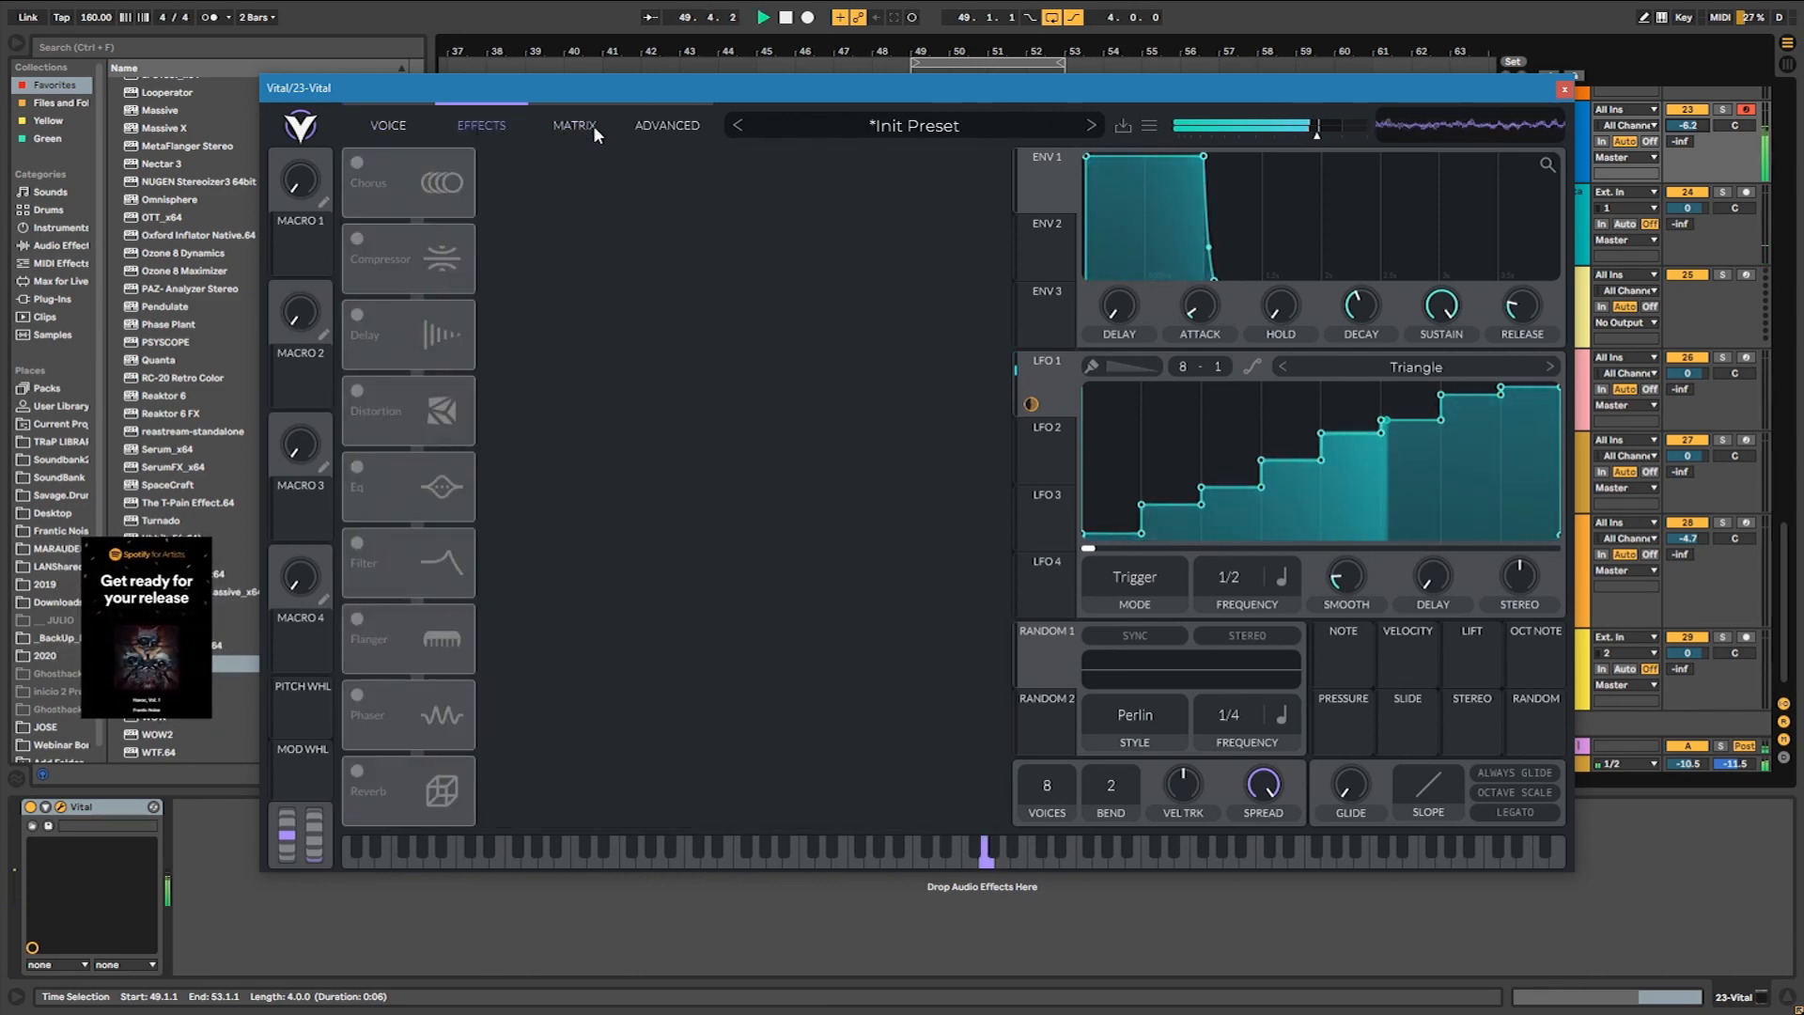
pyautogui.click(665, 126)
pyautogui.press('space')
pyautogui.moveTo(754, 254); pyautogui.dragTo(770, 384)
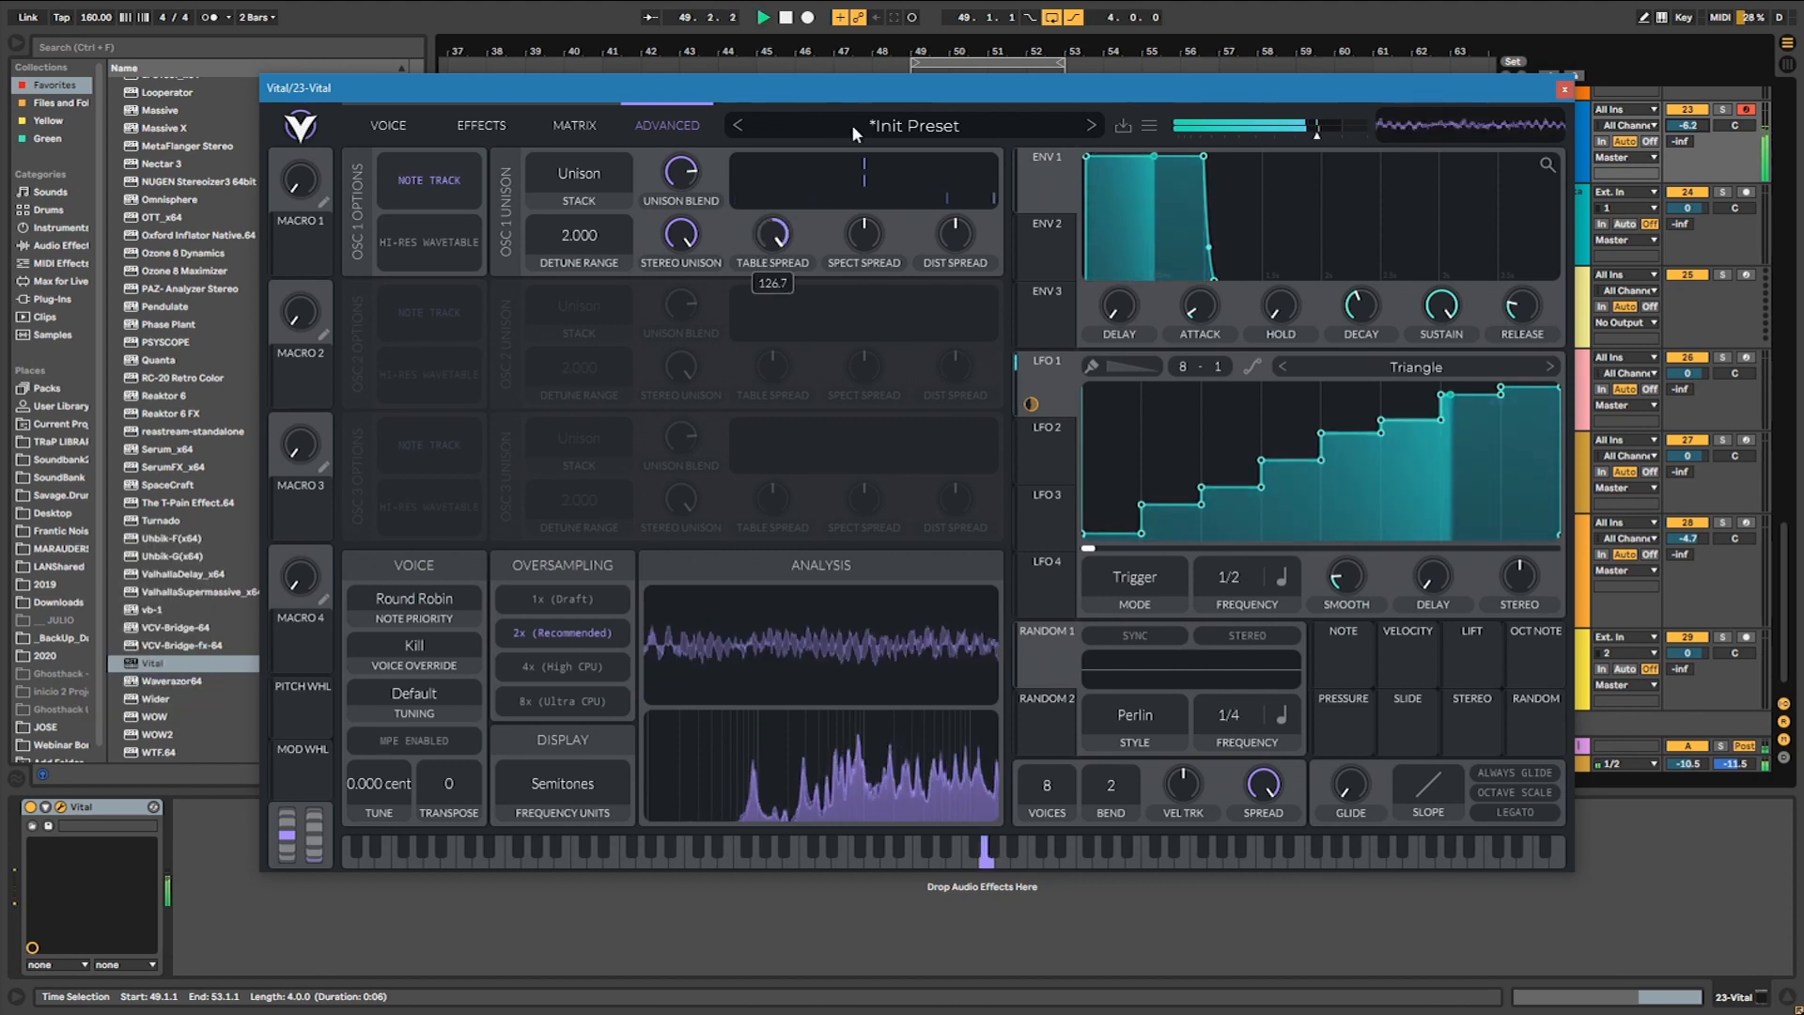
pyautogui.click(395, 129)
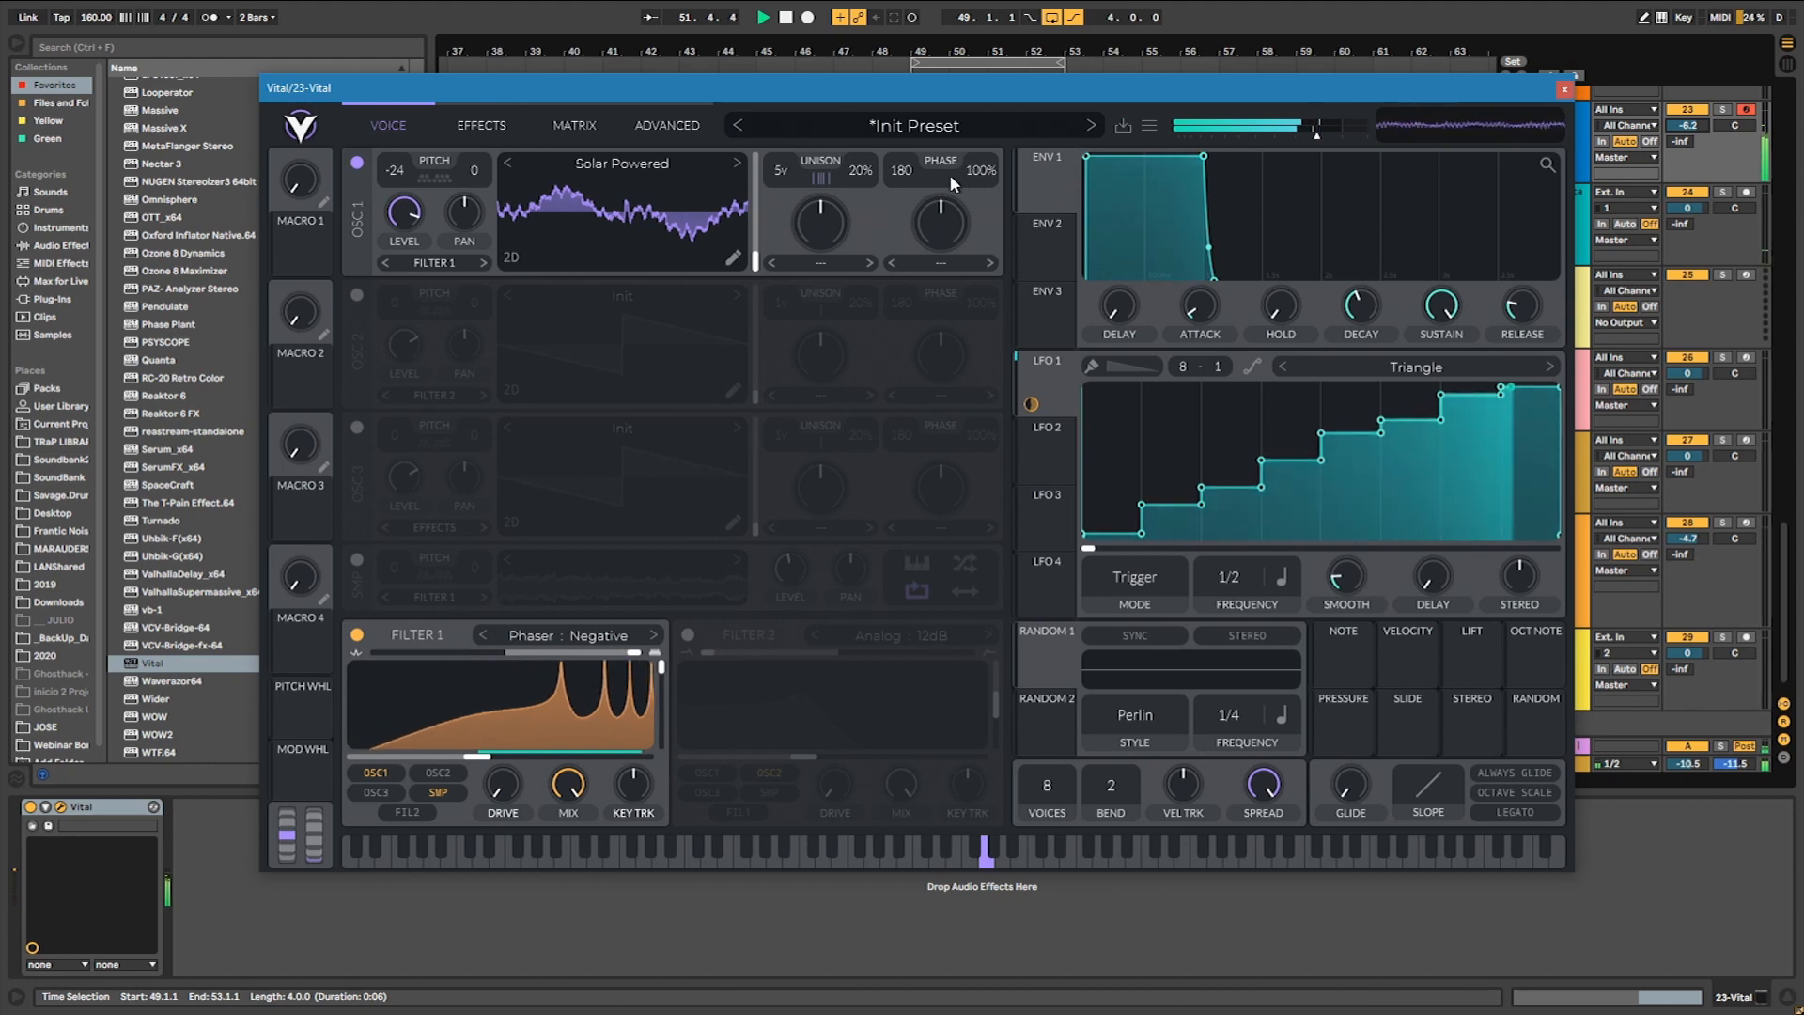
# Apply Inharmonic spectral morphing to oscillator 1, raise its amount, and switch the sample layer back on.
pyautogui.click(938, 262)
pyautogui.click(804, 263)
pyautogui.click(804, 263)
pyautogui.click(827, 418)
pyautogui.moveTo(831, 250); pyautogui.dragTo(845, 218)
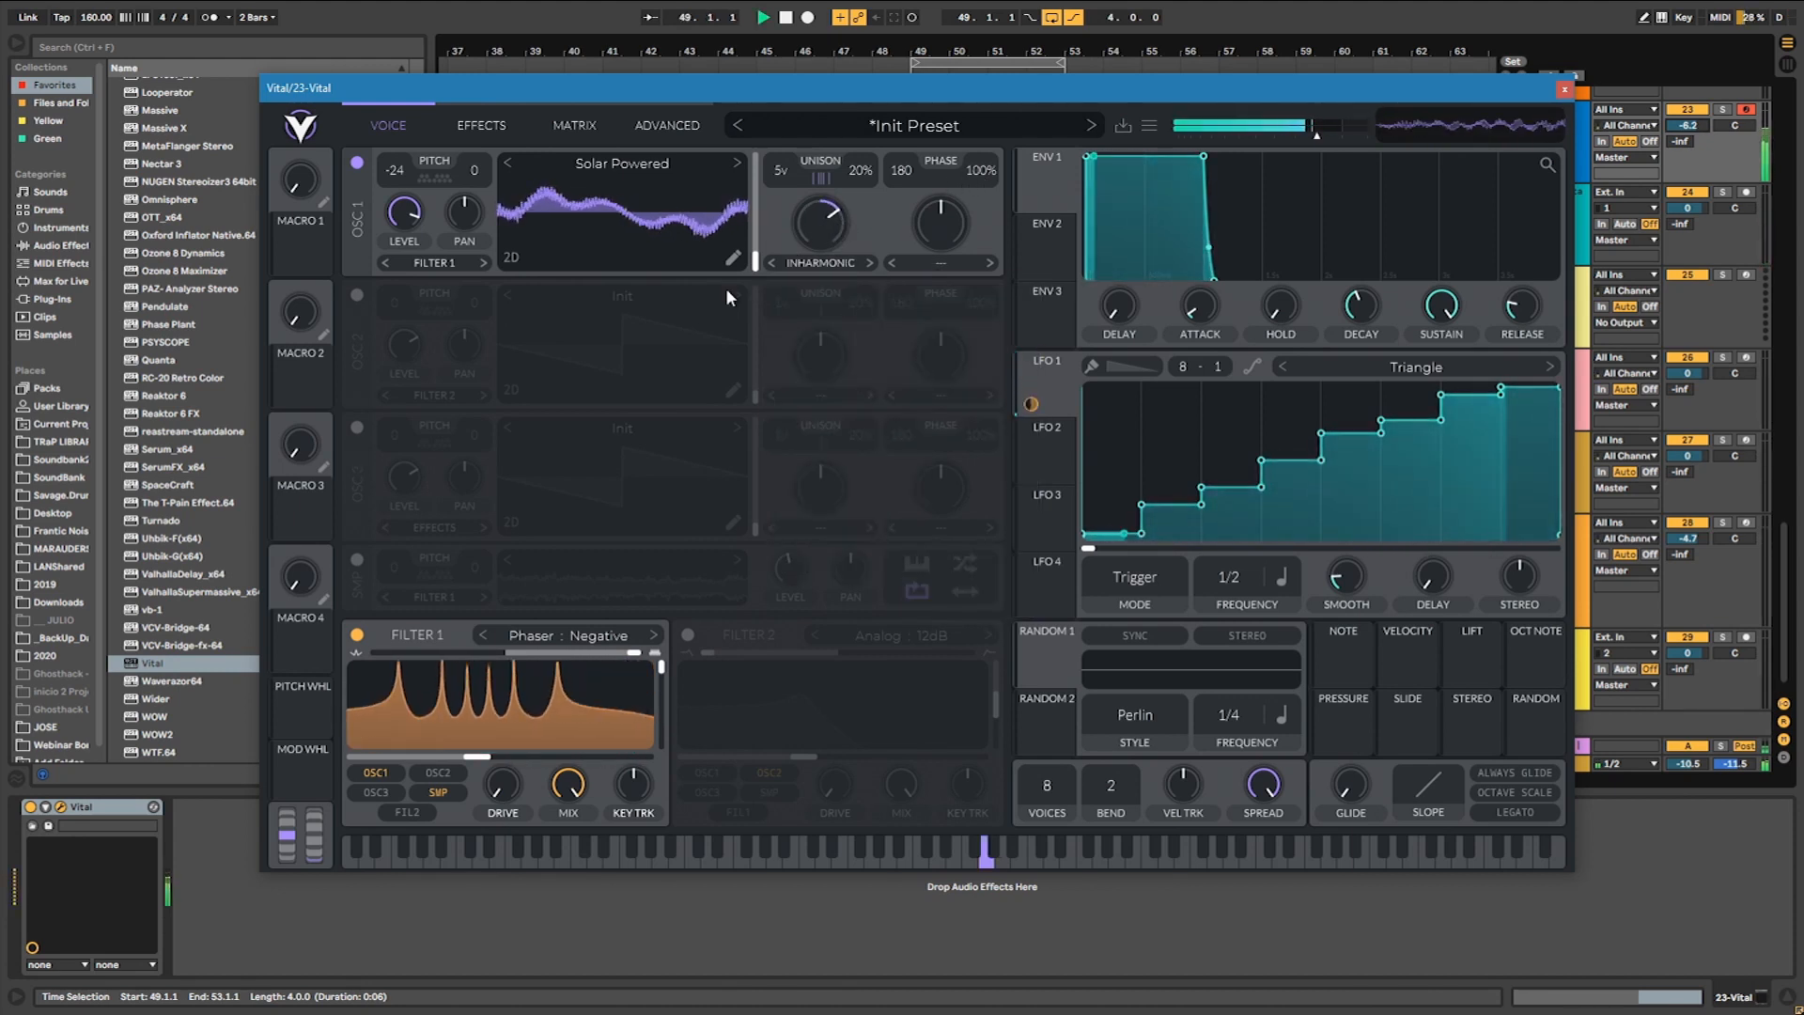
pyautogui.click(357, 560)
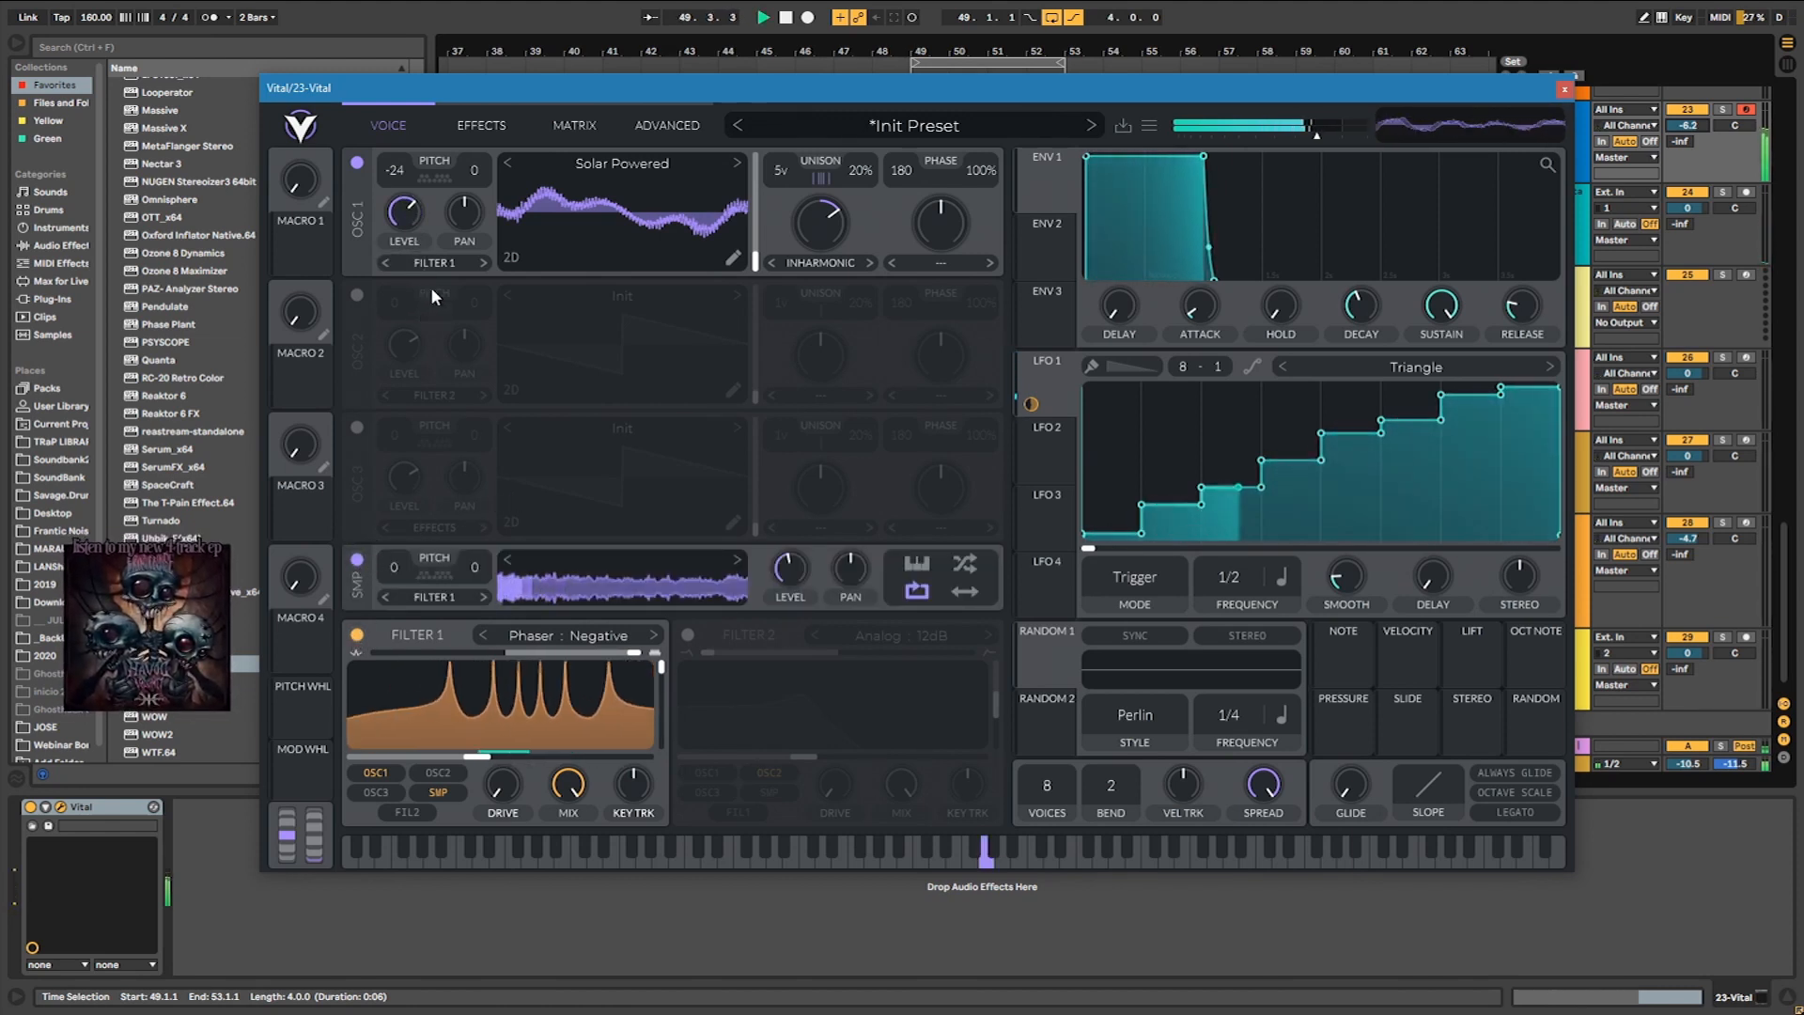
# Enable the multiband compressor and the EQ, with a low cut at about 51 semitones and the high band lowered.
pyautogui.click(493, 107)
pyautogui.click(357, 467)
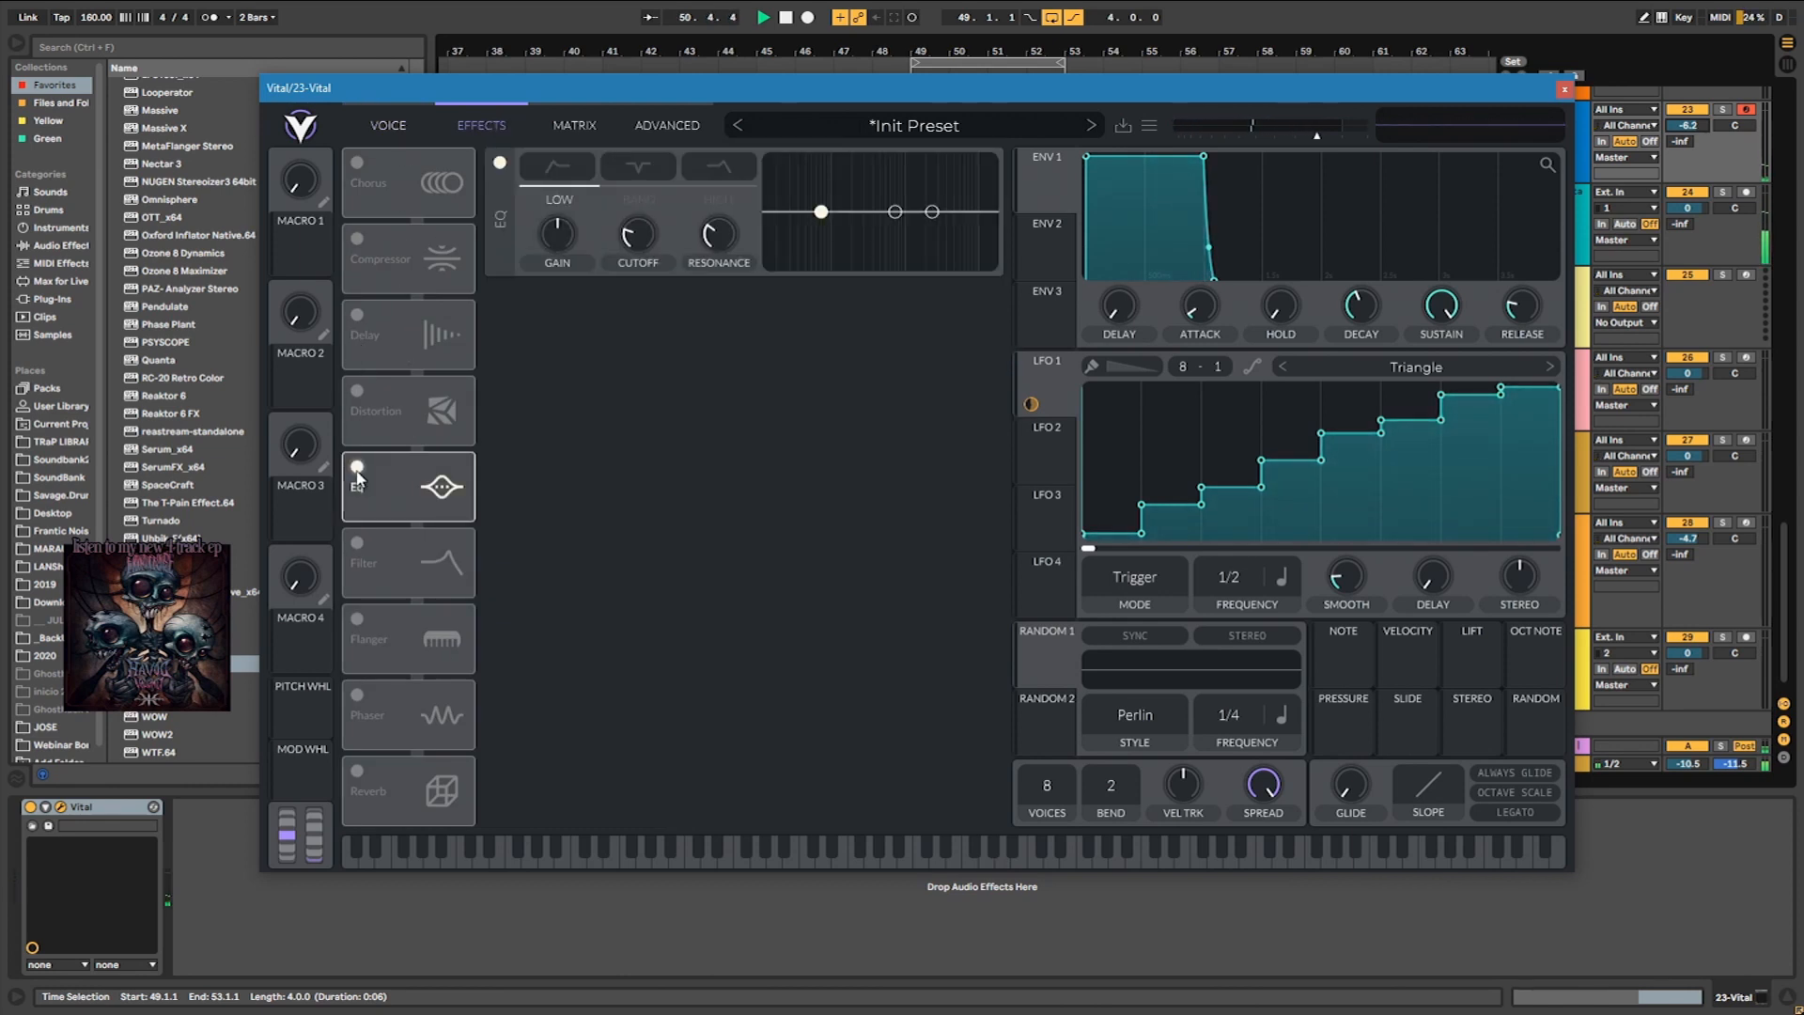
pyautogui.click(357, 240)
pyautogui.moveTo(821, 345)
pyautogui.mouseDown()
pyautogui.moveTo(860, 355)
pyautogui.moveTo(842, 361)
pyautogui.mouseUp()
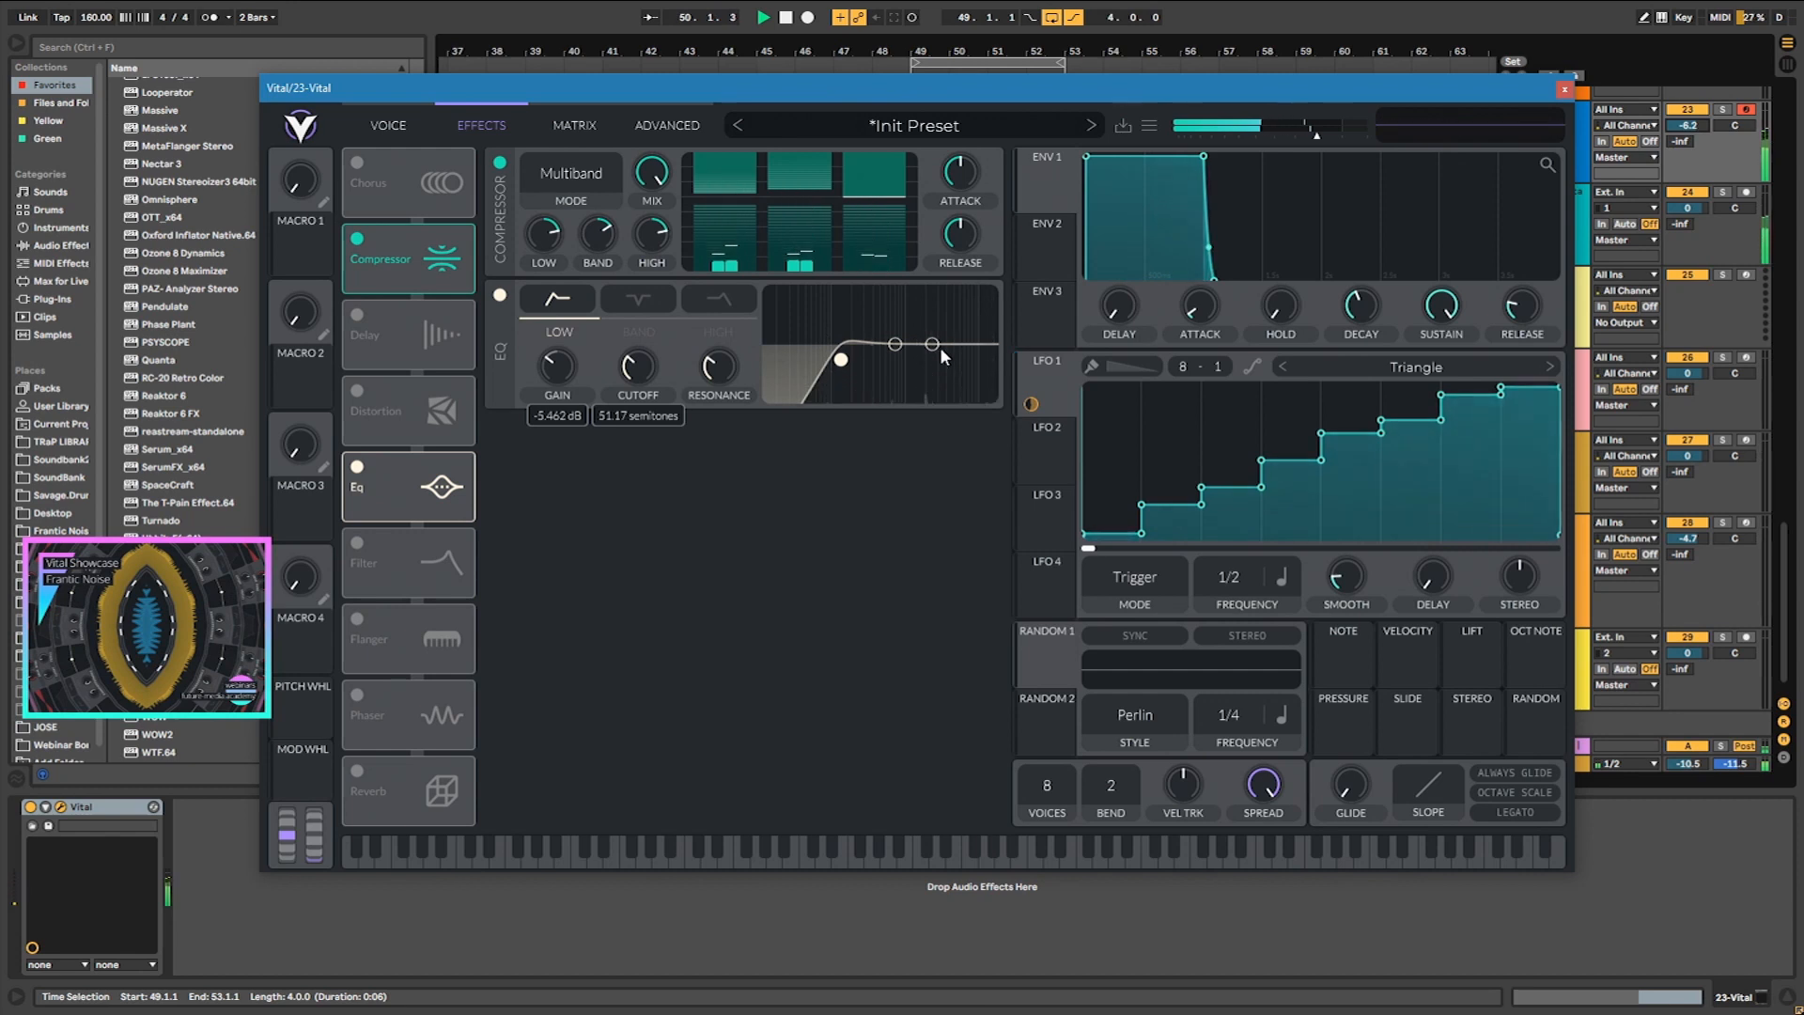
pyautogui.press('space')
pyautogui.moveTo(943, 368); pyautogui.dragTo(947, 373)
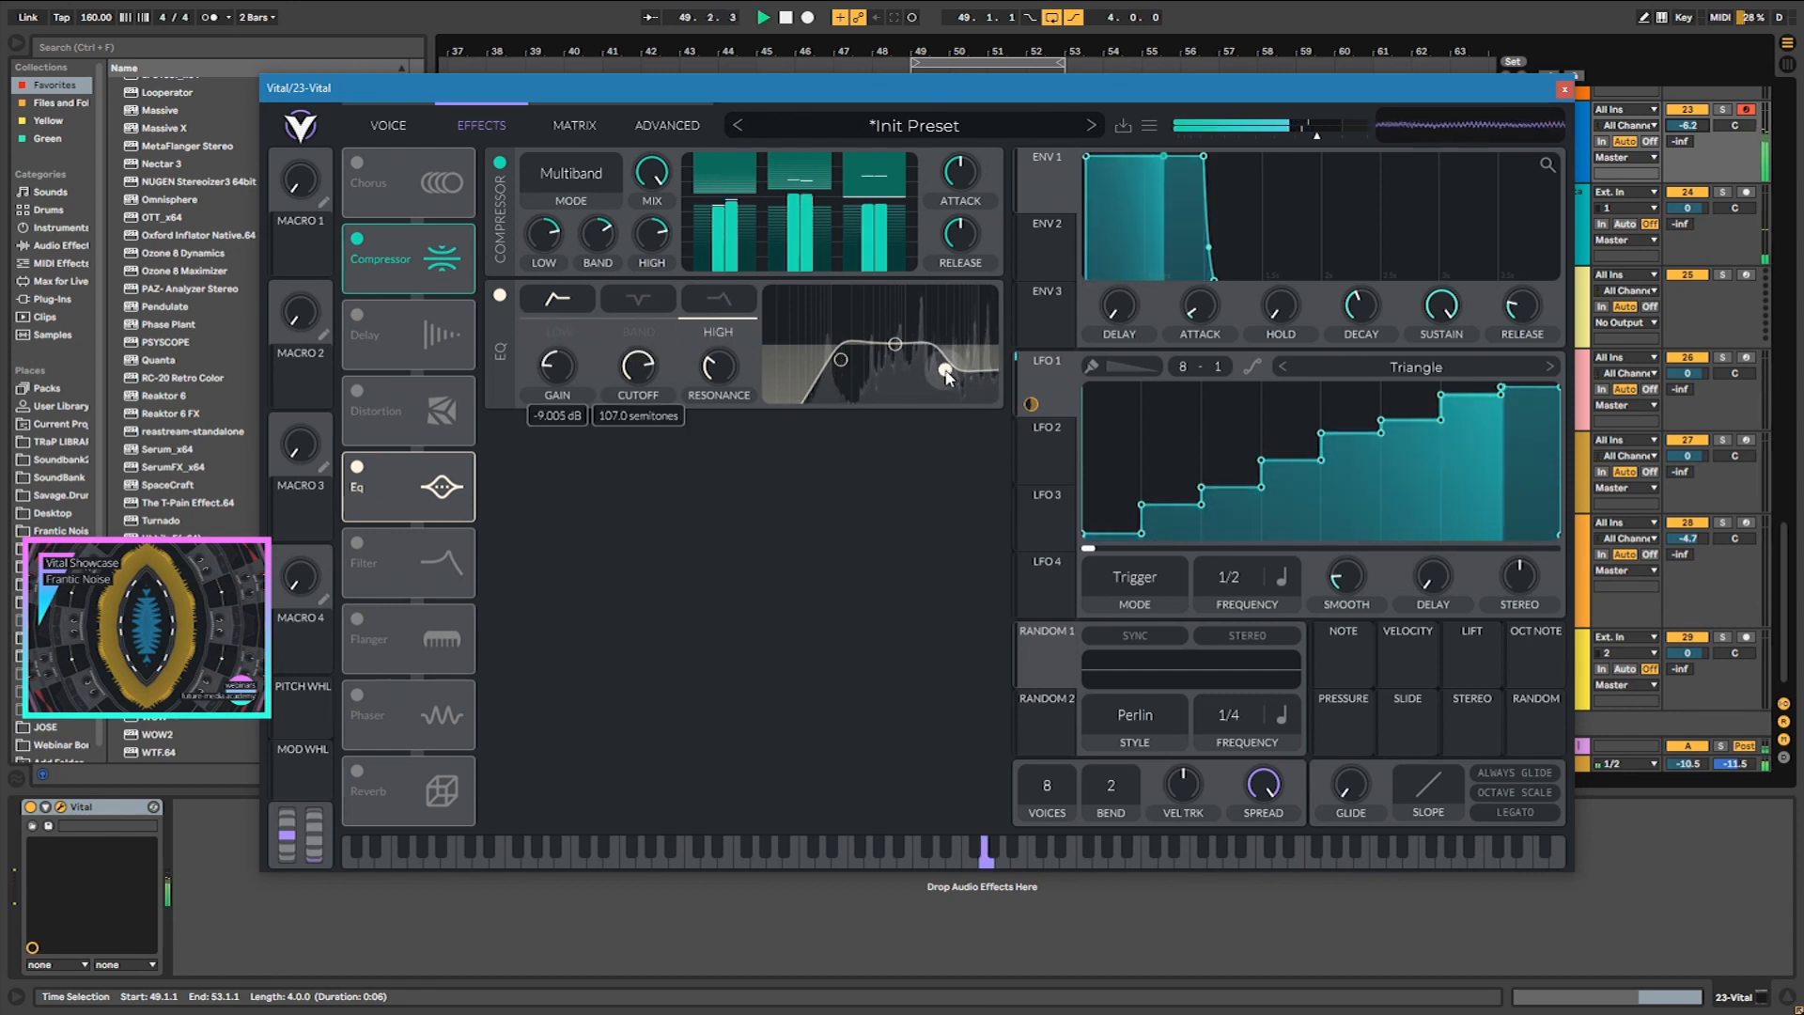
# Add a chorus with 4 voices, and adjust its depth and delay times by ear during playback.
pyautogui.click(388, 125)
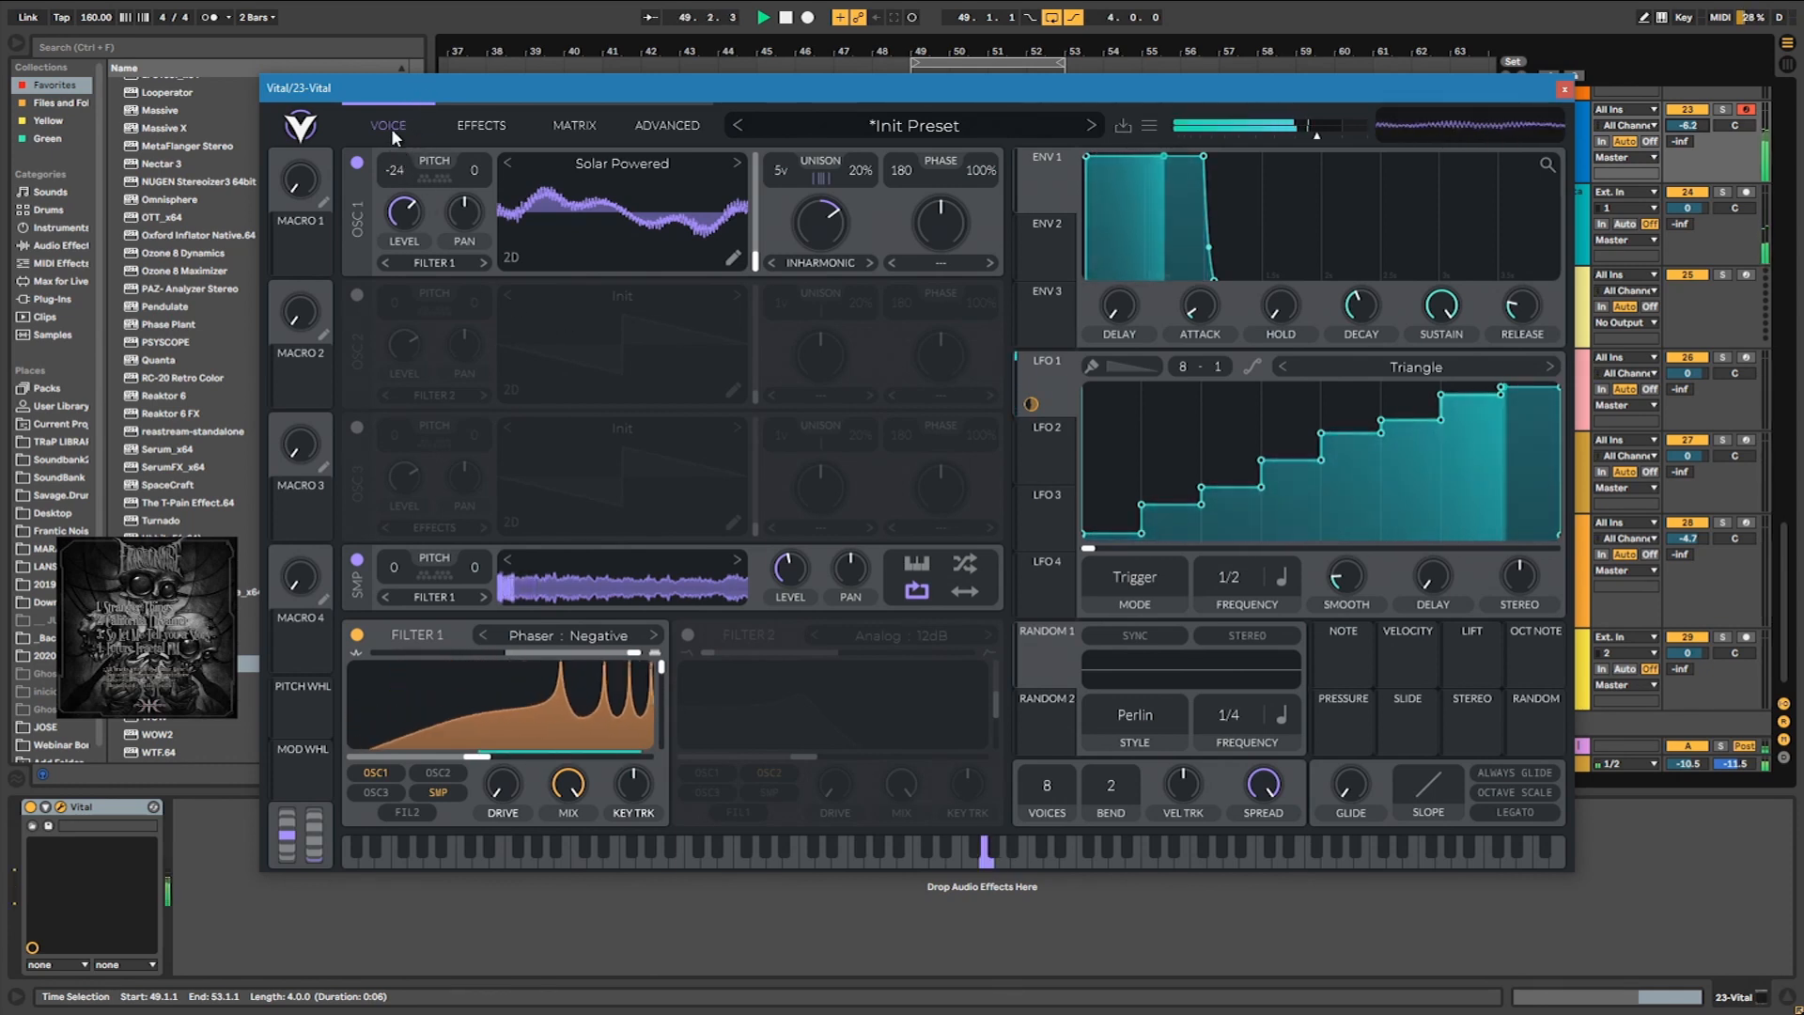
pyautogui.click(498, 129)
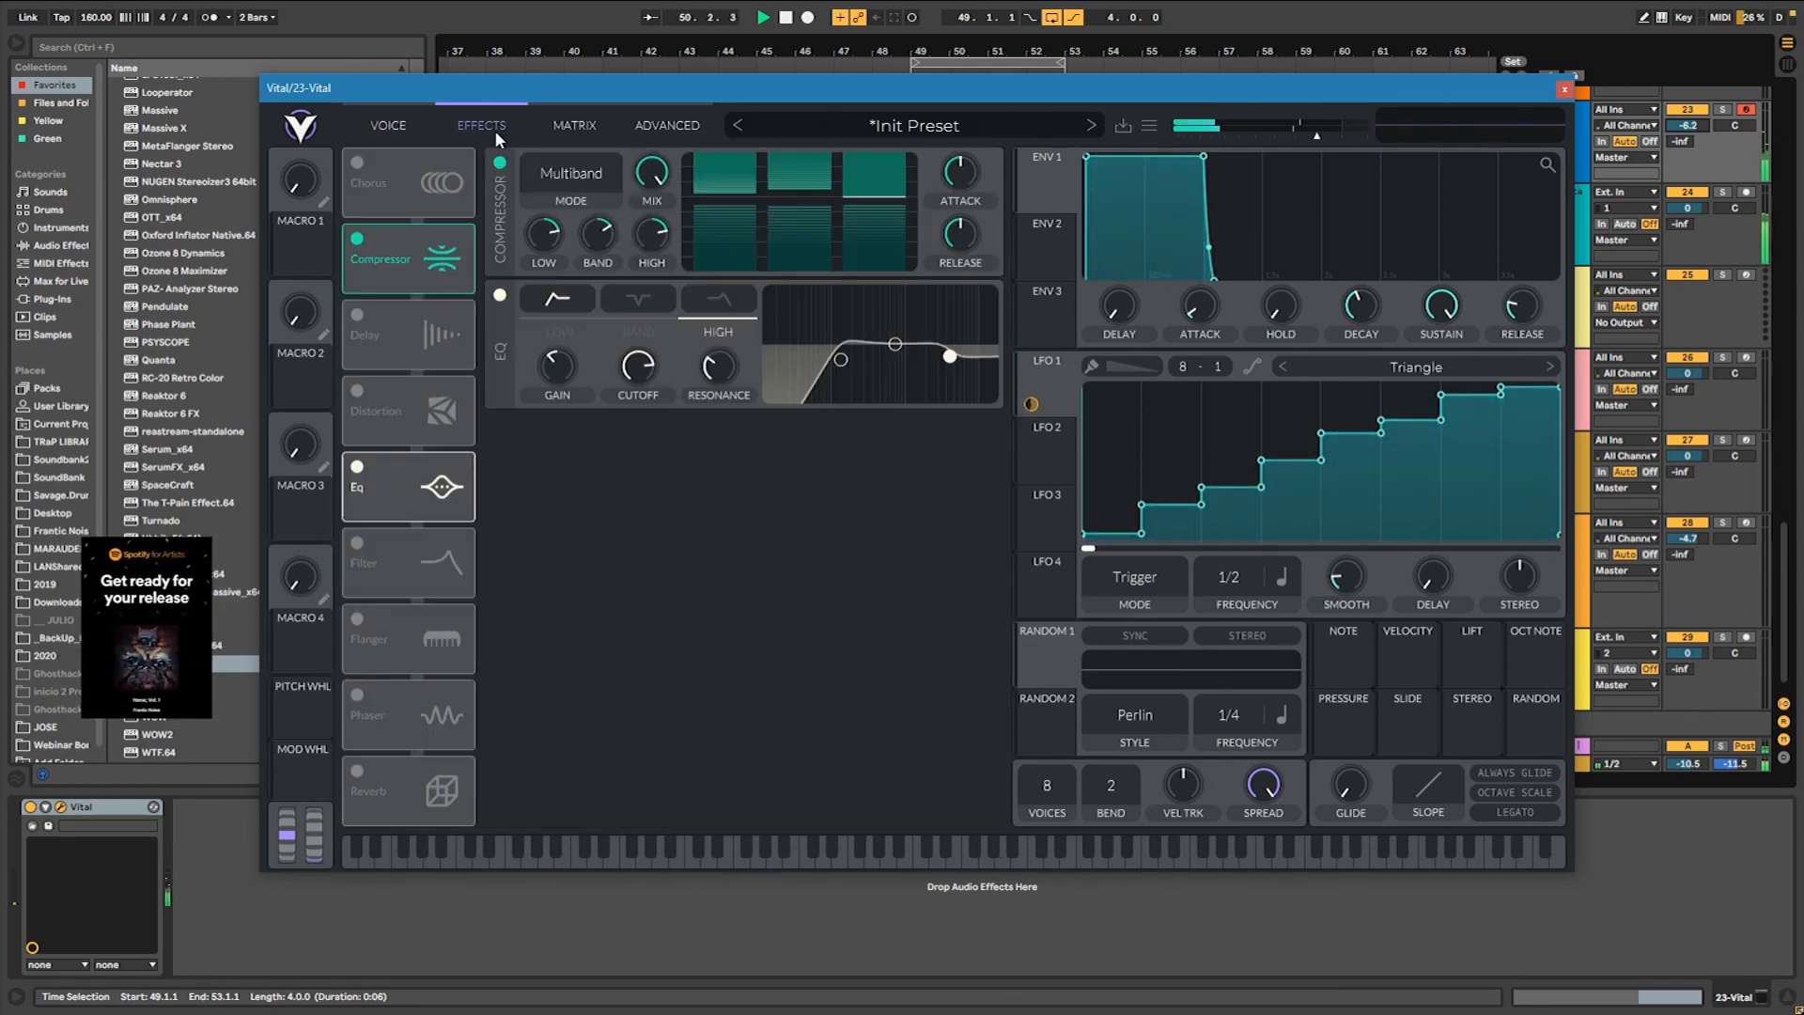
pyautogui.click(350, 165)
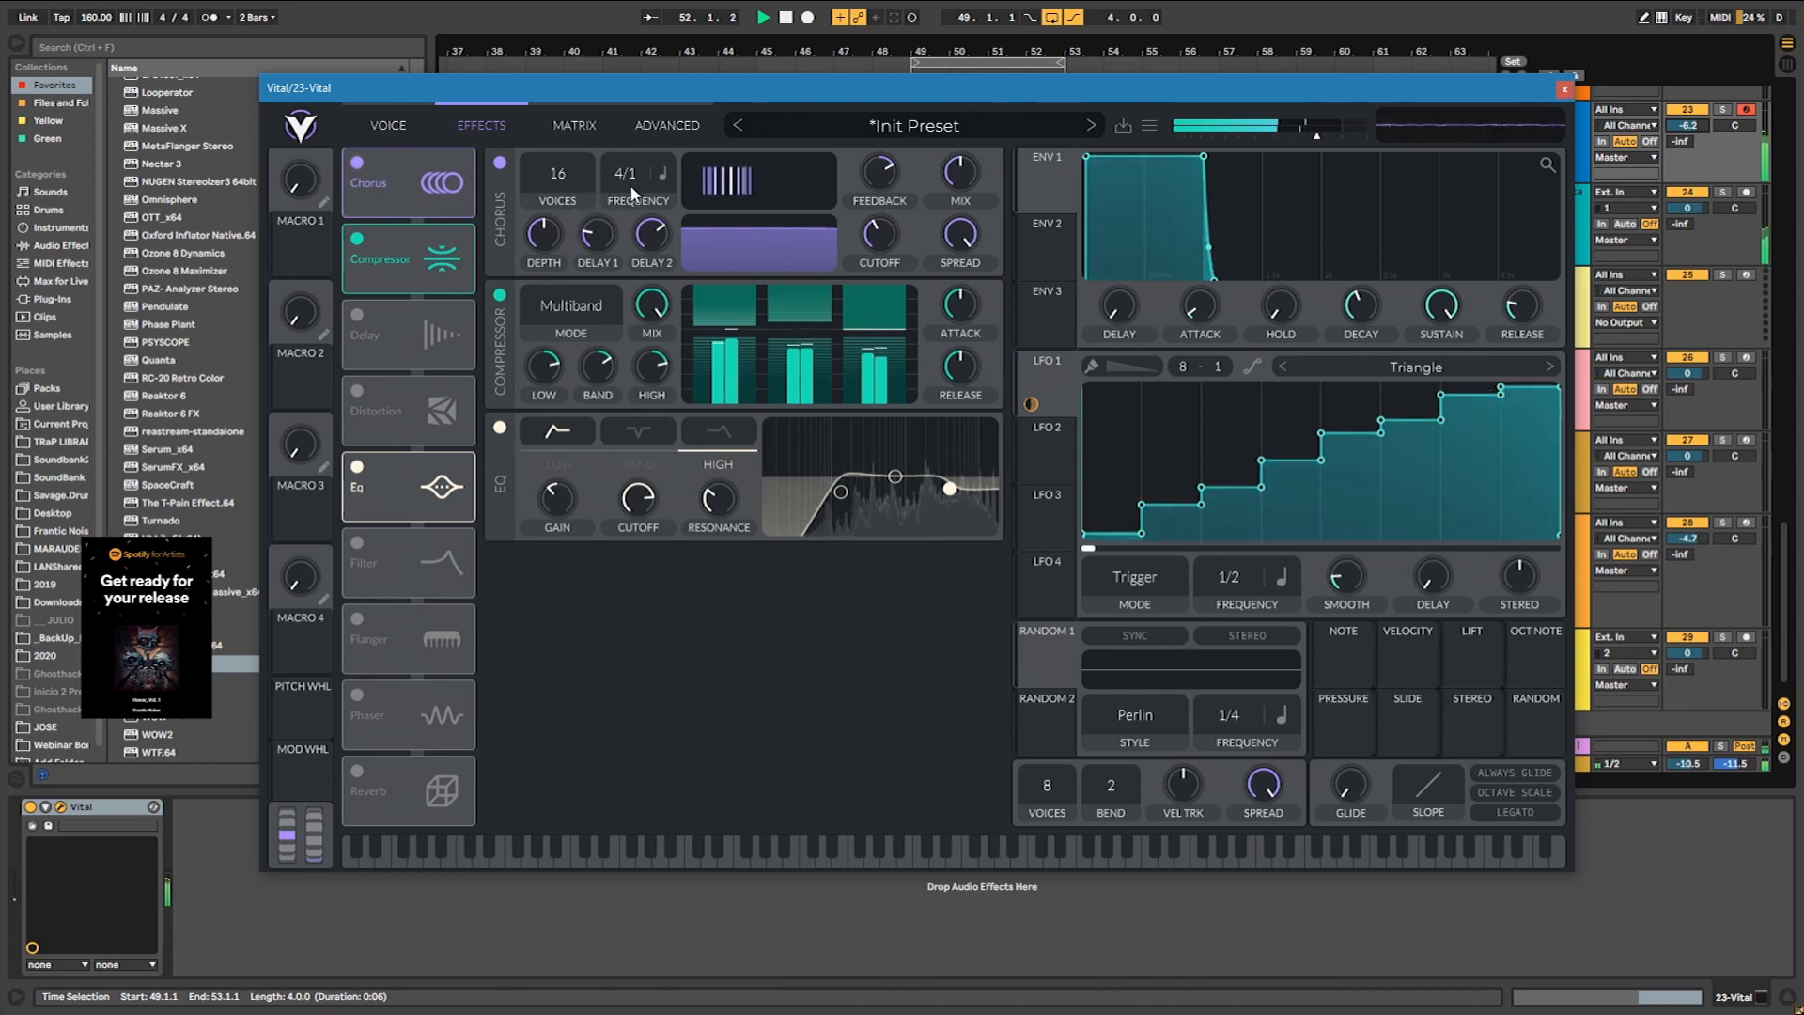
pyautogui.moveTo(567, 179); pyautogui.dragTo(569, 296)
pyautogui.press('space')
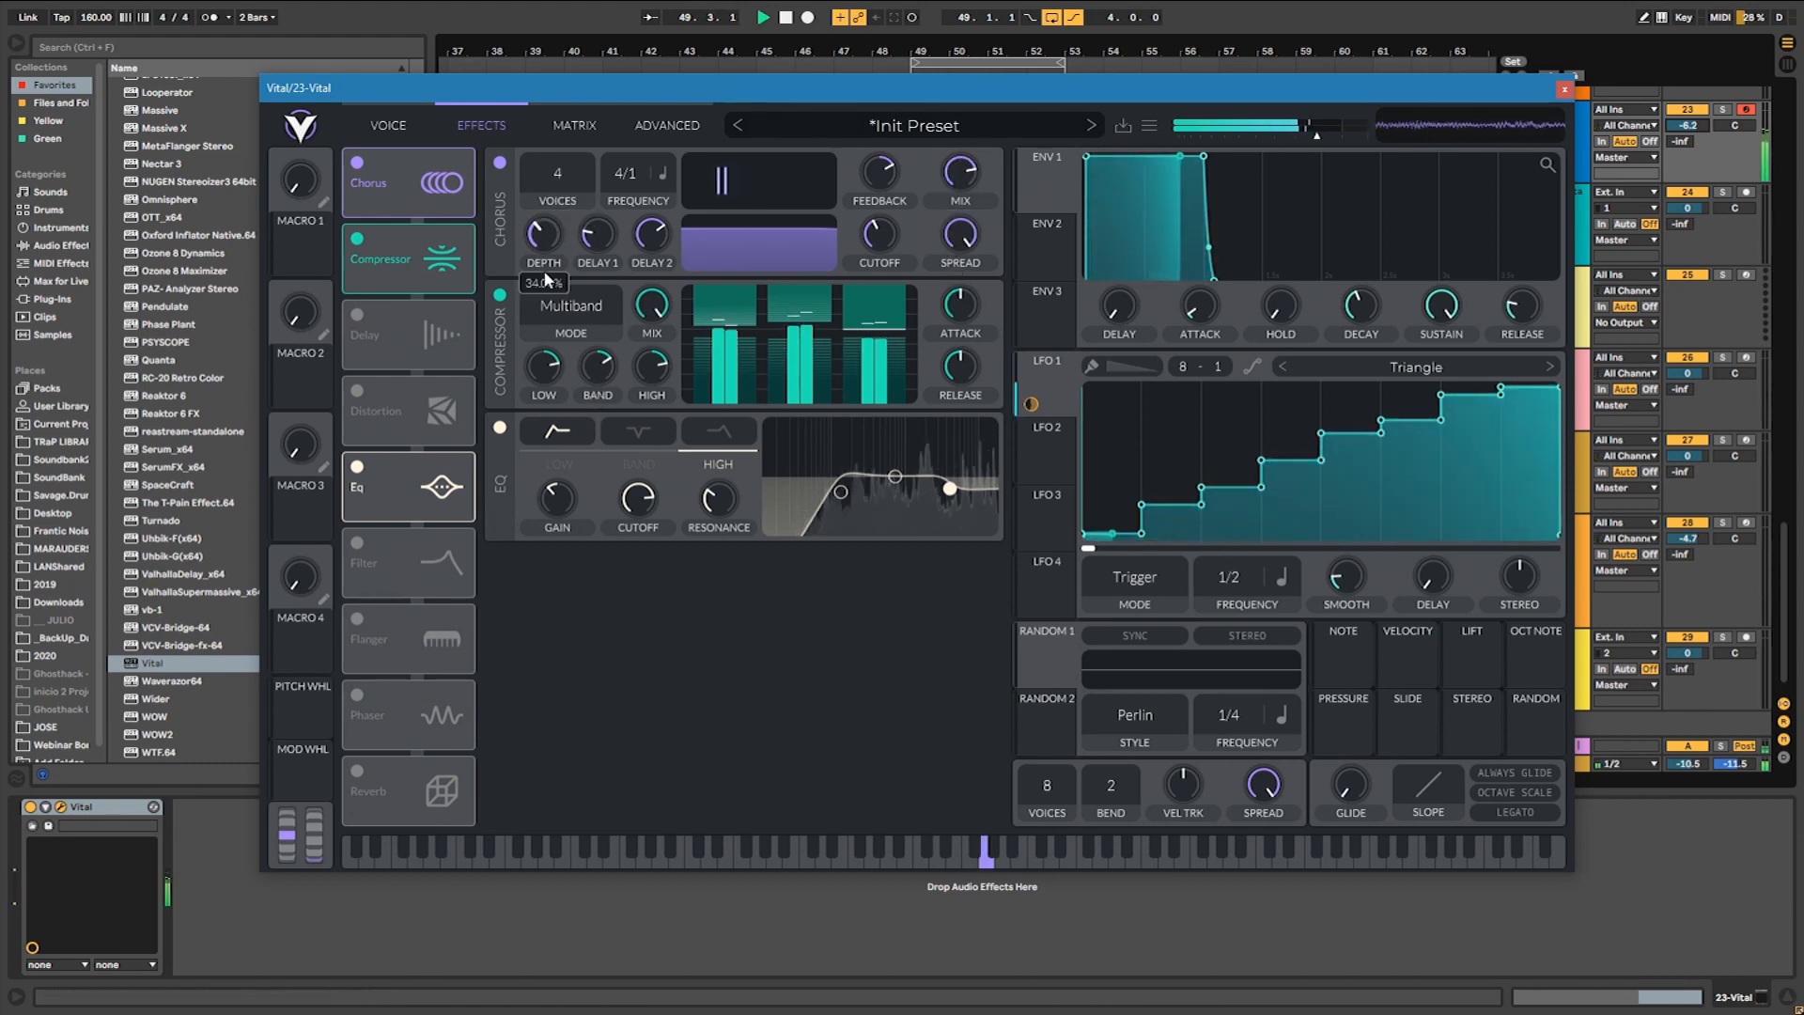
pyautogui.moveTo(566, 279); pyautogui.dragTo(541, 258)
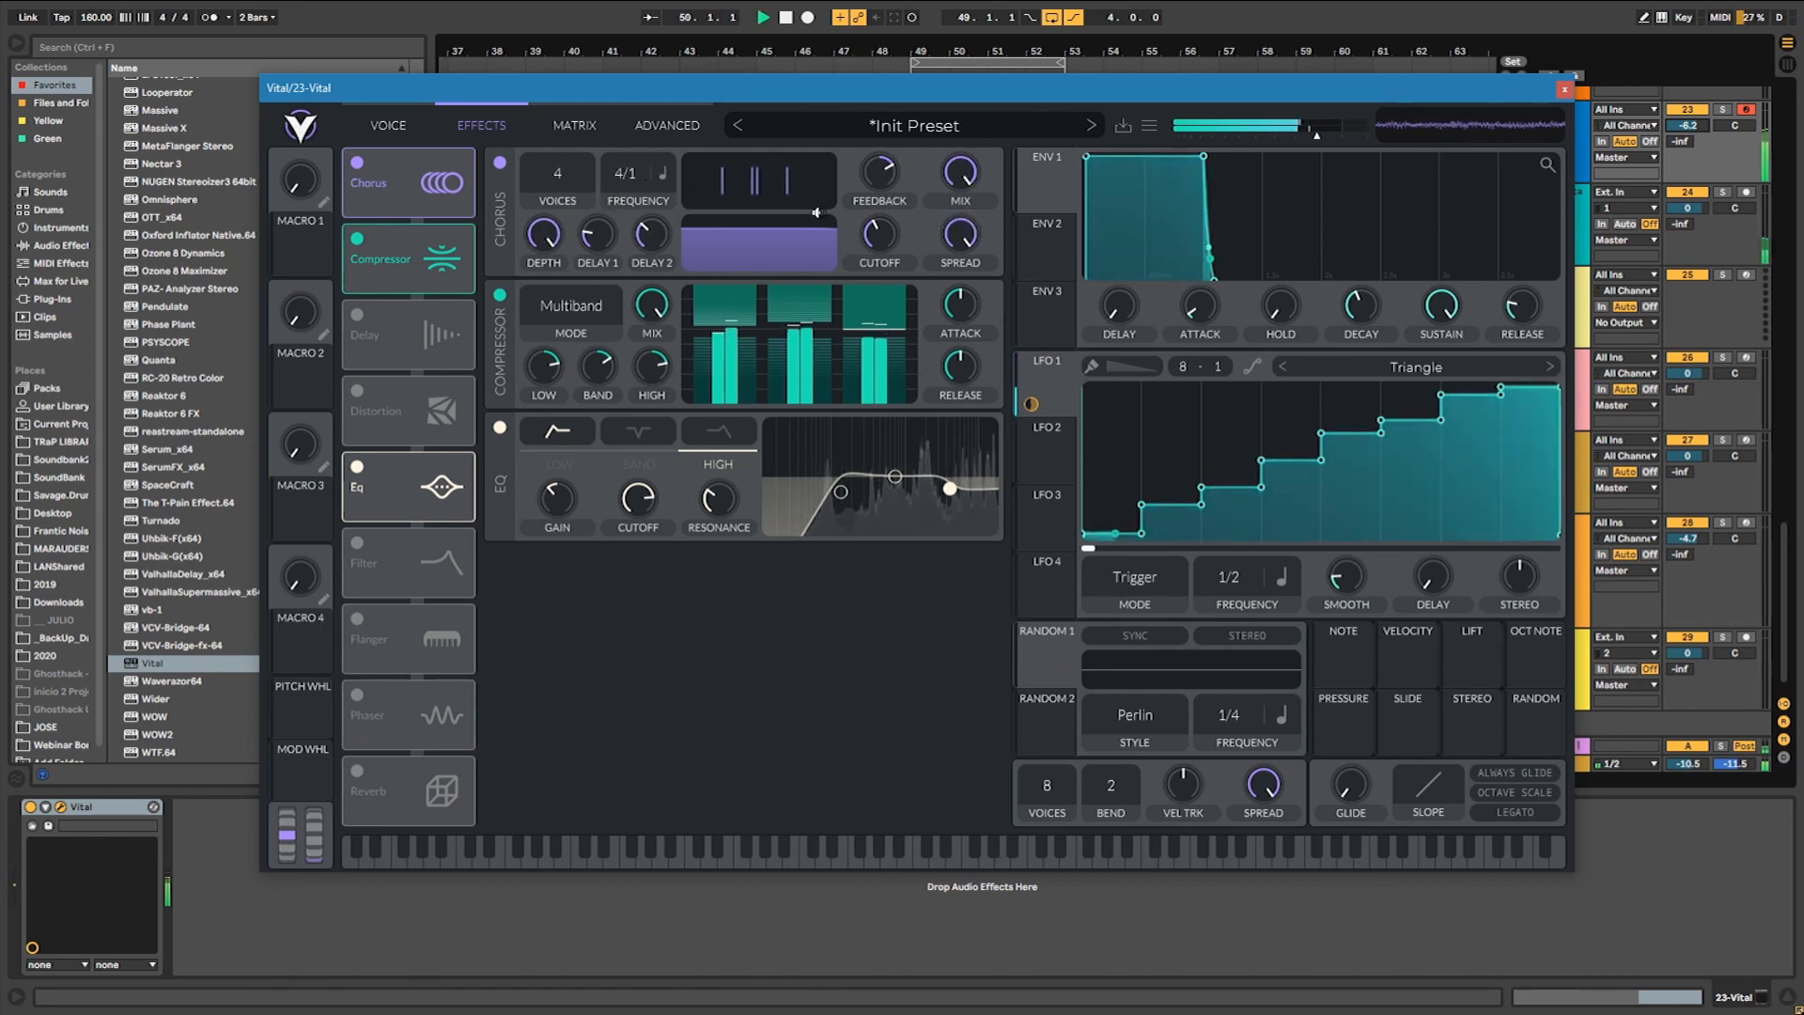
pyautogui.moveTo(545, 236); pyautogui.dragTo(544, 376)
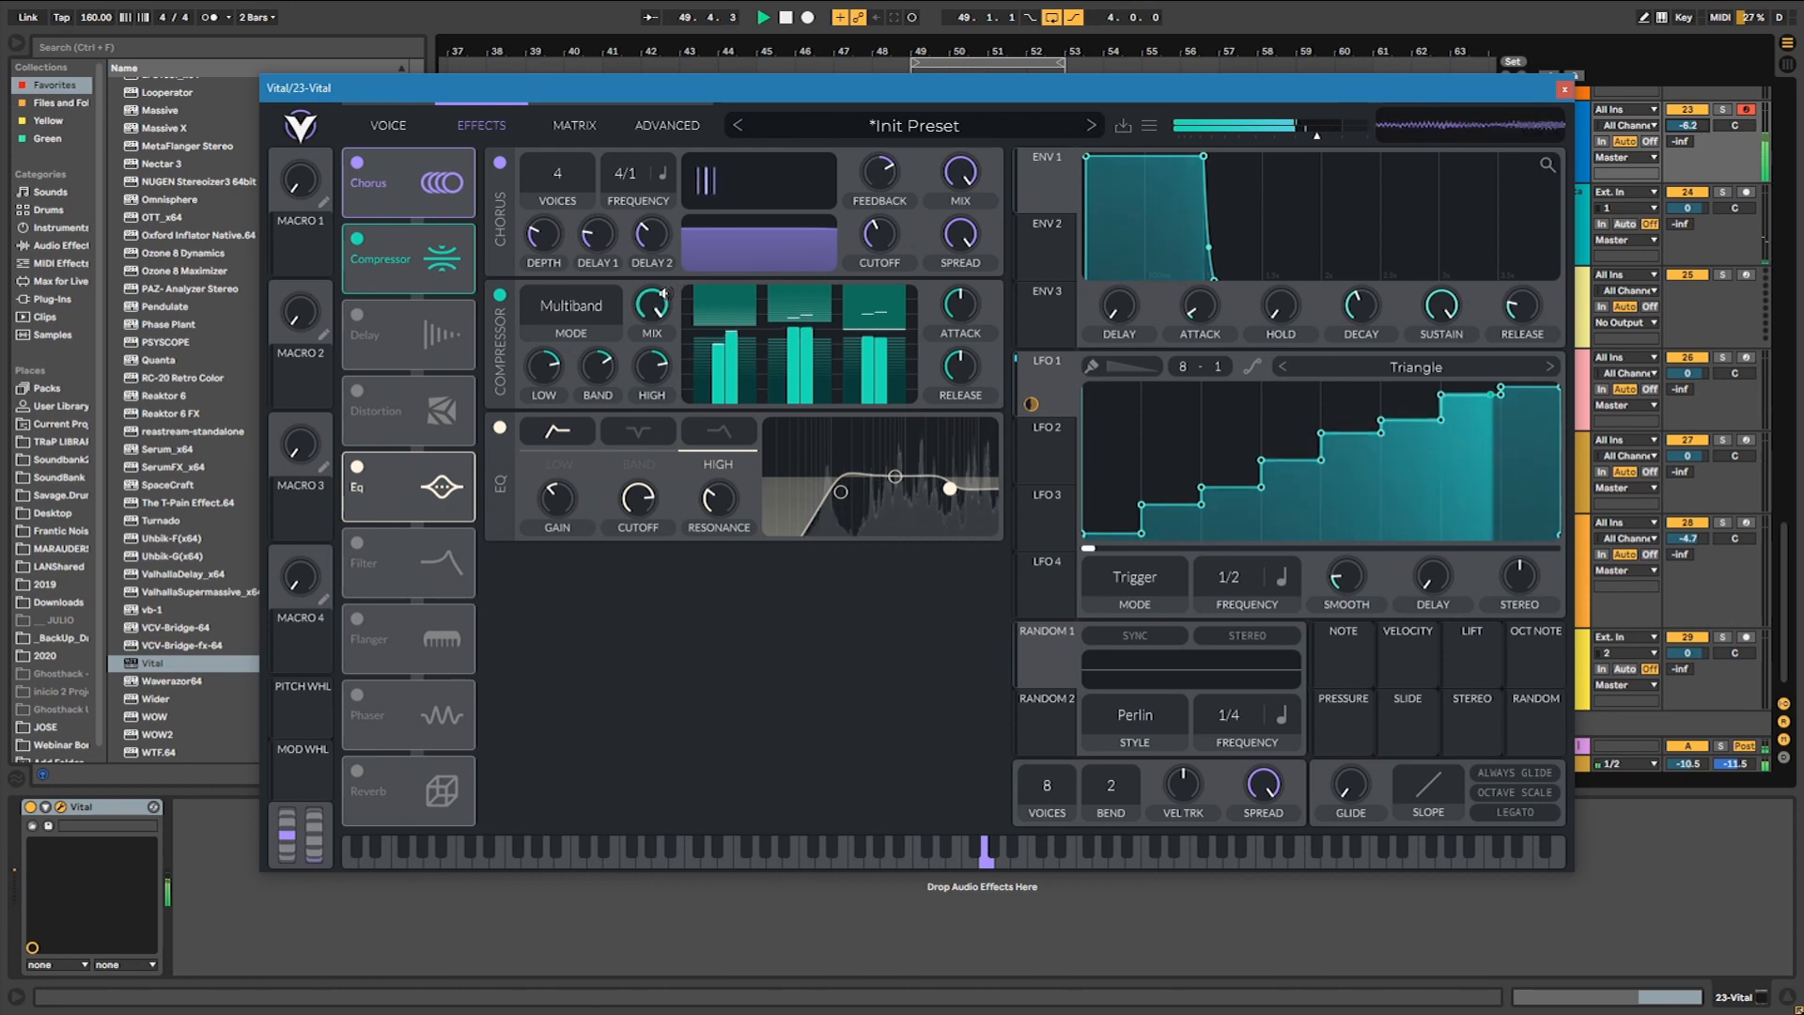
# Move the EQ low cut to about 54.7 semitones and raise filter 1's cutoff, closing the synth window.
pyautogui.moveTo(840, 492); pyautogui.dragTo(846, 500)
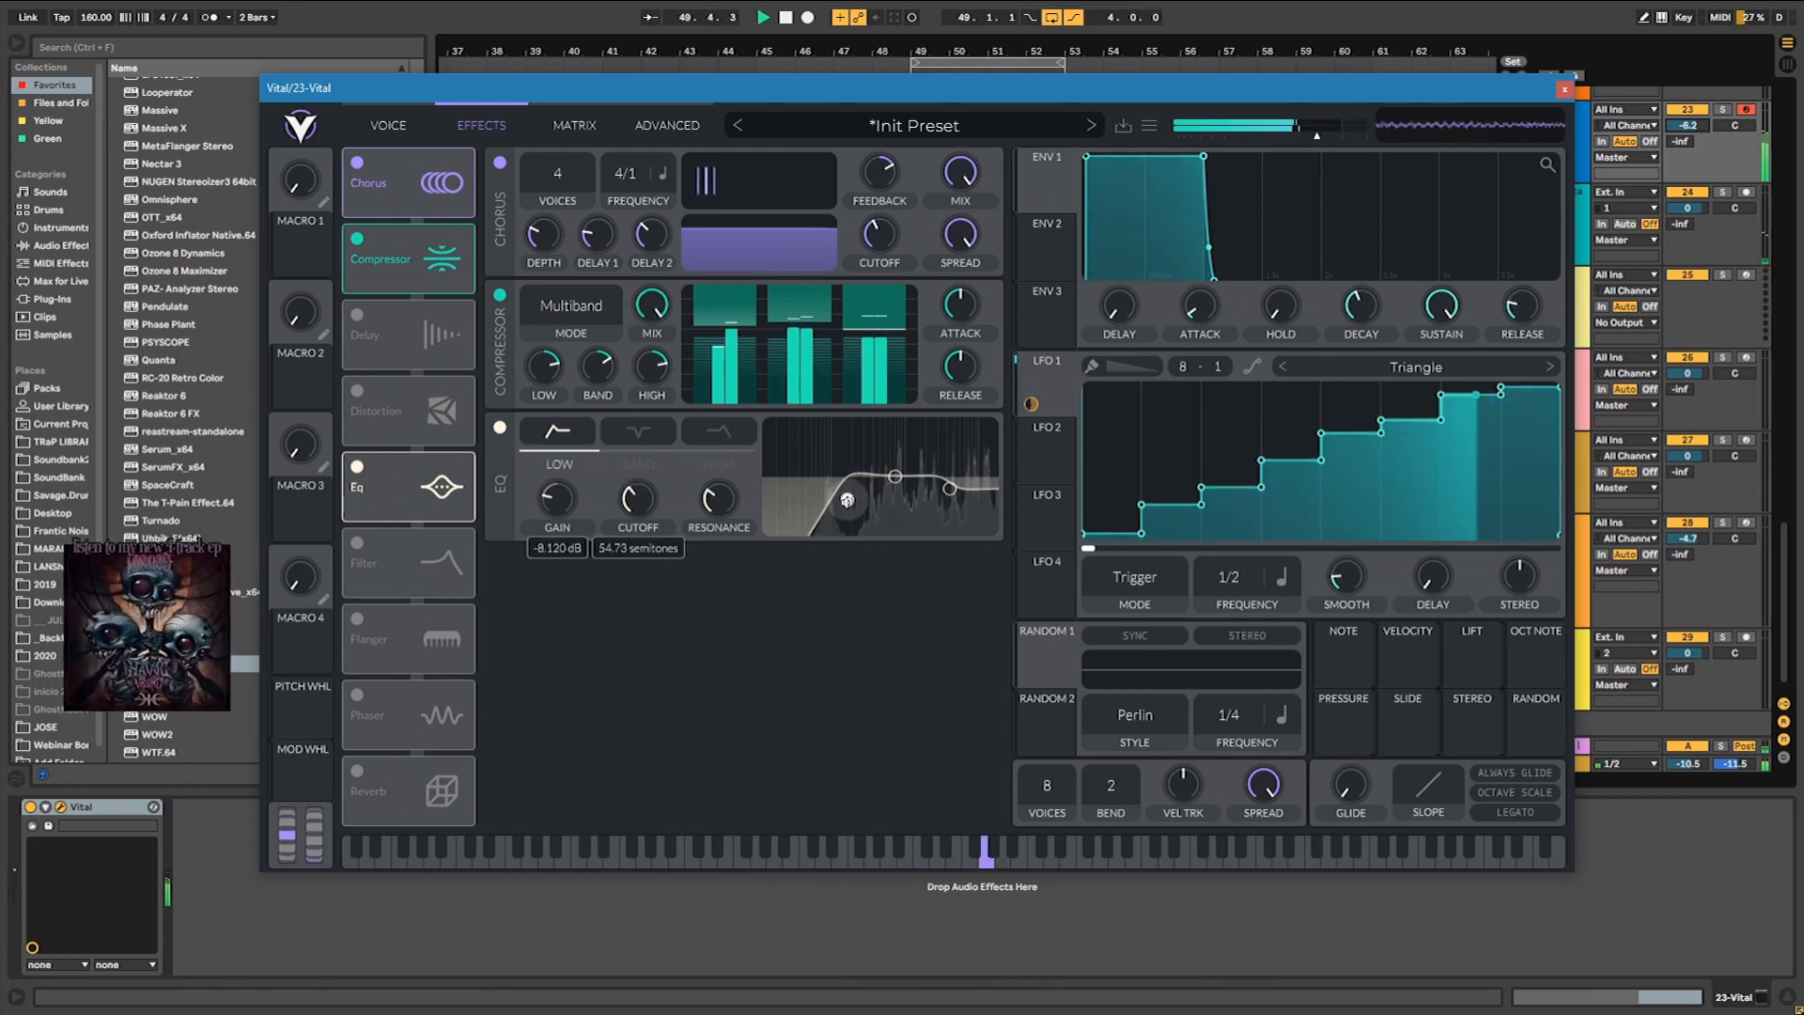
pyautogui.click(400, 137)
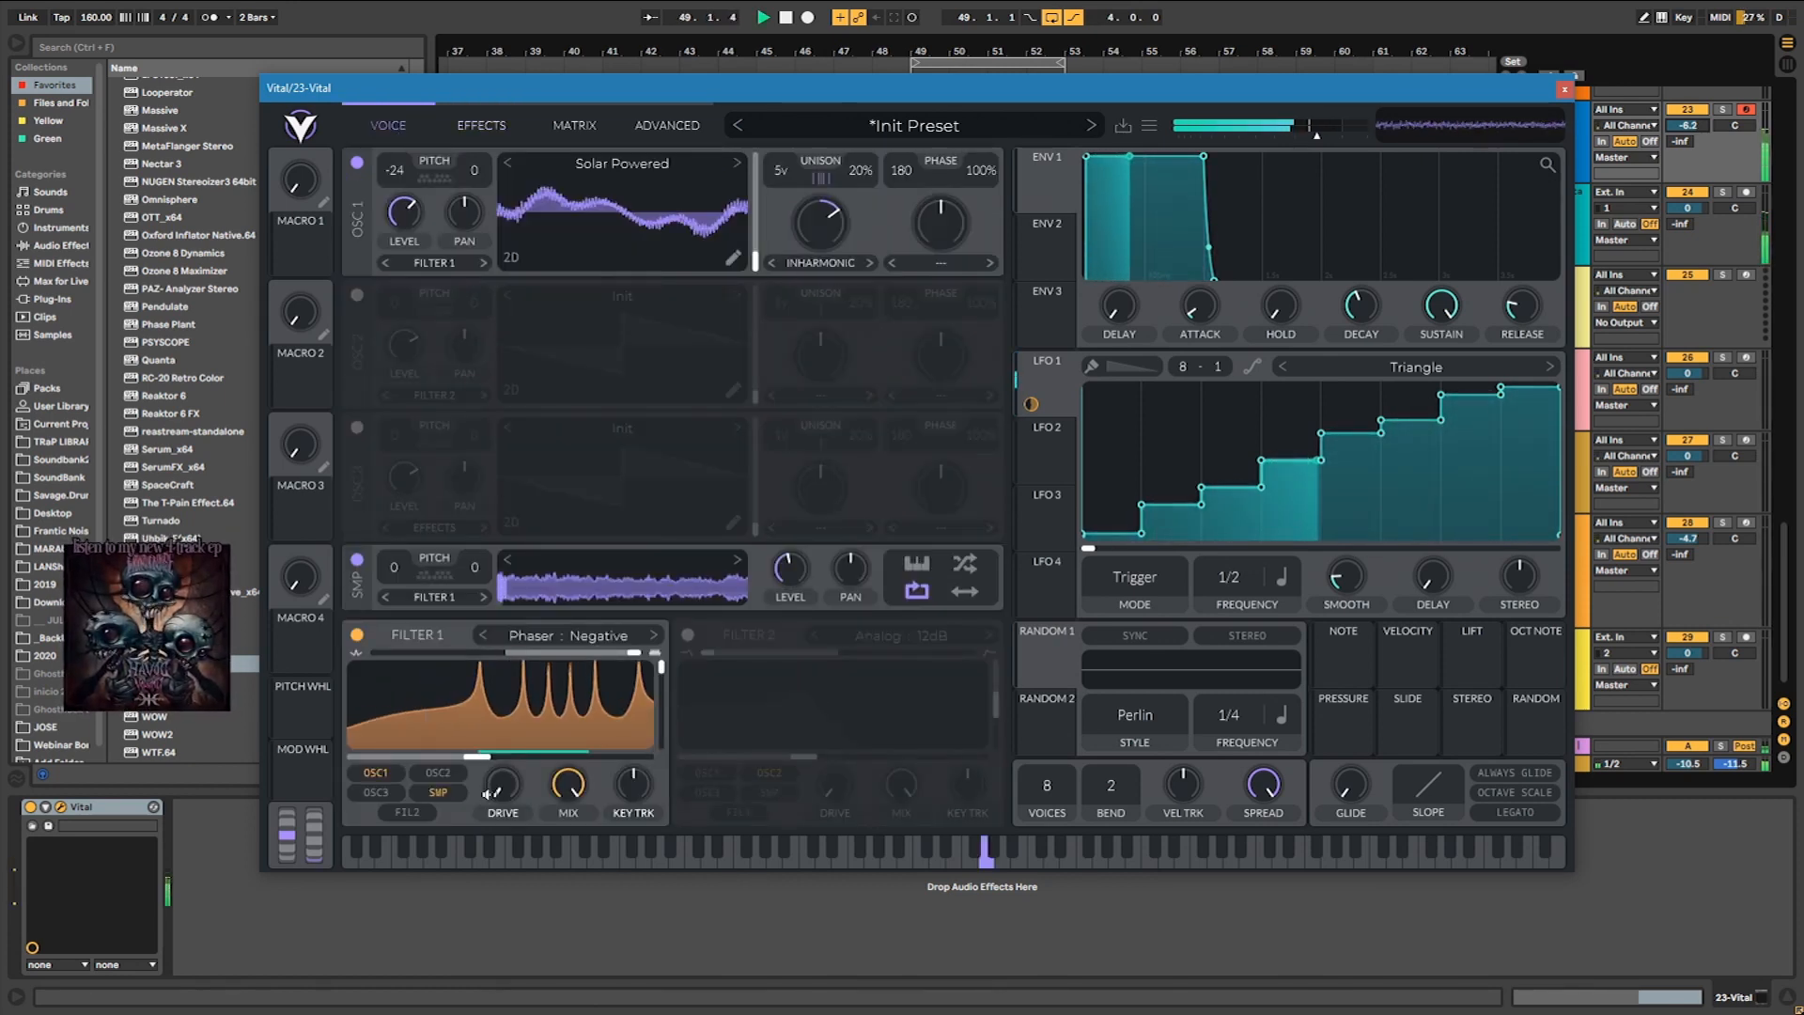
pyautogui.moveTo(478, 760); pyautogui.dragTo(550, 763)
pyautogui.click(1564, 89)
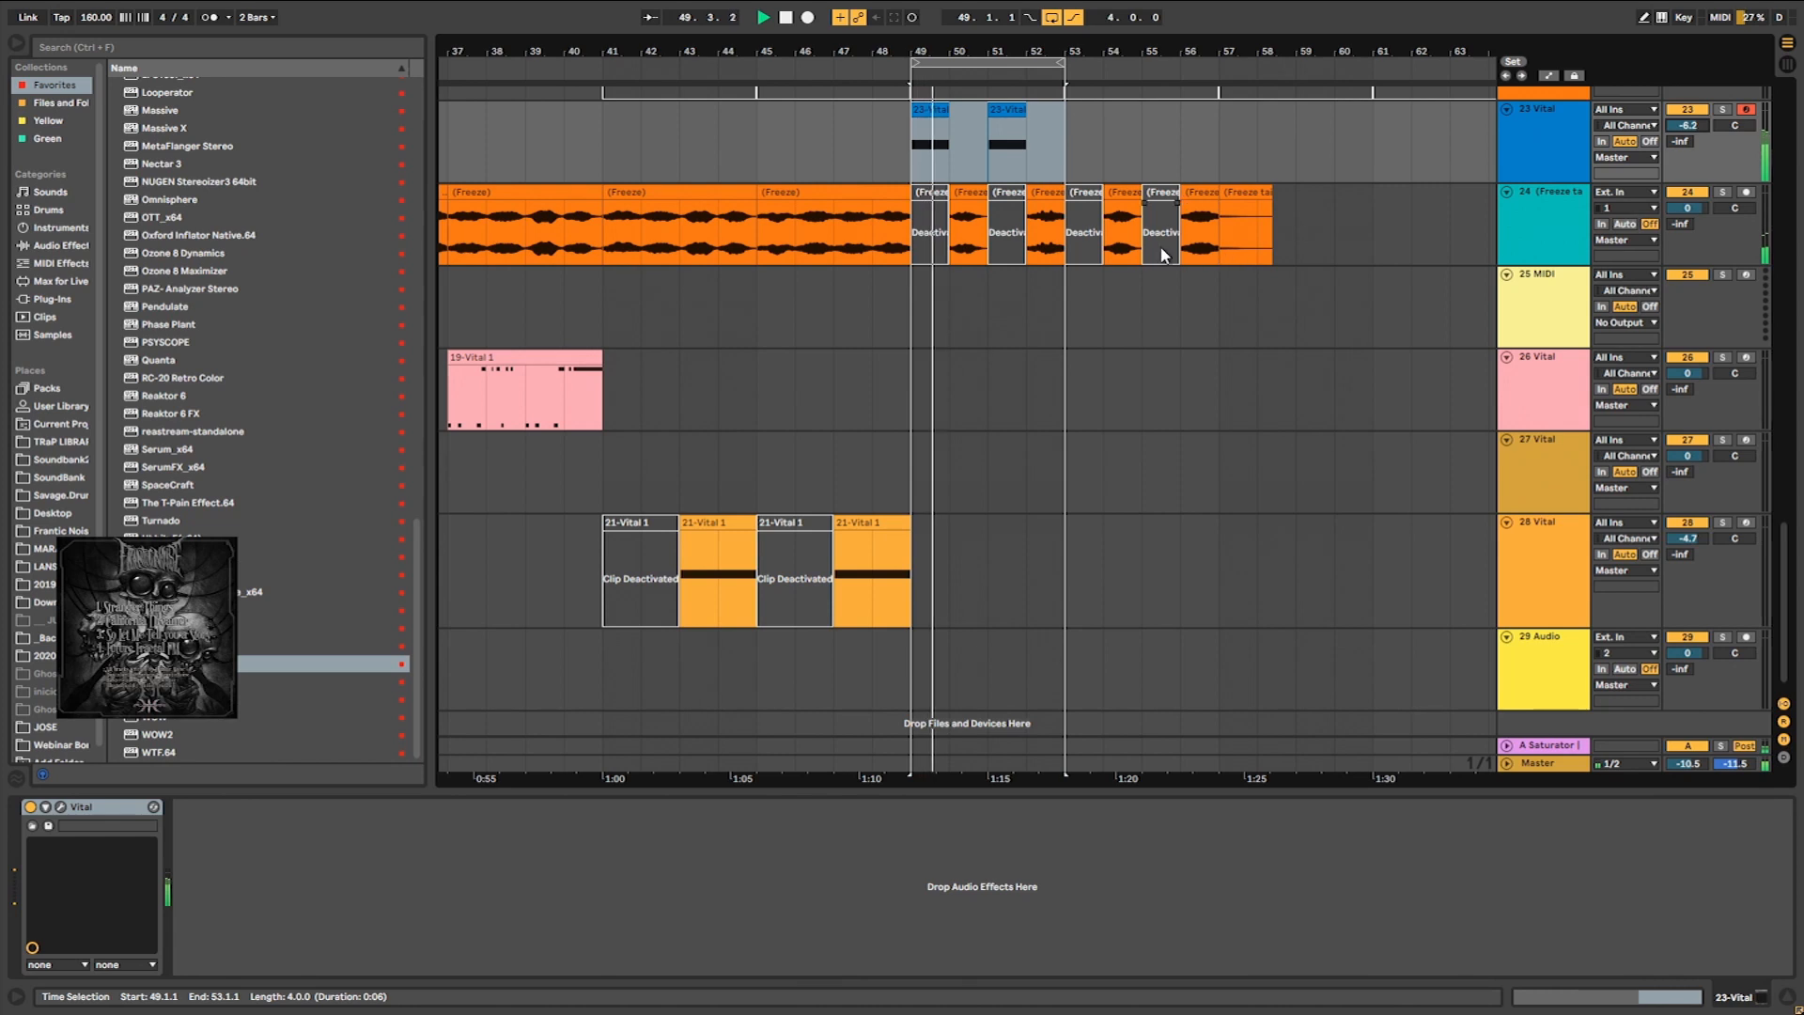
# Show automation lanes, duplicate track 23's clips from bars 49–53 to bar 53, and set the loop length to 8 bars.
pyautogui.press('a')
pyautogui.moveTo(1065, 62); pyautogui.dragTo(1259, 66)
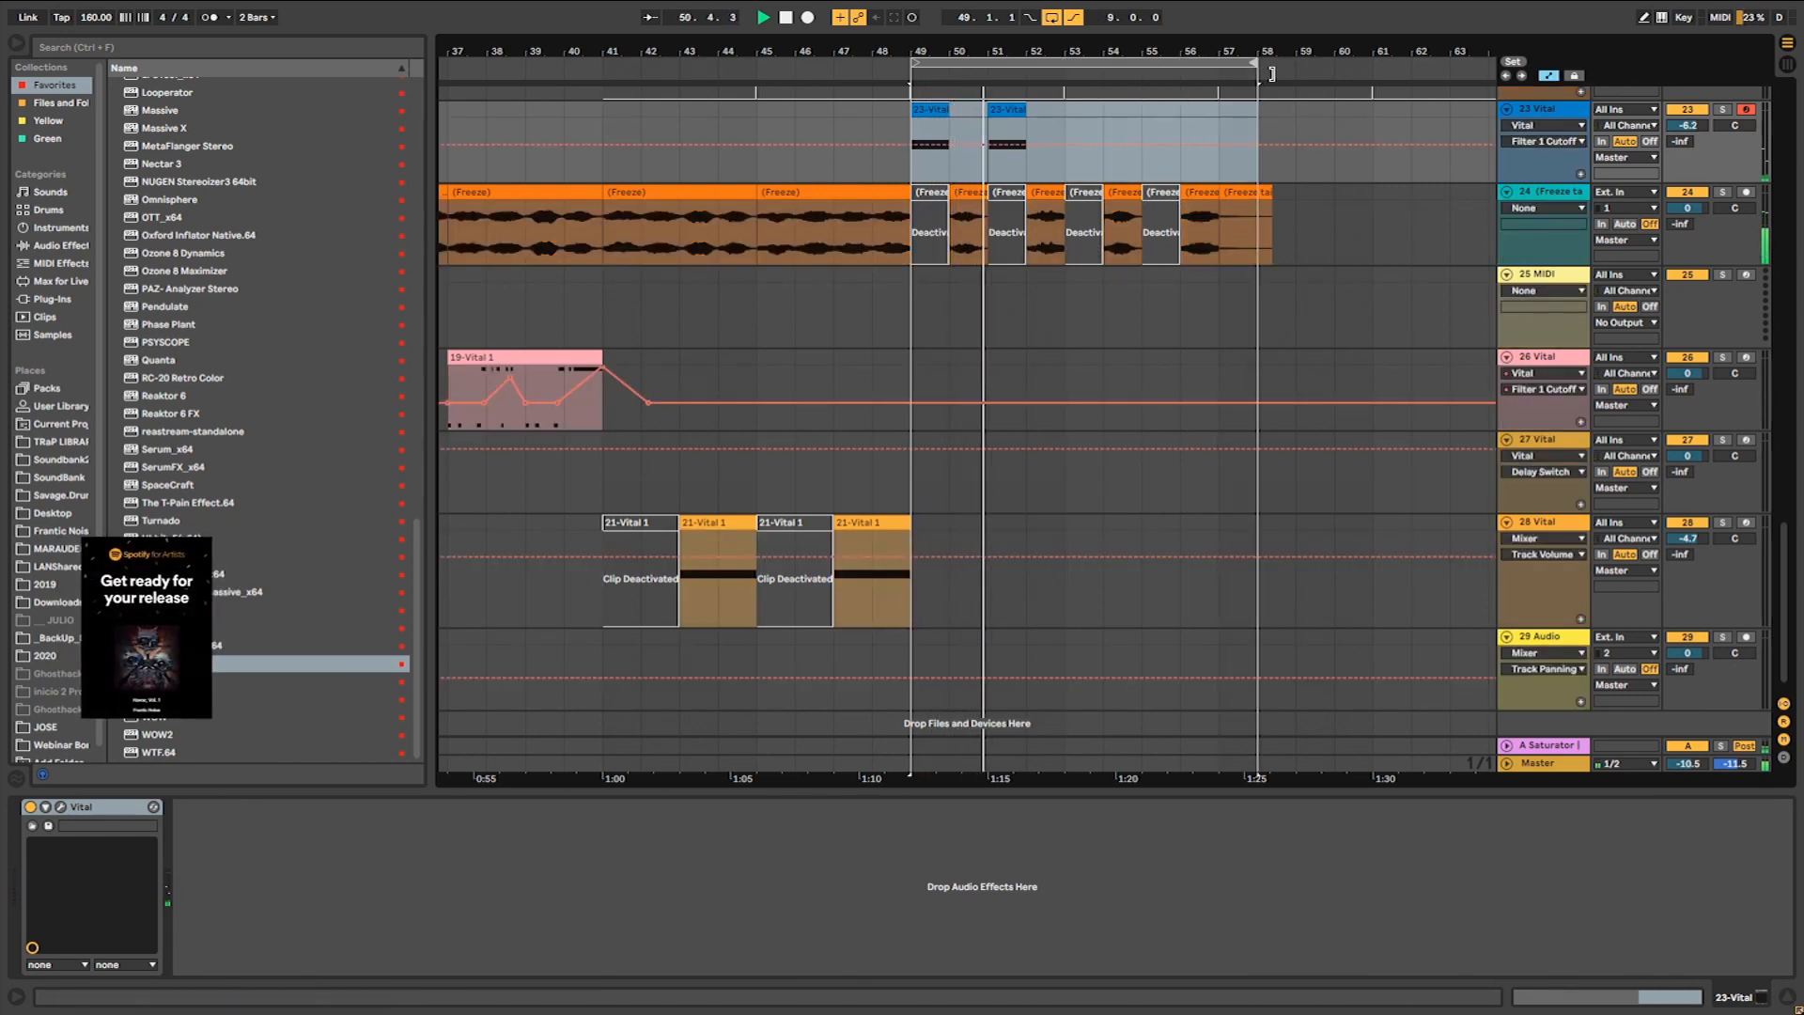
pyautogui.moveTo(1062, 111); pyautogui.dragTo(916, 111)
pyautogui.hotkey('ctrl', 'd')
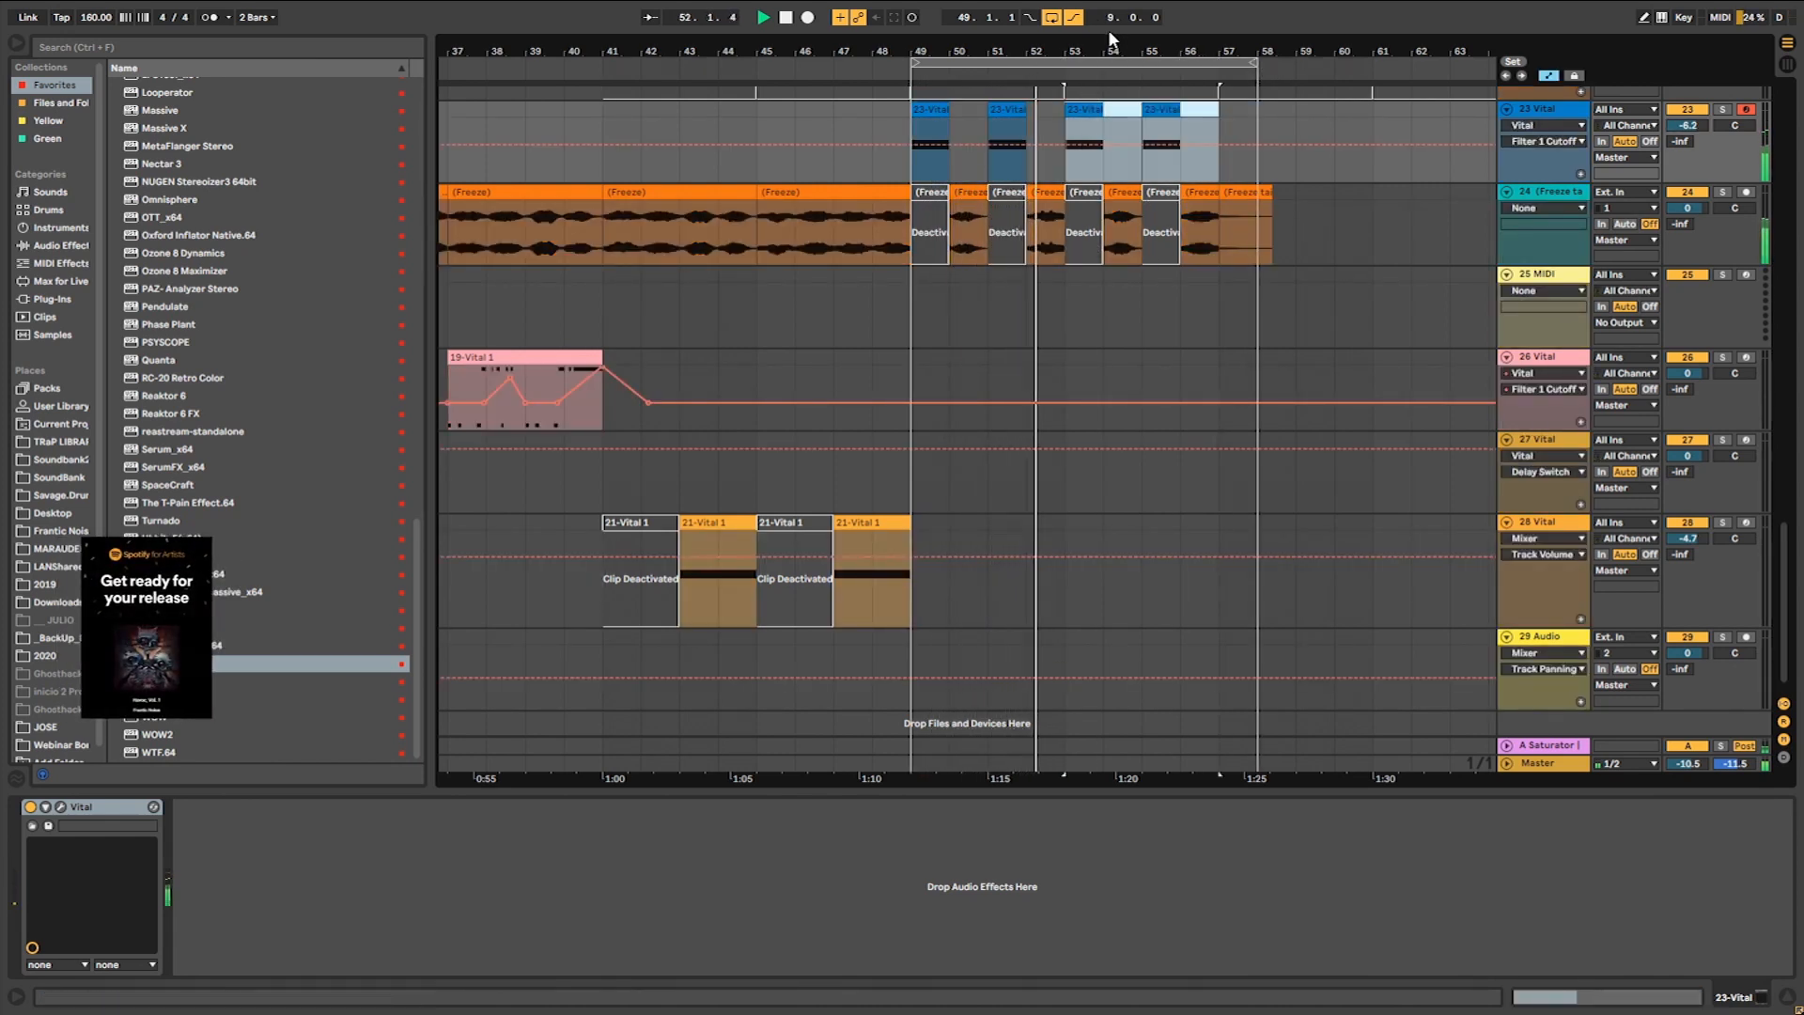
pyautogui.moveTo(1112, 18); pyautogui.dragTo(1111, 30)
# Enlarge track 23's automation lane and set Filter 1 Cutoff to about 36.4 semitones across bars 53 to 57.
pyautogui.click(1083, 154)
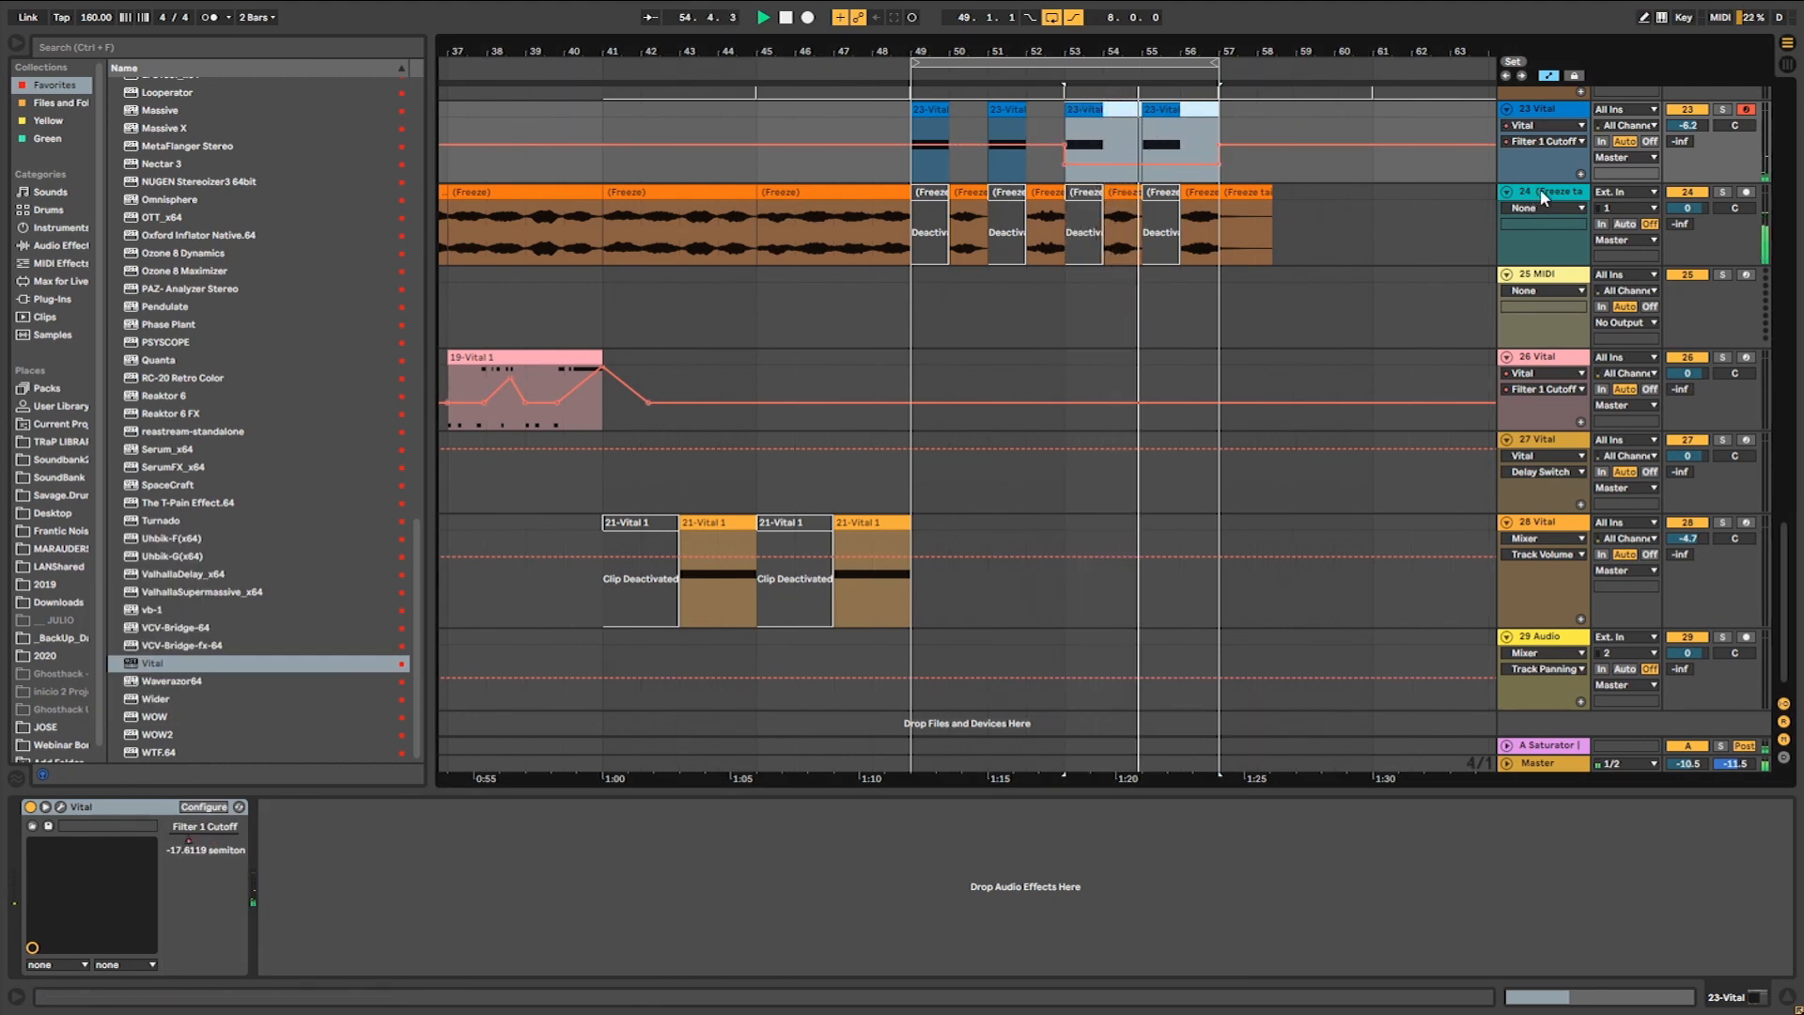
pyautogui.moveTo(1554, 178); pyautogui.dragTo(1555, 388)
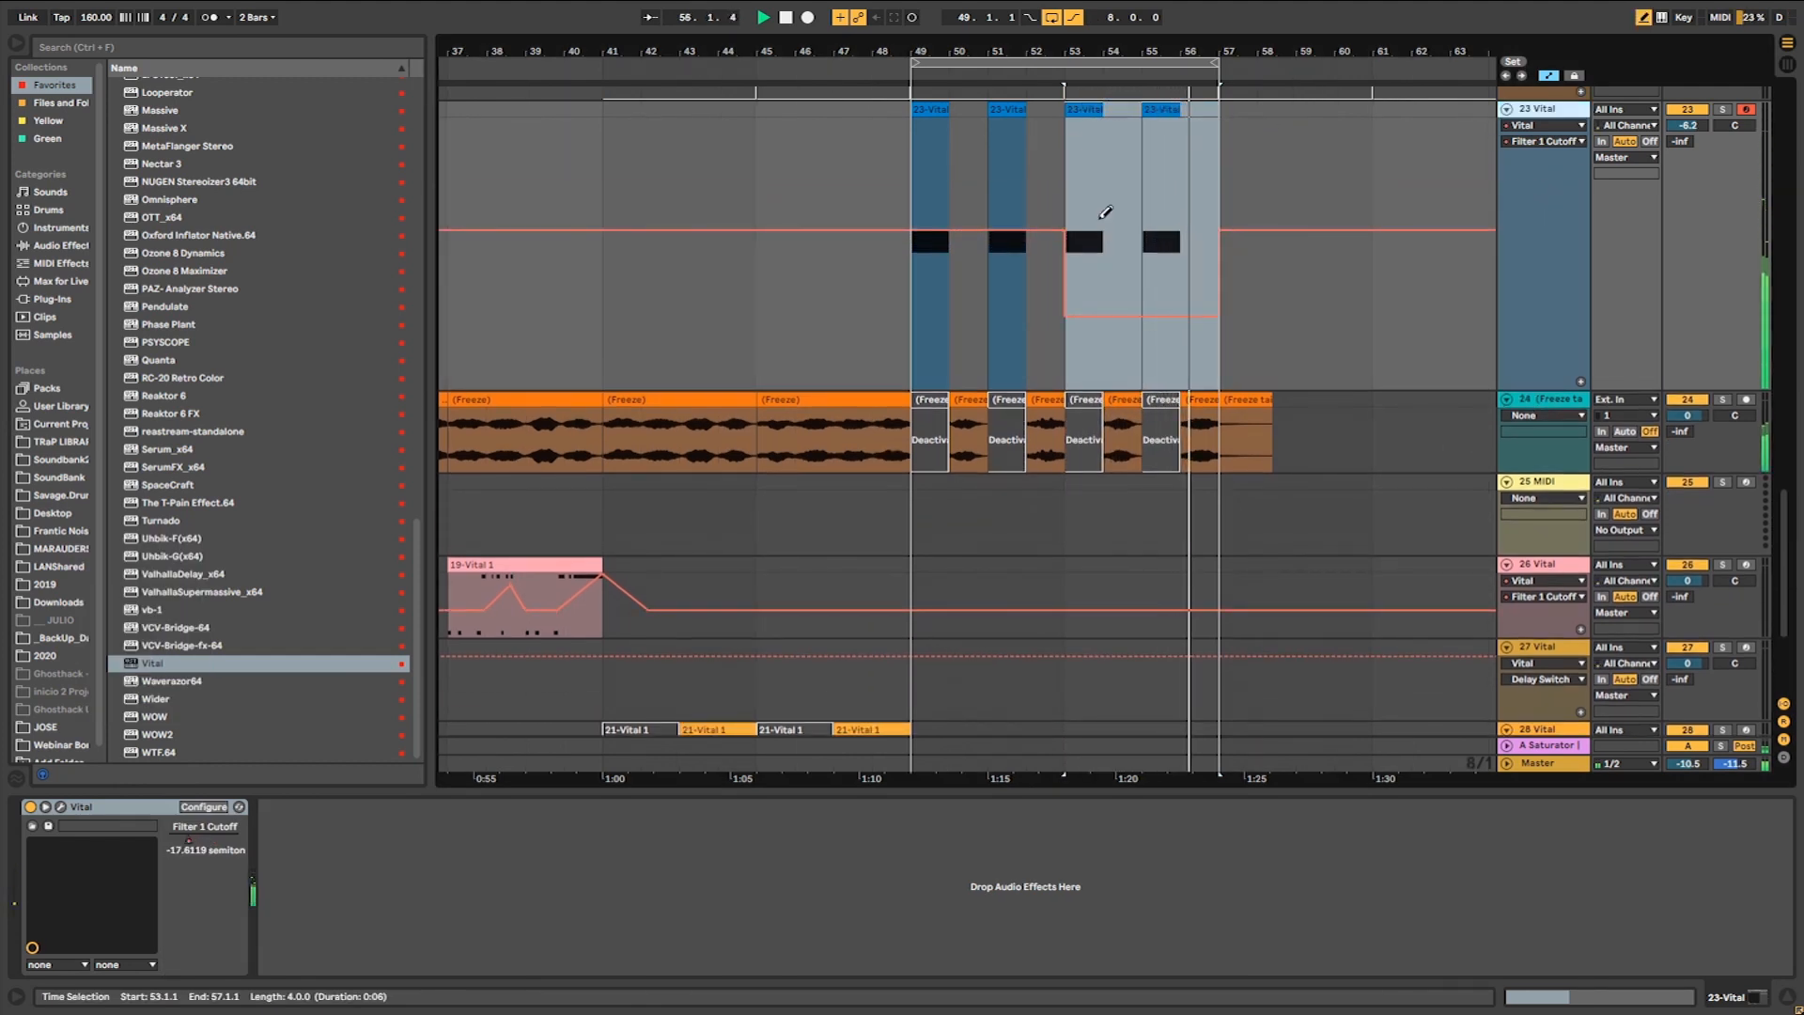
pyautogui.press('b')
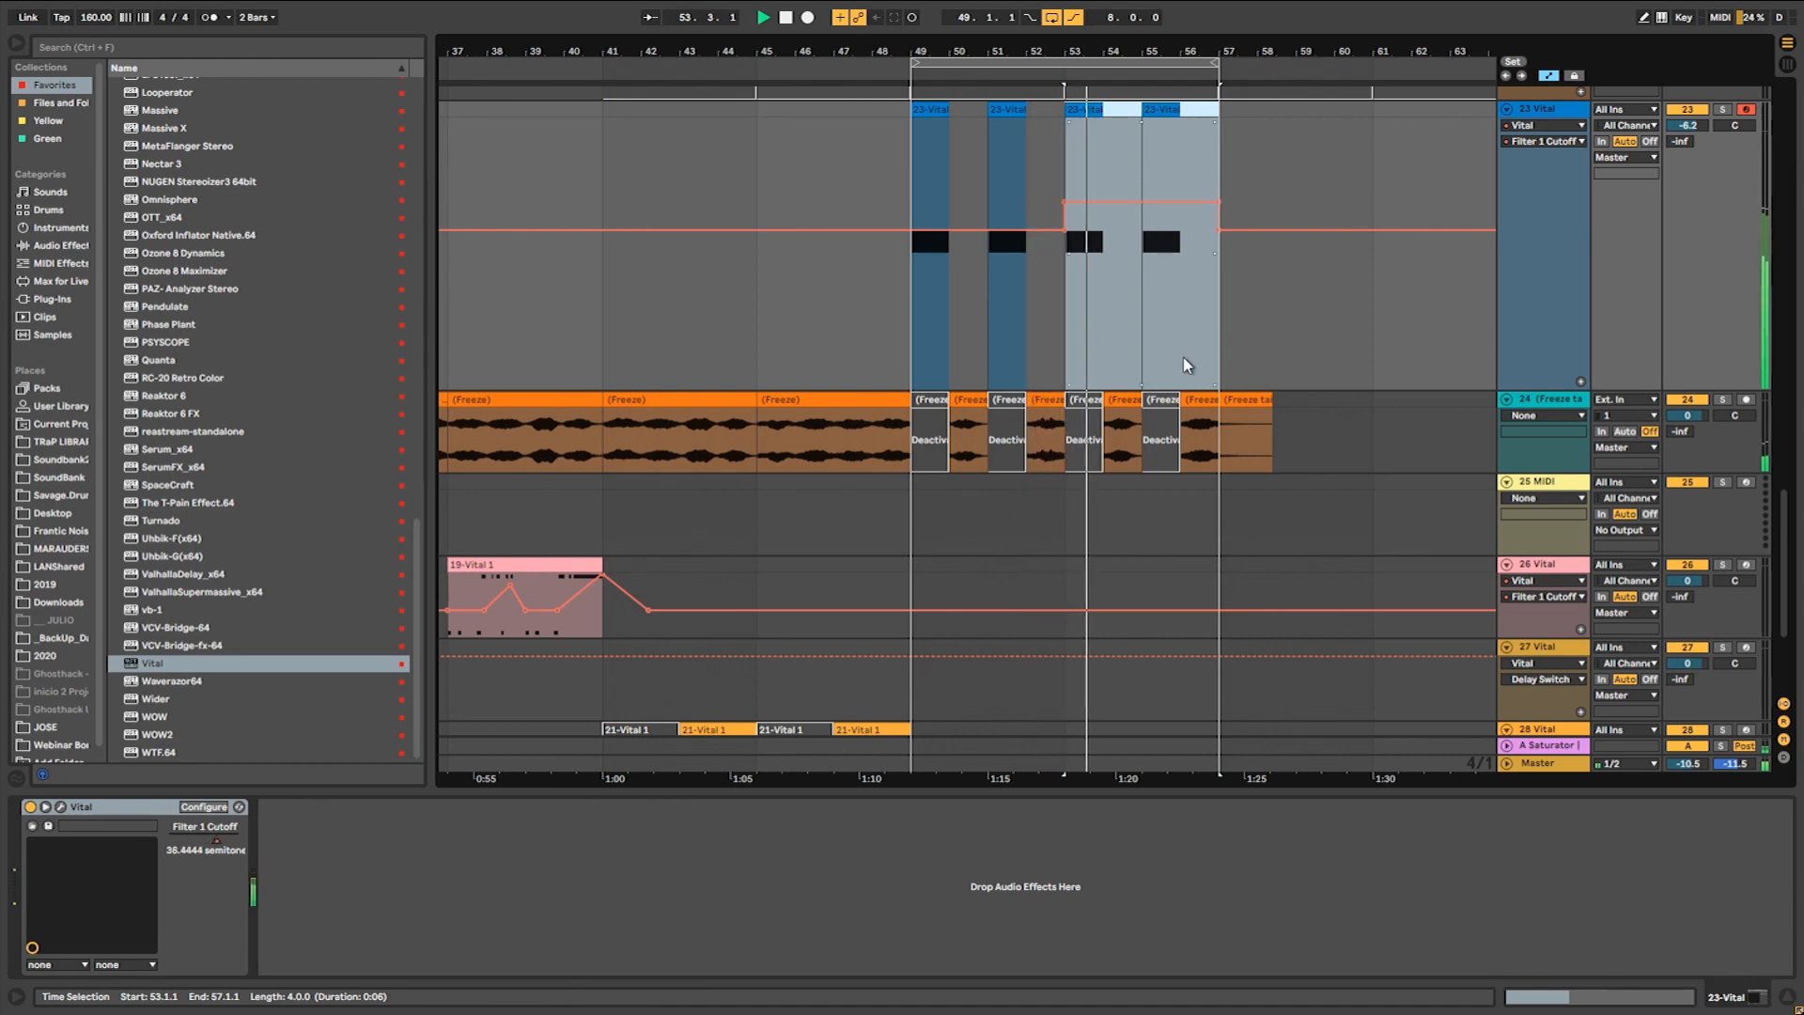
pyautogui.scroll(5, 1160, 358)
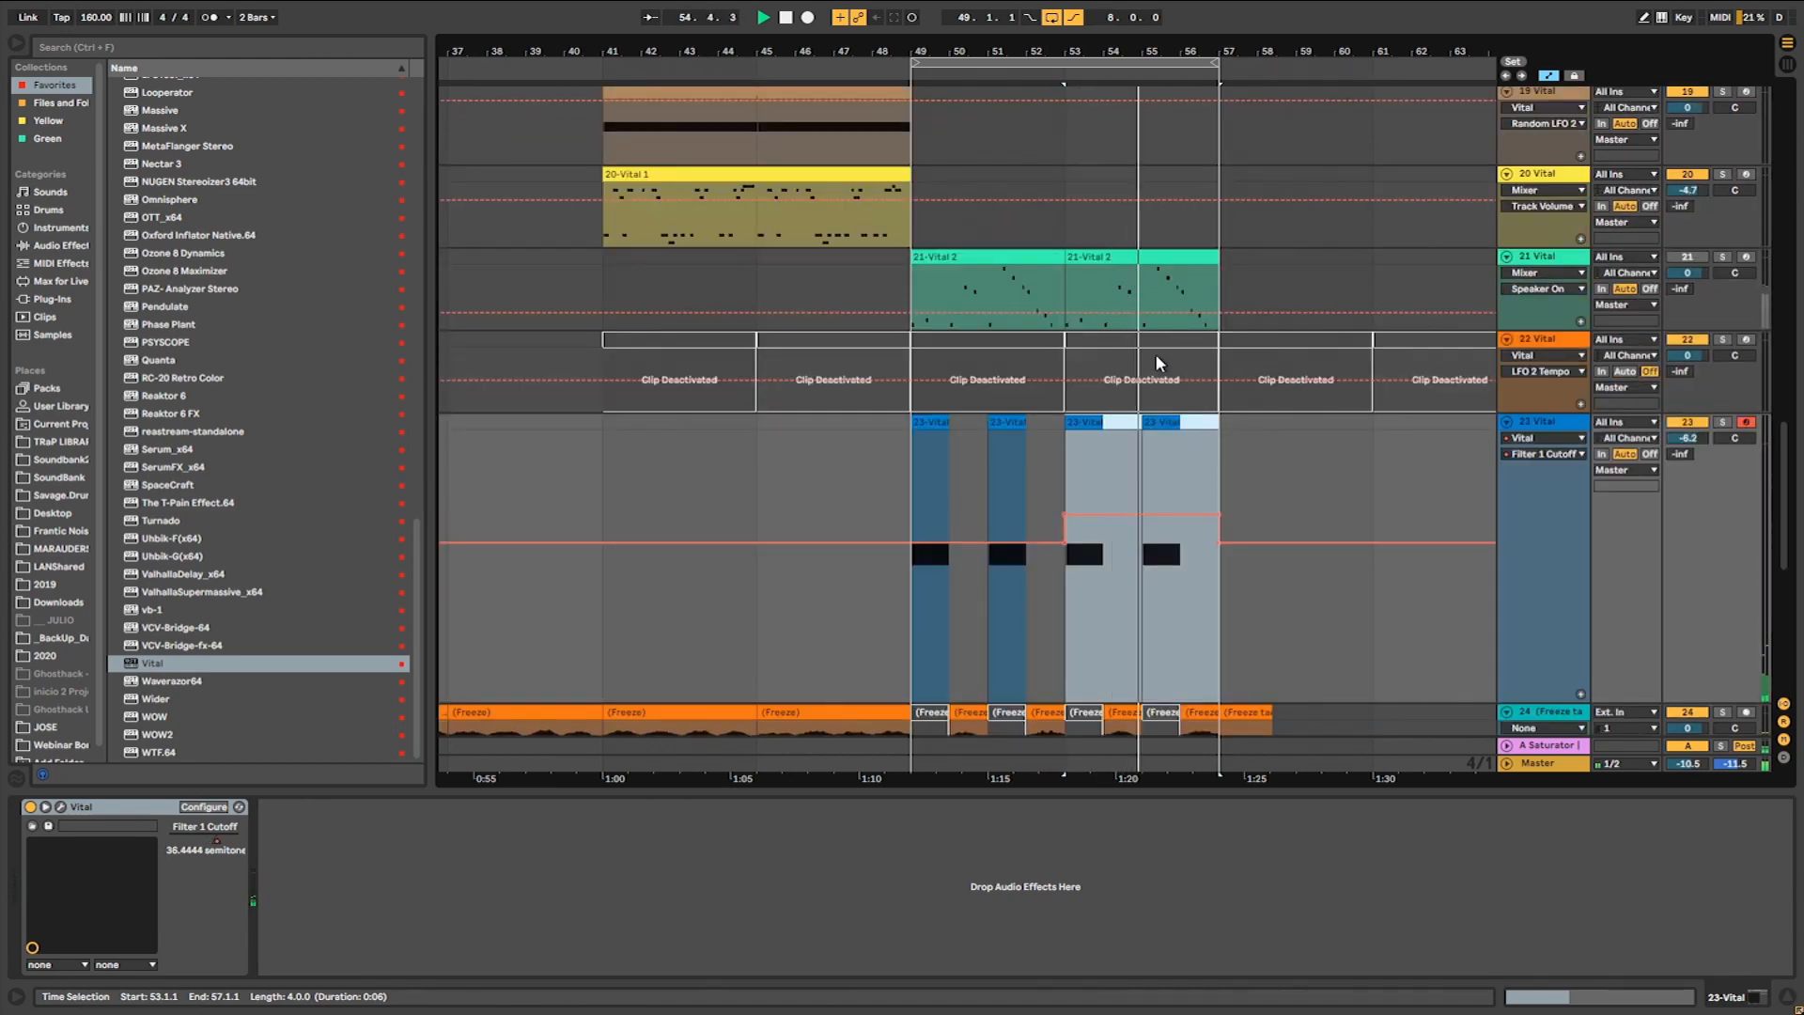
pyautogui.scroll(-8, 1157, 357)
pyautogui.scroll(3, 1154, 353)
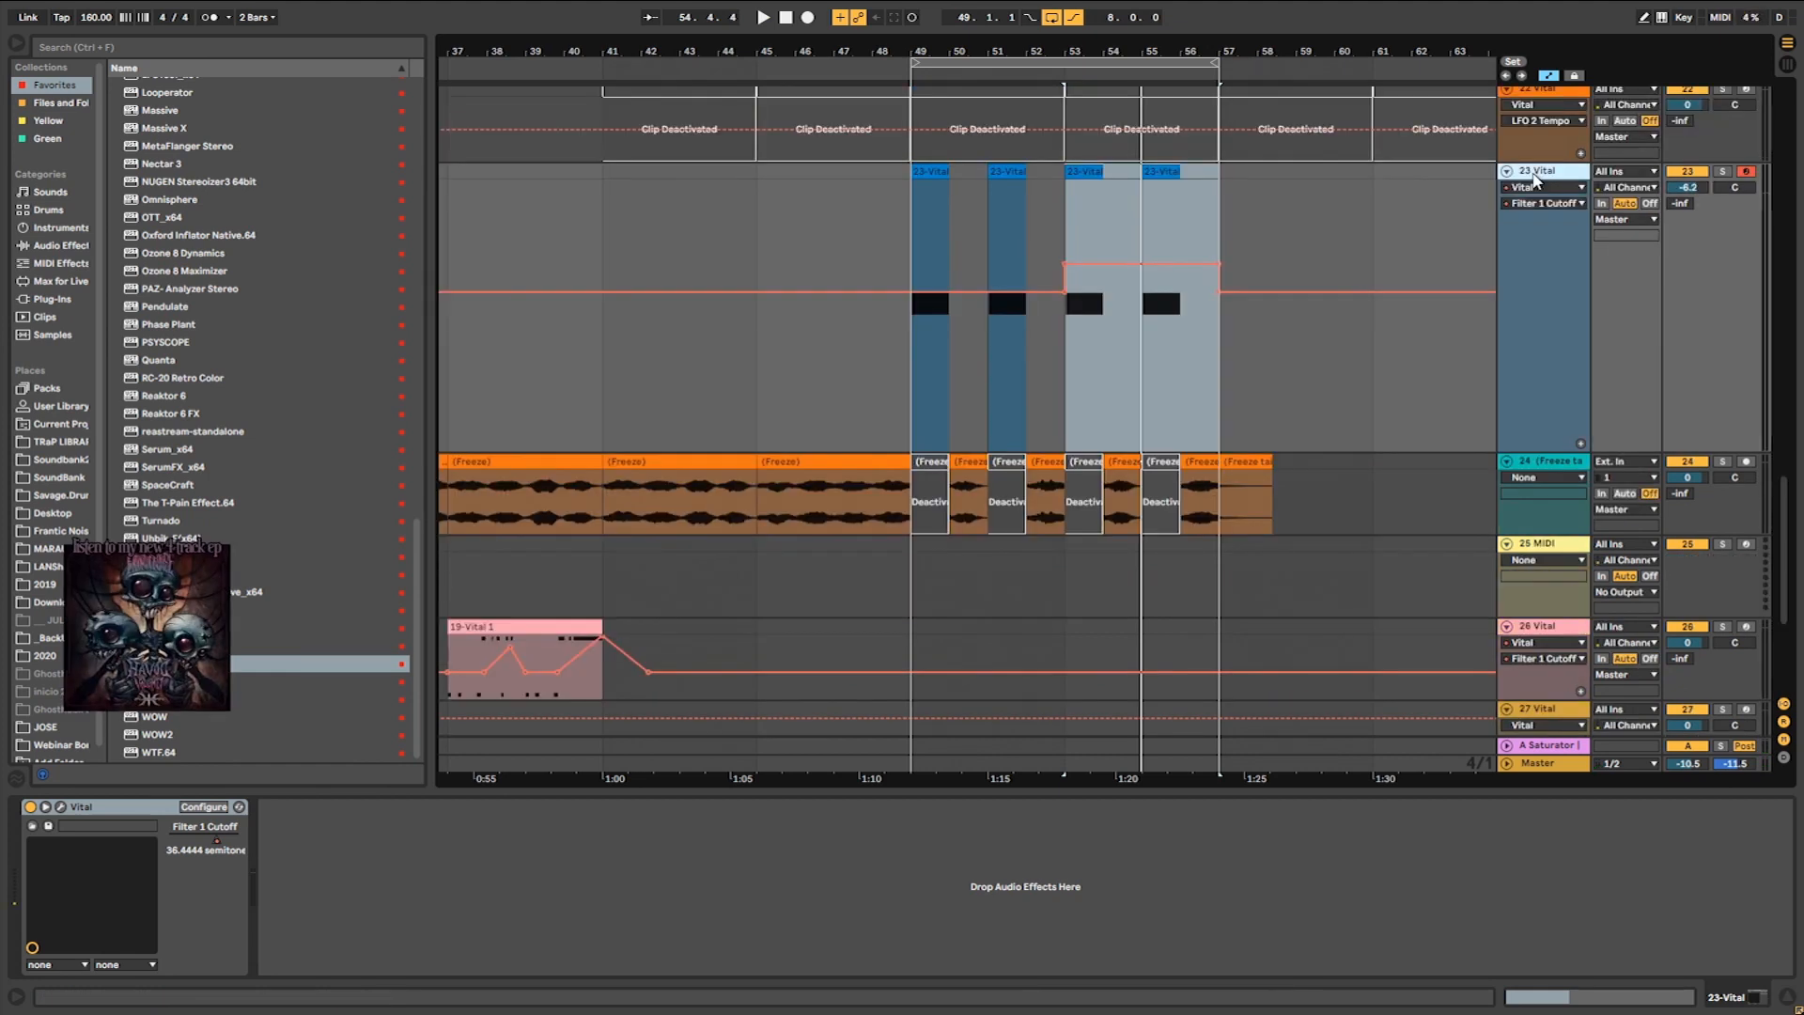
# Insert a MIDI track below track 23 with a new Vital instance and a copied clip at bar 49, and solo it.
pyautogui.hotkey('ctrl', 'shift', 't')
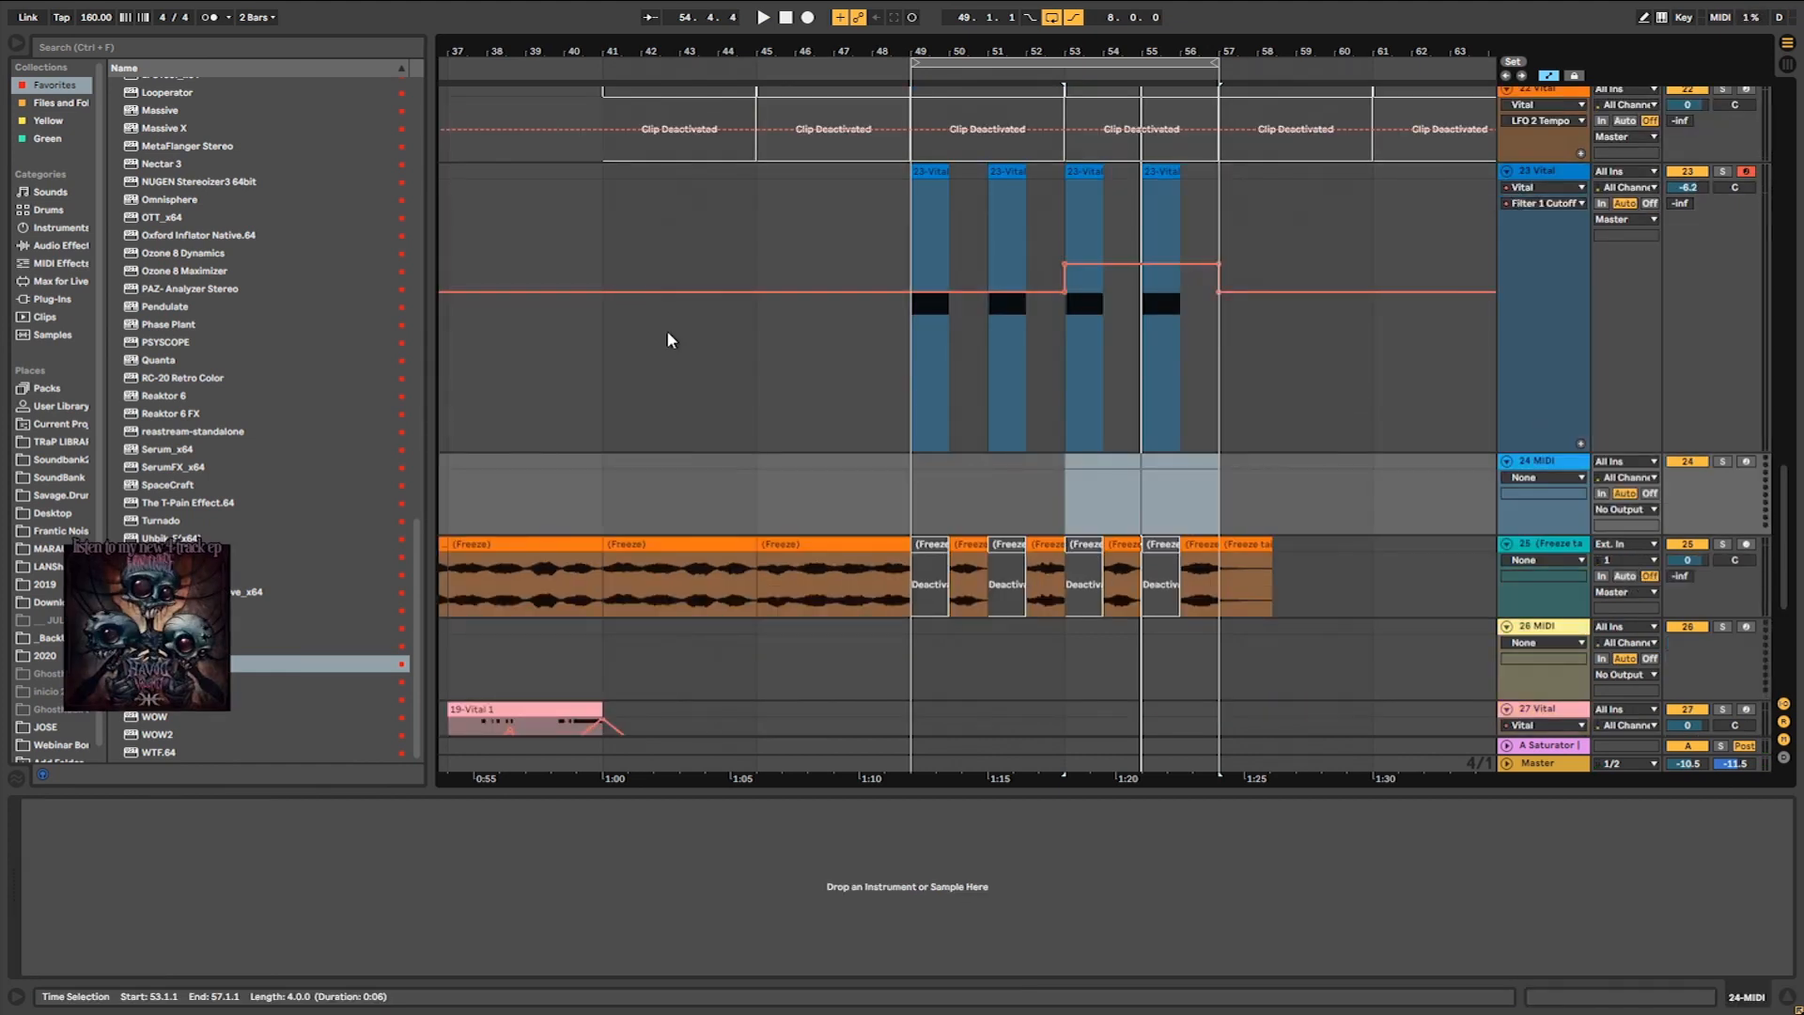
pyautogui.hotkey('ctrl', 'f')
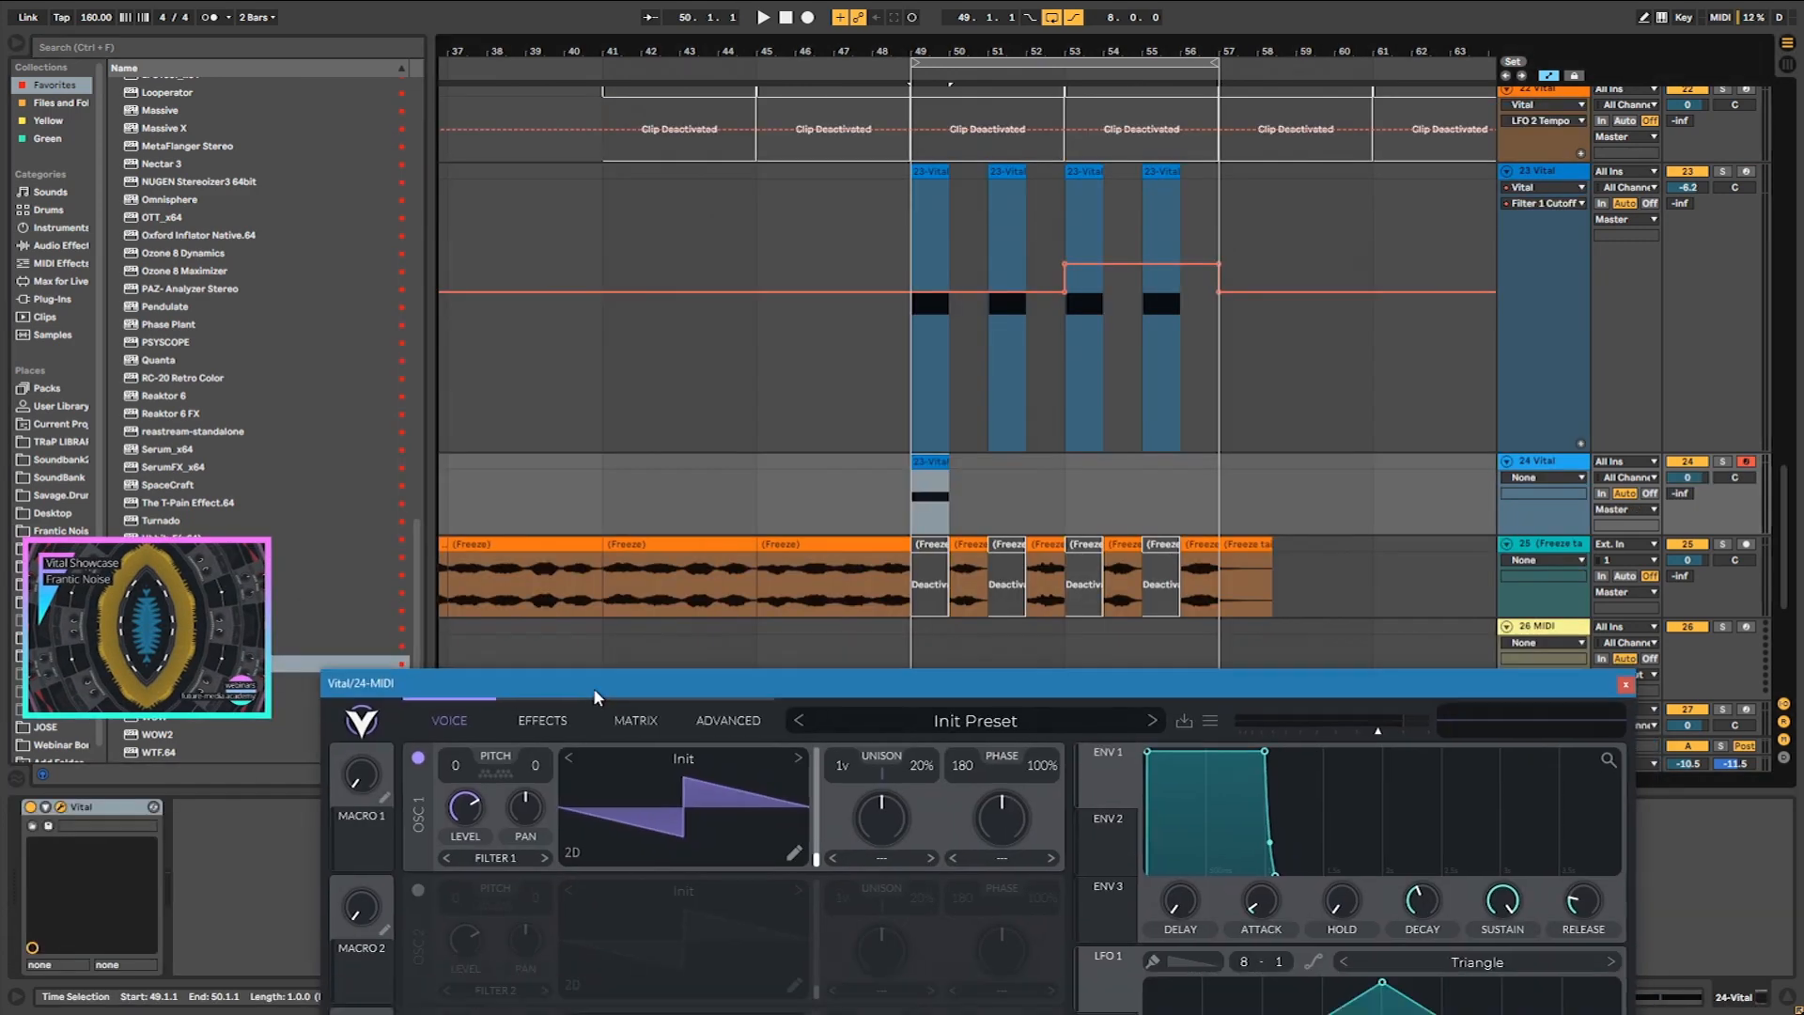
pyautogui.moveTo(595, 691); pyautogui.dragTo(478, 443)
pyautogui.click(1721, 461)
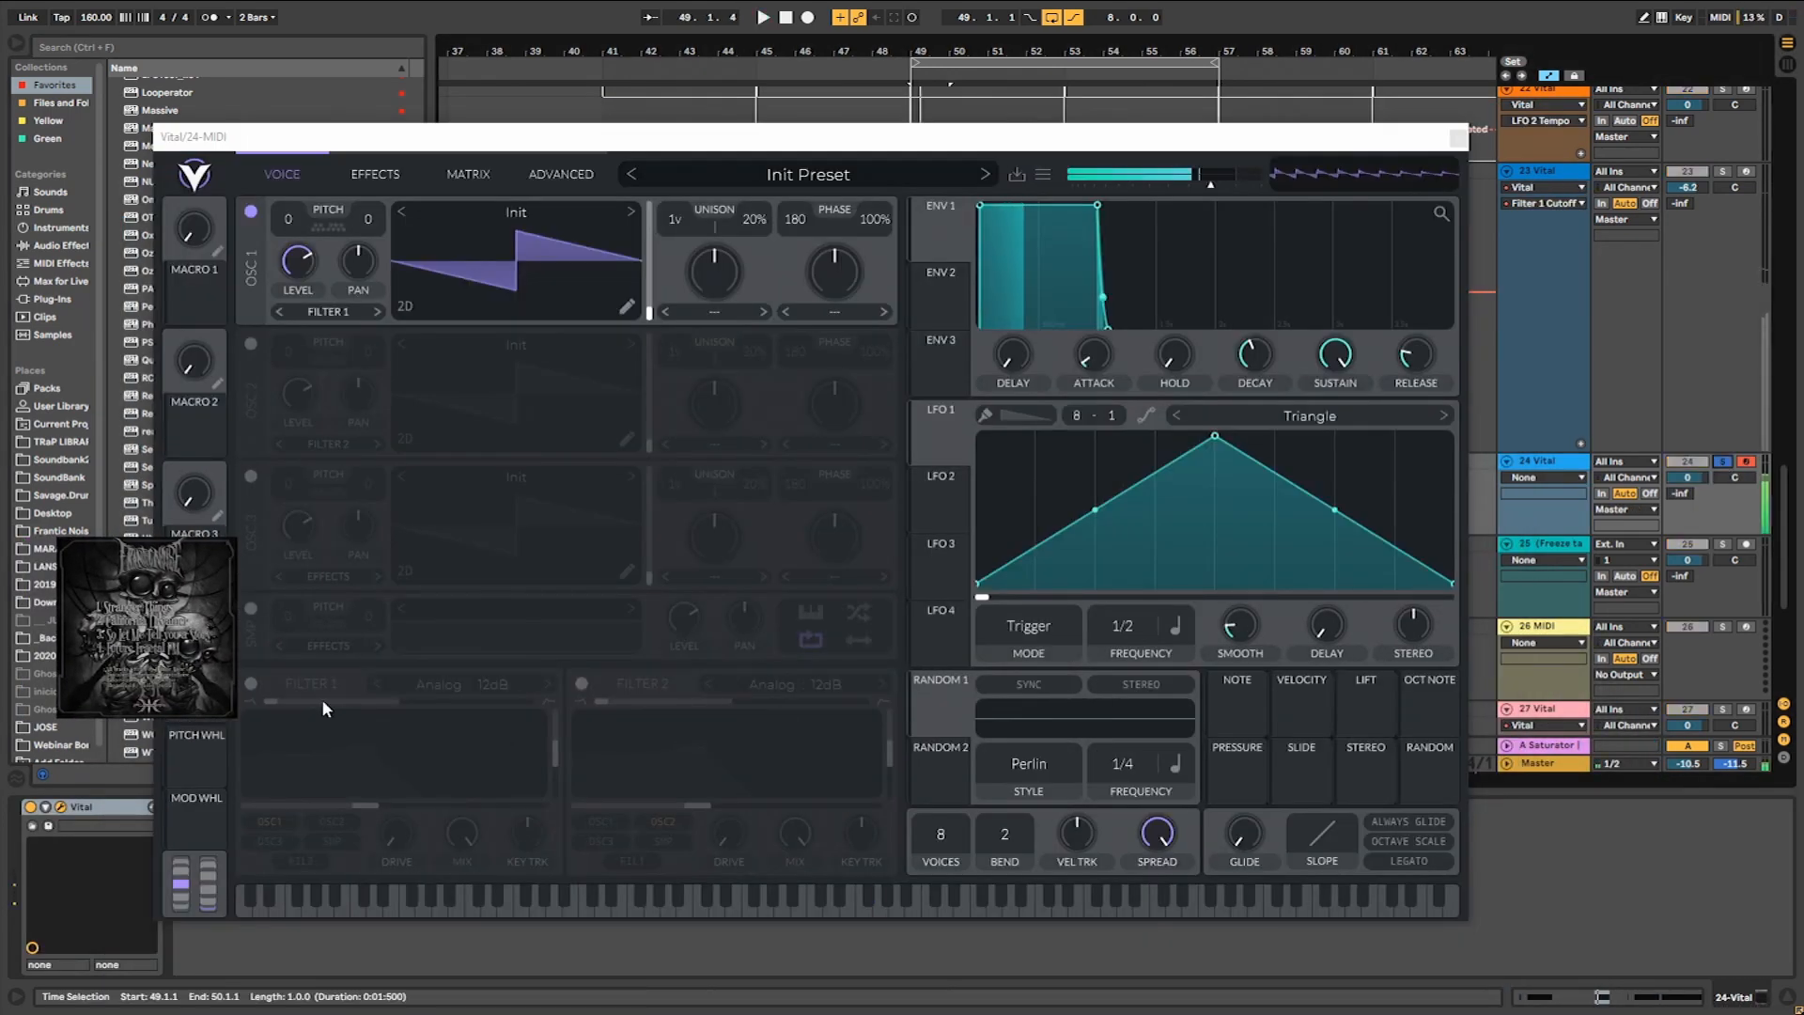
# Enable filter 1, modulate its cutoff with an eight-step ascending LFO 1 shape, and raise the resonance to maximum during playback.
pyautogui.click(252, 684)
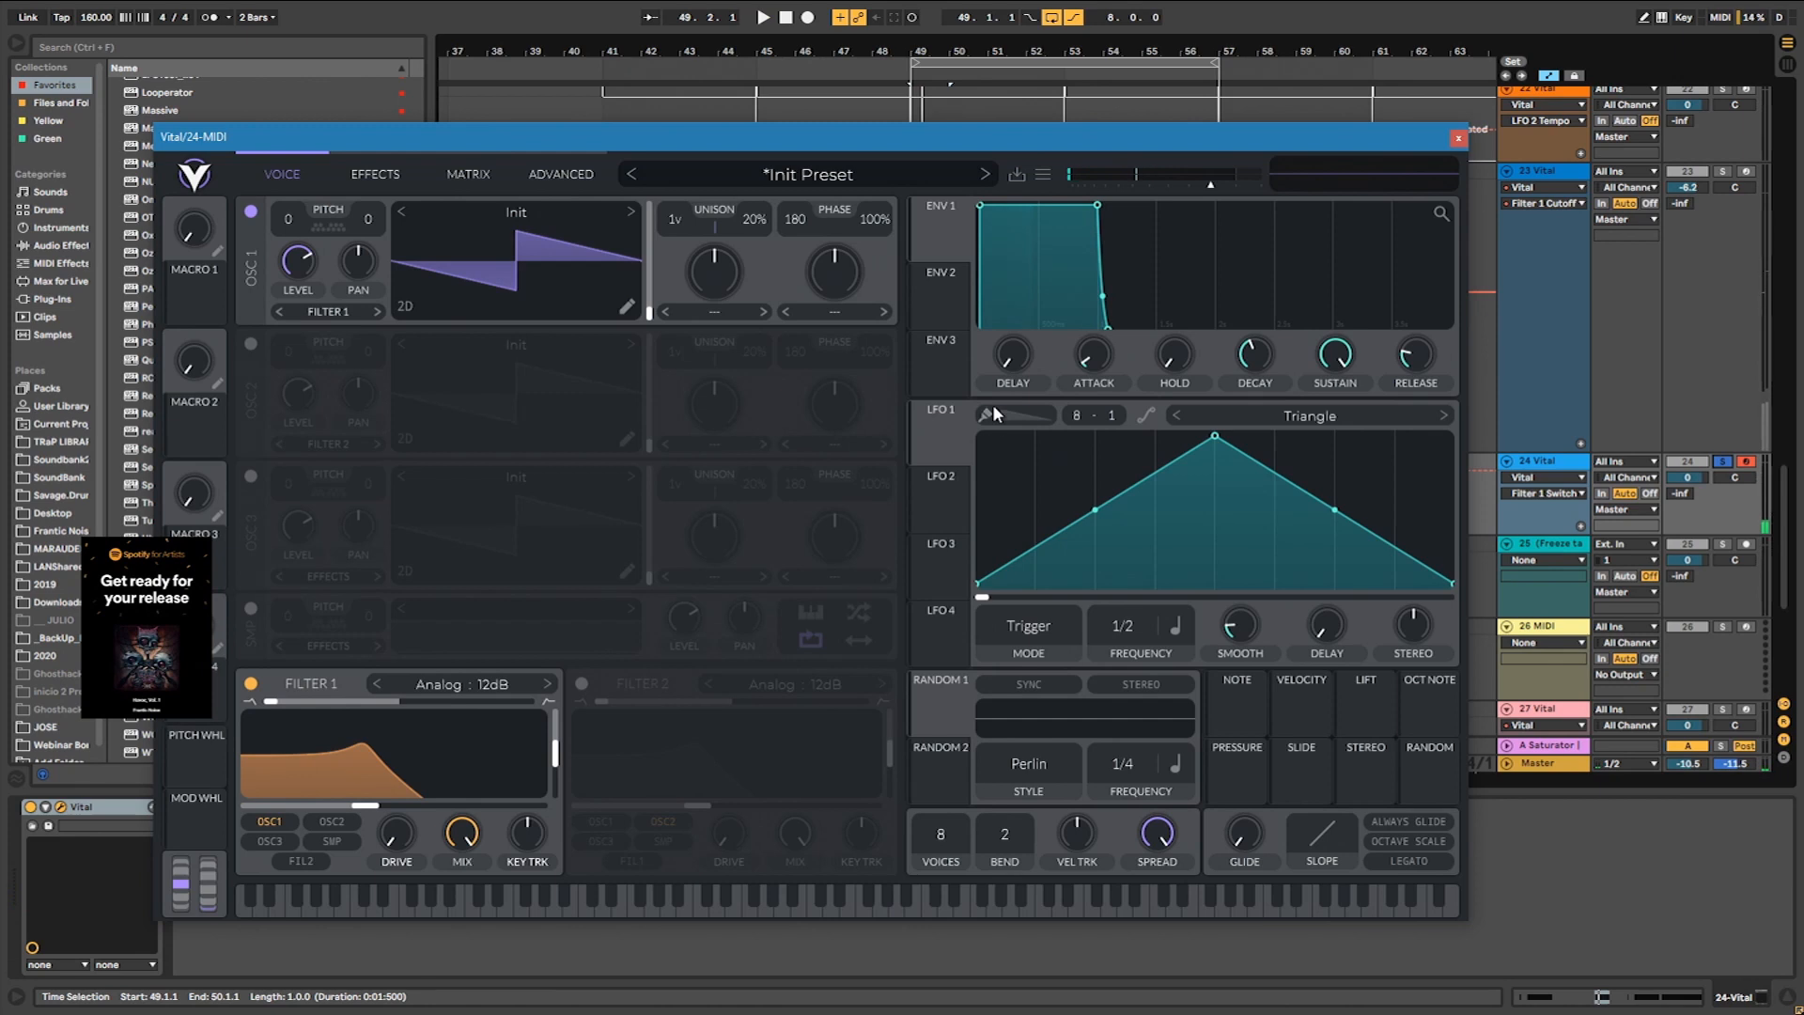
pyautogui.click(1014, 441)
pyautogui.moveTo(994, 567); pyautogui.dragTo(1479, 430)
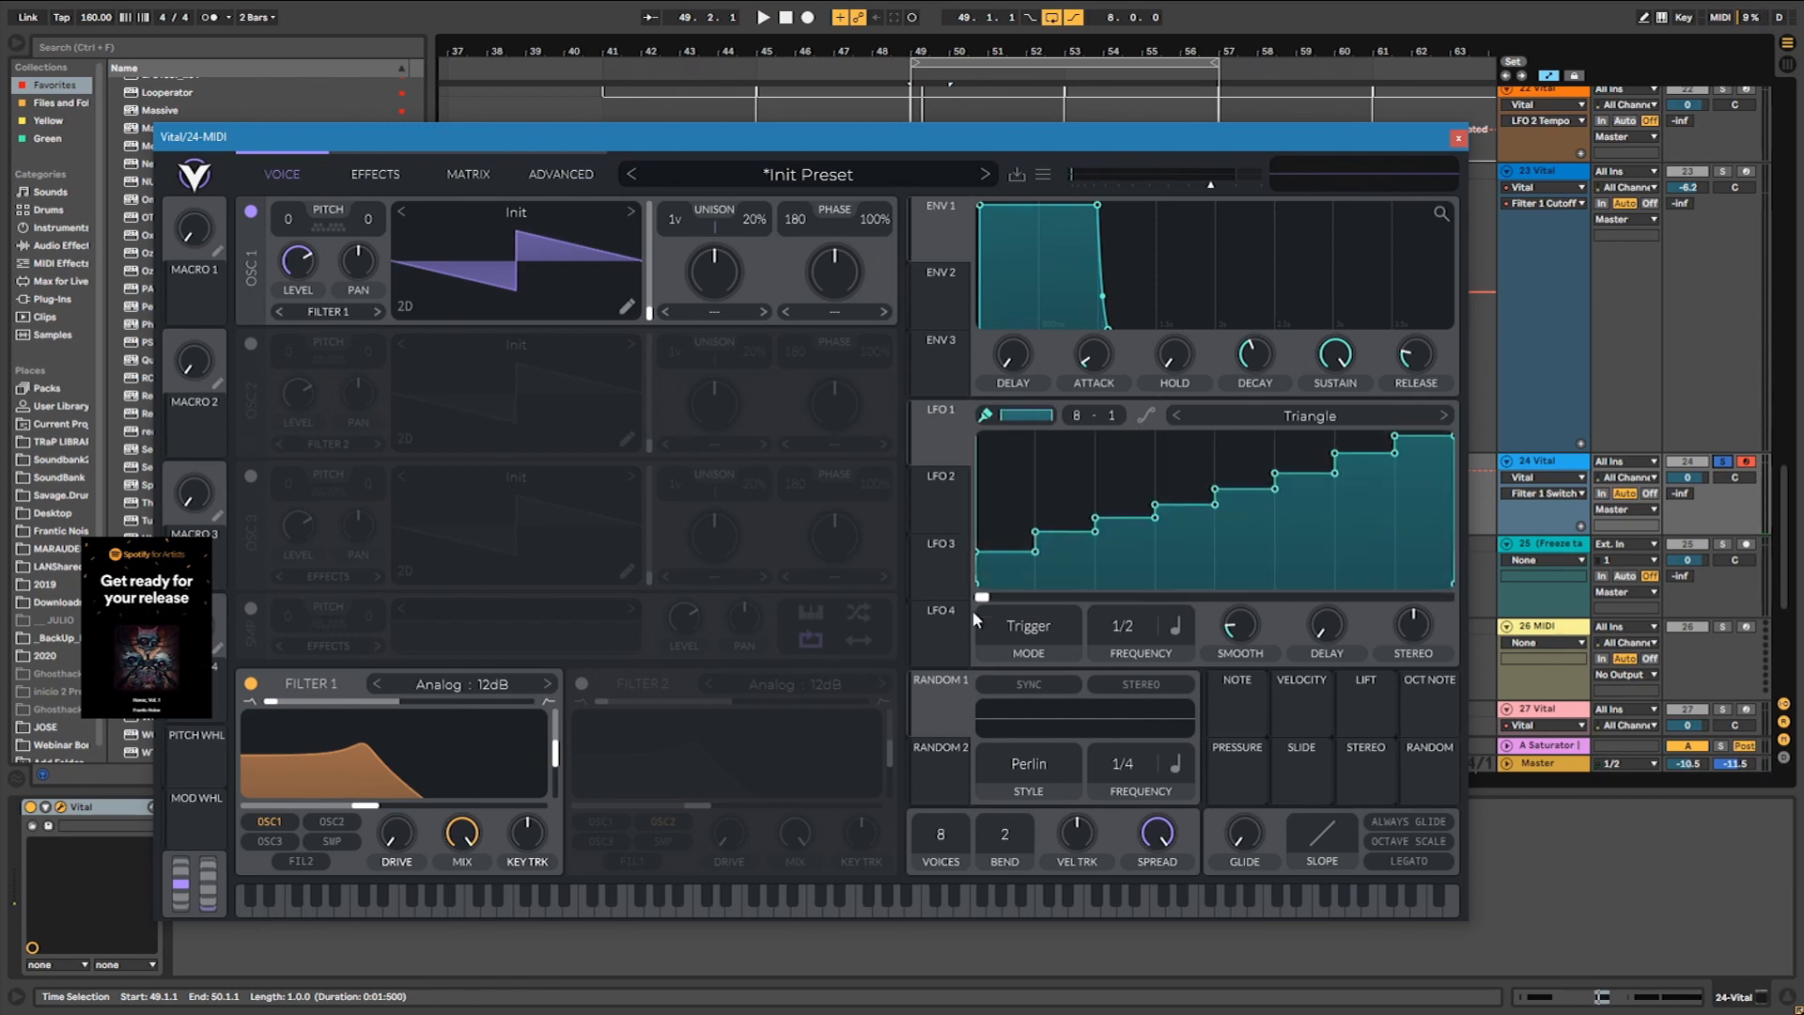
pyautogui.moveTo(944, 461); pyautogui.dragTo(393, 803)
pyautogui.press('space')
pyautogui.moveTo(555, 753); pyautogui.dragTo(577, 628)
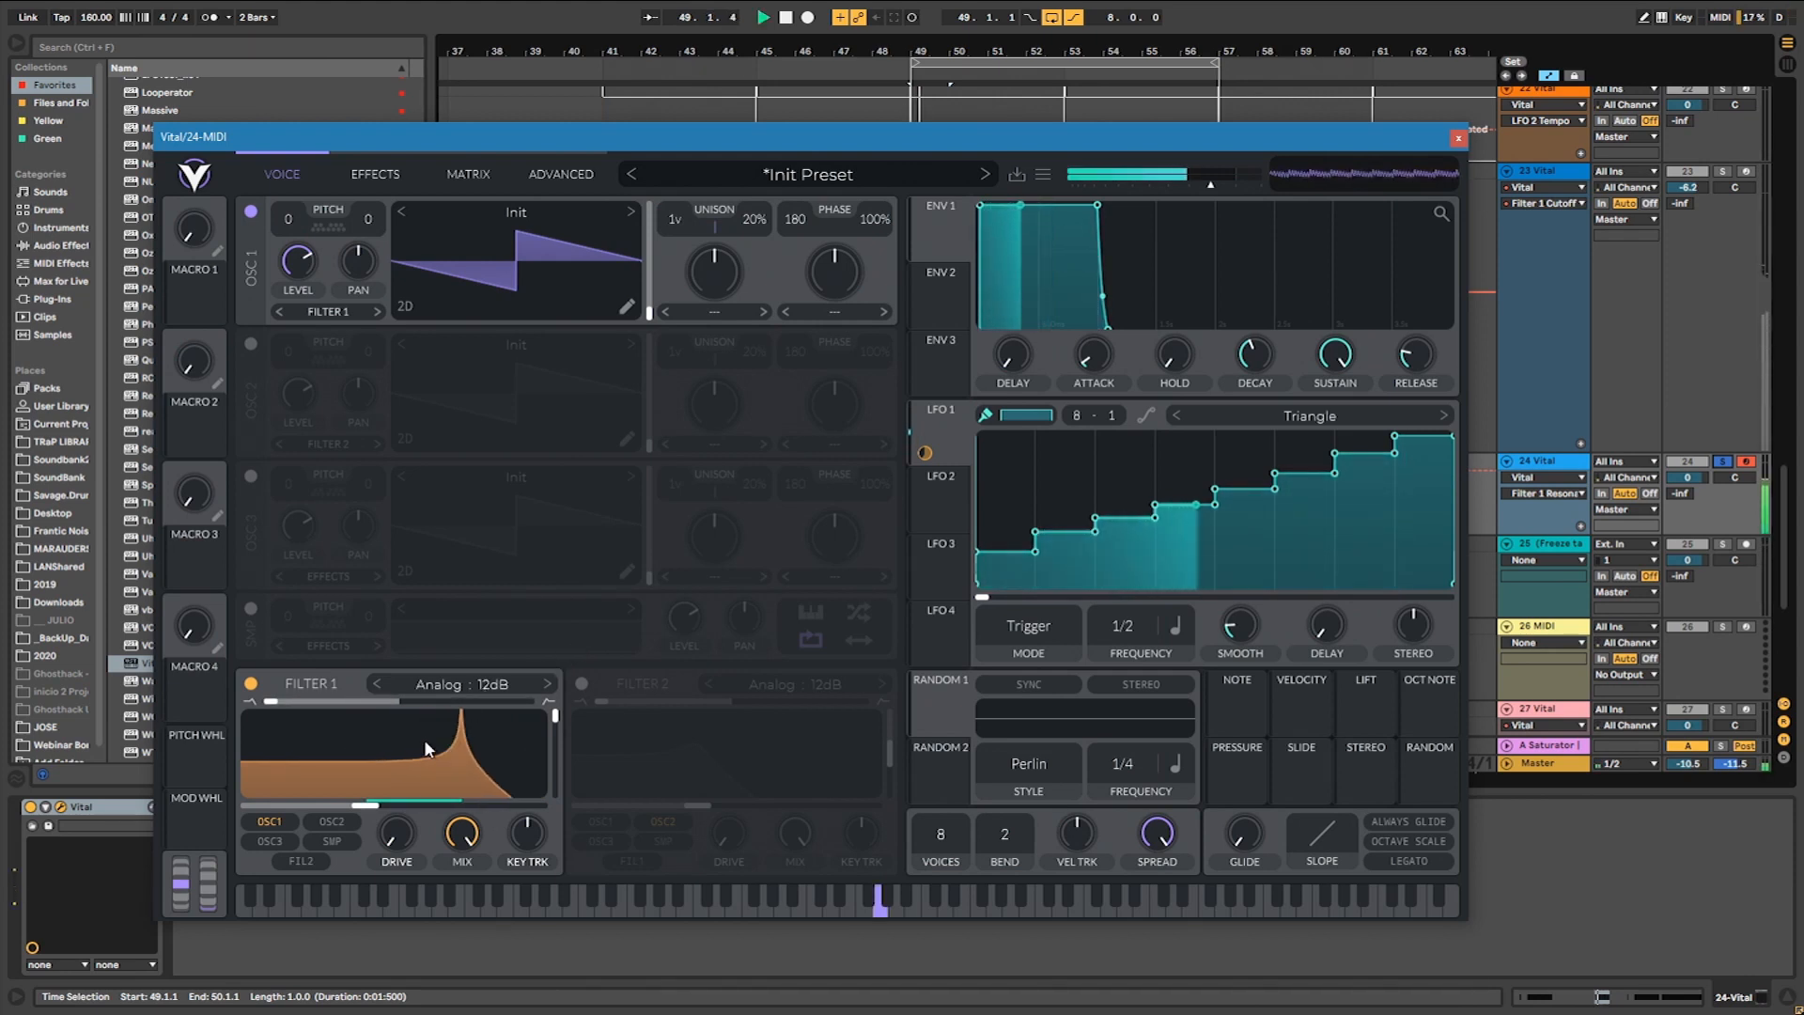
# Switch from oscillator 1 to the sampler and route the sampler into filter 1.
pyautogui.click(251, 212)
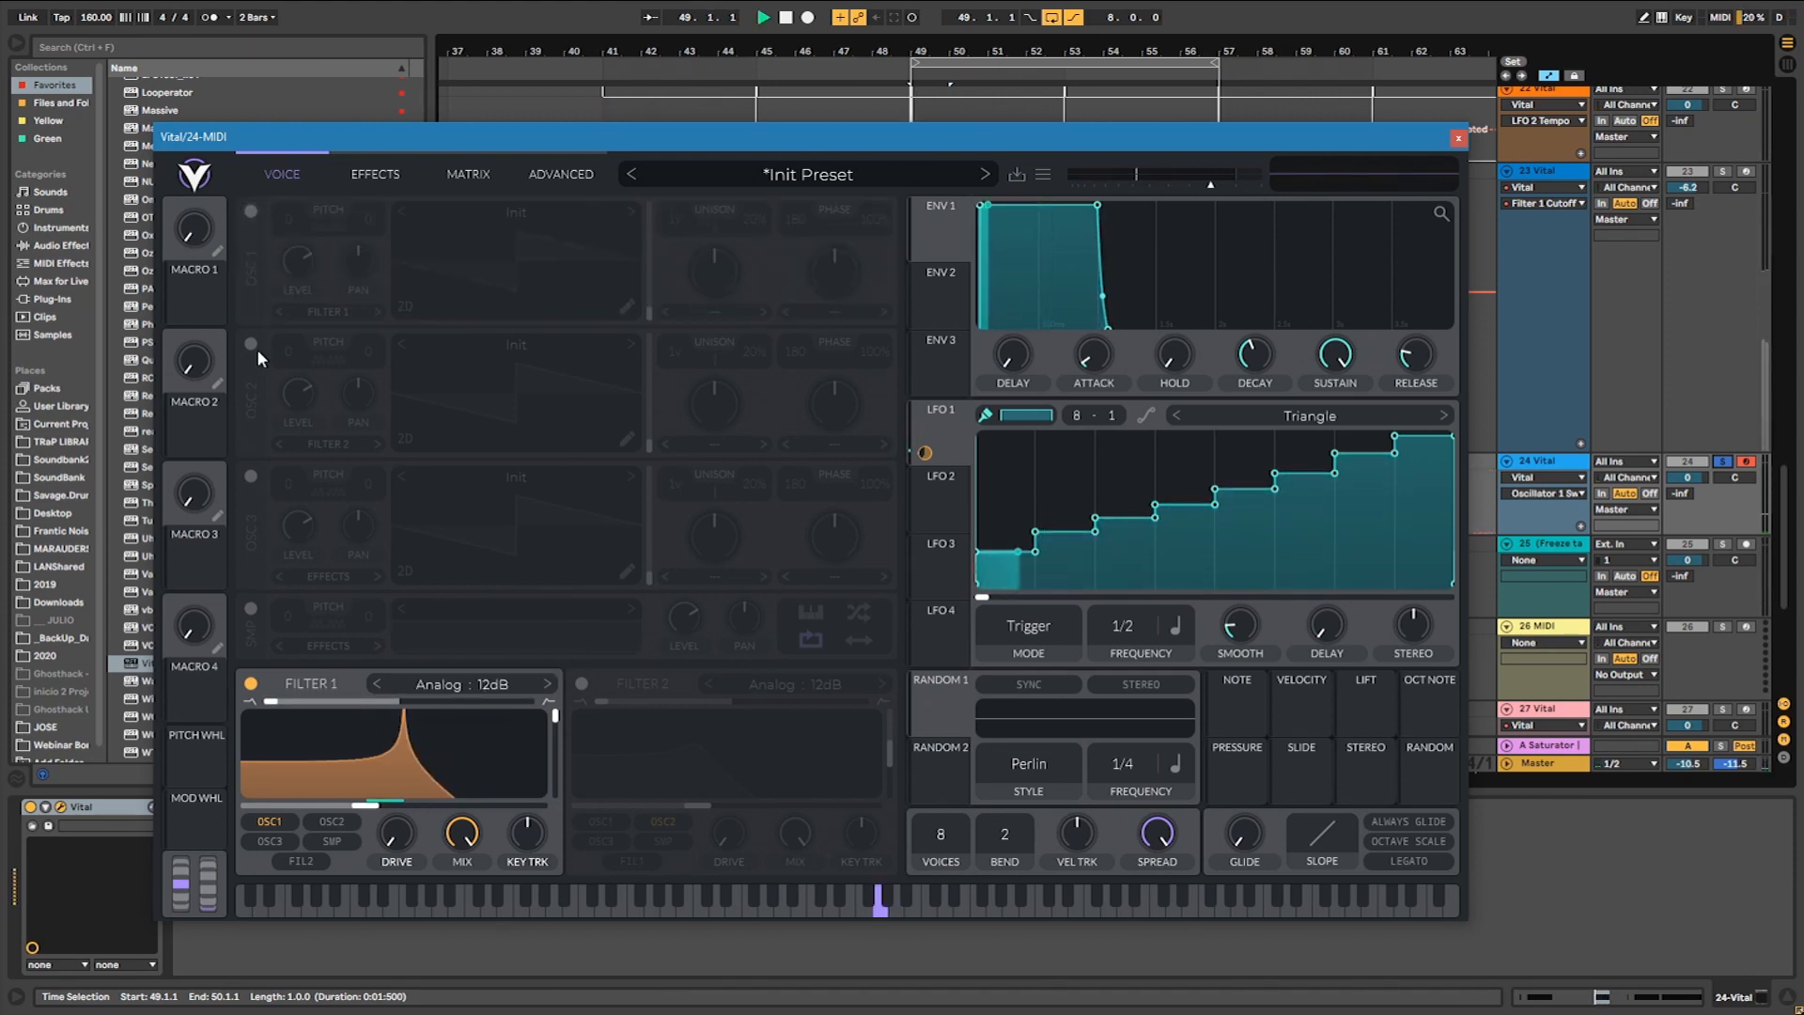
pyautogui.click(251, 608)
pyautogui.click(332, 840)
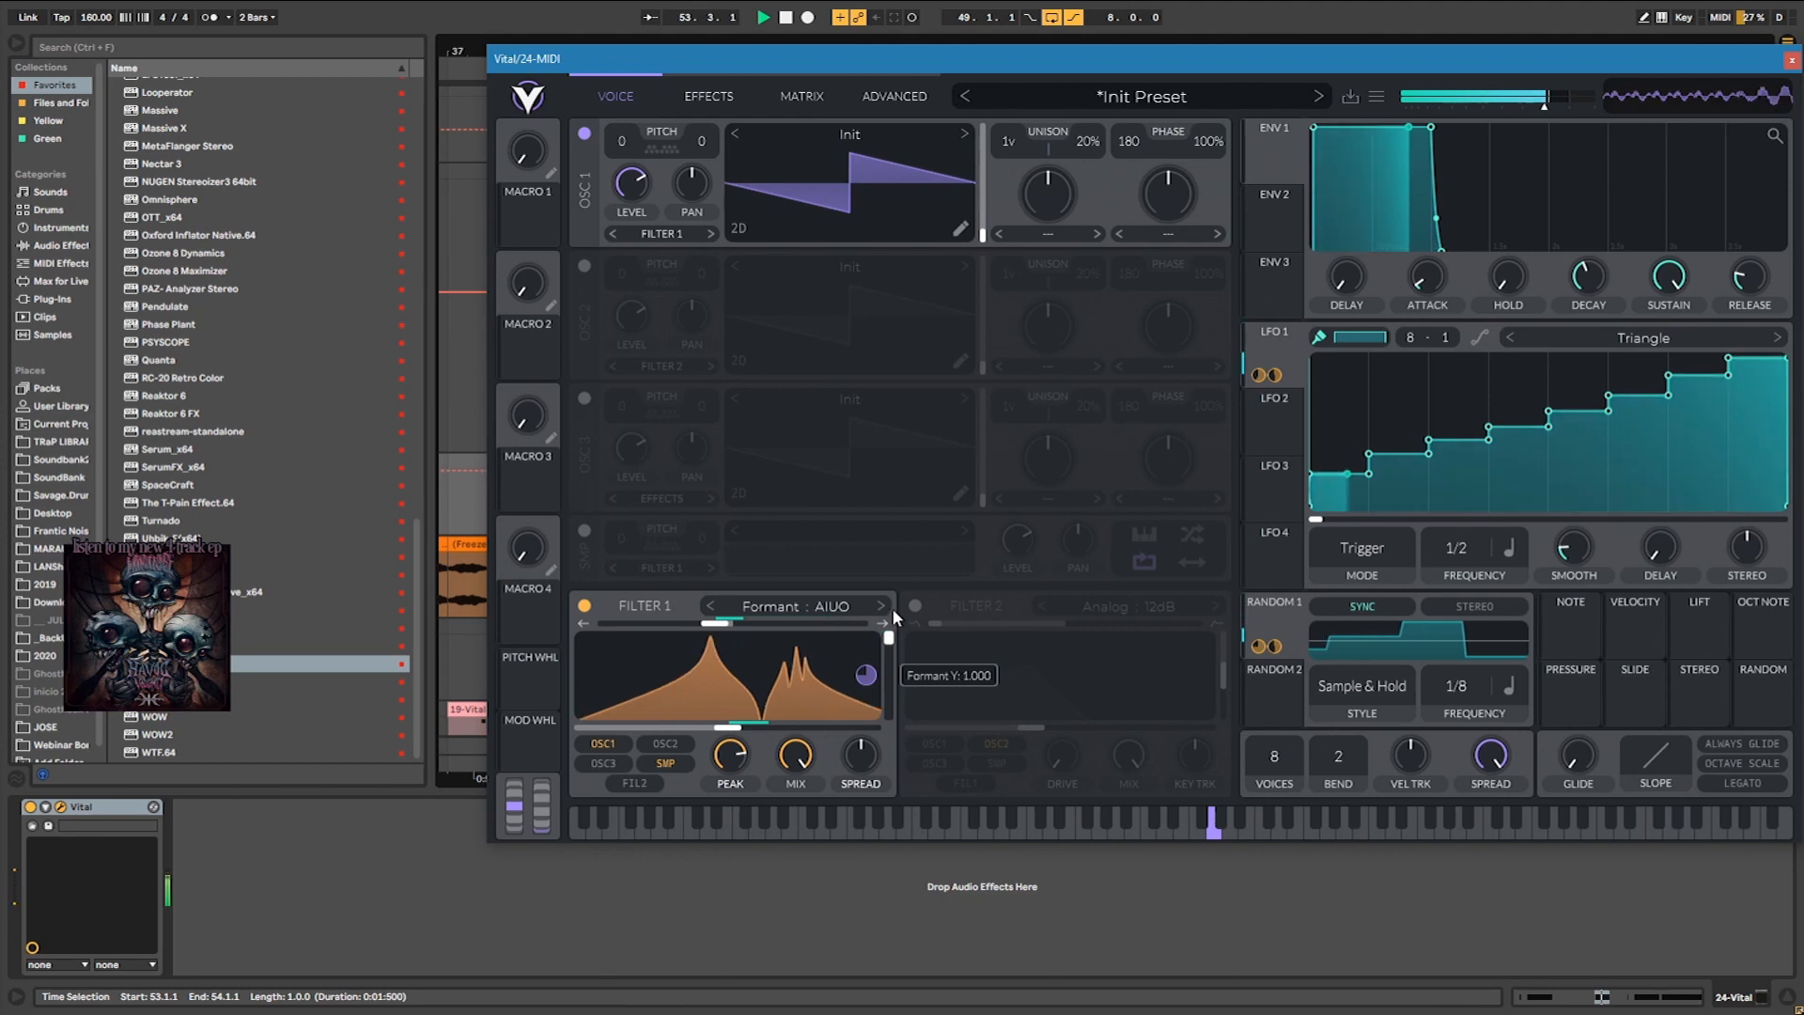
# Change filter 1 to the Low High Comb model and set oscillator 1's pitch to -48.
pyautogui.click(881, 613)
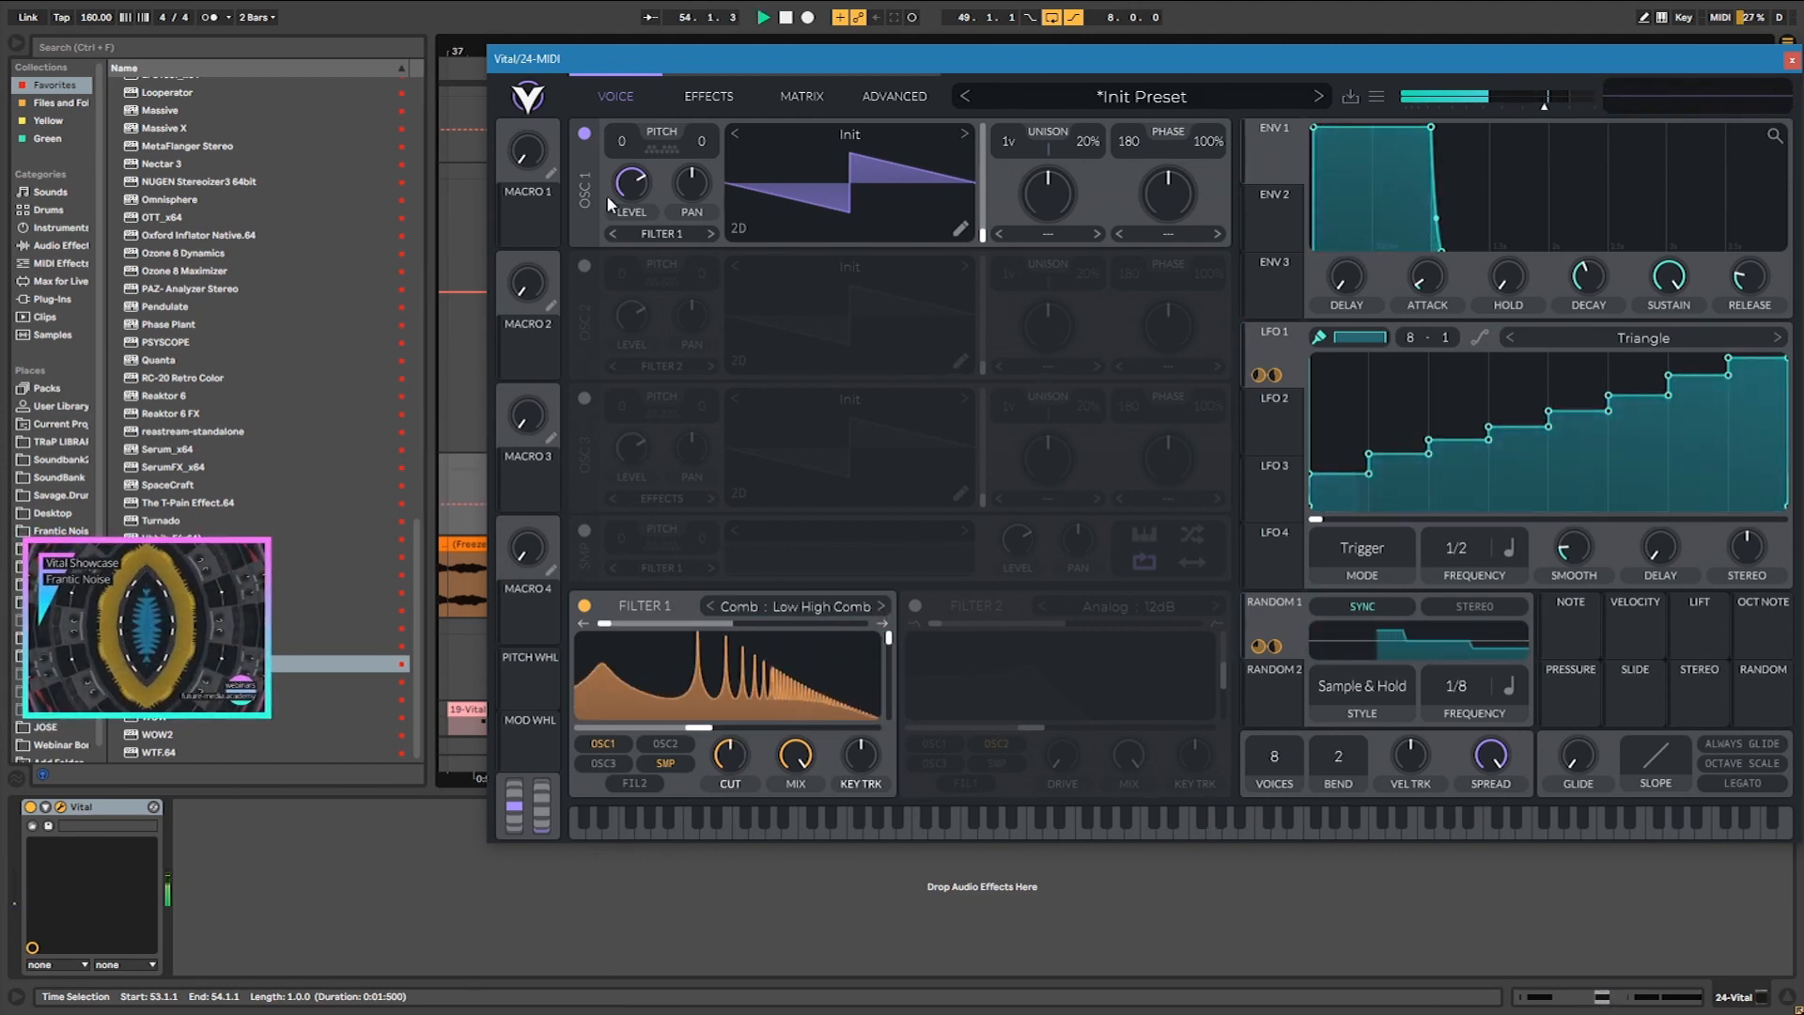
pyautogui.moveTo(620, 162); pyautogui.dragTo(628, 265)
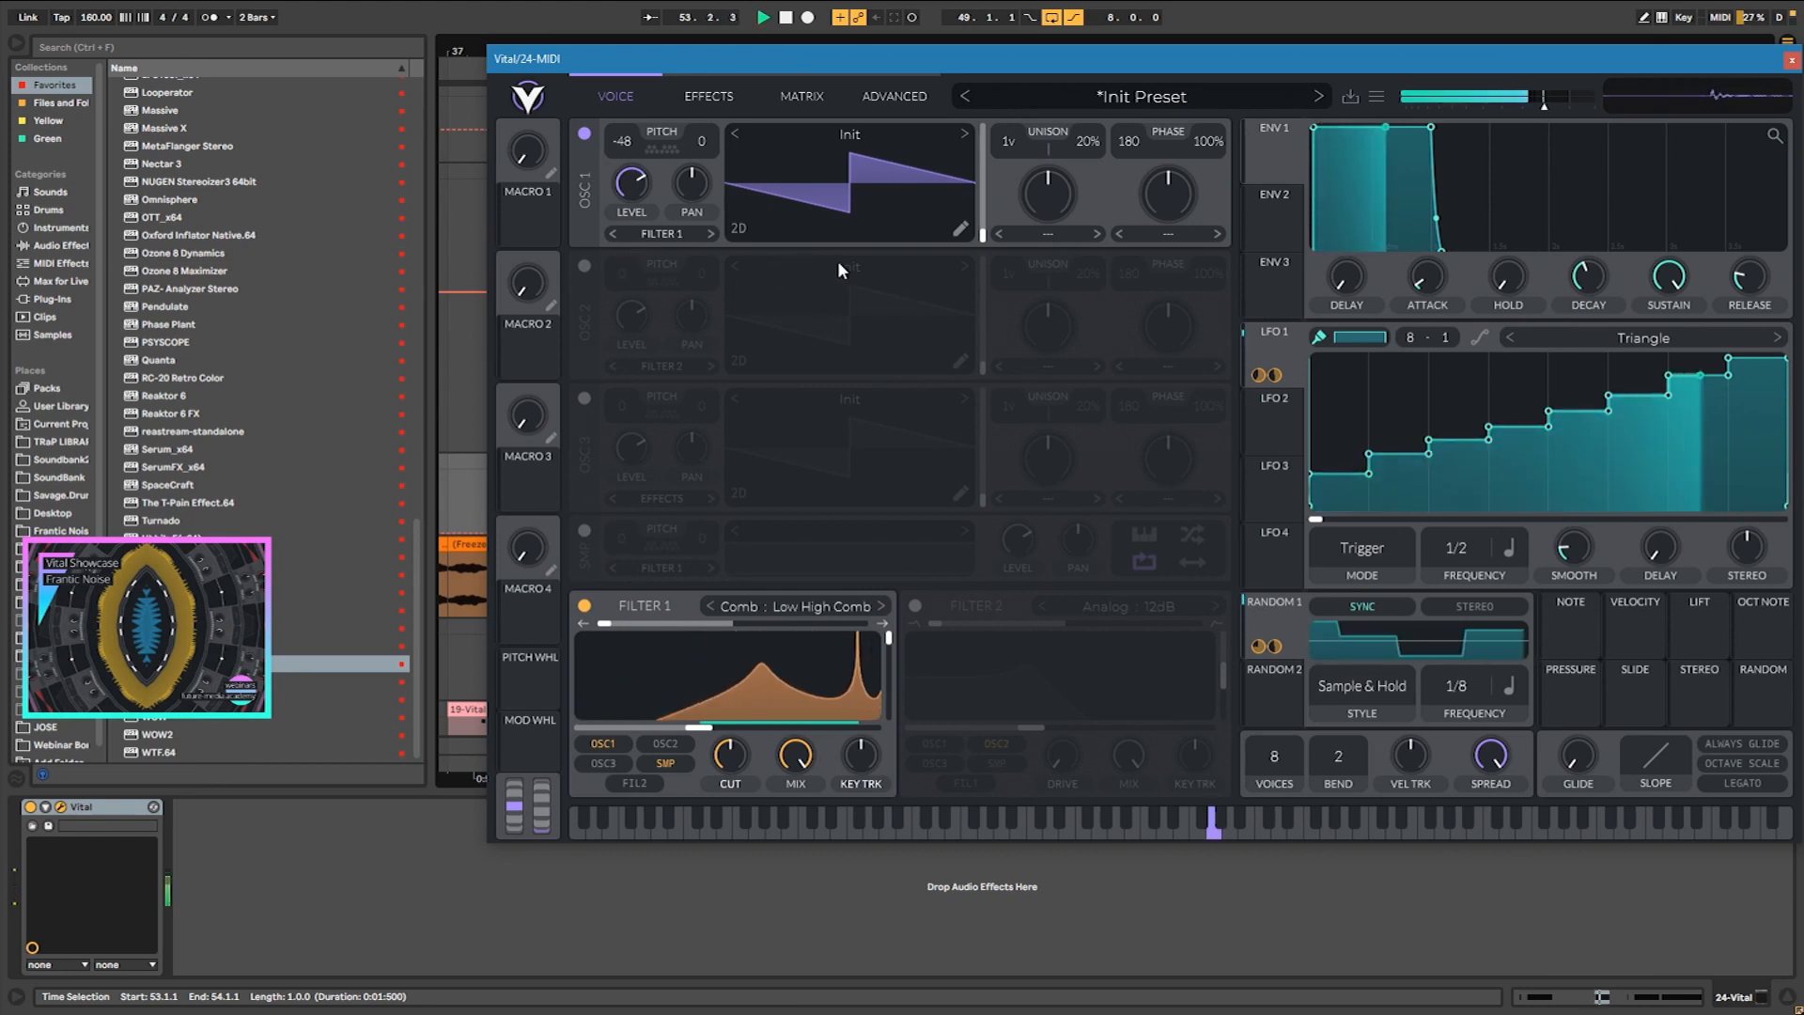
# Replace oscillator 1 with the sampler and audition the Jack Hammer and Waves samples, ending on Brown Noise.
pyautogui.click(584, 133)
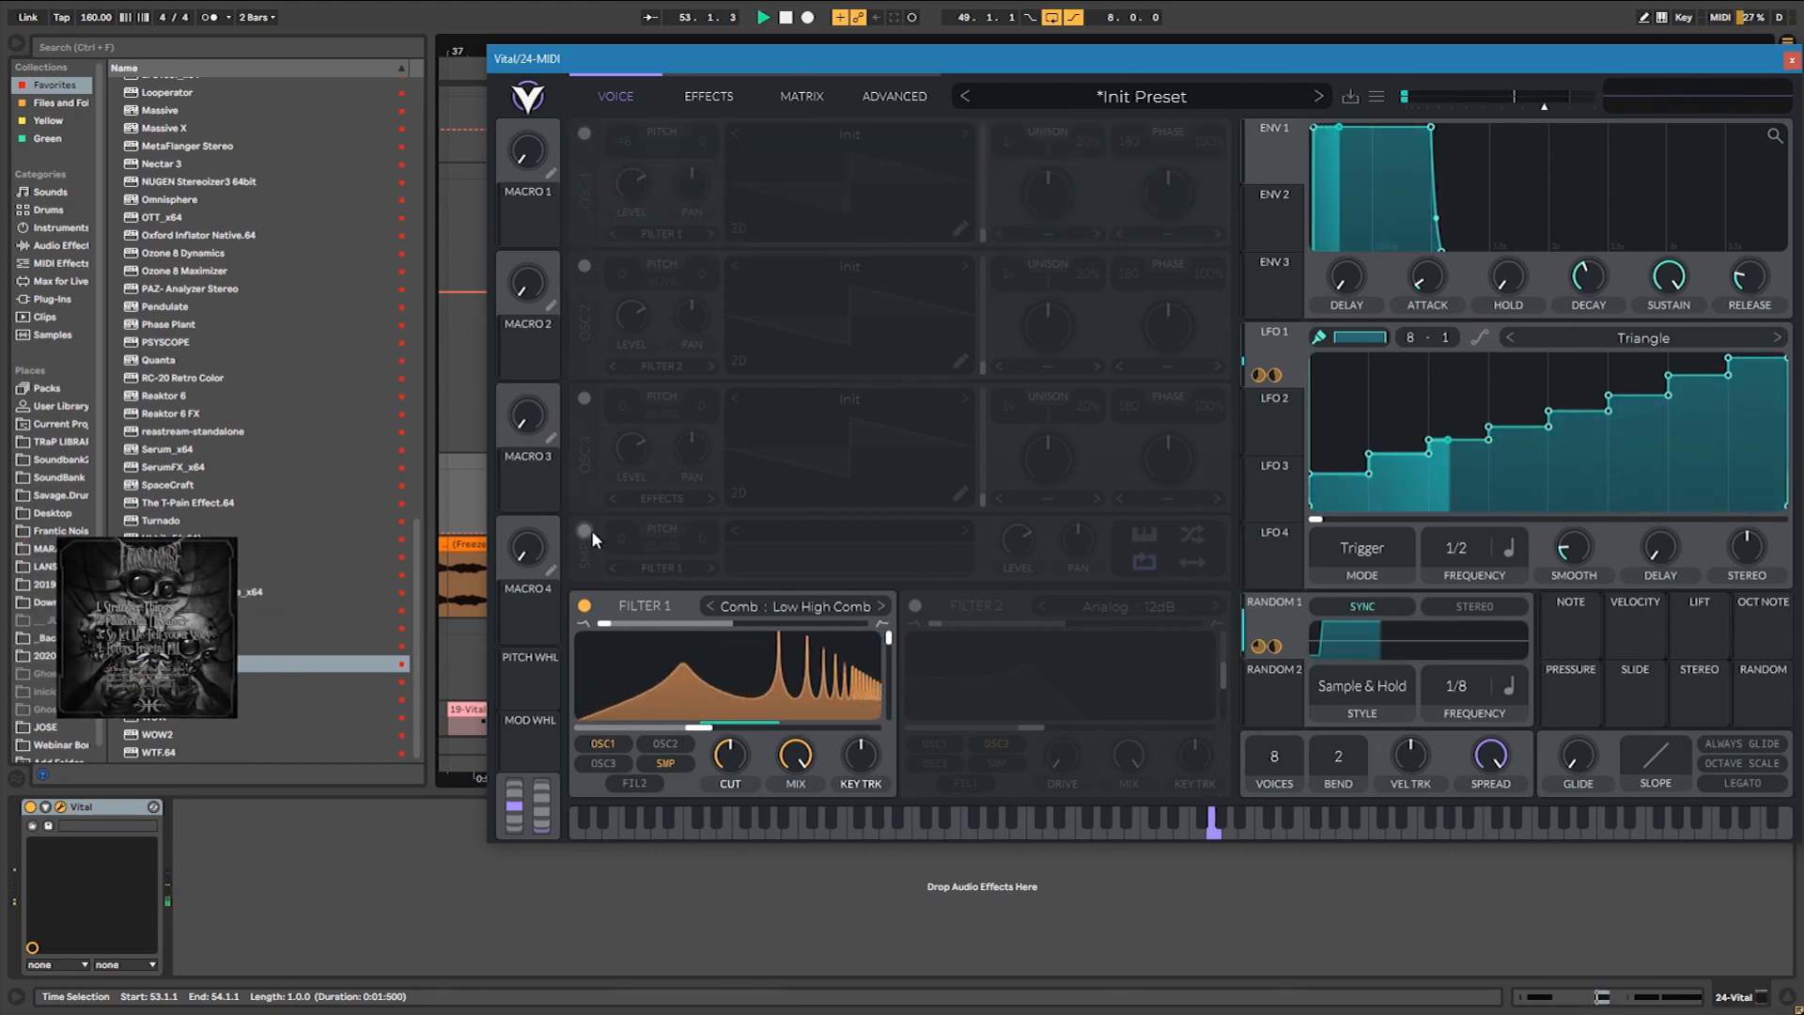
pyautogui.click(585, 530)
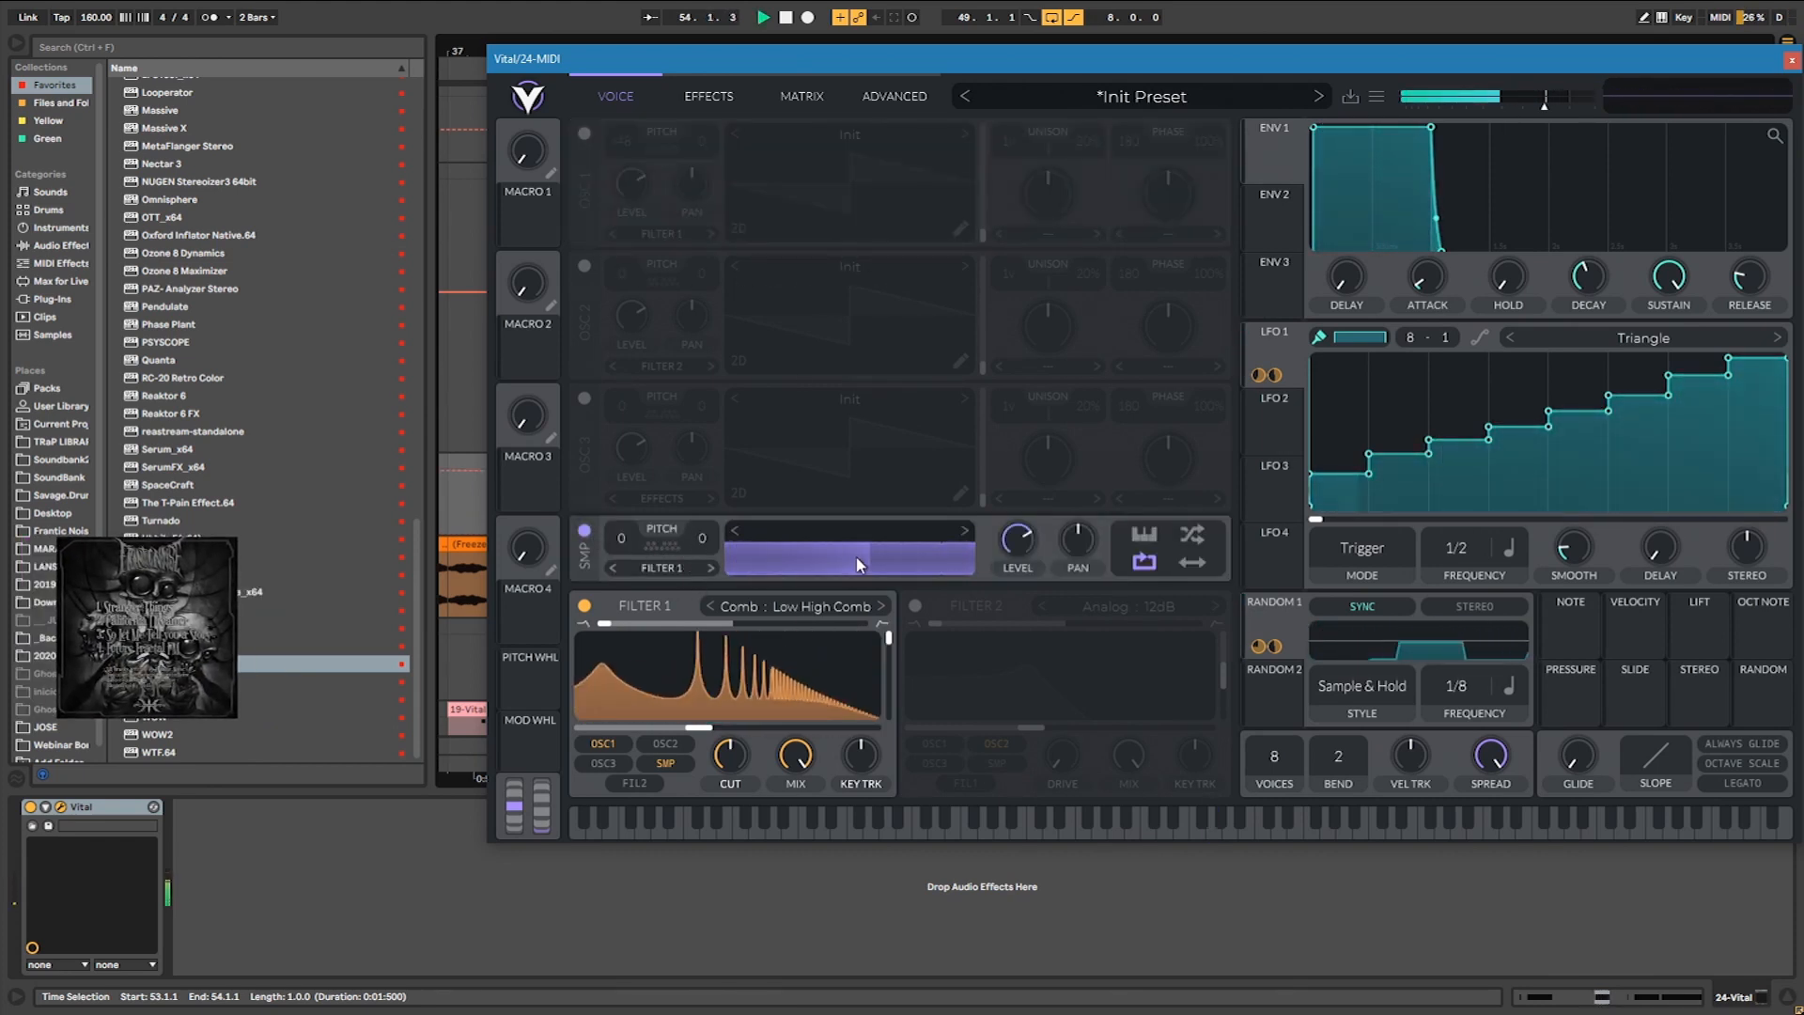
pyautogui.click(948, 559)
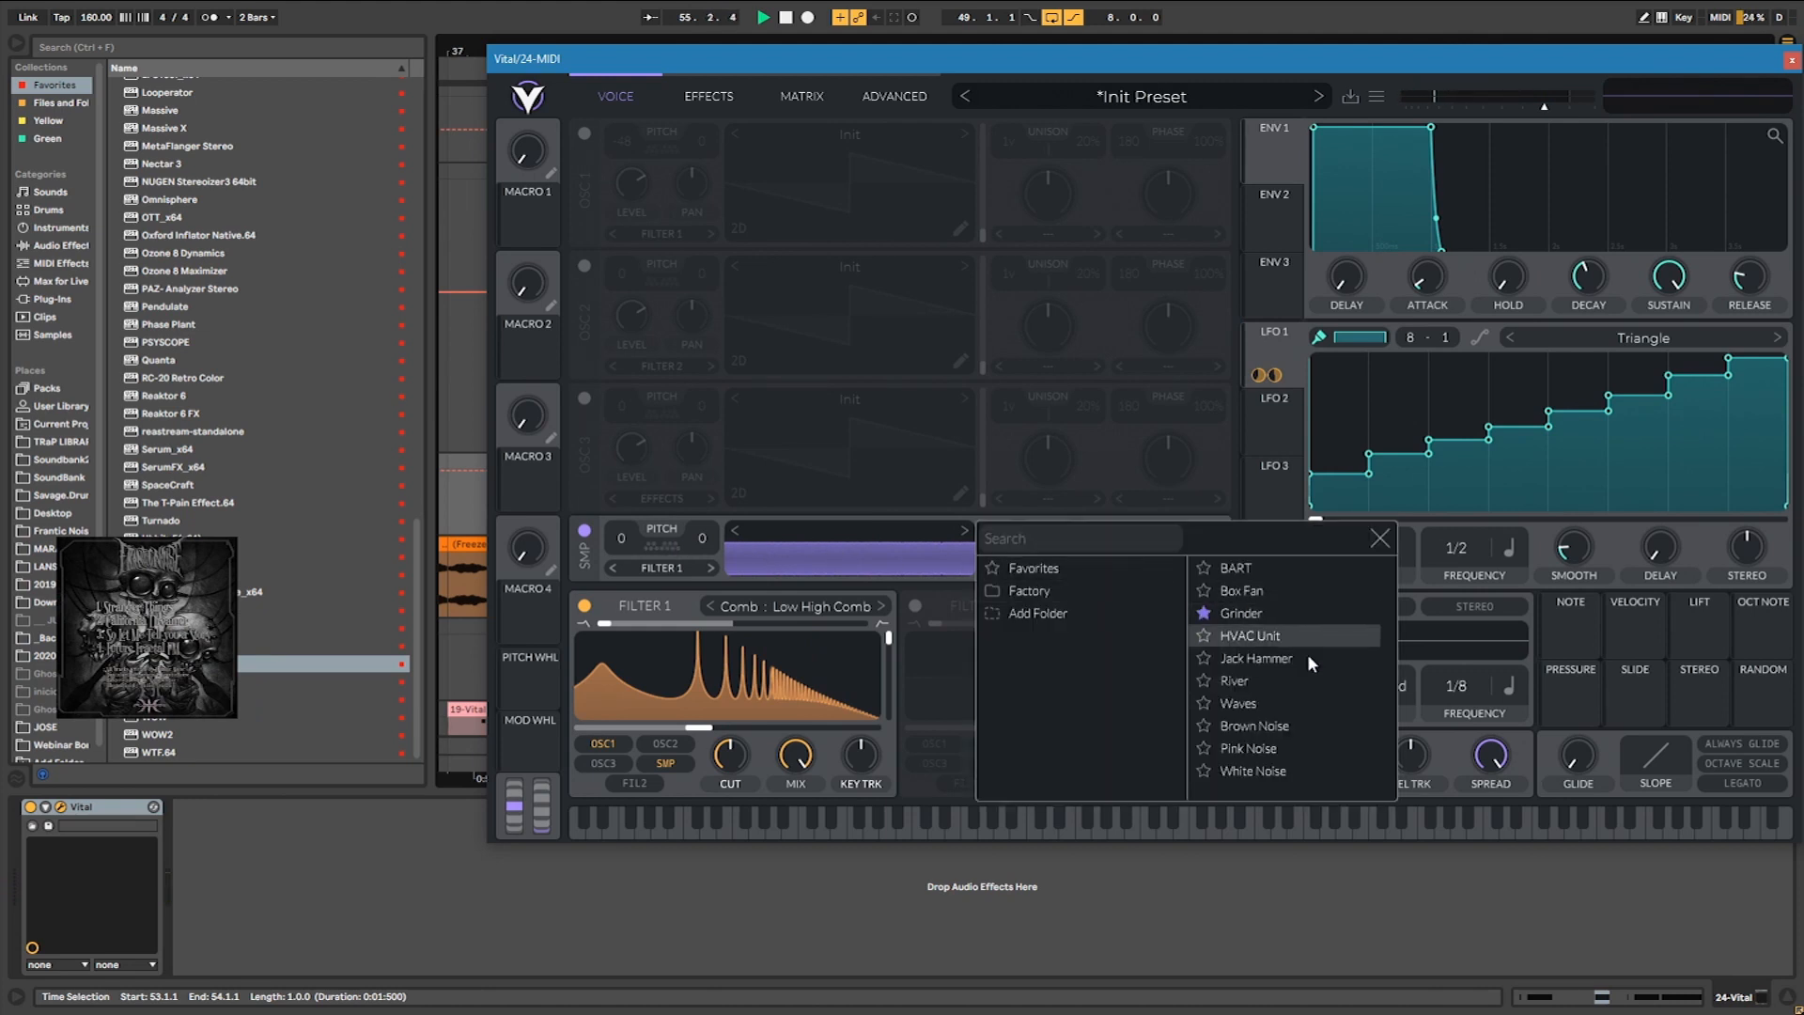
pyautogui.click(1297, 680)
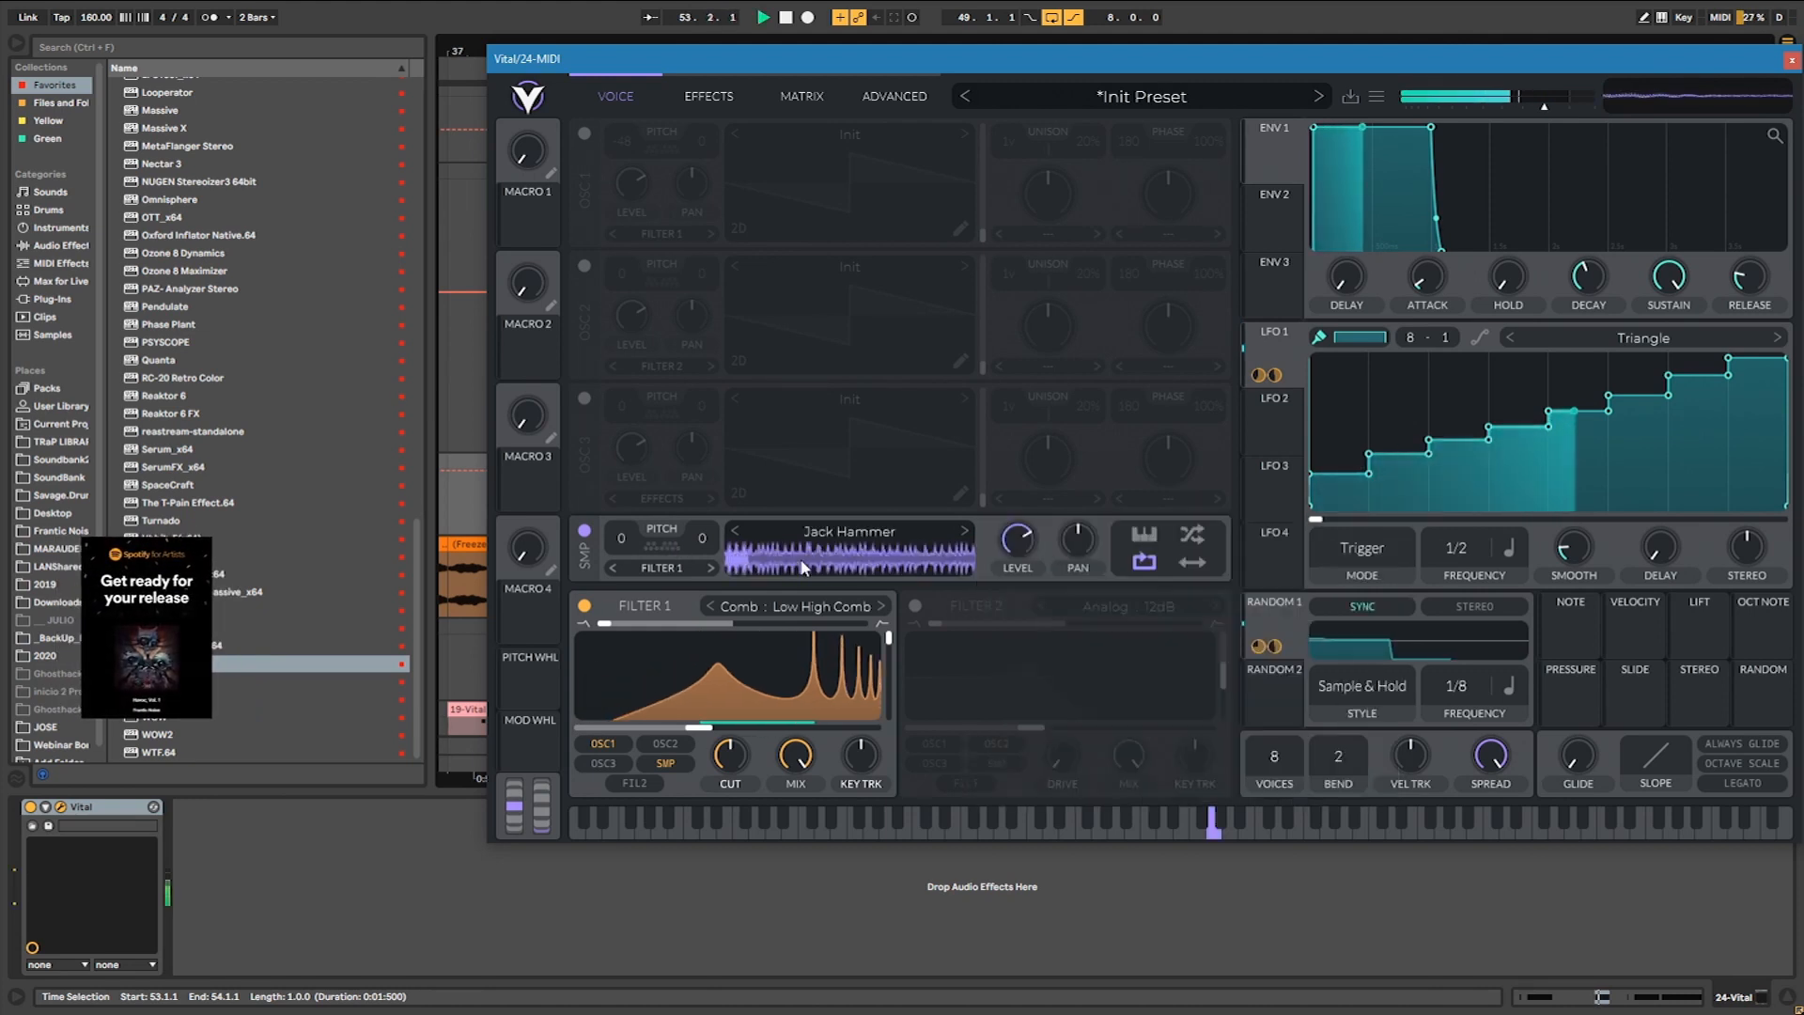
pyautogui.click(964, 531)
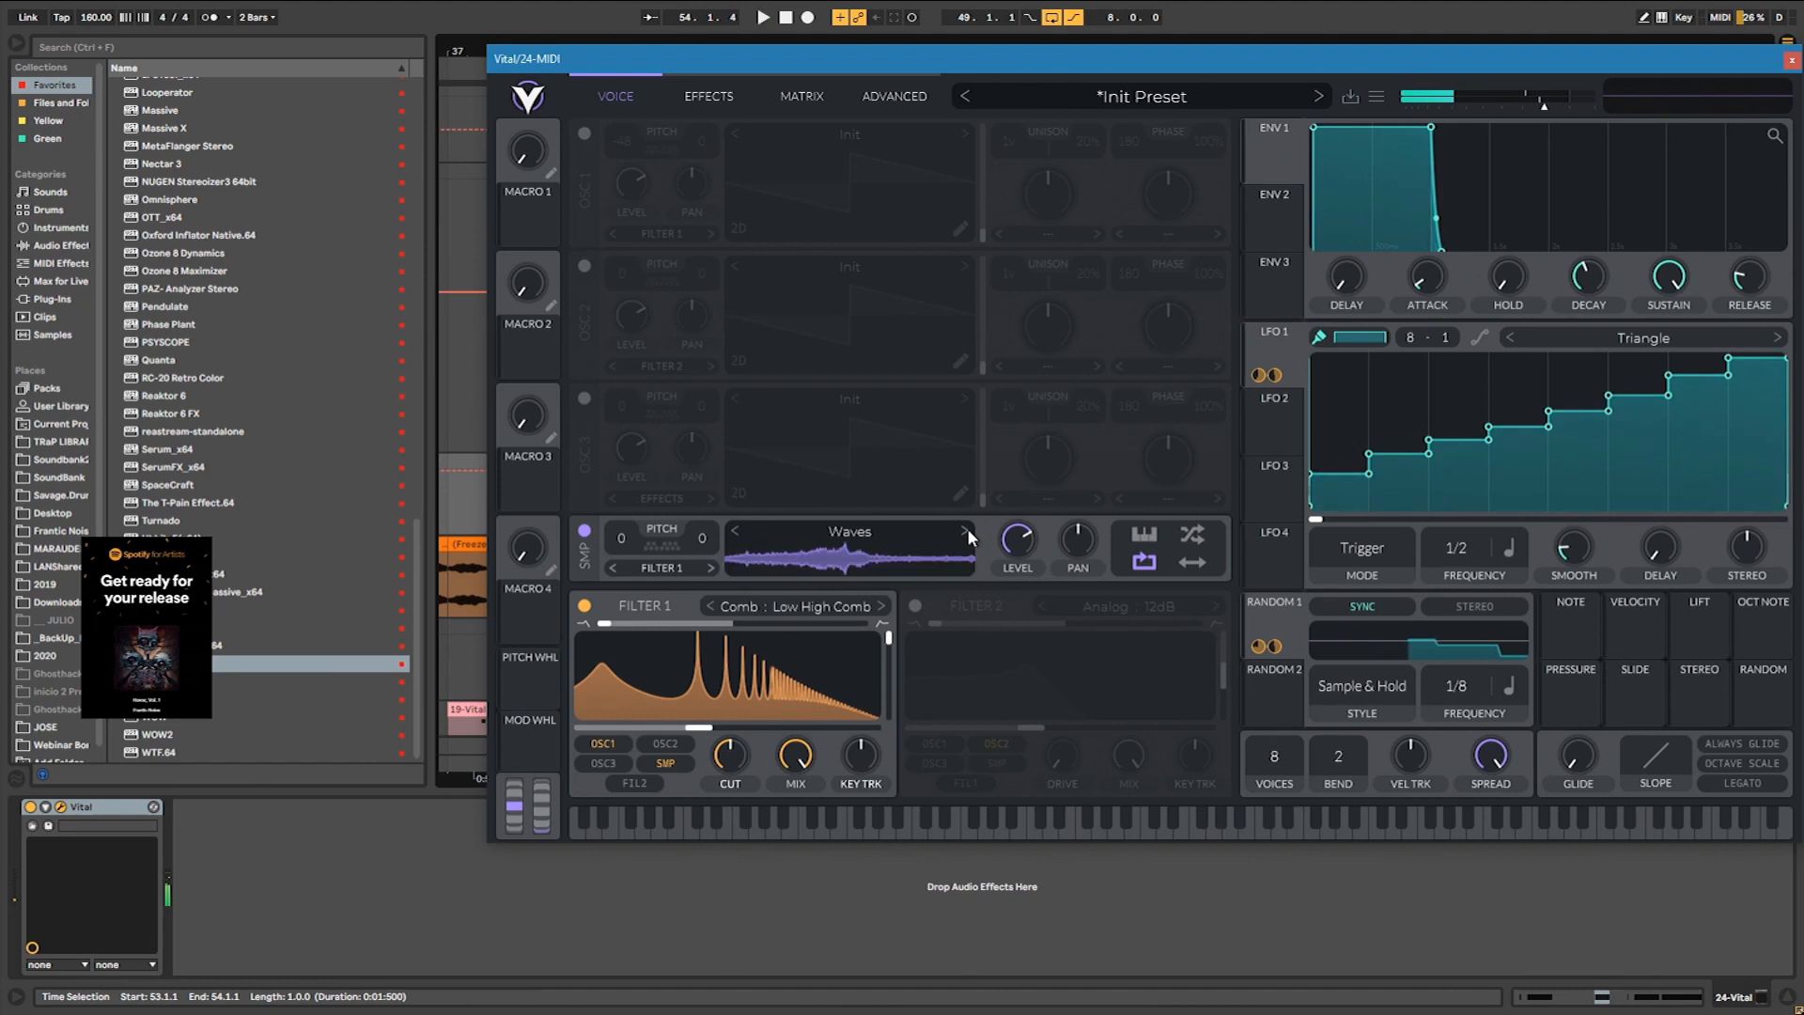
pyautogui.click(967, 531)
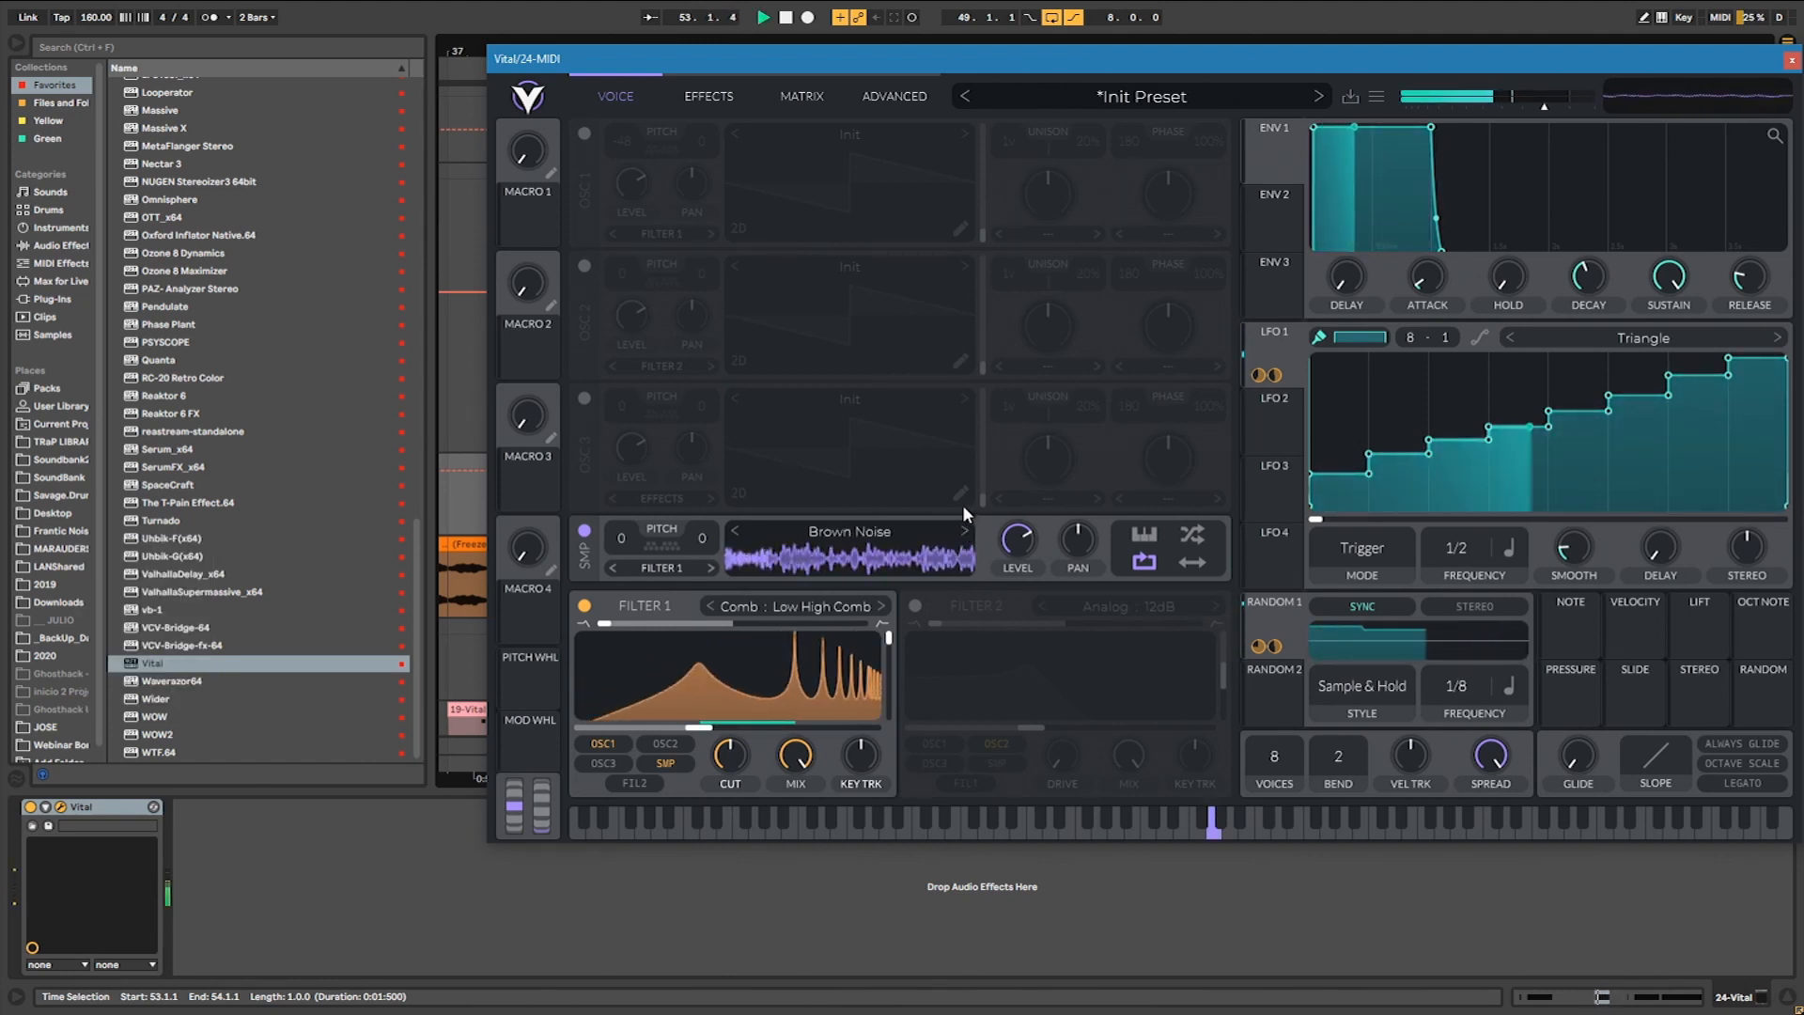
pyautogui.click(960, 496)
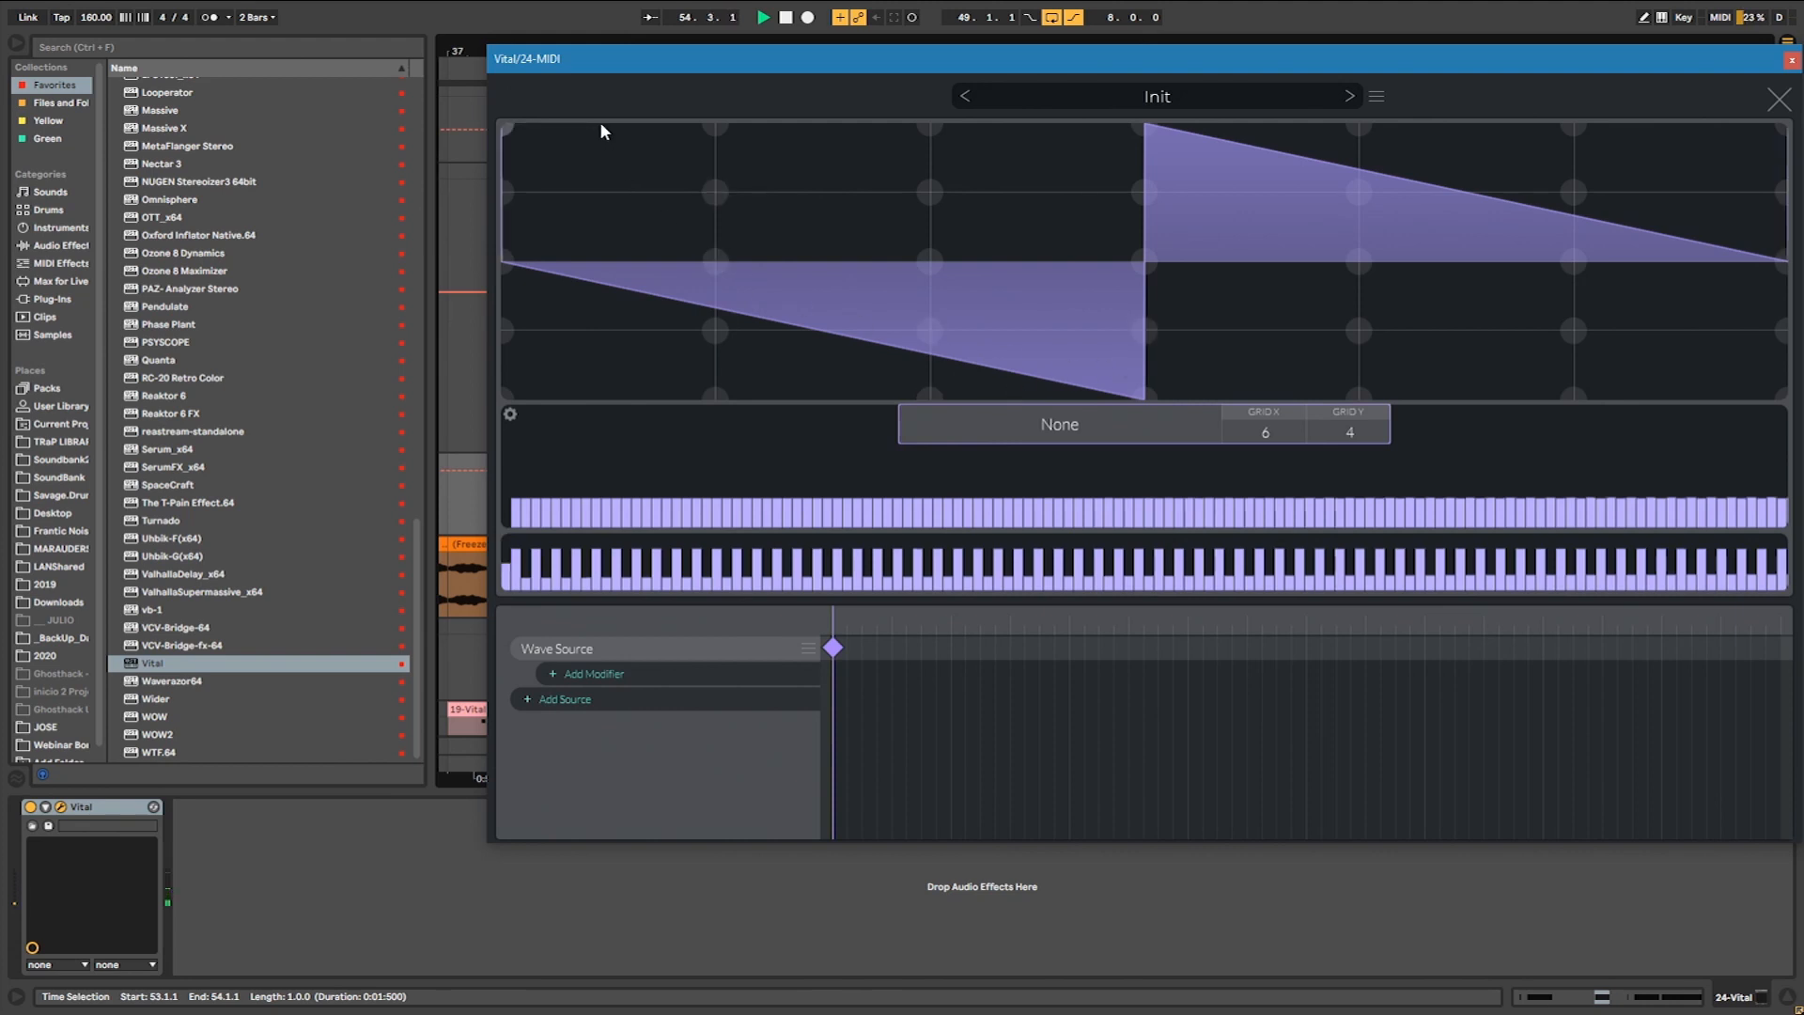
pyautogui.click(1779, 99)
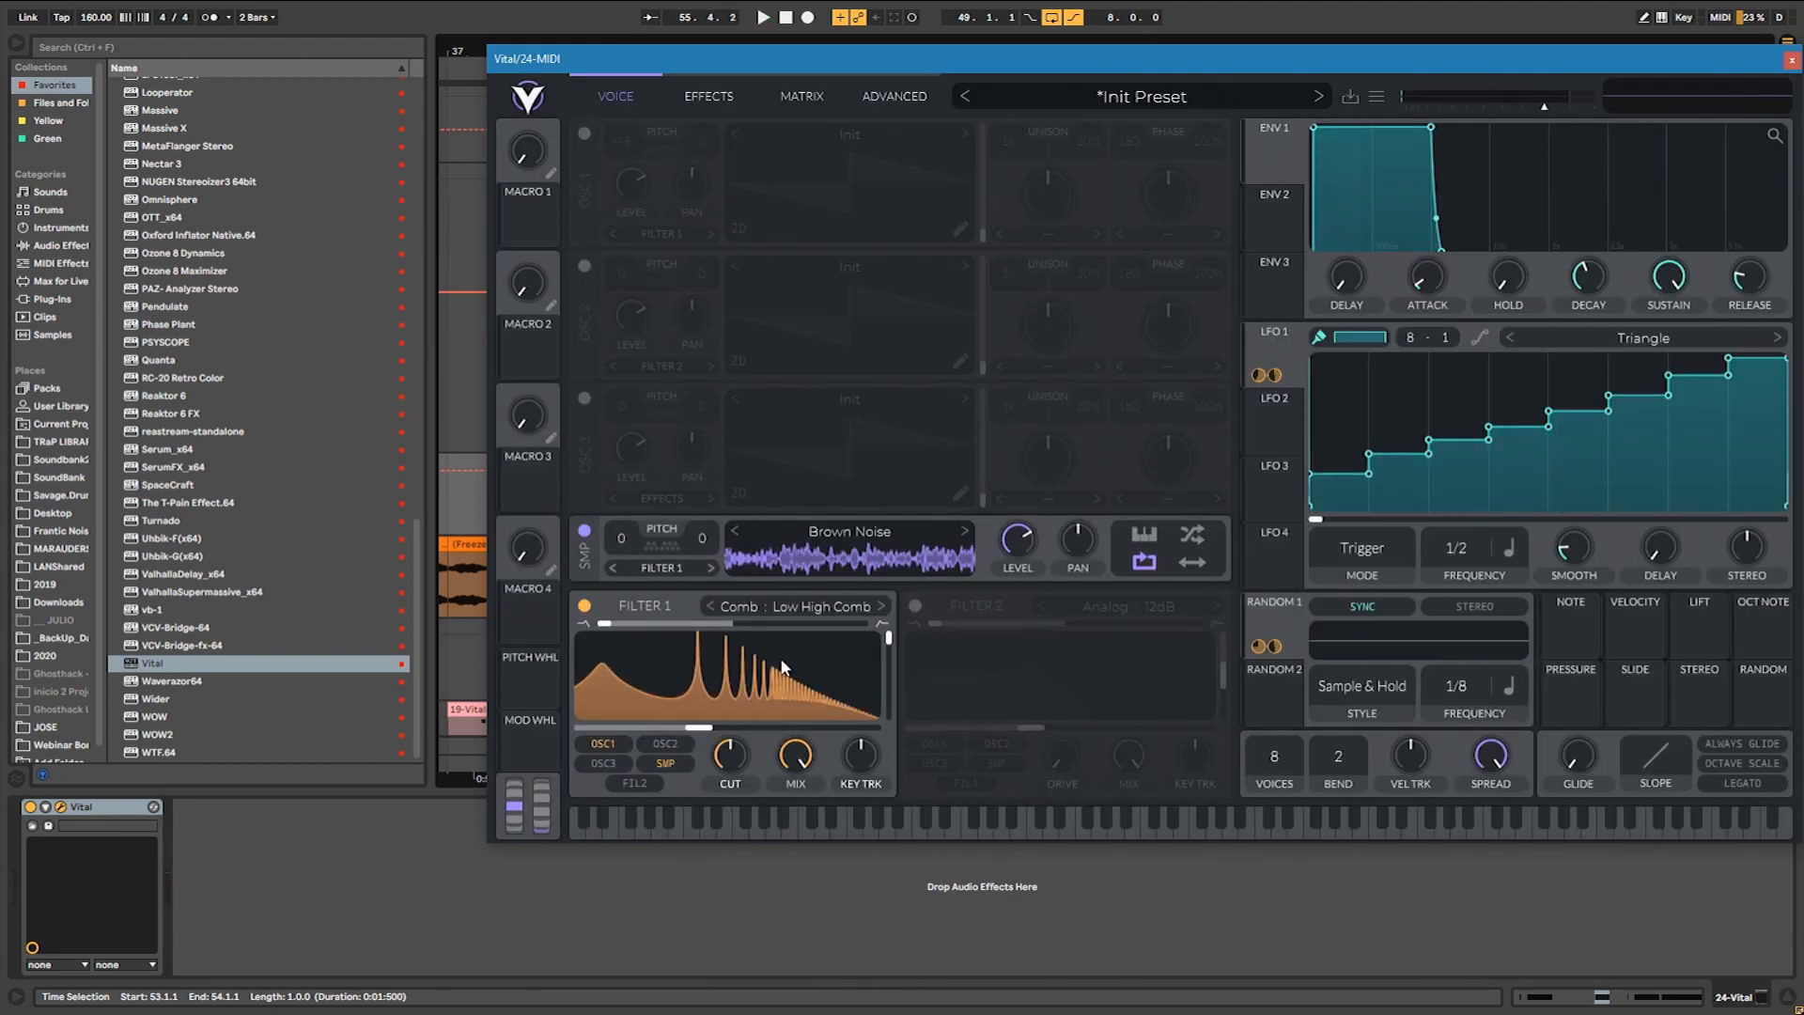
# Re-enable oscillator 1, audition the factory wavetables, and load Pink Noise.
pyautogui.click(583, 133)
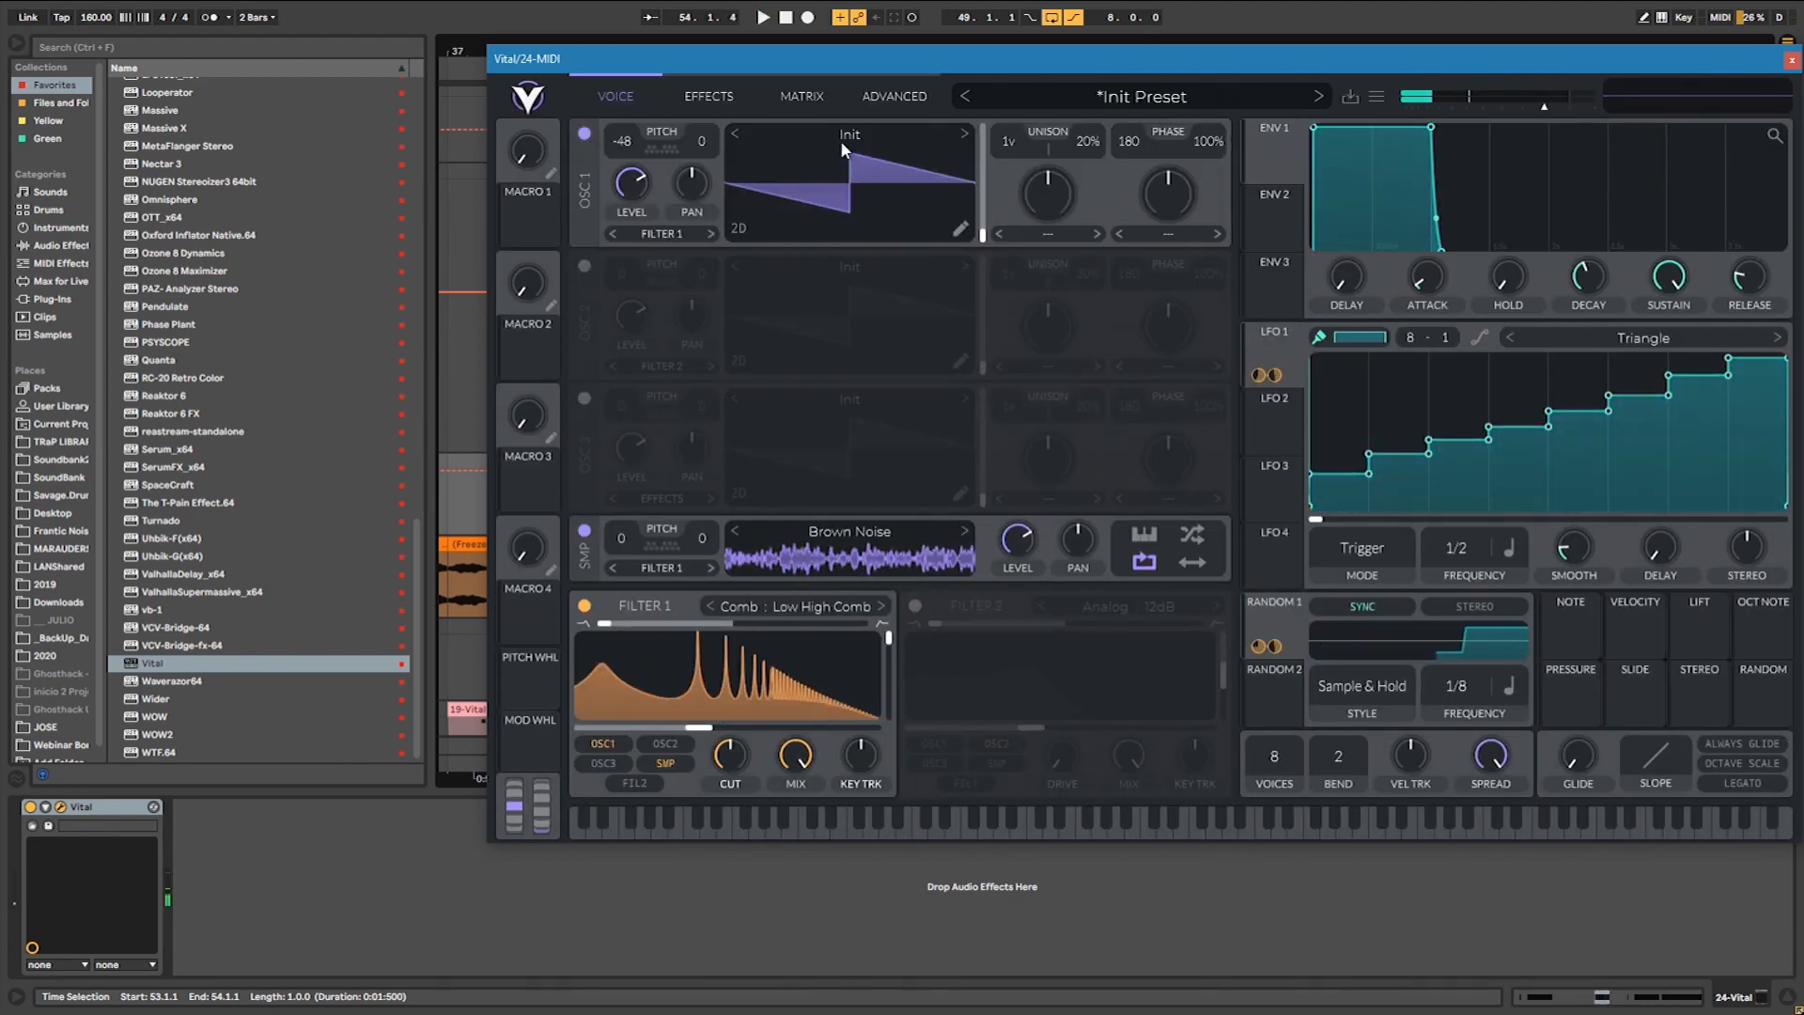
pyautogui.click(841, 152)
pyautogui.click(1031, 283)
pyautogui.click(1029, 193)
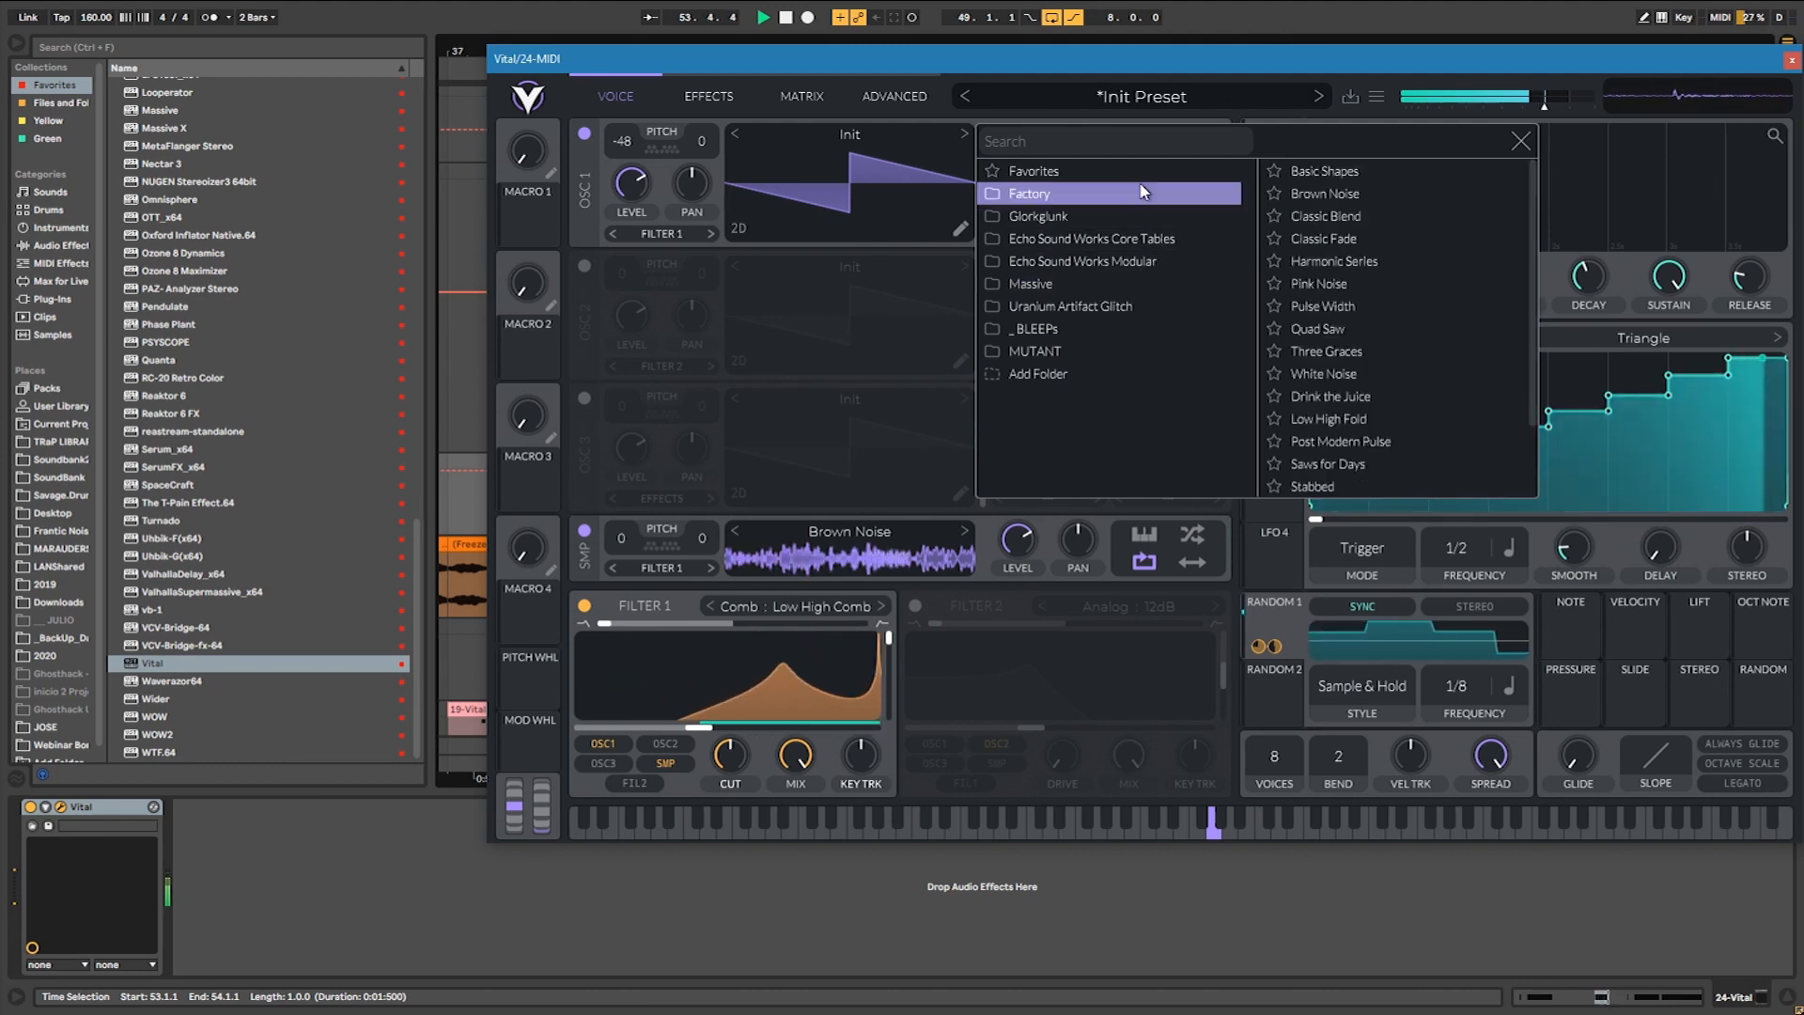
pyautogui.click(1355, 262)
pyautogui.moveTo(876, 198); pyautogui.dragTo(962, 109)
pyautogui.click(943, 128)
pyautogui.click(1319, 283)
pyautogui.click(946, 151)
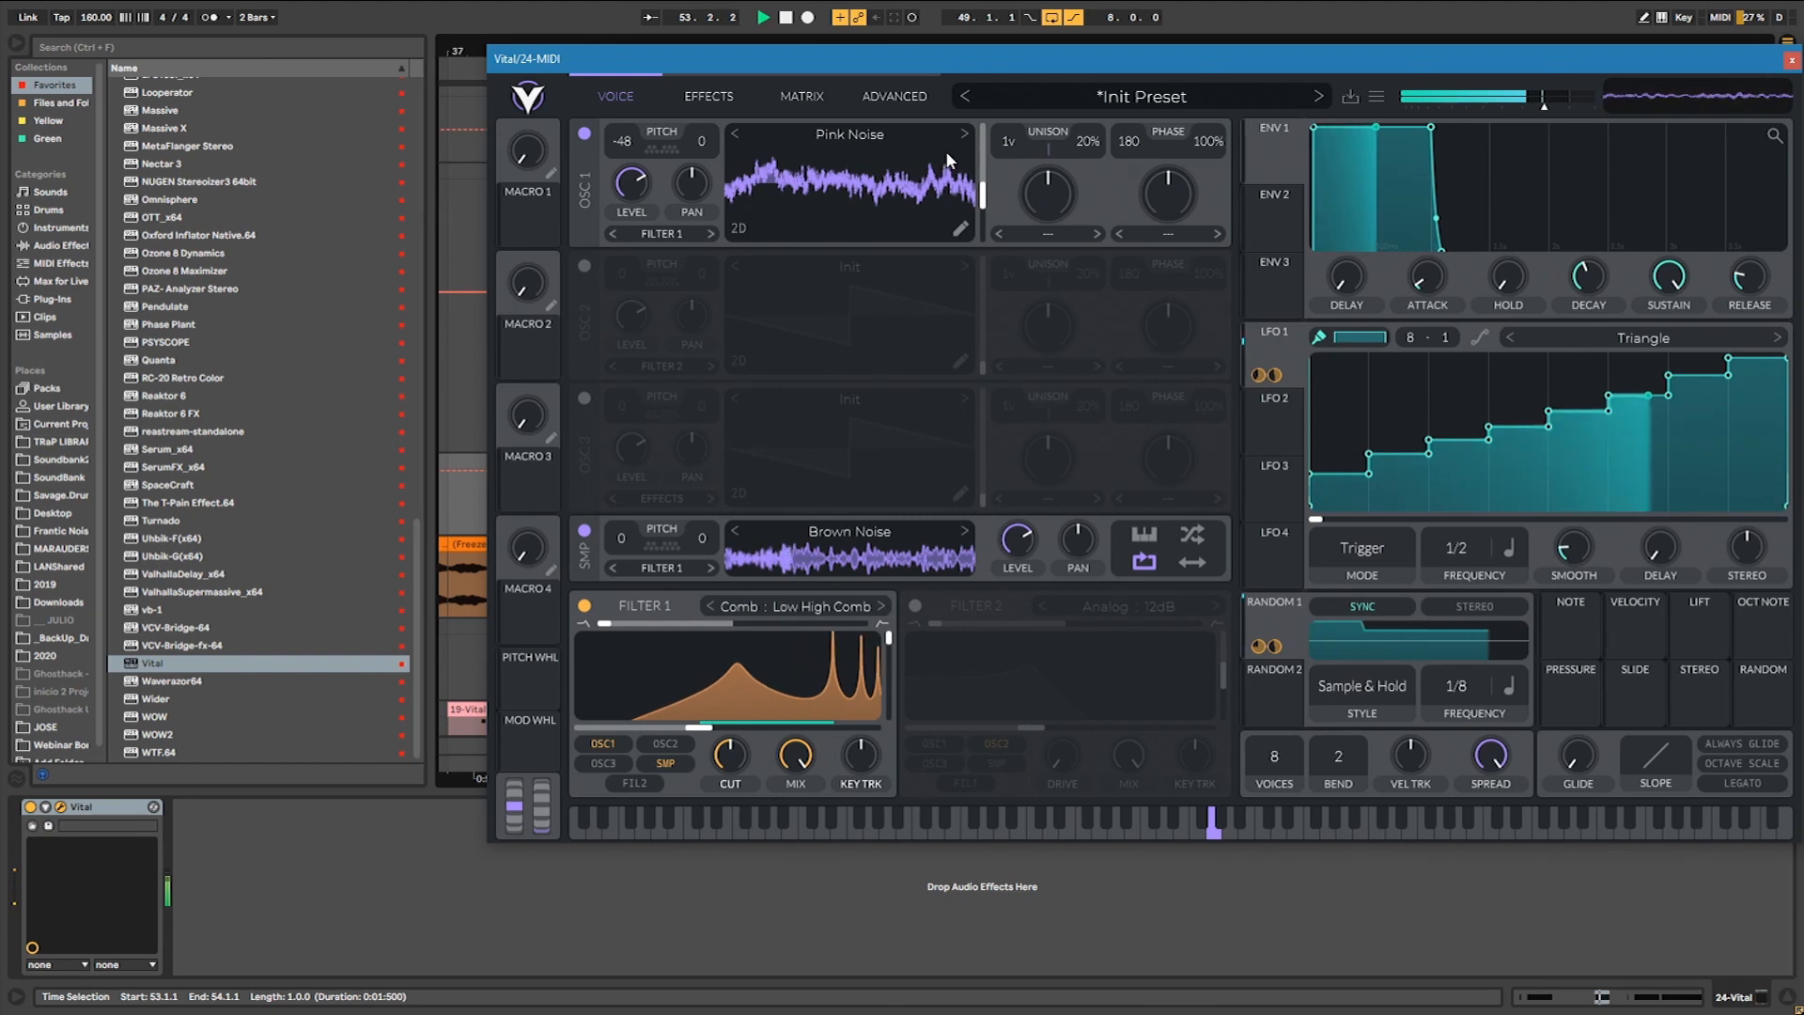
# Turn off the sampler and set oscillator 1's spectral morph to Harmonic Stretch, modulated by LFO 1.
pyautogui.click(584, 530)
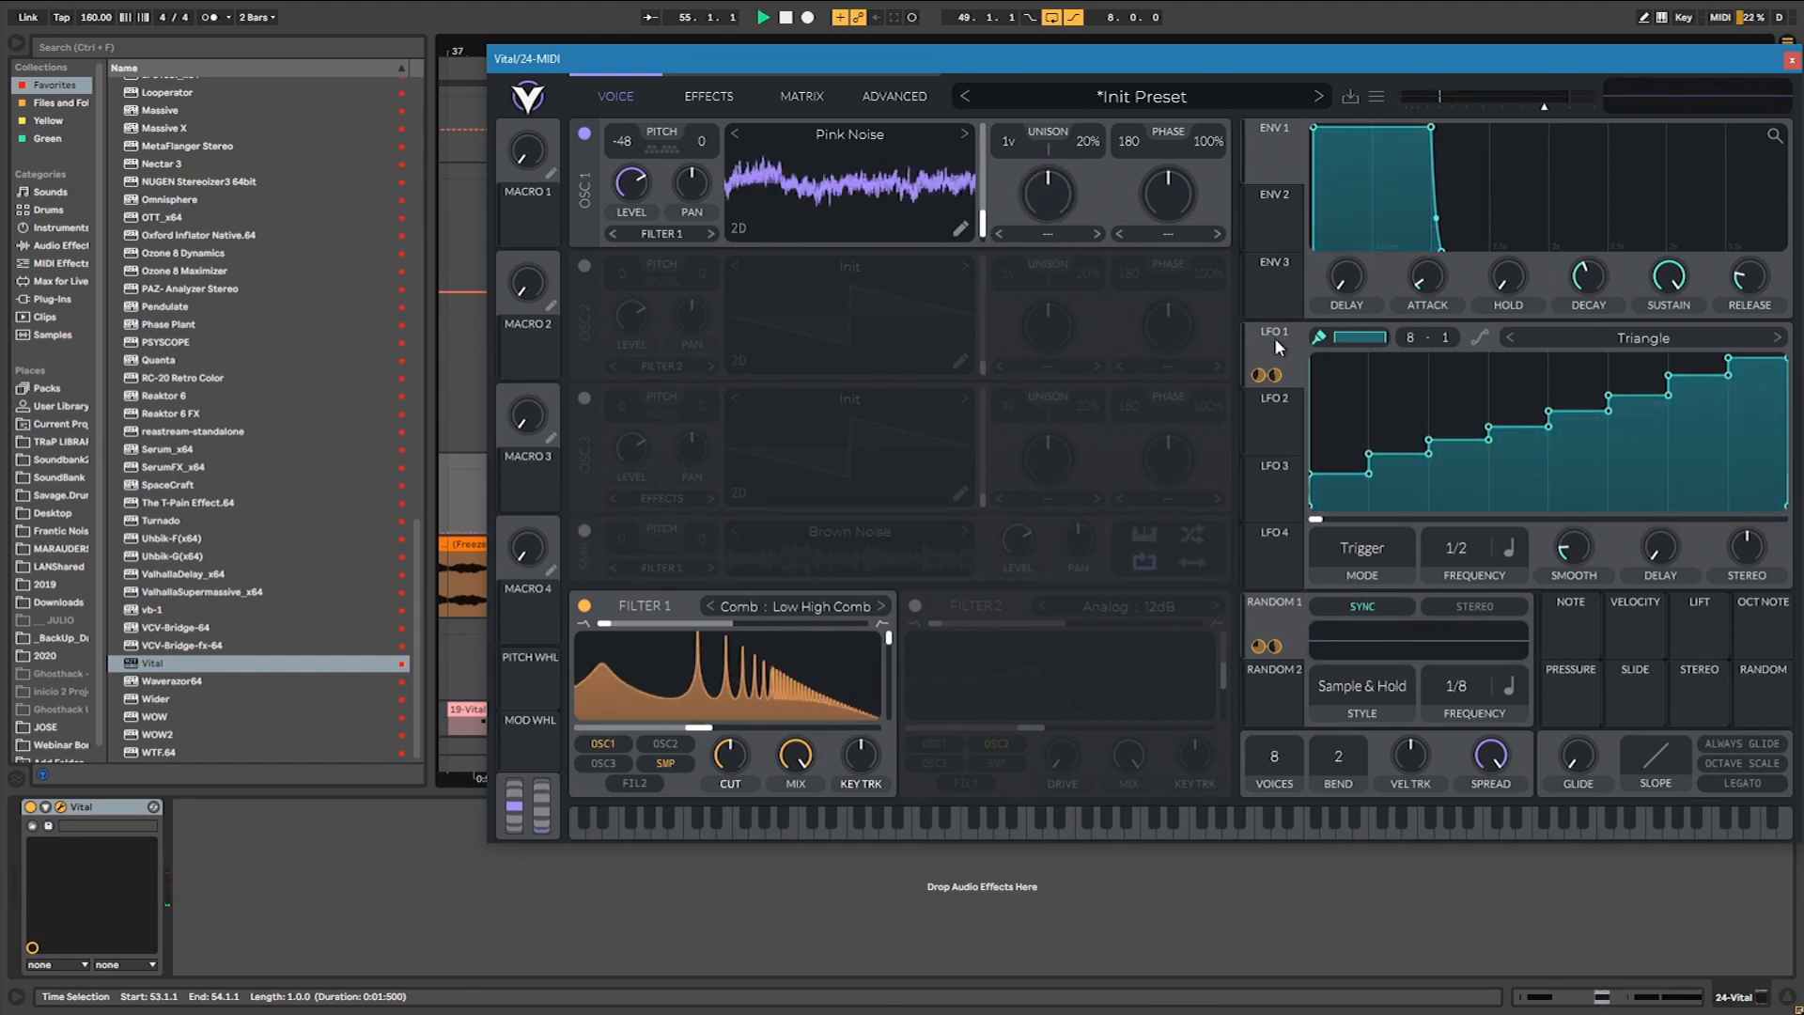
pyautogui.click(1049, 235)
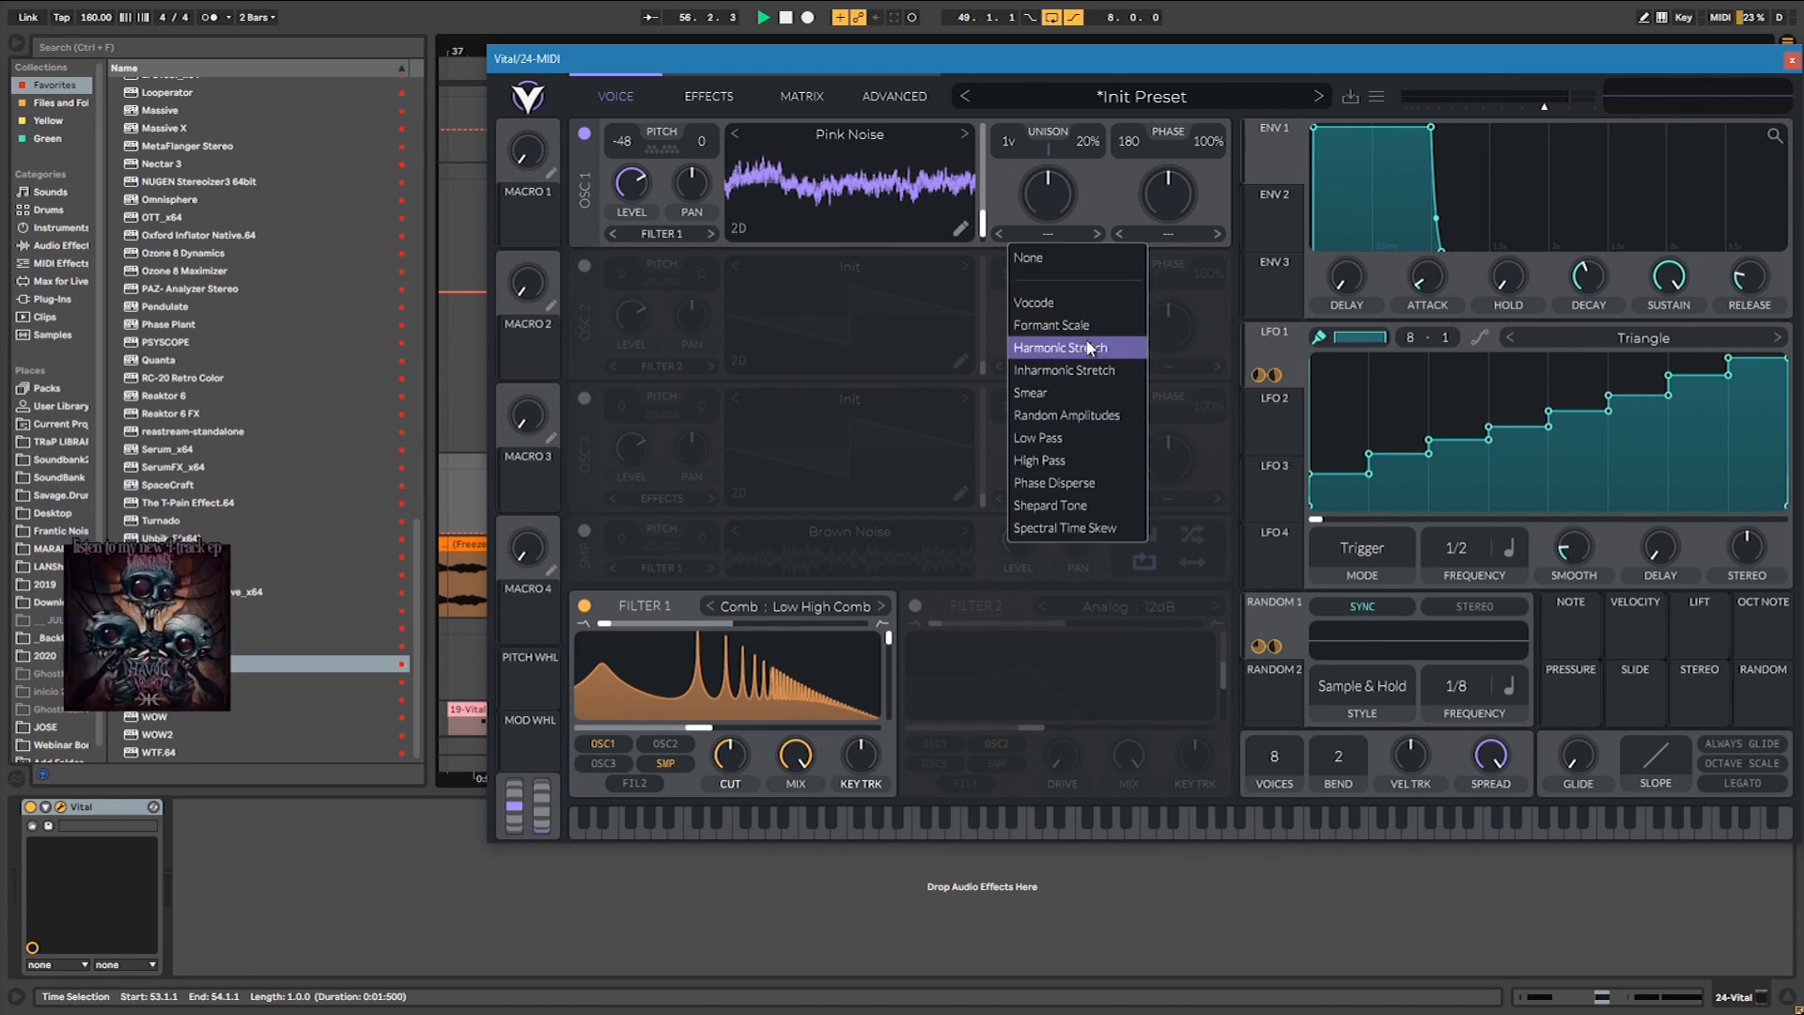
pyautogui.click(1090, 348)
pyautogui.moveTo(1259, 375); pyautogui.dragTo(1051, 197)
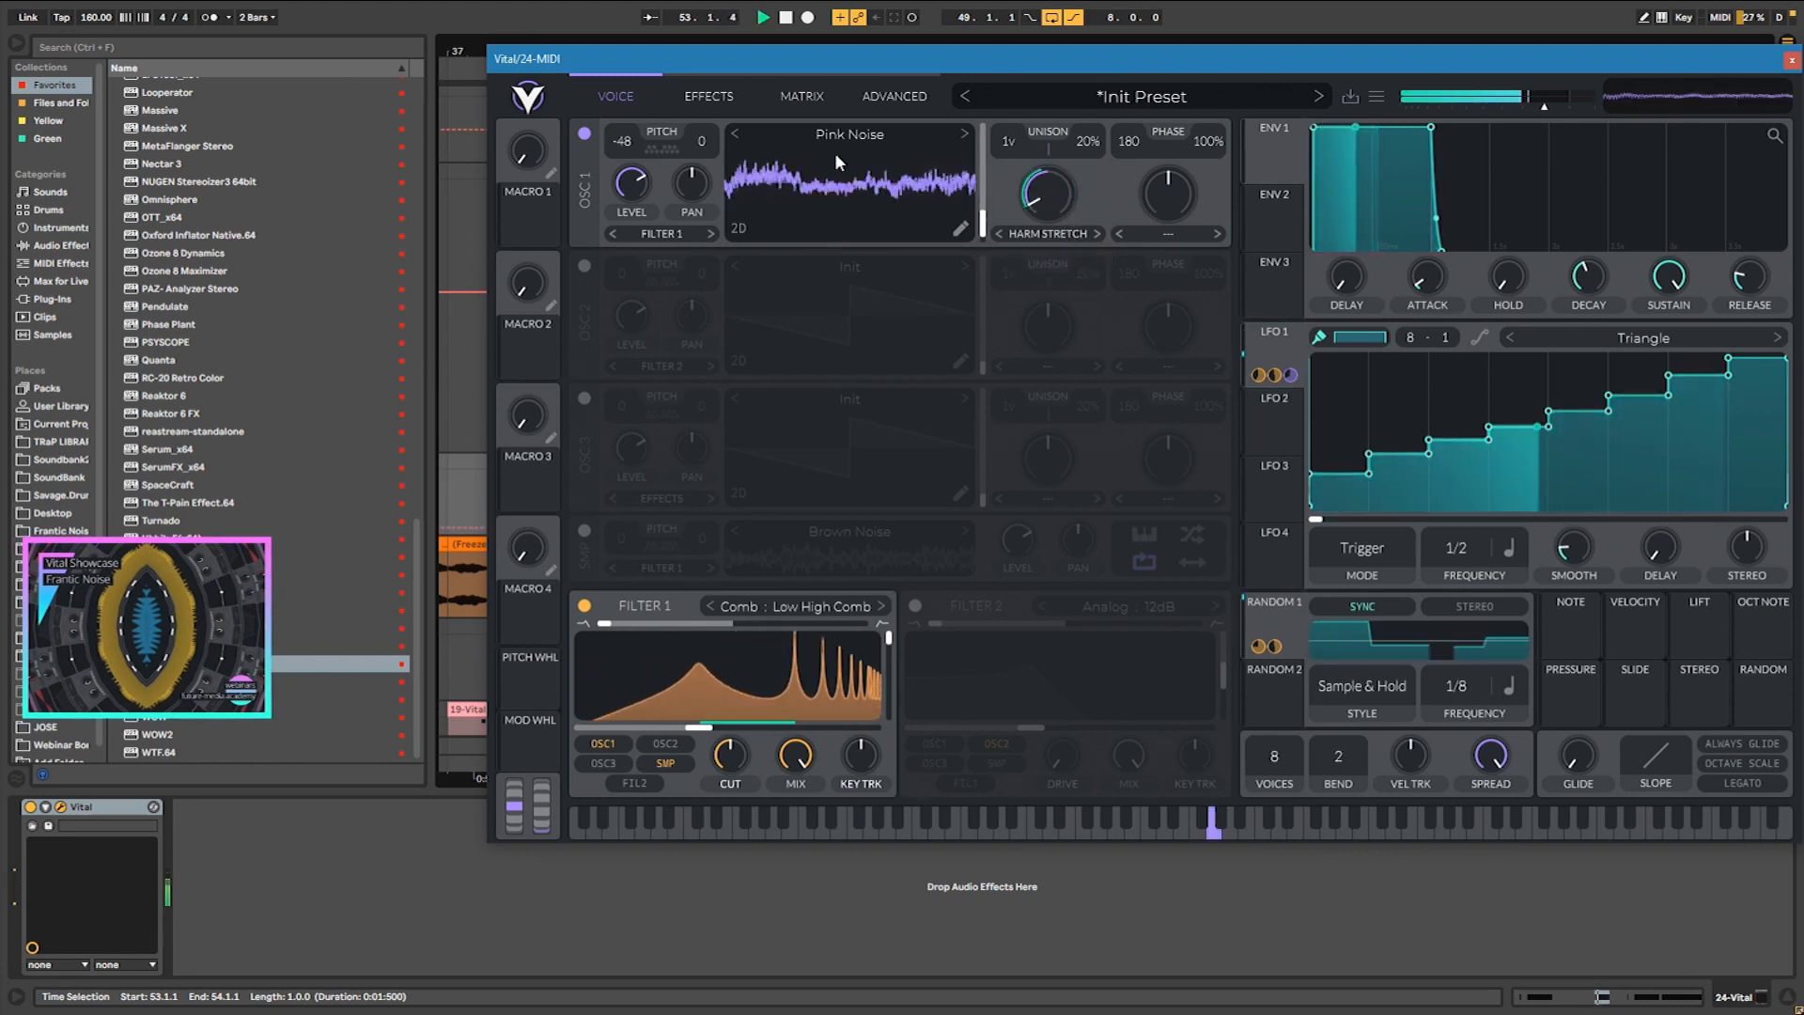
# Adjust the harmonic stretch amount by ear and set oscillator 1's pitch to -36.
pyautogui.moveTo(1050, 202)
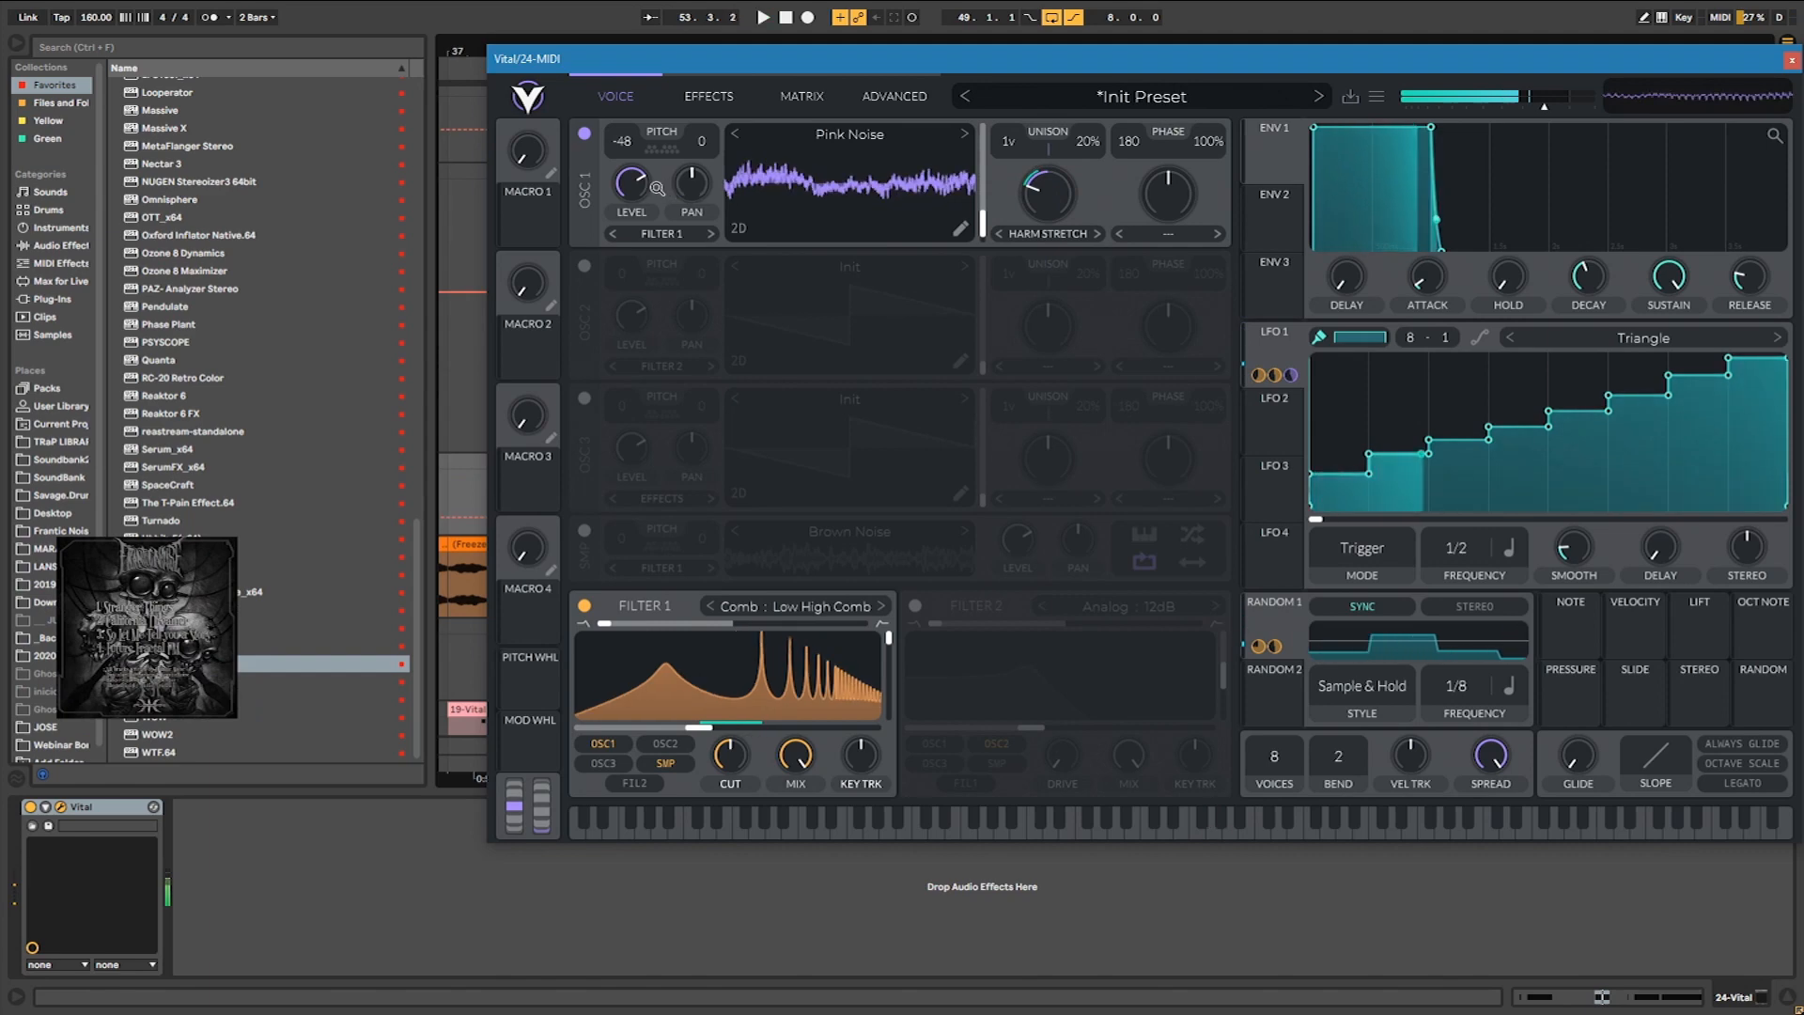
pyautogui.press('space')
pyautogui.press('space')
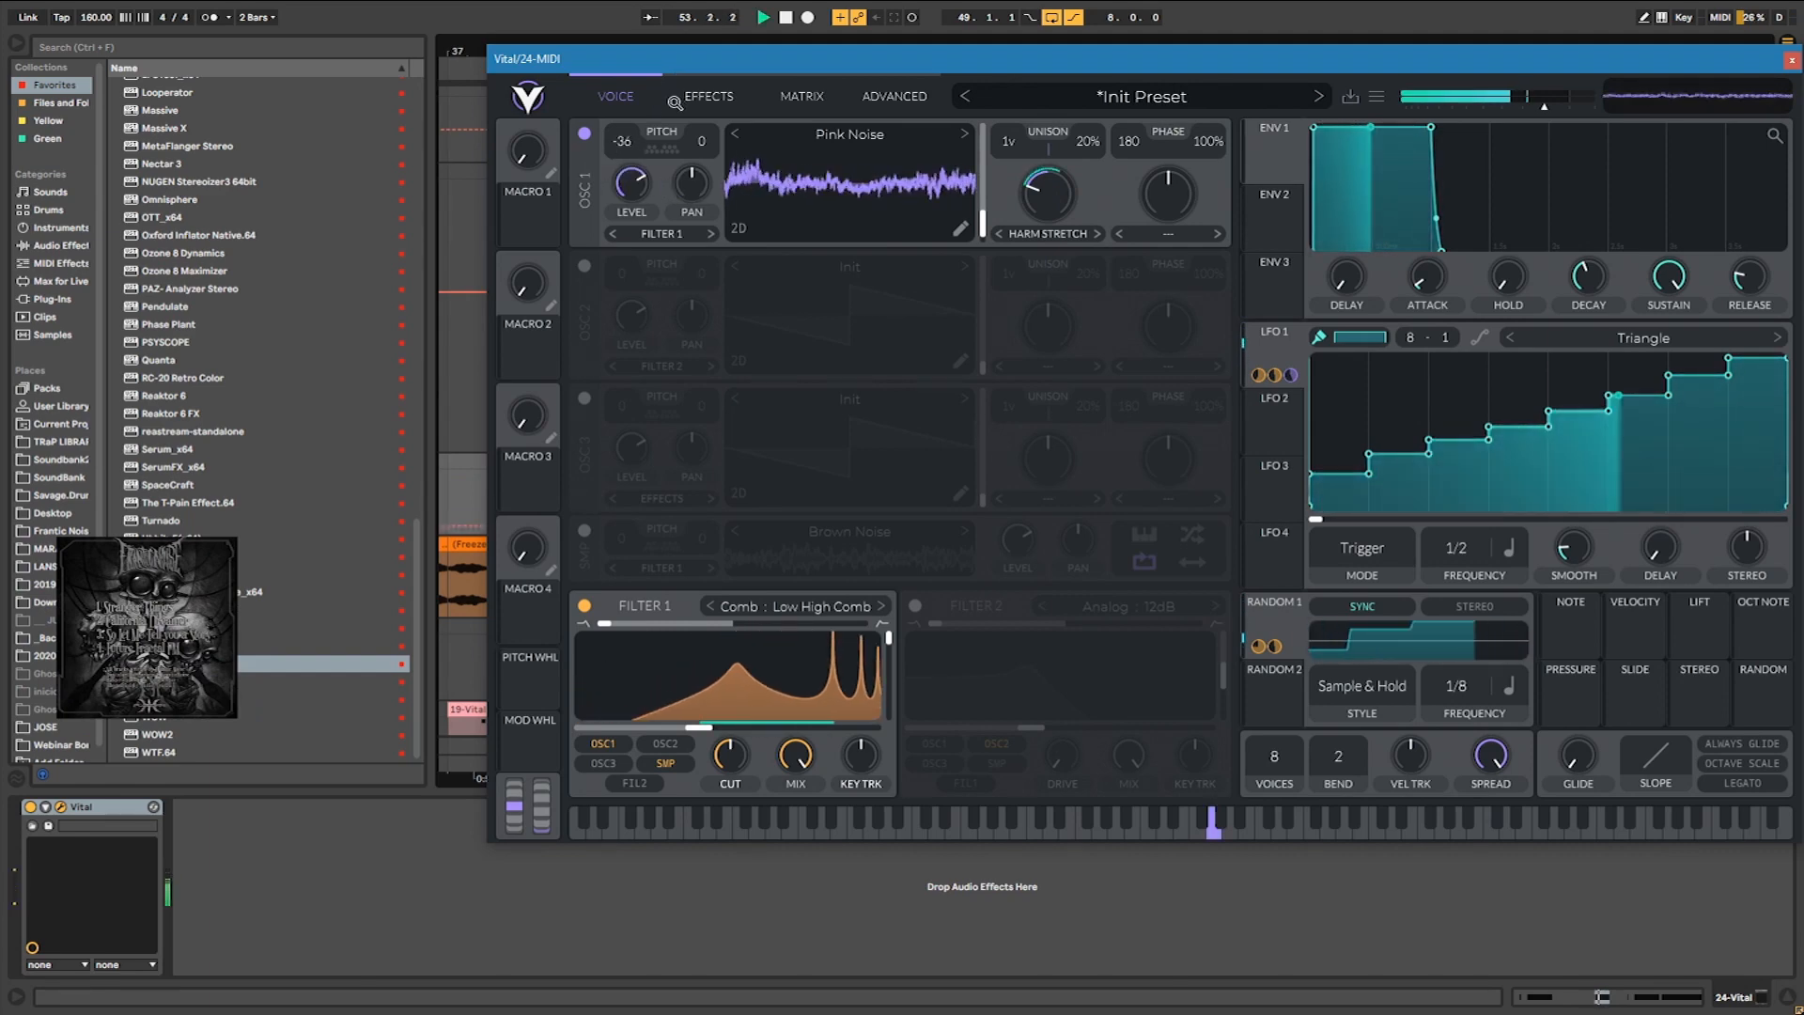
# Copy track 24's clip from bar 53 to bar 55 and play the full arrangement from bar 53.
pyautogui.moveTo(777, 60); pyautogui.dragTo(548, 295)
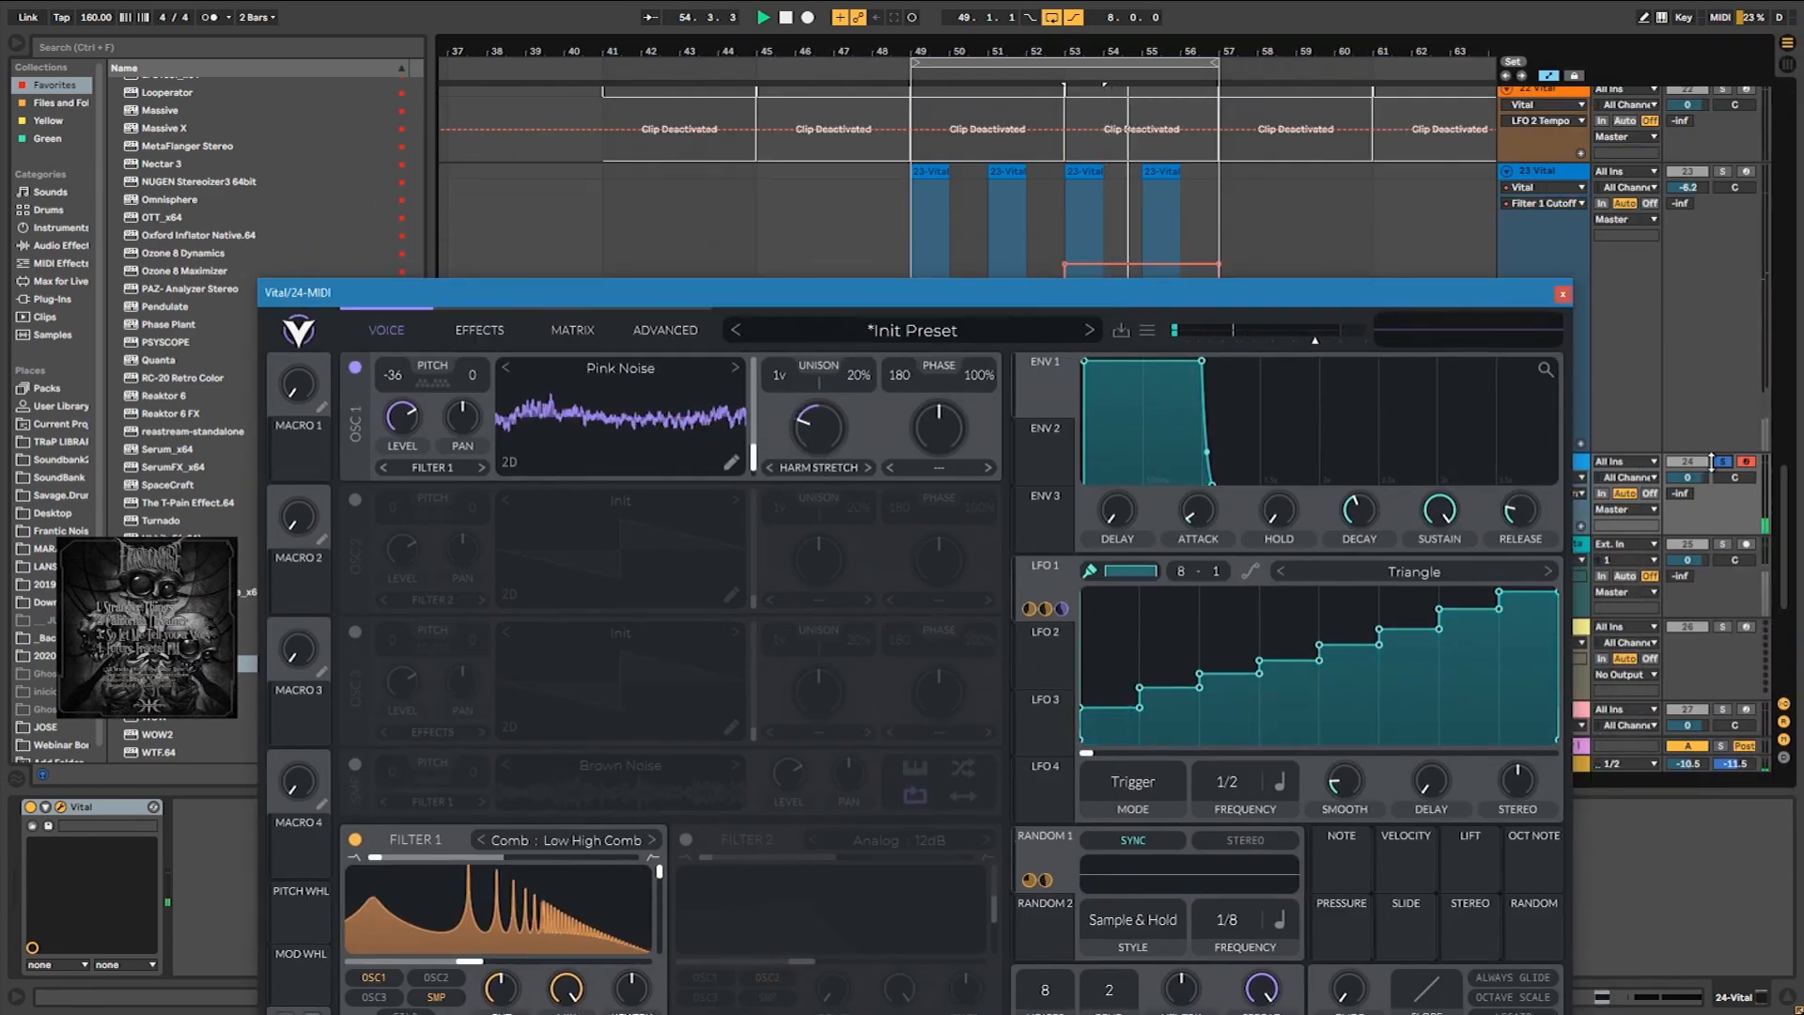
pyautogui.moveTo(1062, 293); pyautogui.dragTo(1000, 780)
pyautogui.press('space')
pyautogui.click(1081, 467)
pyautogui.moveTo(1108, 461); pyautogui.dragTo(1186, 464)
pyautogui.click(1080, 470)
pyautogui.press('space')
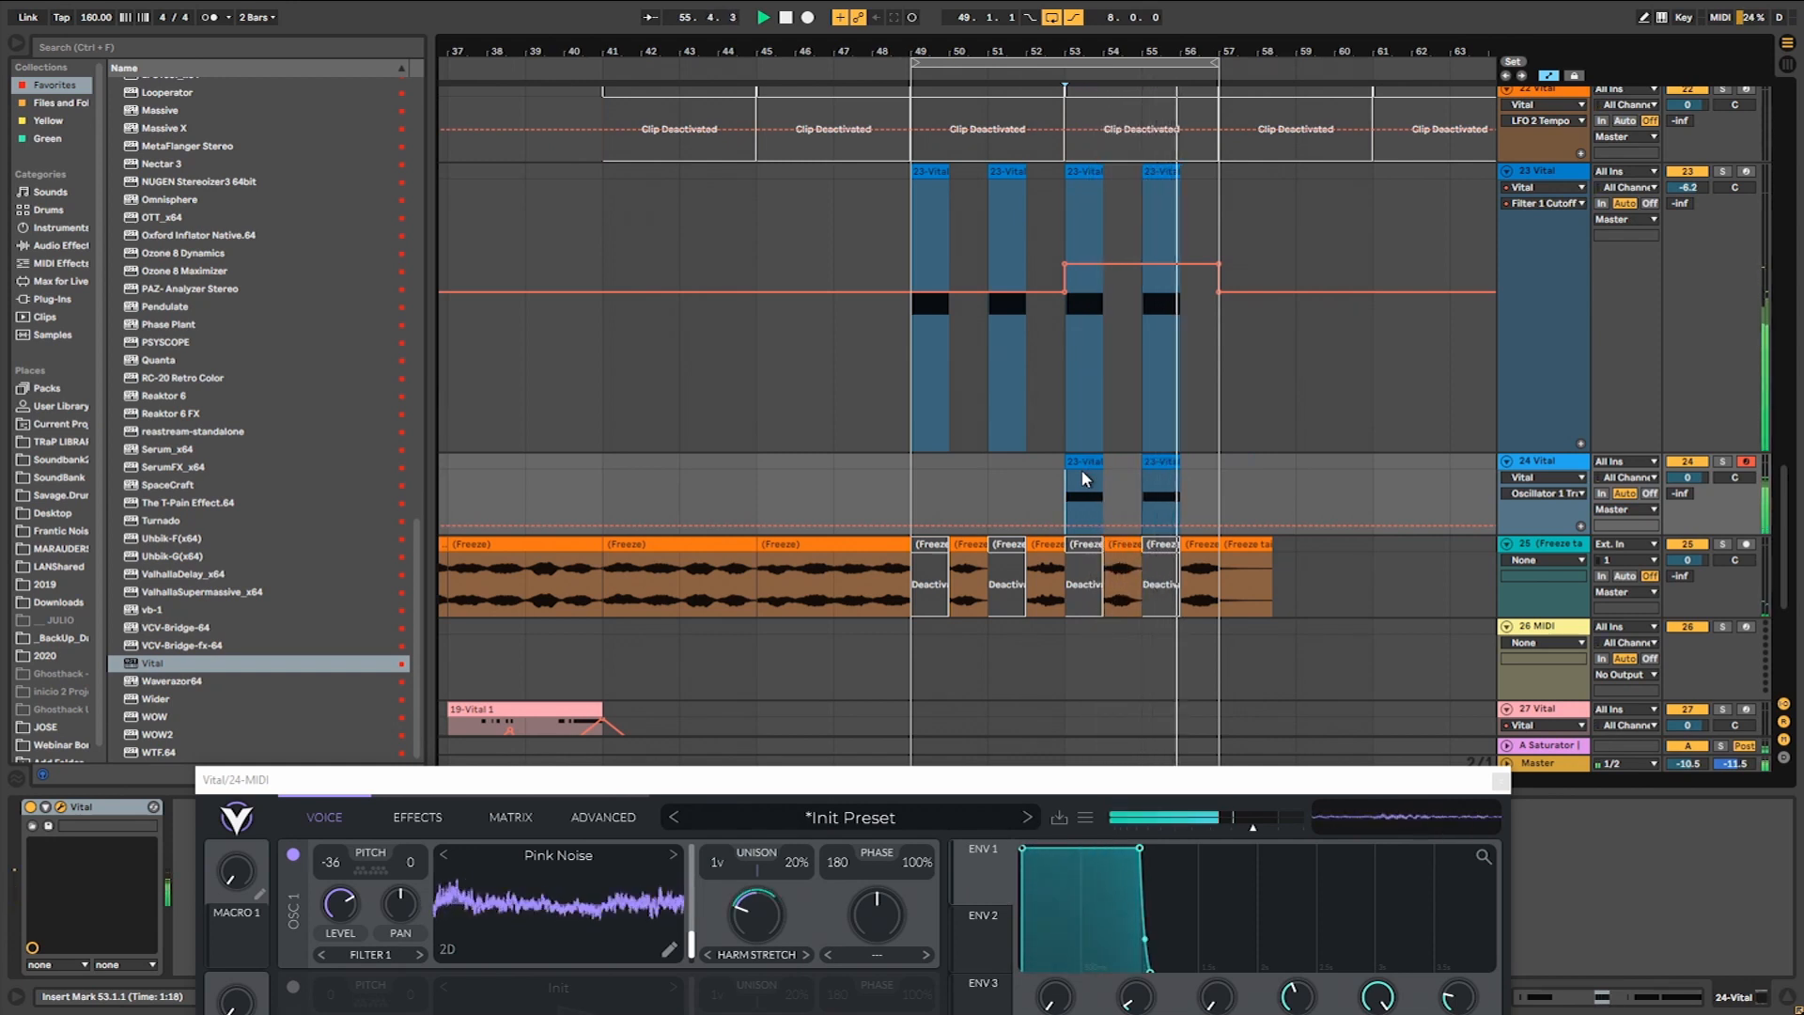
pyautogui.press('space')
# Solo track 24 and play its clip at bar 53.
pyautogui.moveTo(770, 790); pyautogui.dragTo(714, 508)
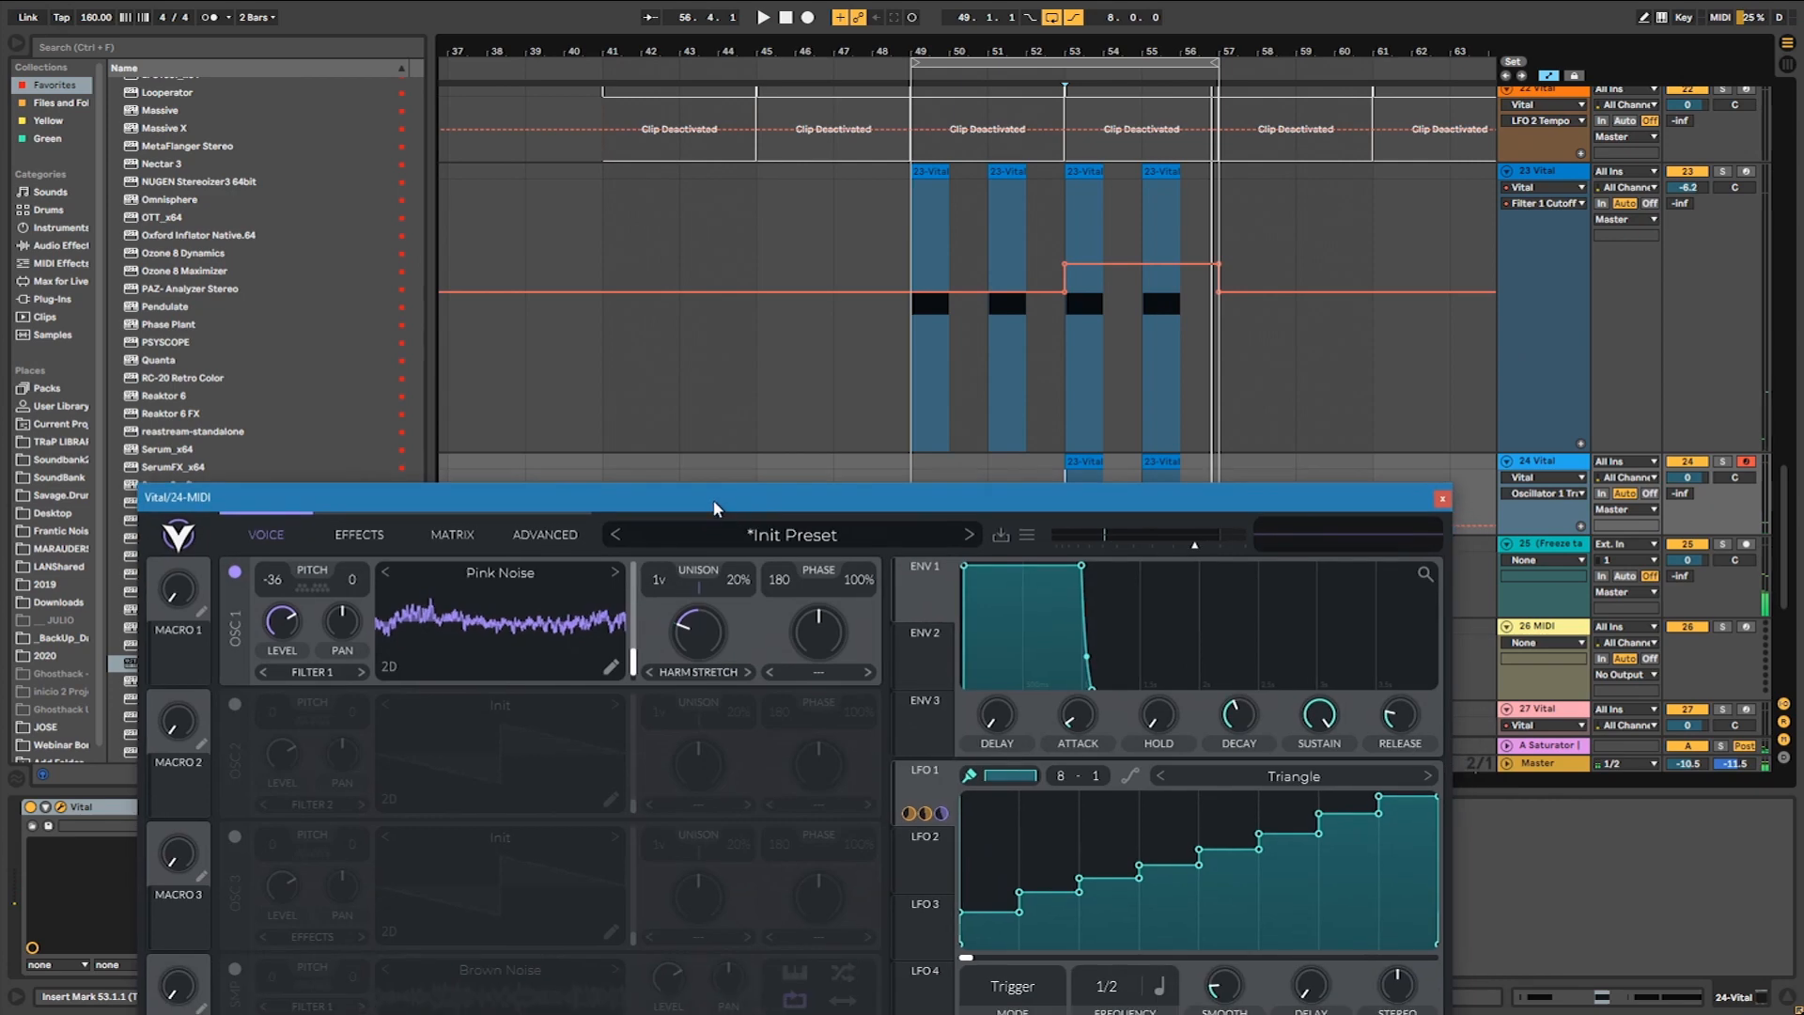
pyautogui.click(1105, 457)
pyautogui.click(1723, 463)
pyautogui.press('space')
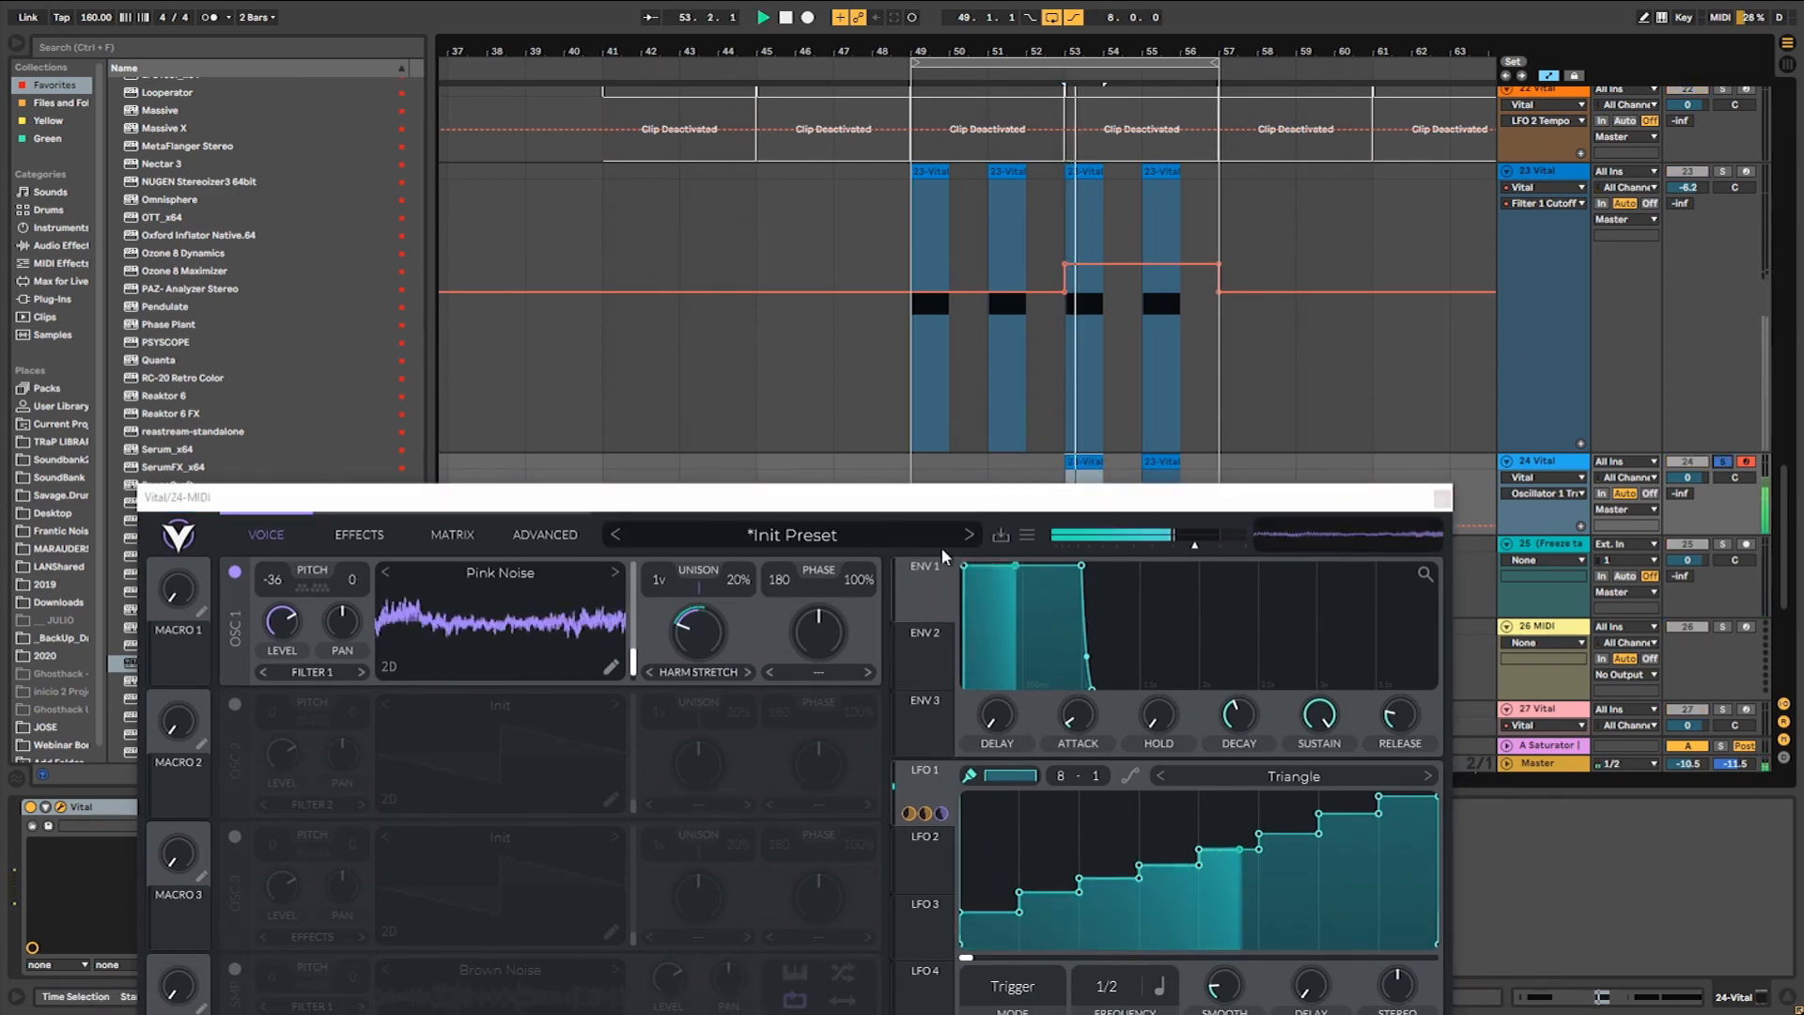
# Add a multiband compressor and an EQ with its low band in low-cut mode, and try a Soft Clip distortion.
pyautogui.moveTo(624, 493); pyautogui.dragTo(756, 195)
pyautogui.click(519, 246)
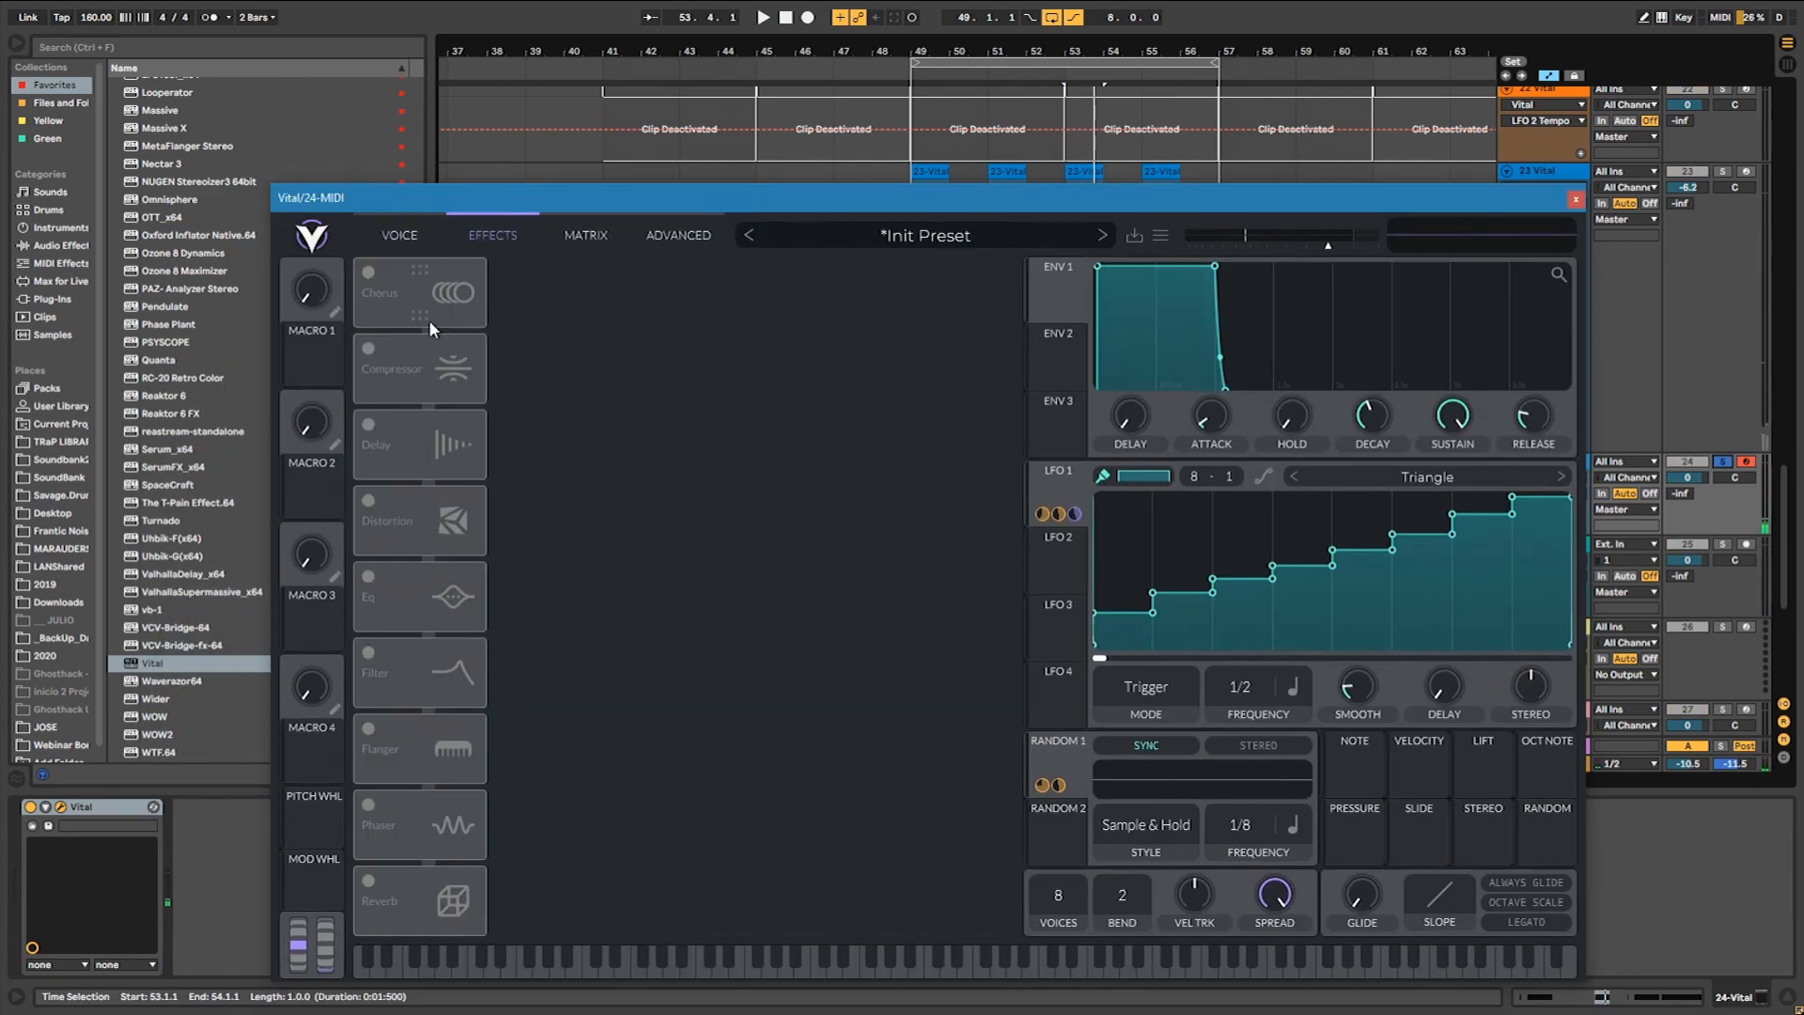
pyautogui.click(369, 579)
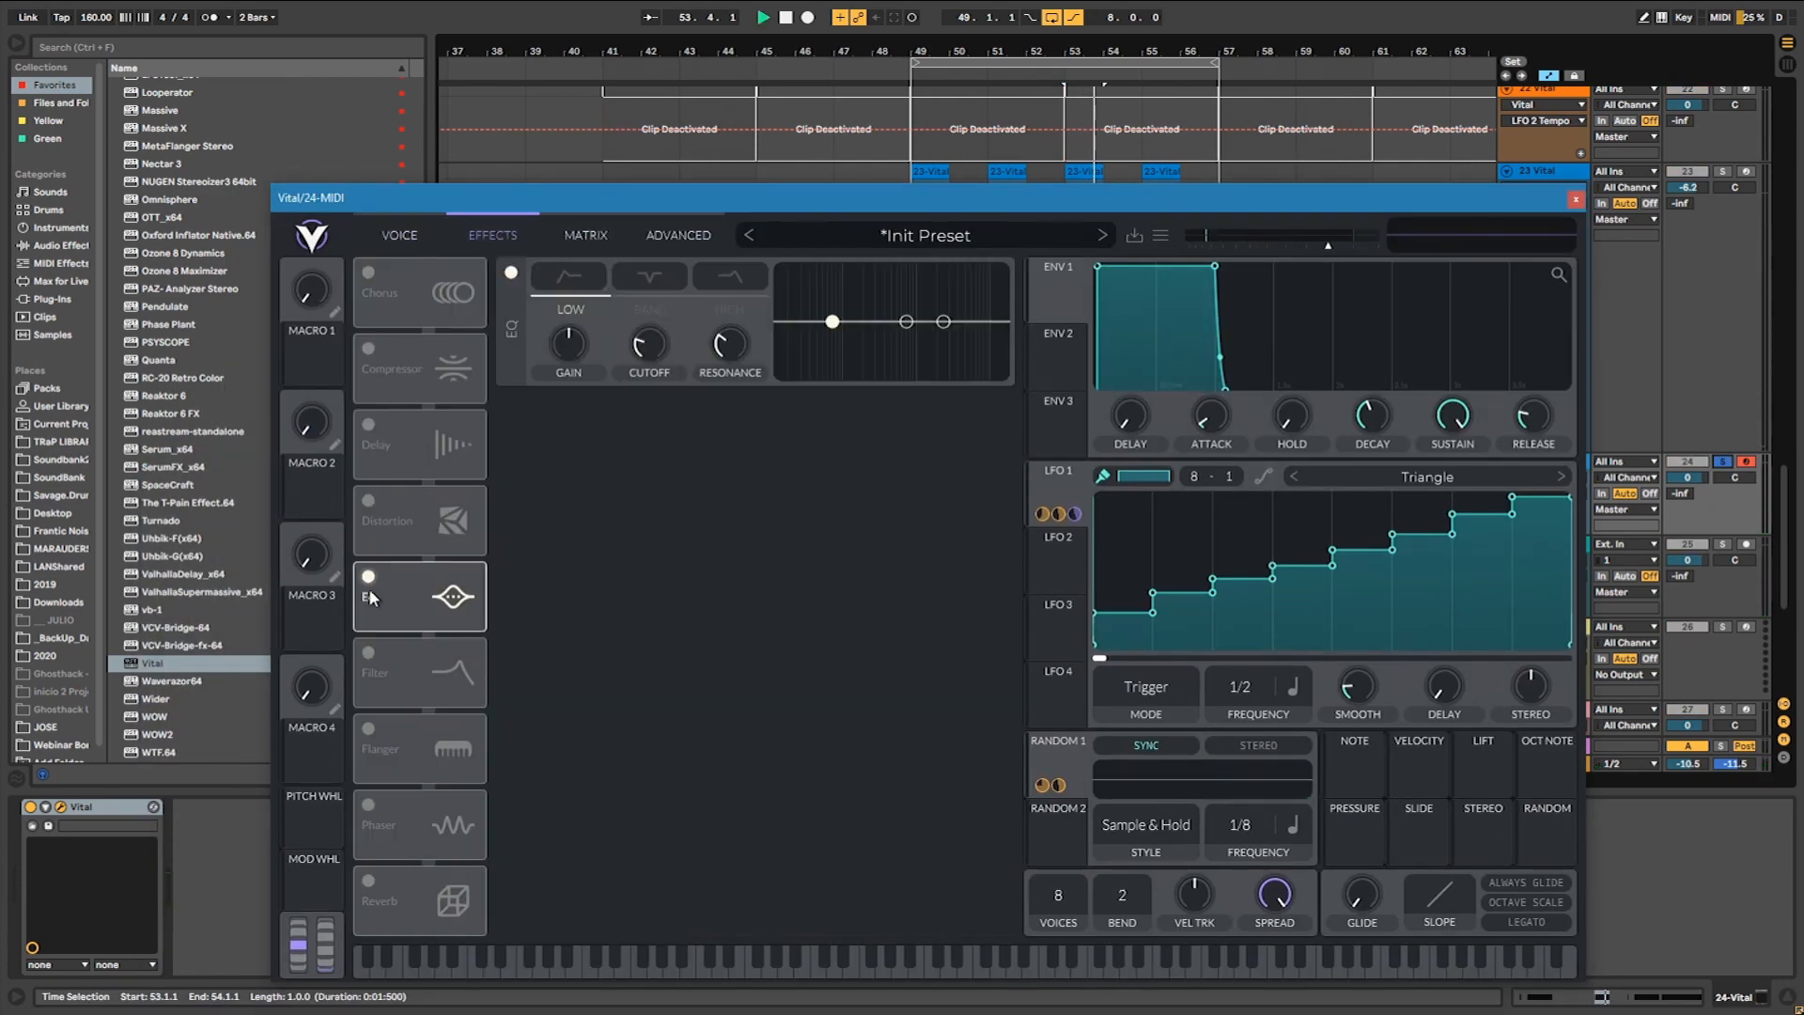
pyautogui.click(366, 501)
pyautogui.click(368, 348)
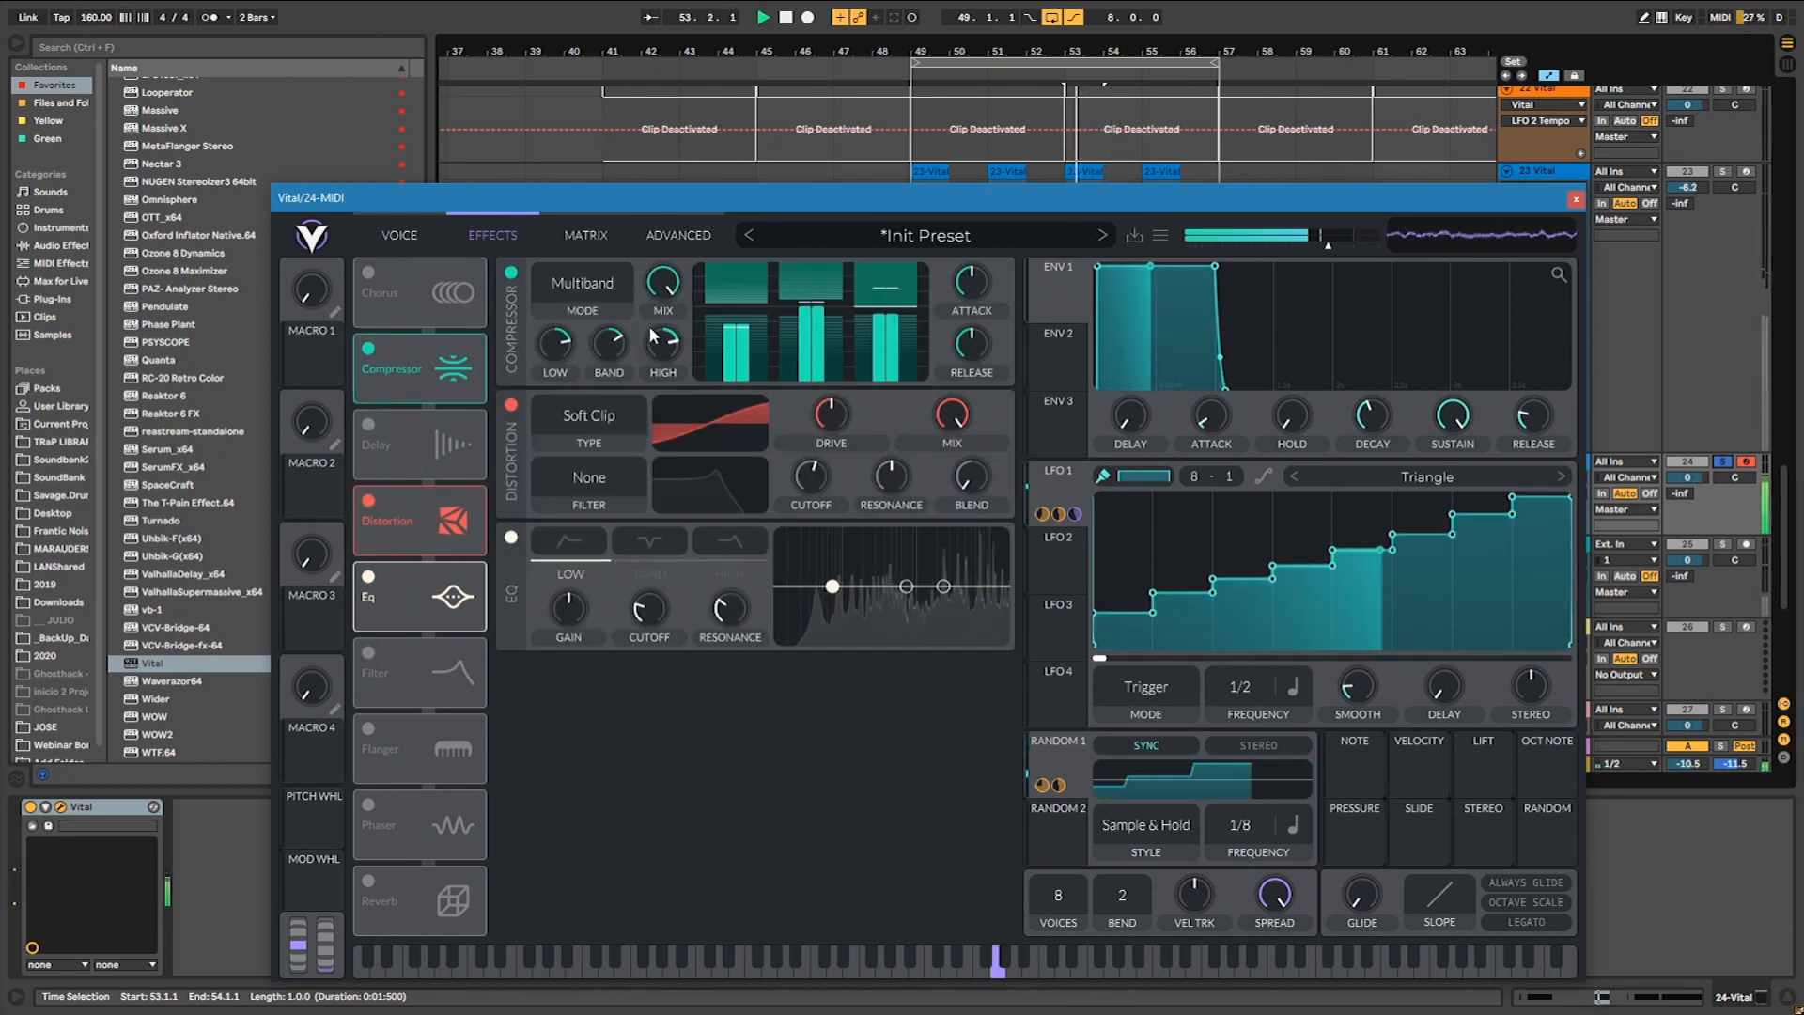
pyautogui.click(369, 502)
pyautogui.click(575, 411)
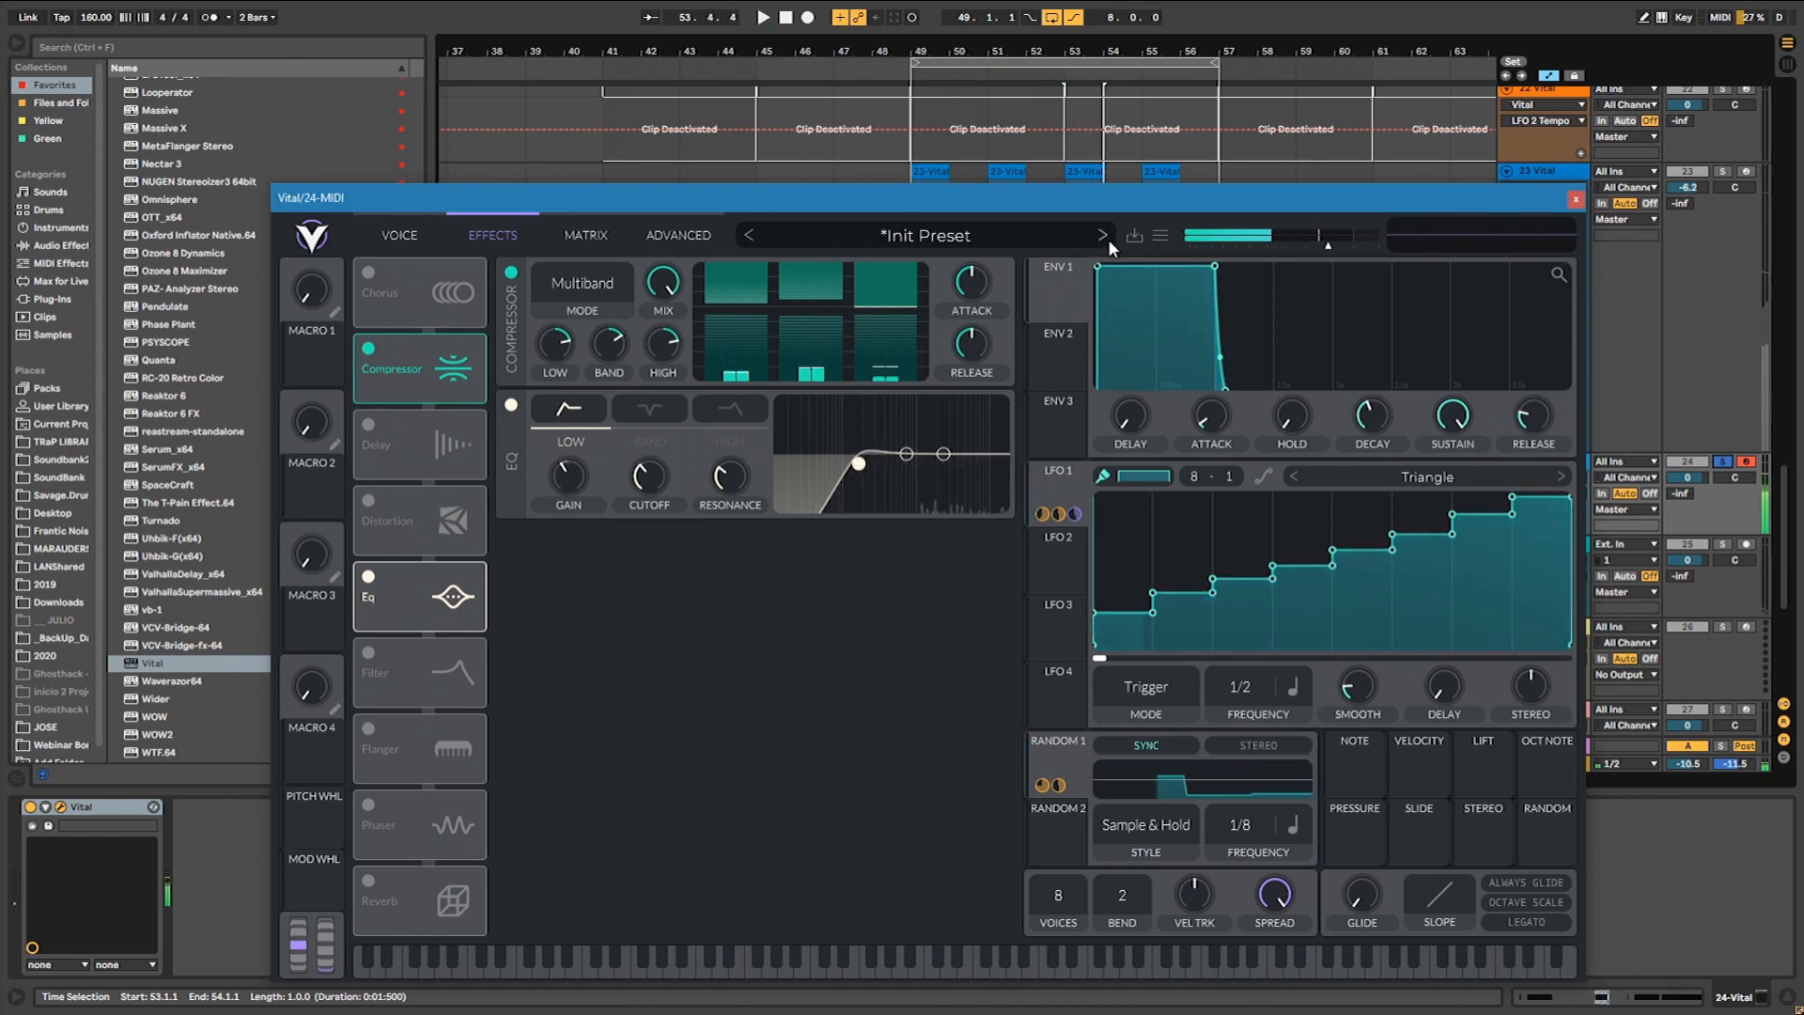
# Save the synth patch as a preset named LEAD ARP LEAD with the Lead style.
pyautogui.click(1134, 235)
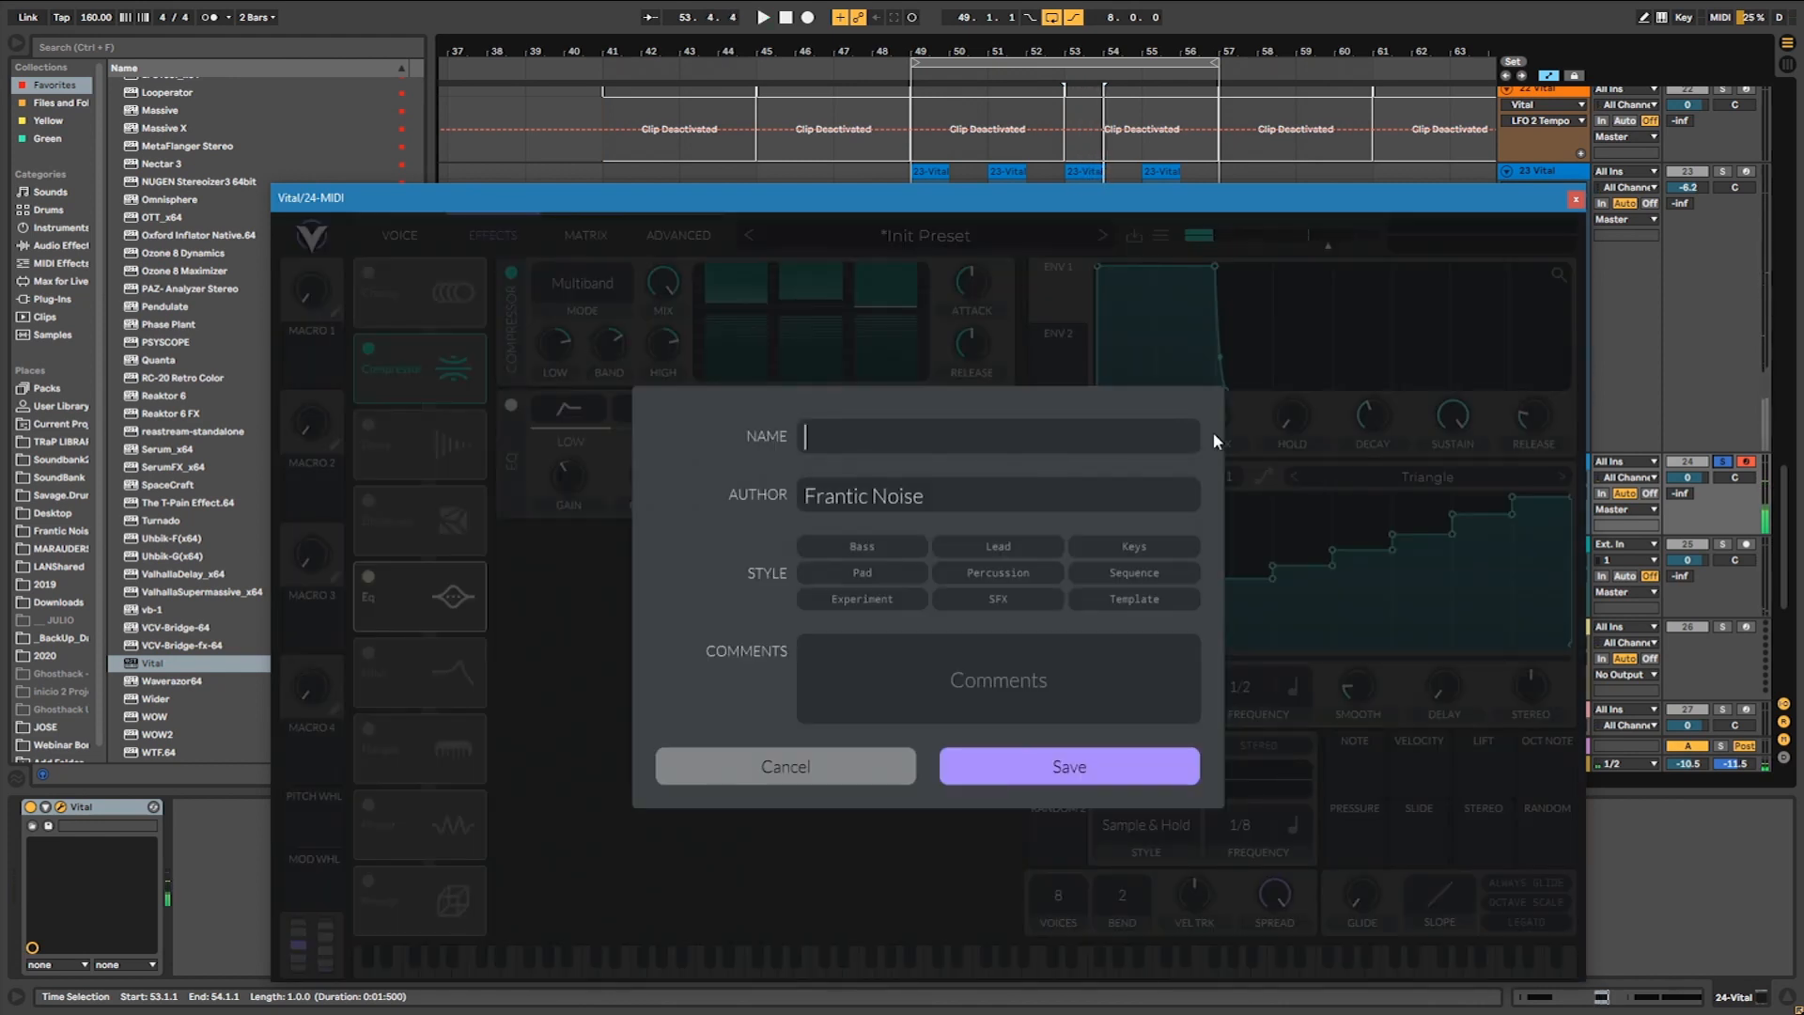
pyautogui.click(989, 549)
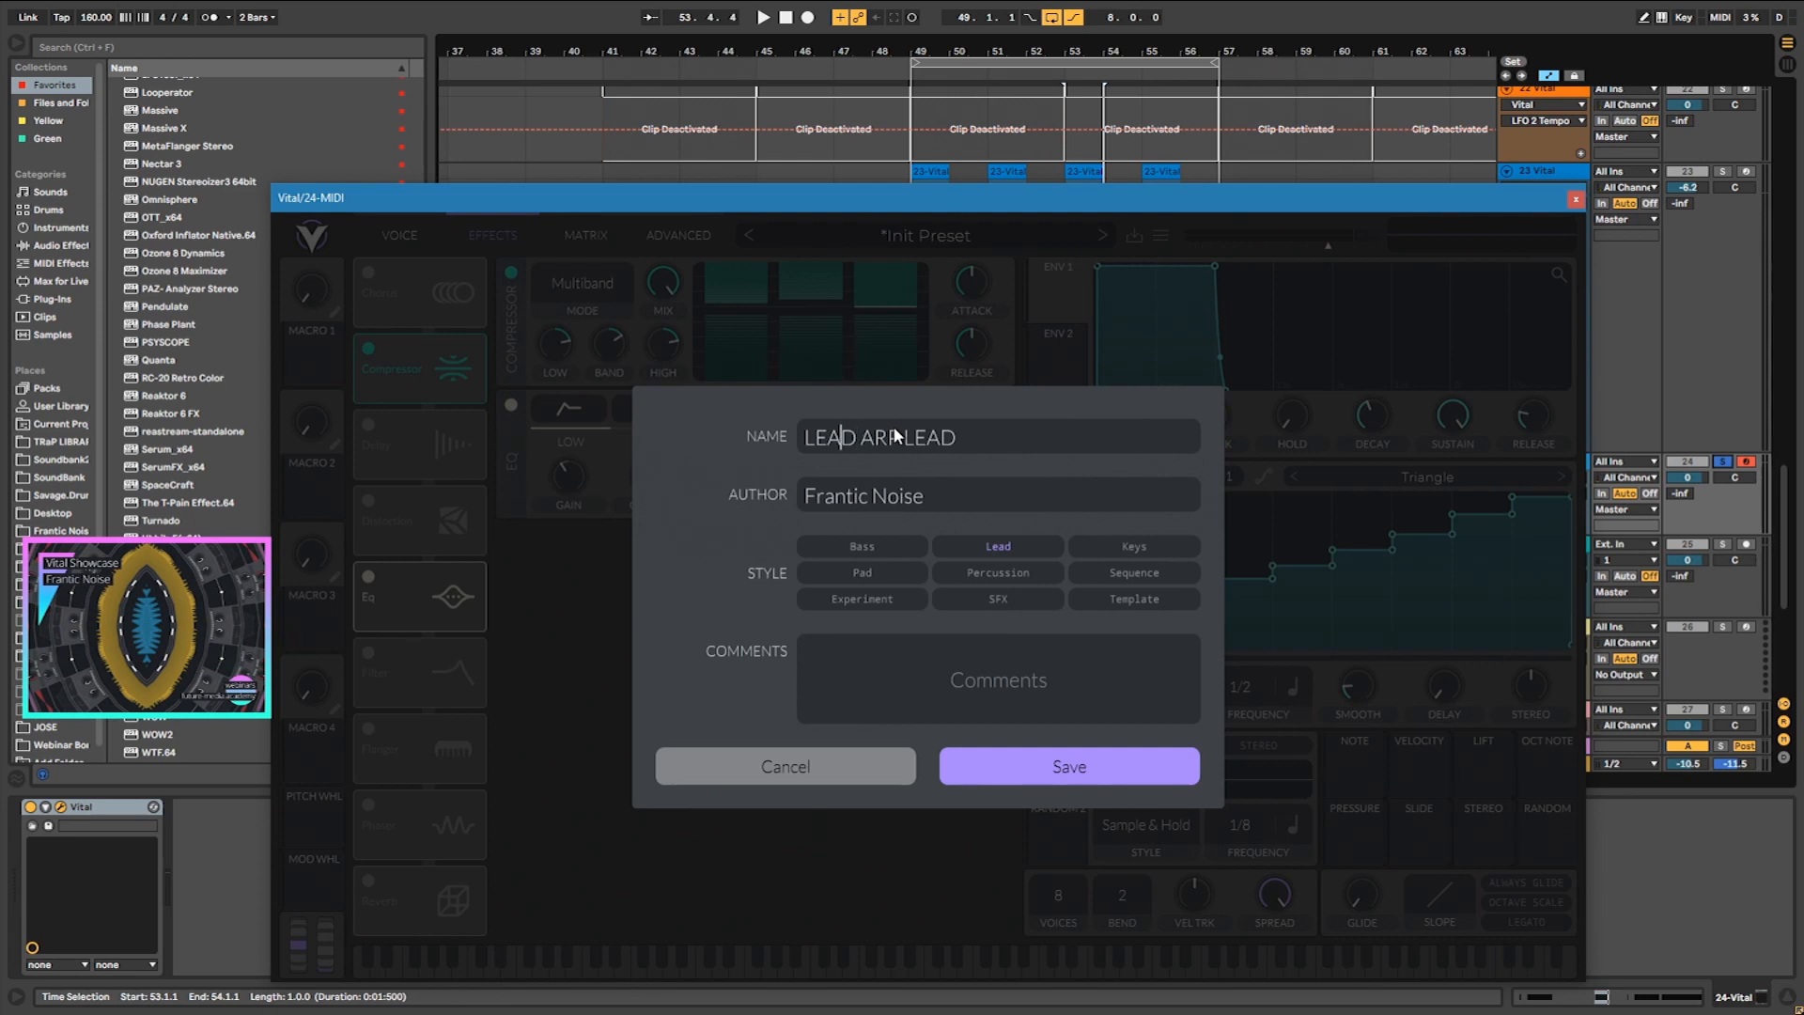
pyautogui.click(1050, 757)
# Play from bar 53 with track 24 unsoloed, slightly lower the synth's output volume, and close the plug-in to return to the arrangement.
pyautogui.press('space')
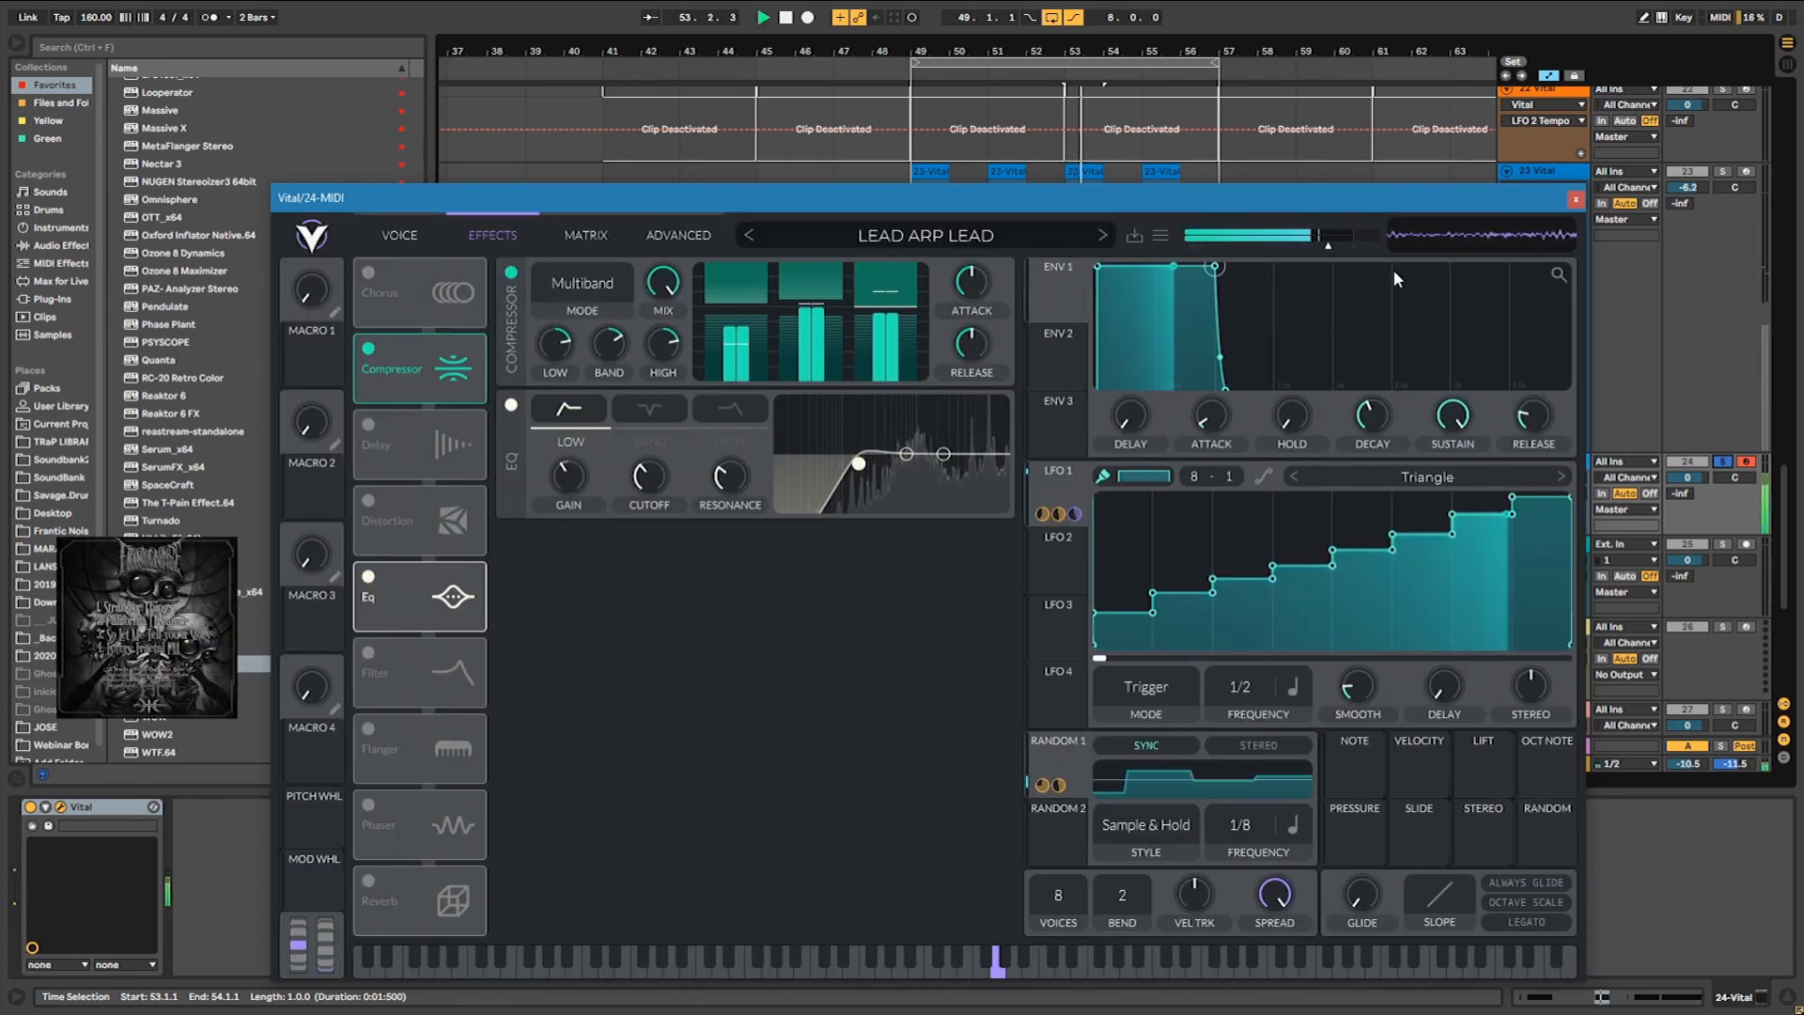
pyautogui.click(1711, 462)
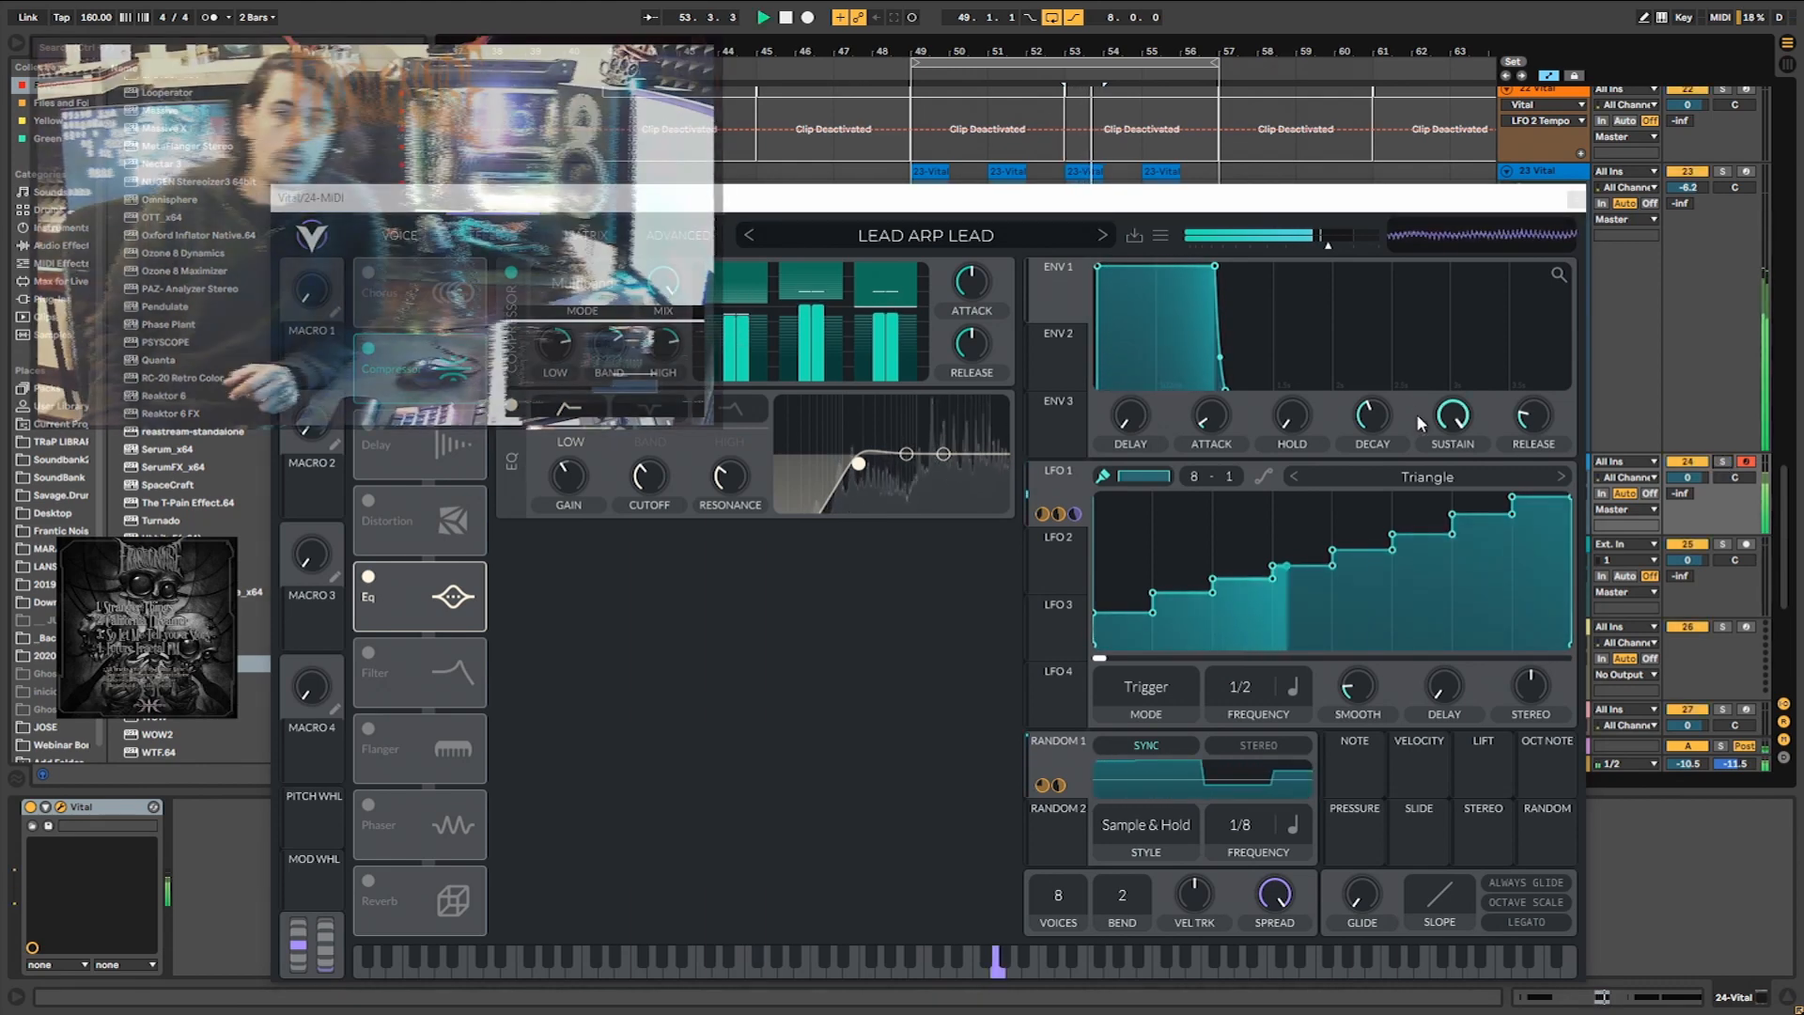
pyautogui.moveTo(1319, 241); pyautogui.dragTo(1310, 242)
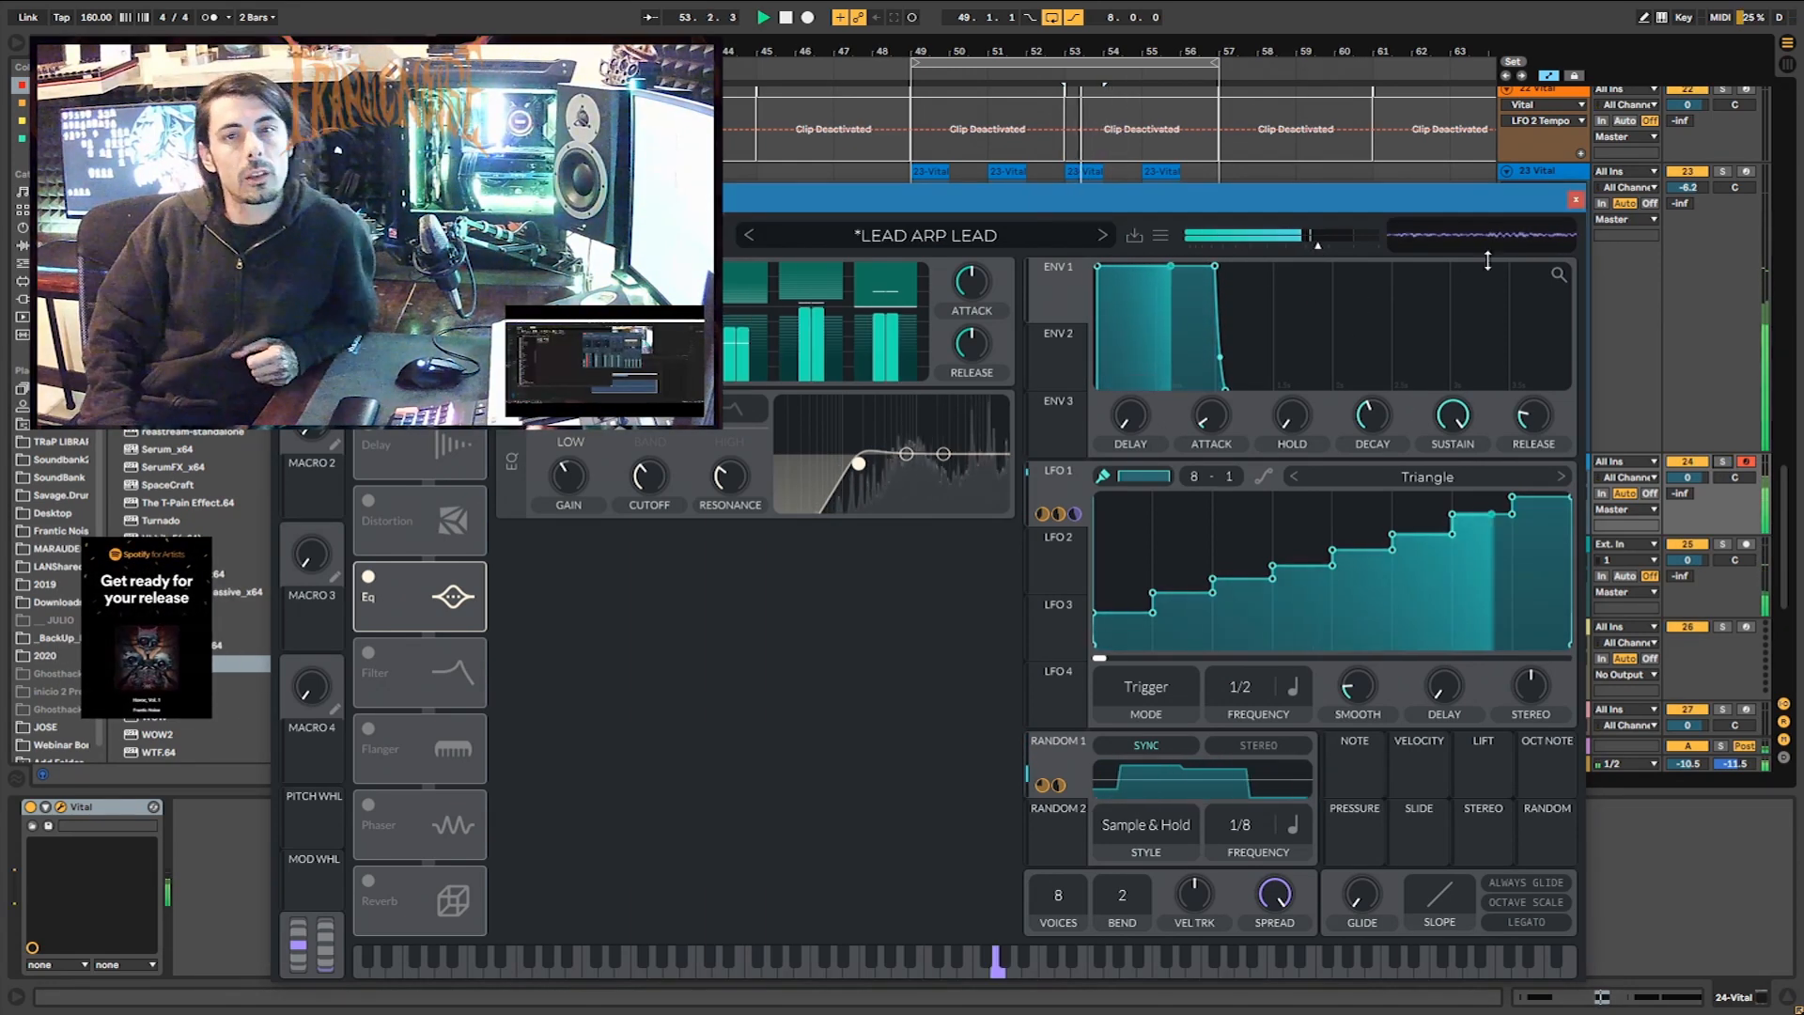
pyautogui.click(1575, 201)
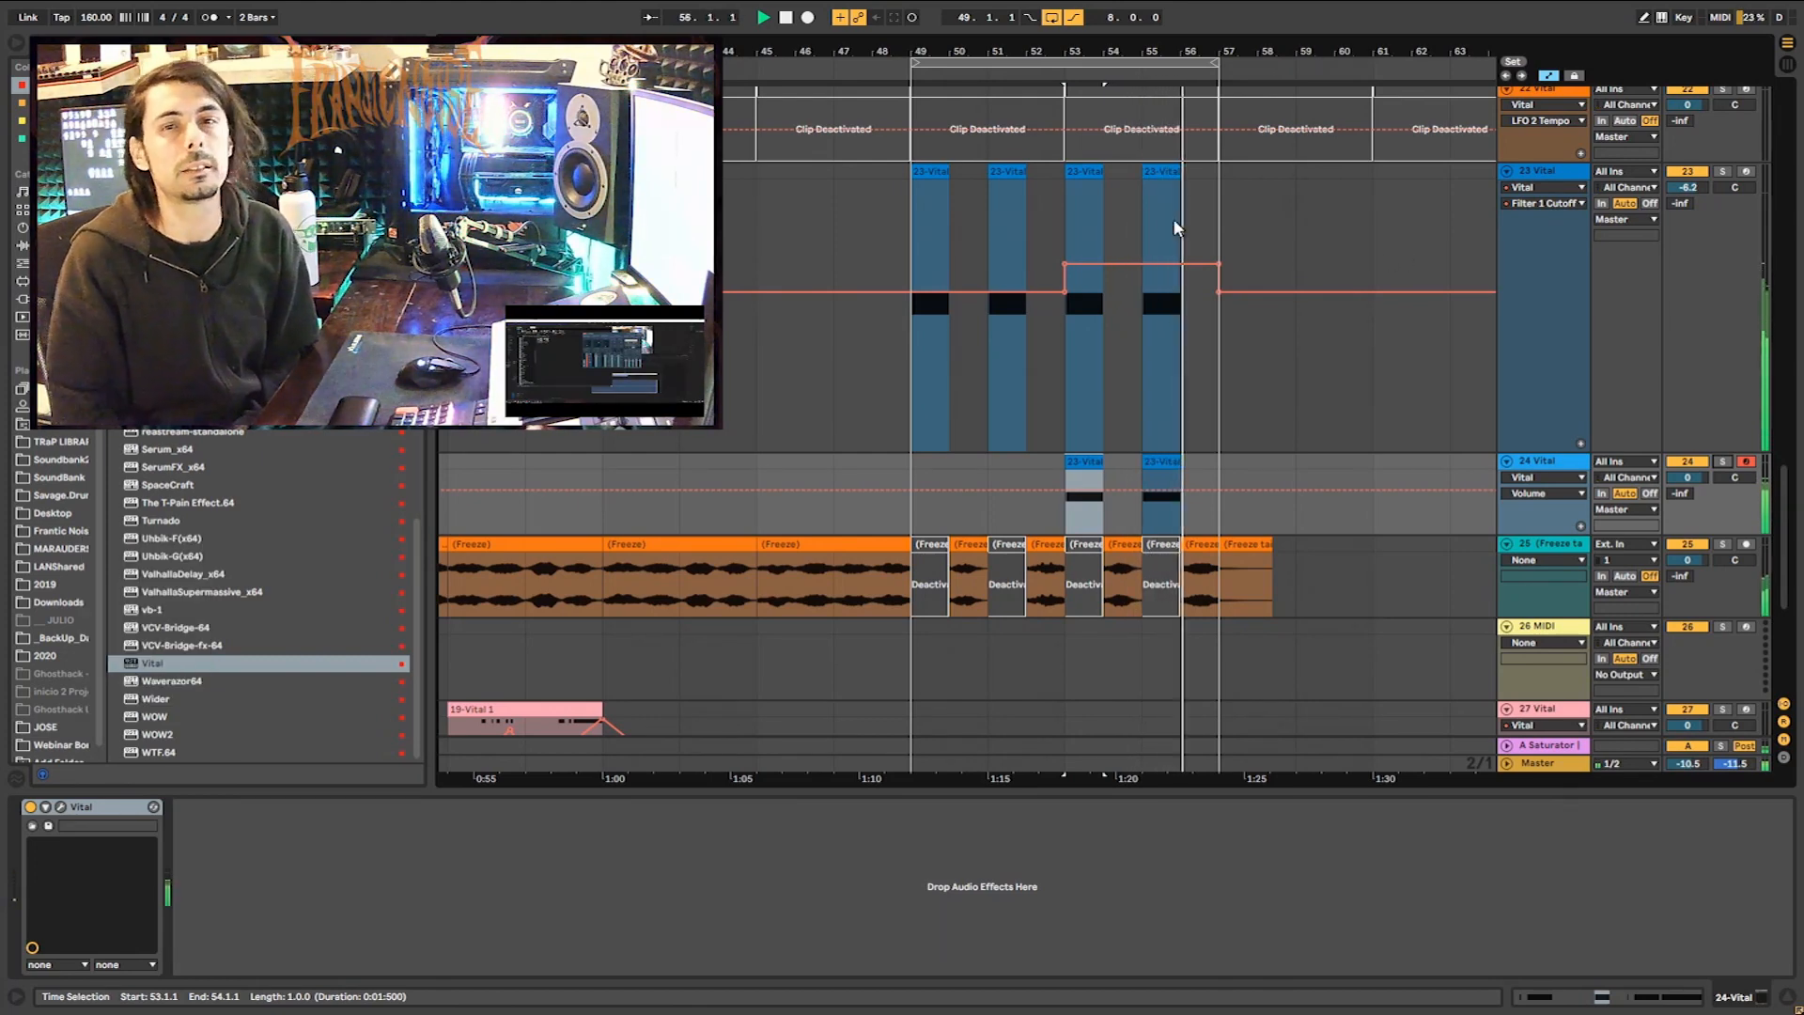
pyautogui.moveTo(1111, 52)
pyautogui.mouseDown()
pyautogui.moveTo(1111, 36)
pyautogui.moveTo(1112, 53)
pyautogui.mouseUp()
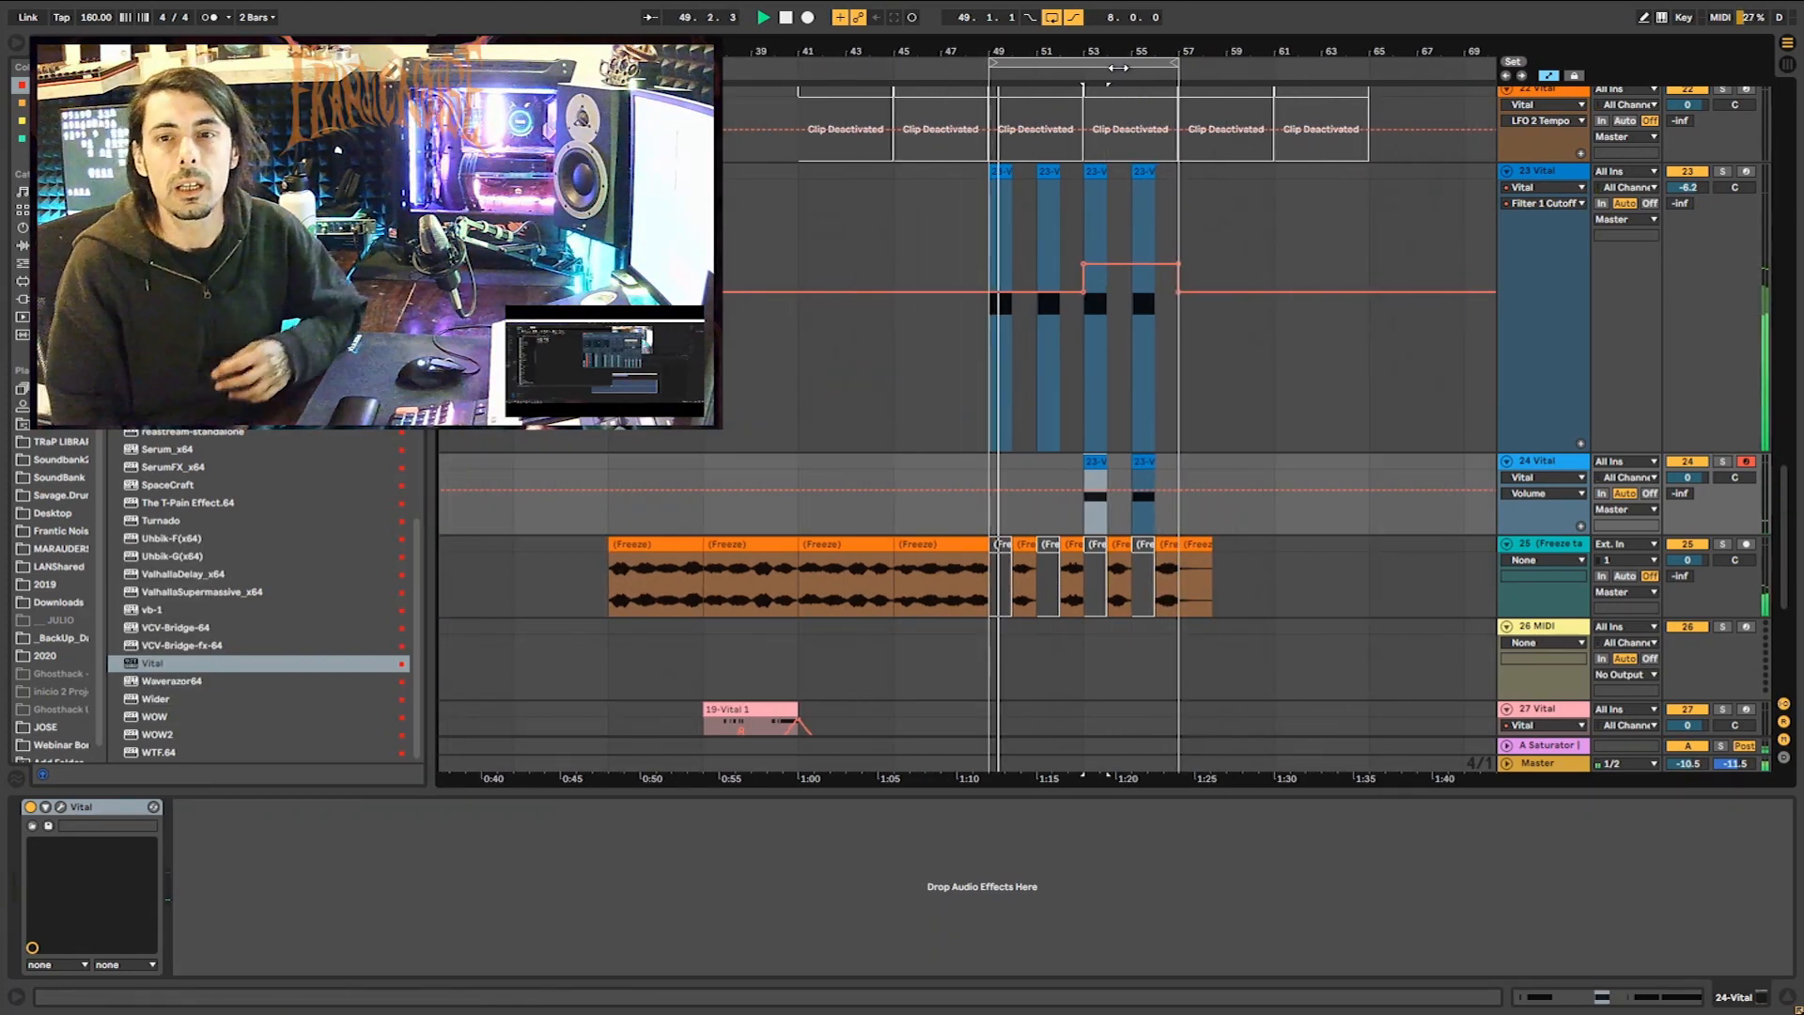